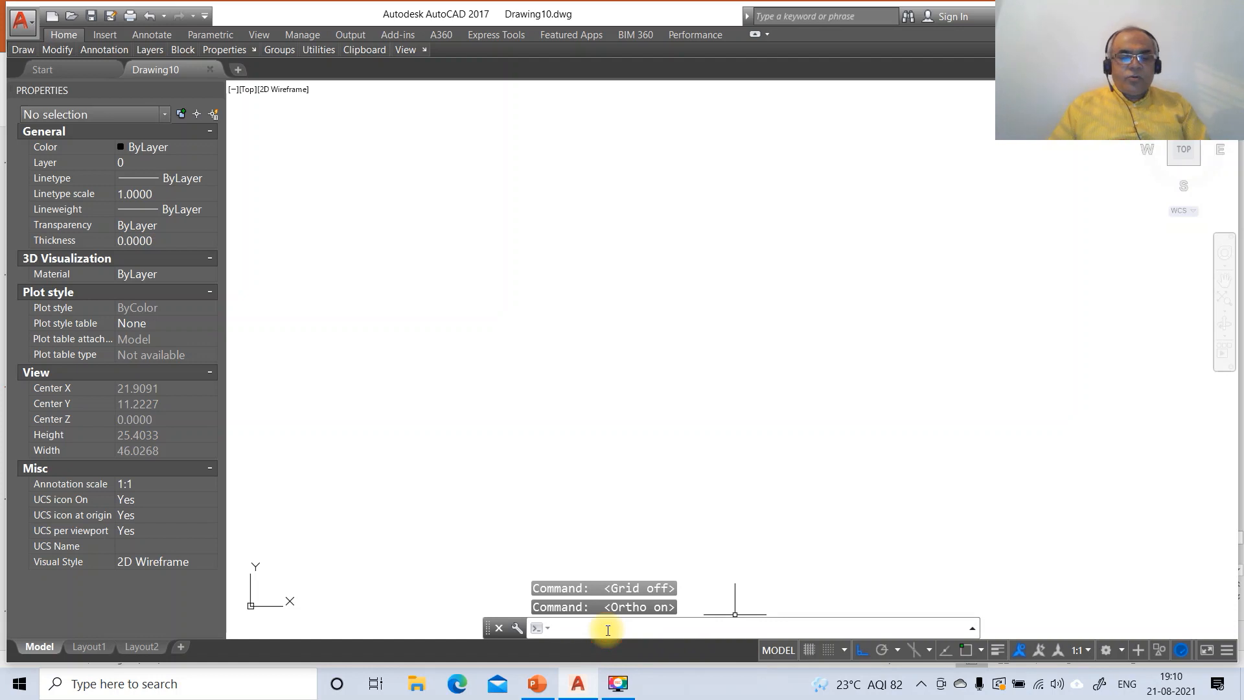
Set the model space limits from 0,0 to 297,210 and zoom to show the whole limits area.
text(TS)
key(Return)
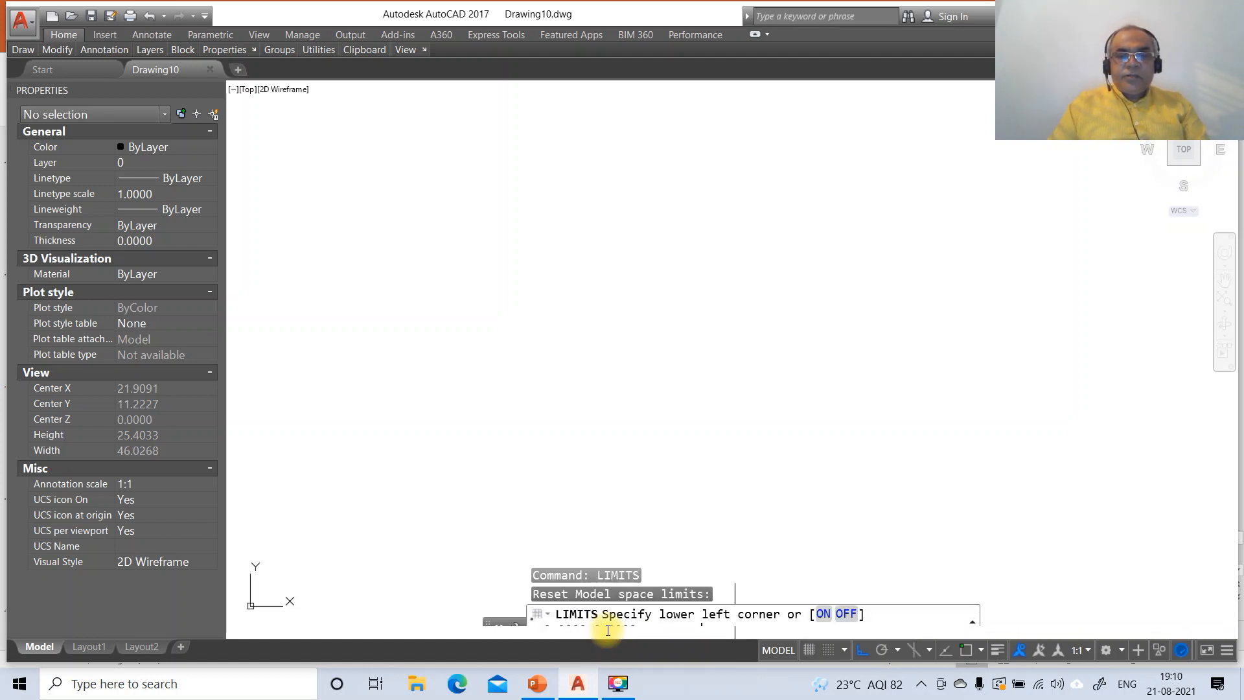
key(Return)
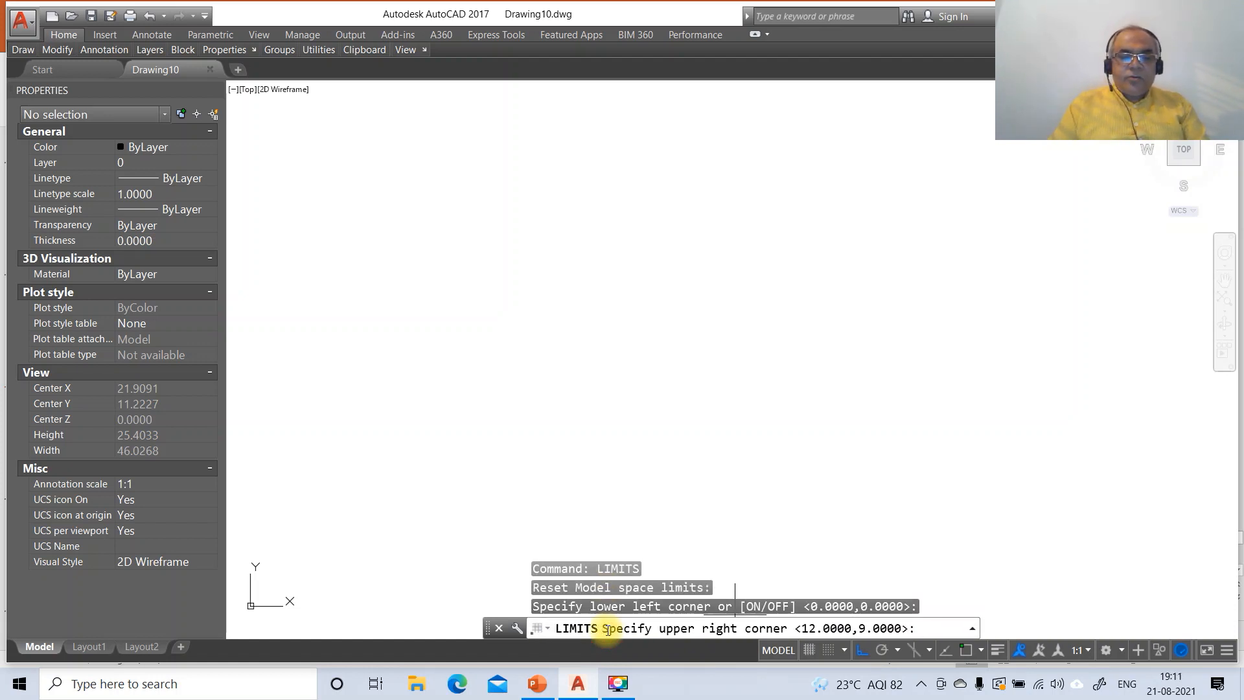
text(297,210)
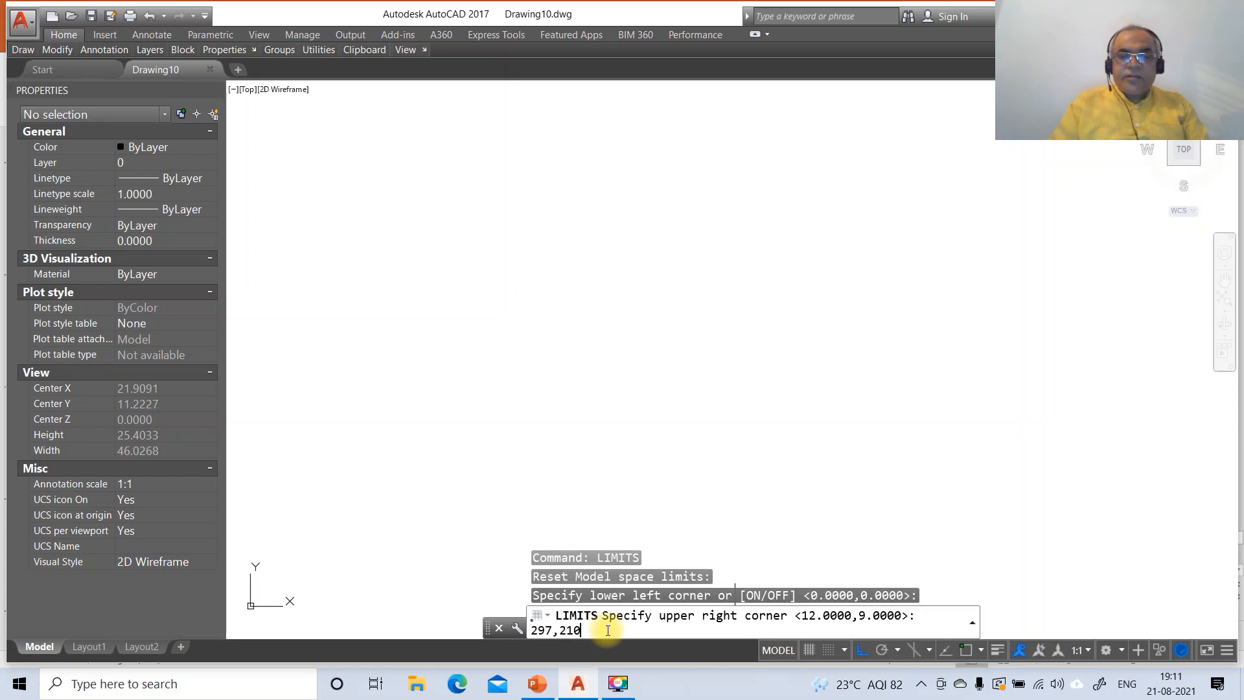
key(Return)
text(Z)
key(Return)
text(A)
key(Return)
Draw a closed rectangular sheet border 297 wide and 210 high with the Line command.
text(L)
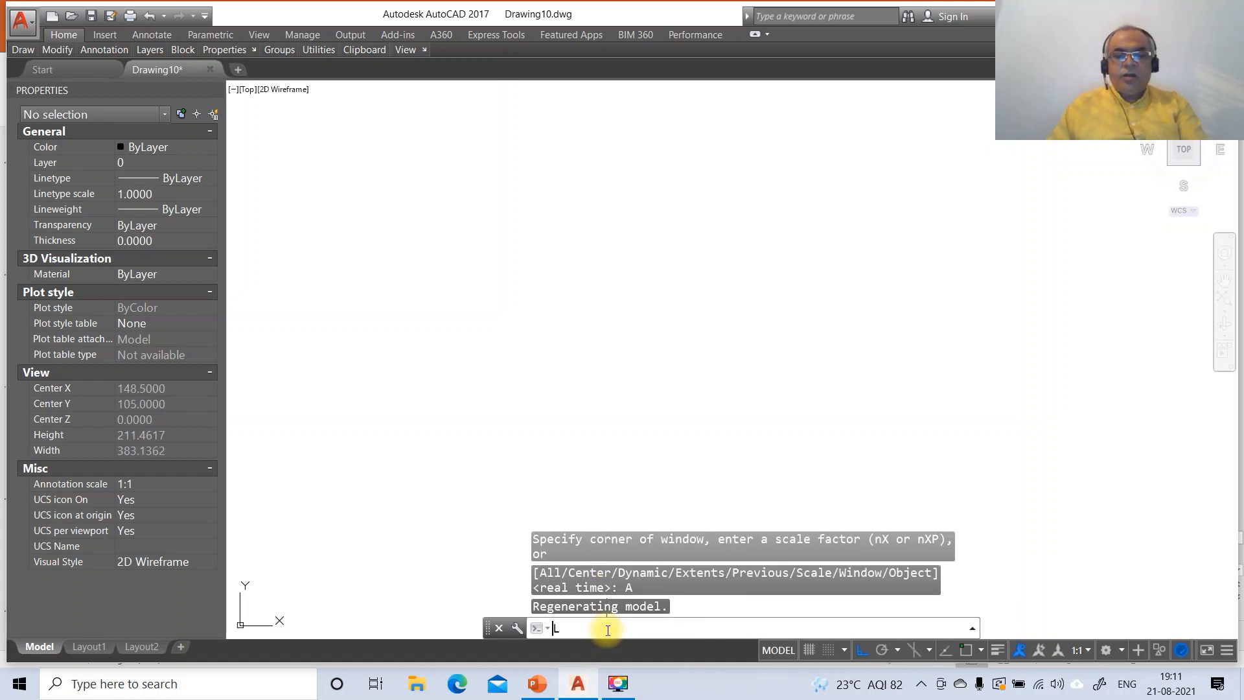
key(Return)
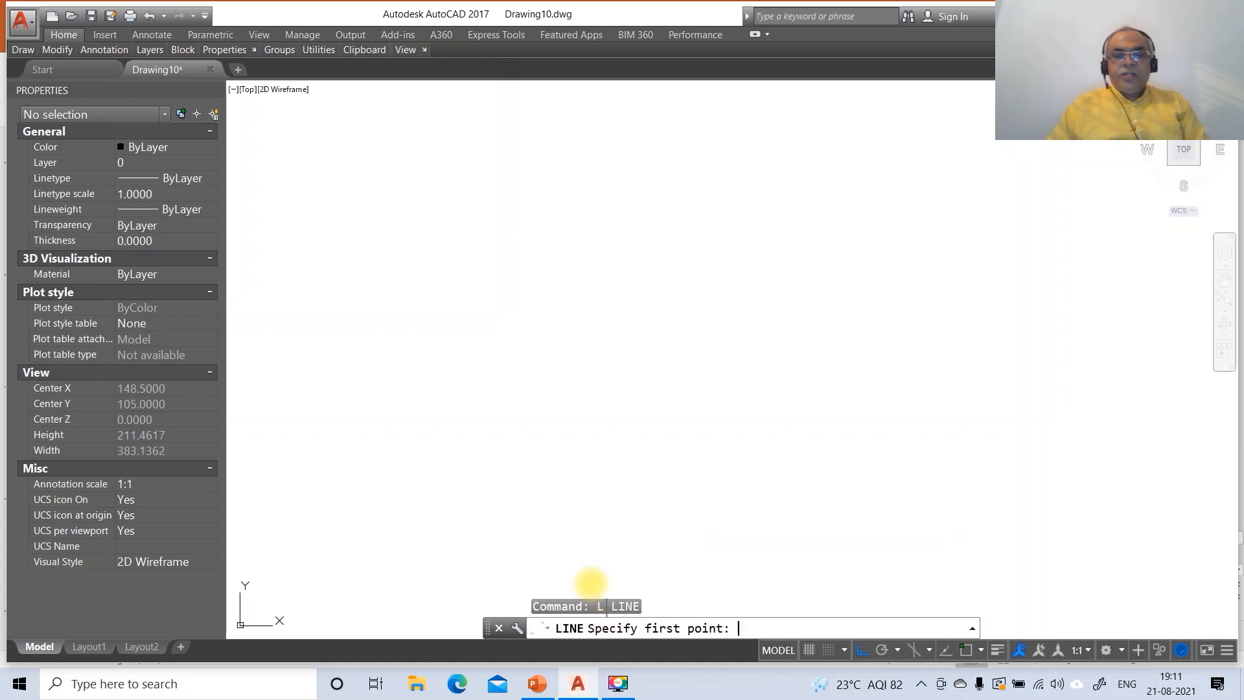
click(237, 537)
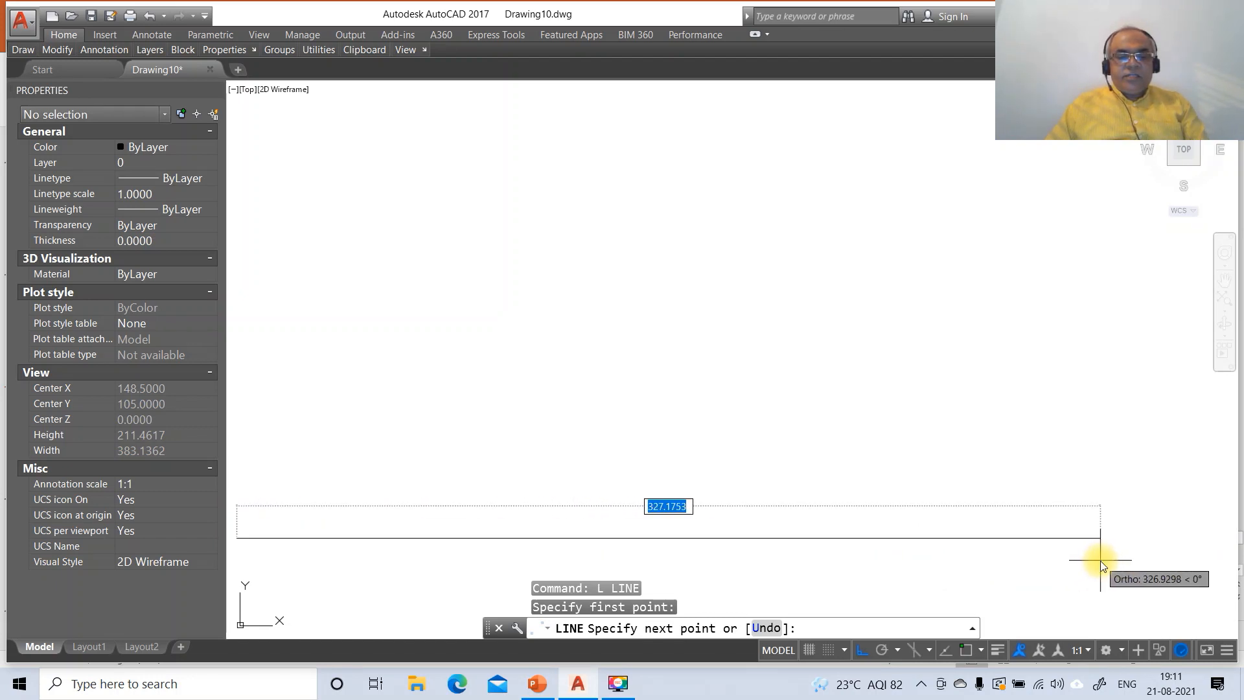
text(297)
key(Return)
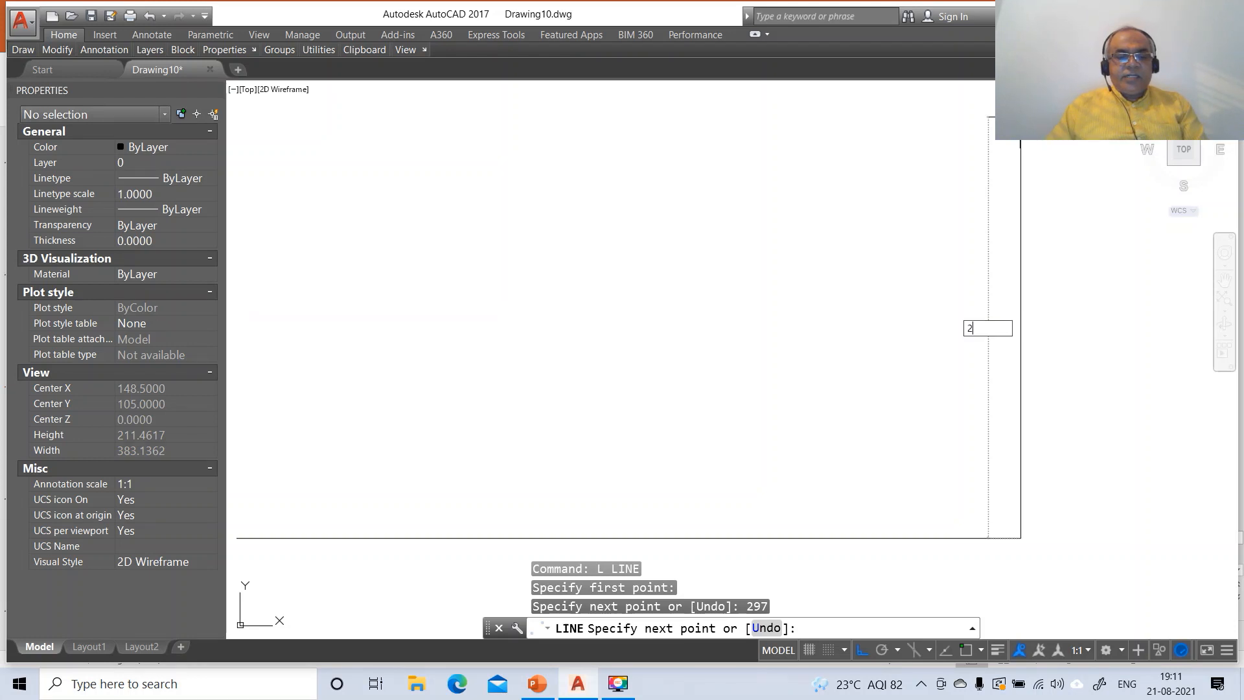
key(Return)
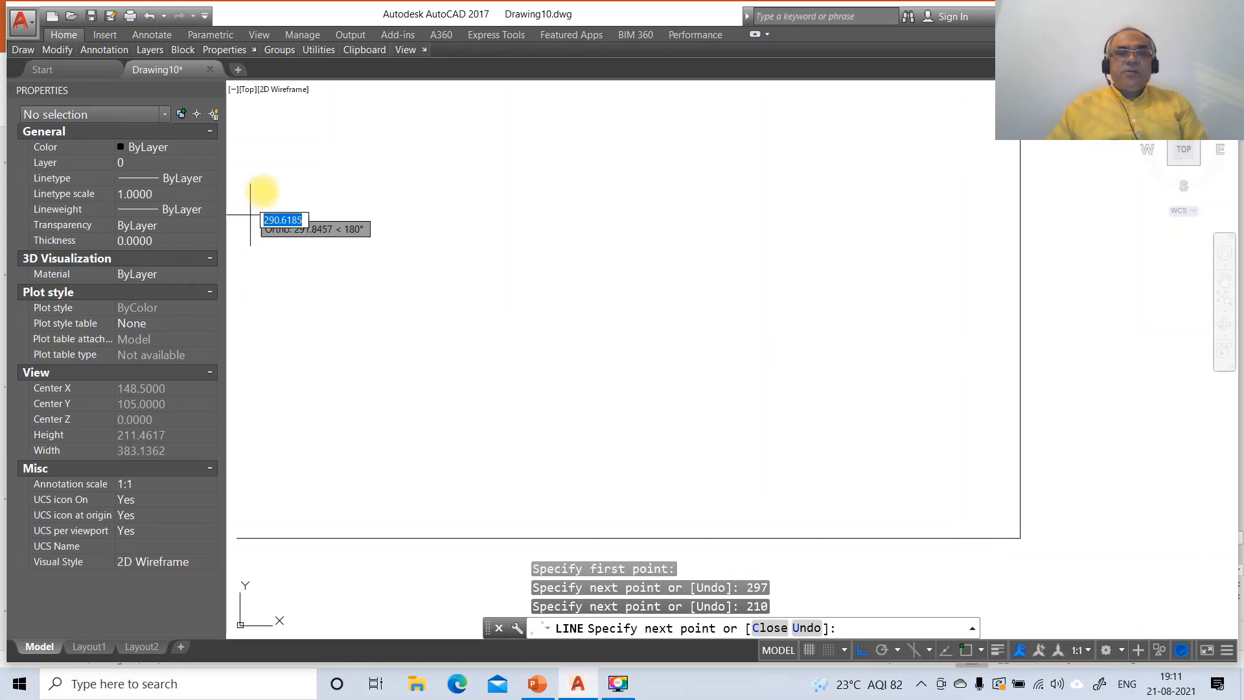
text(2)
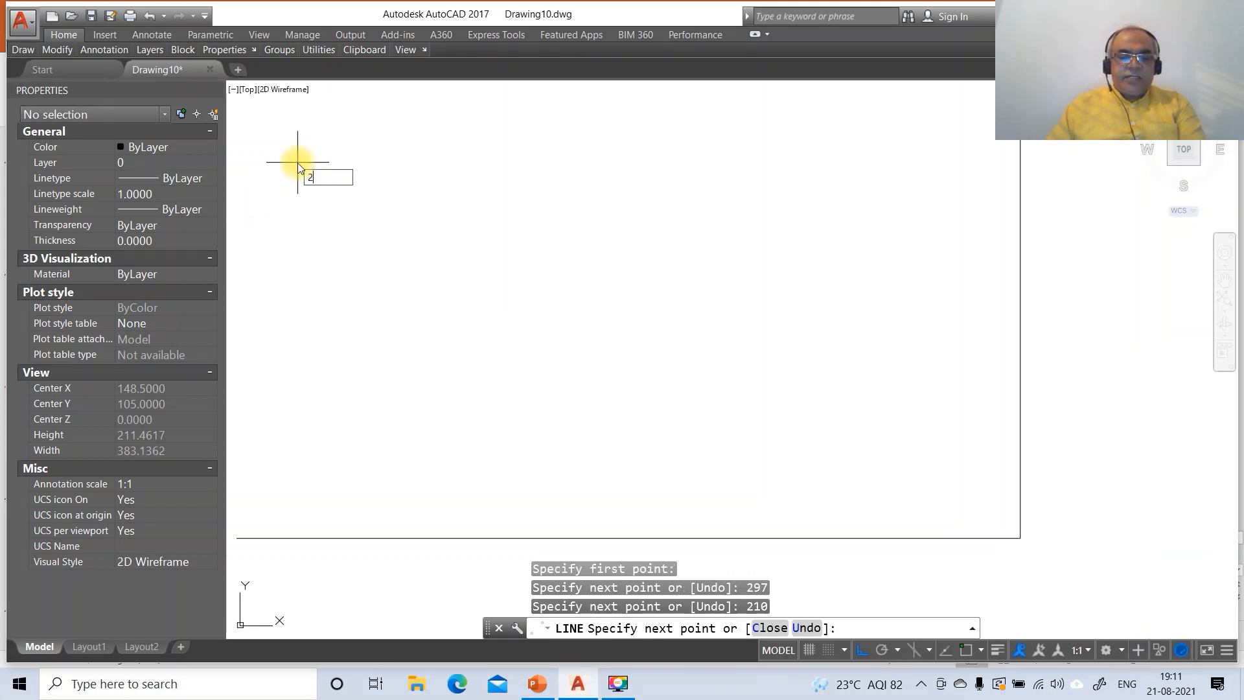
text(97)
key(Return)
text(C)
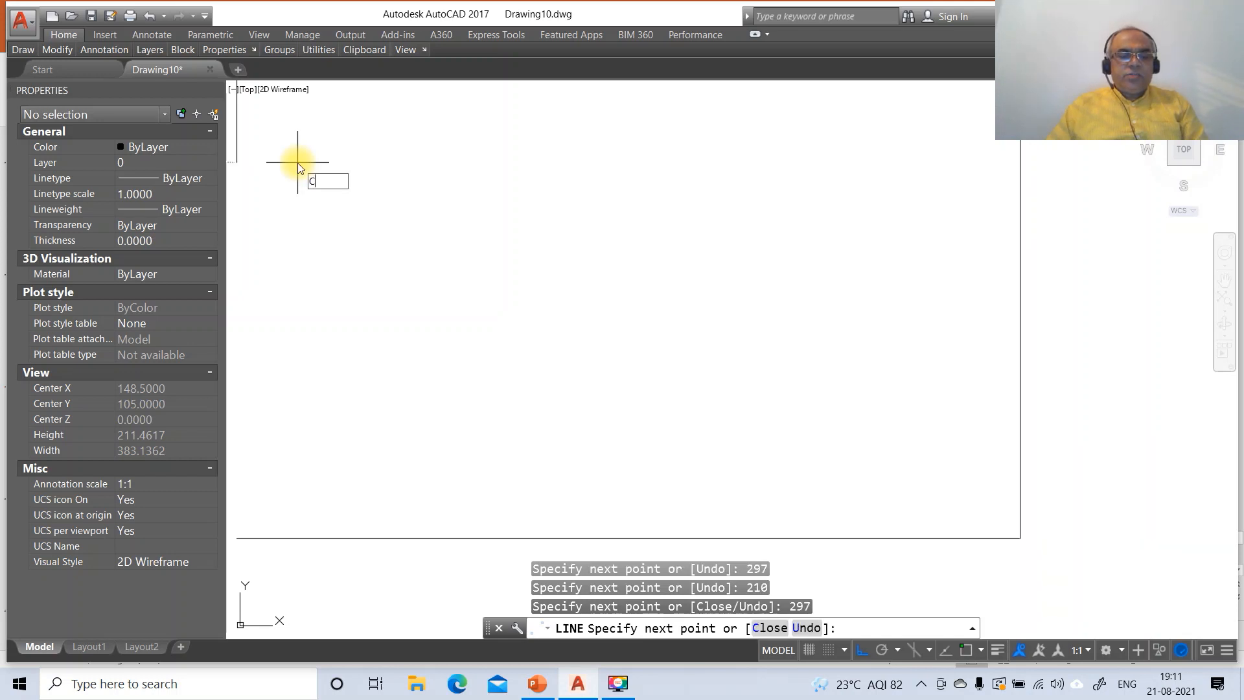
key(Return)
Zoom to the drawing extents and scale the view by .7X to leave space around the border.
text(Z)
key(Return)
text(E)
key(Return)
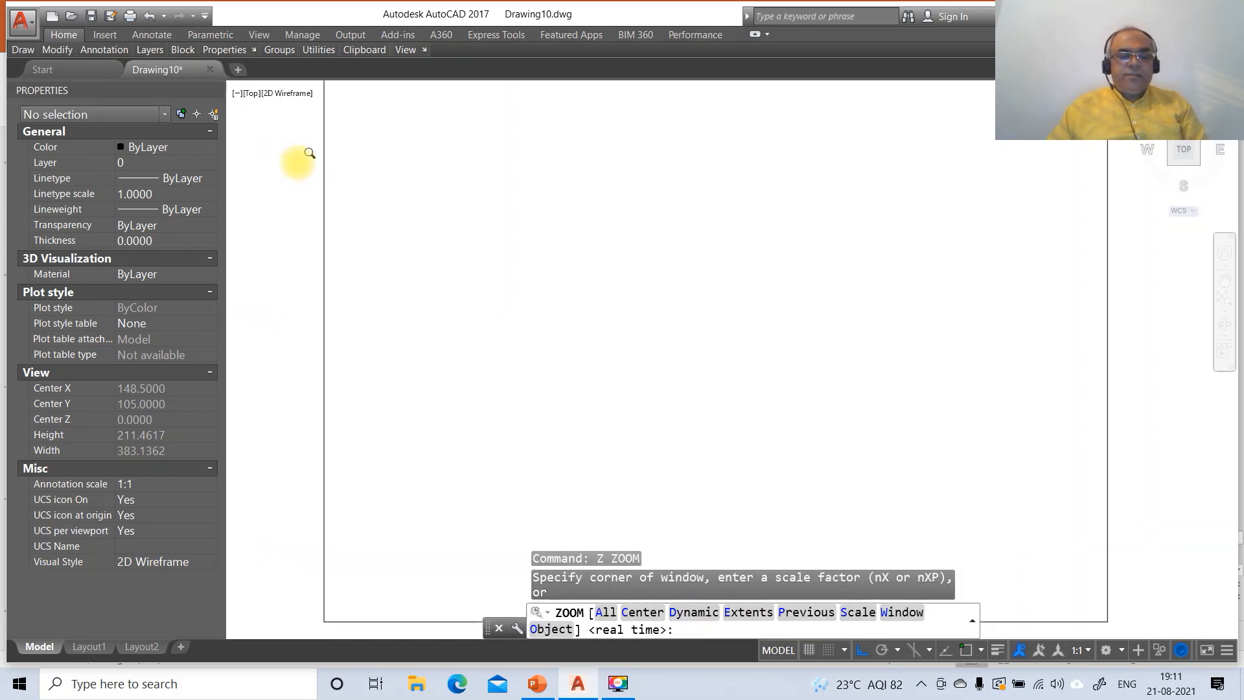
text(Z)
key(Return)
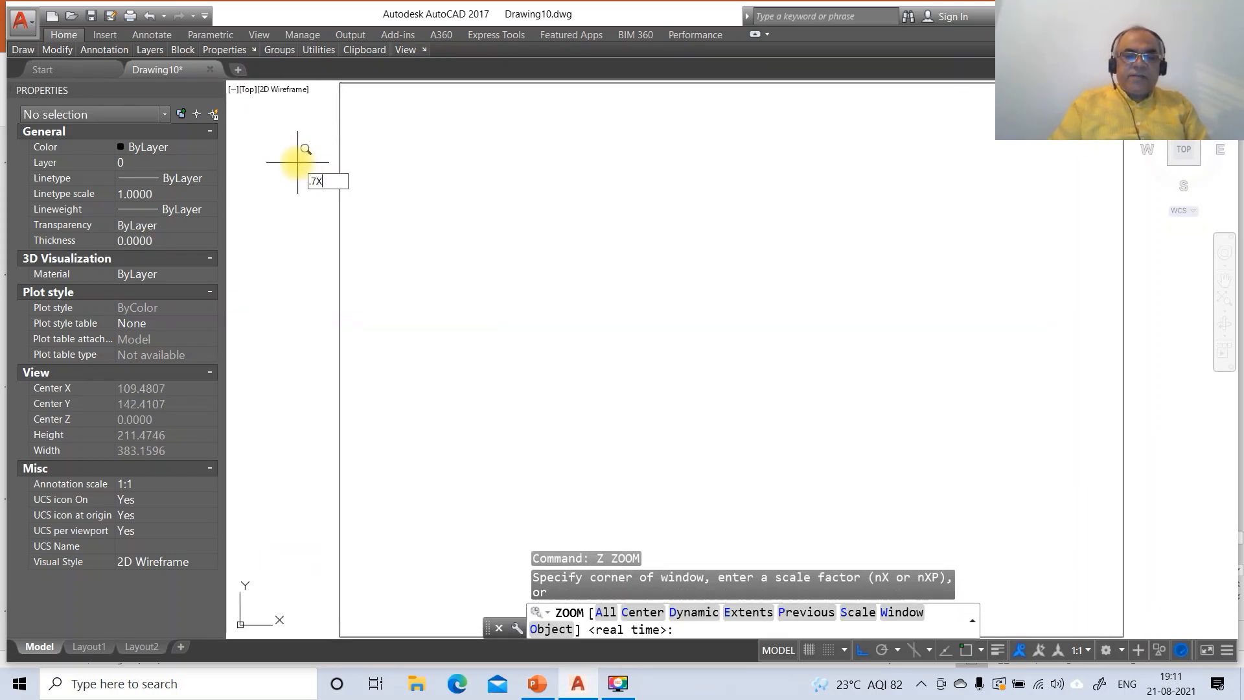
text(.7X)
key(Return)
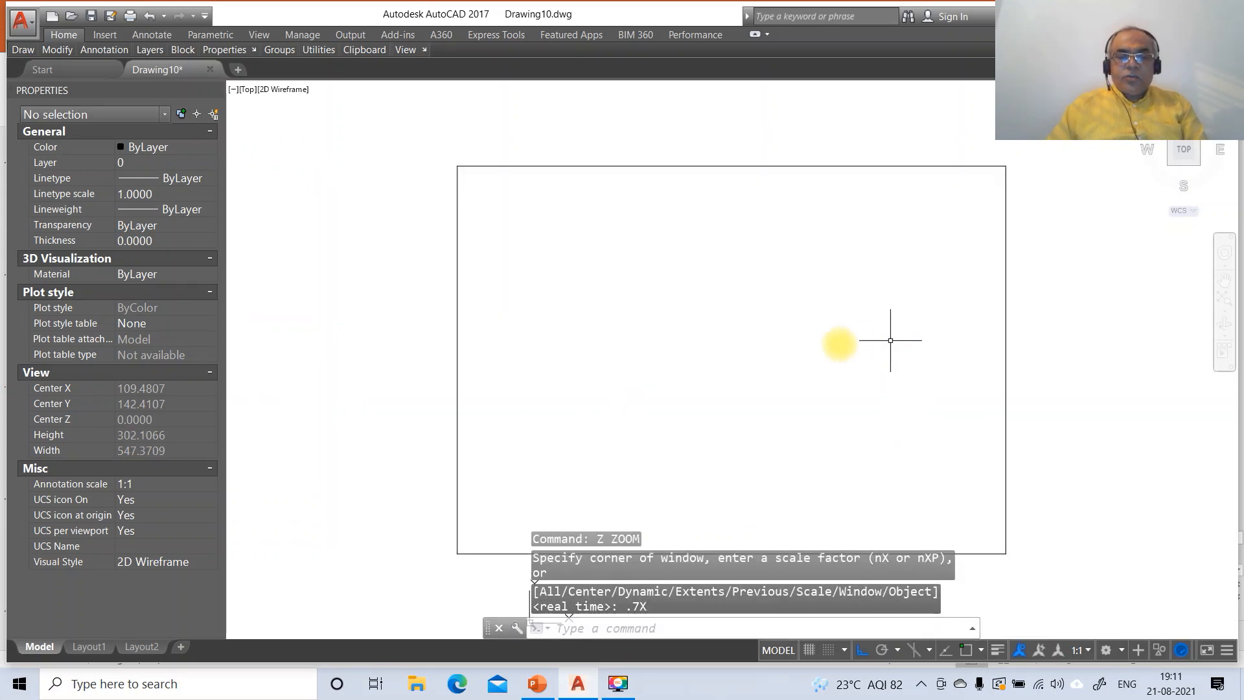
Create three new layers named XY, FV and TV.
text(LA)
key(Return)
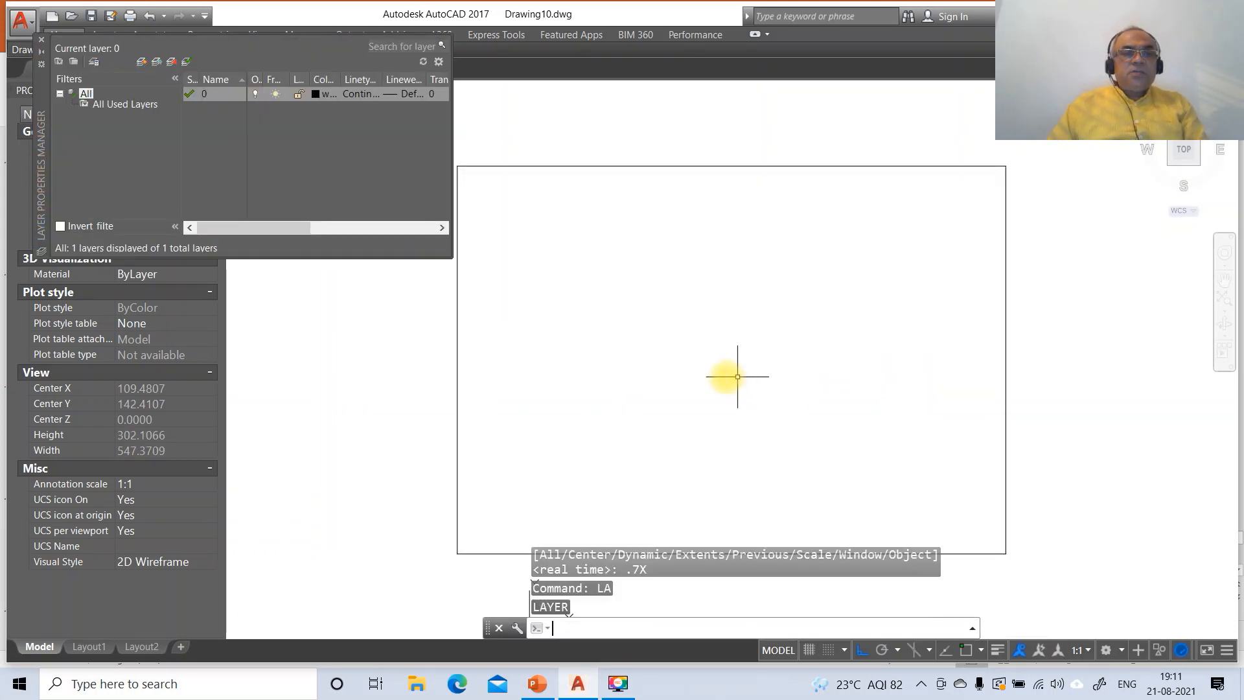
click(140, 62)
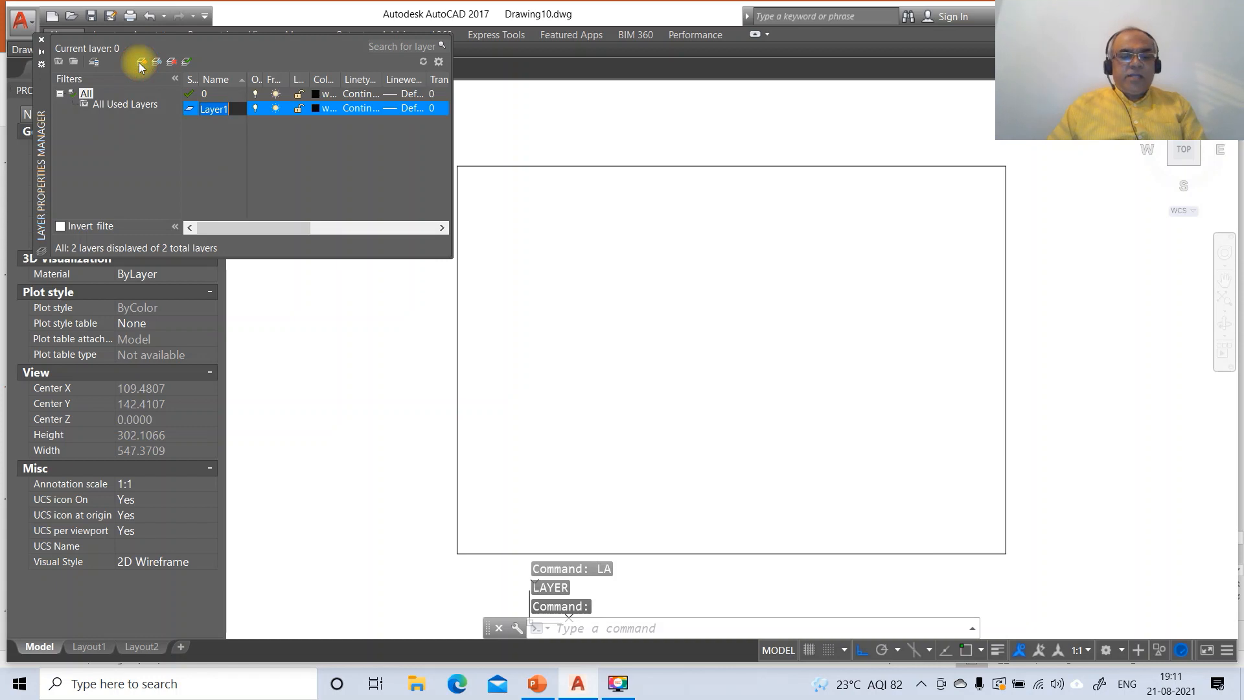
text(XY)
key(Return)
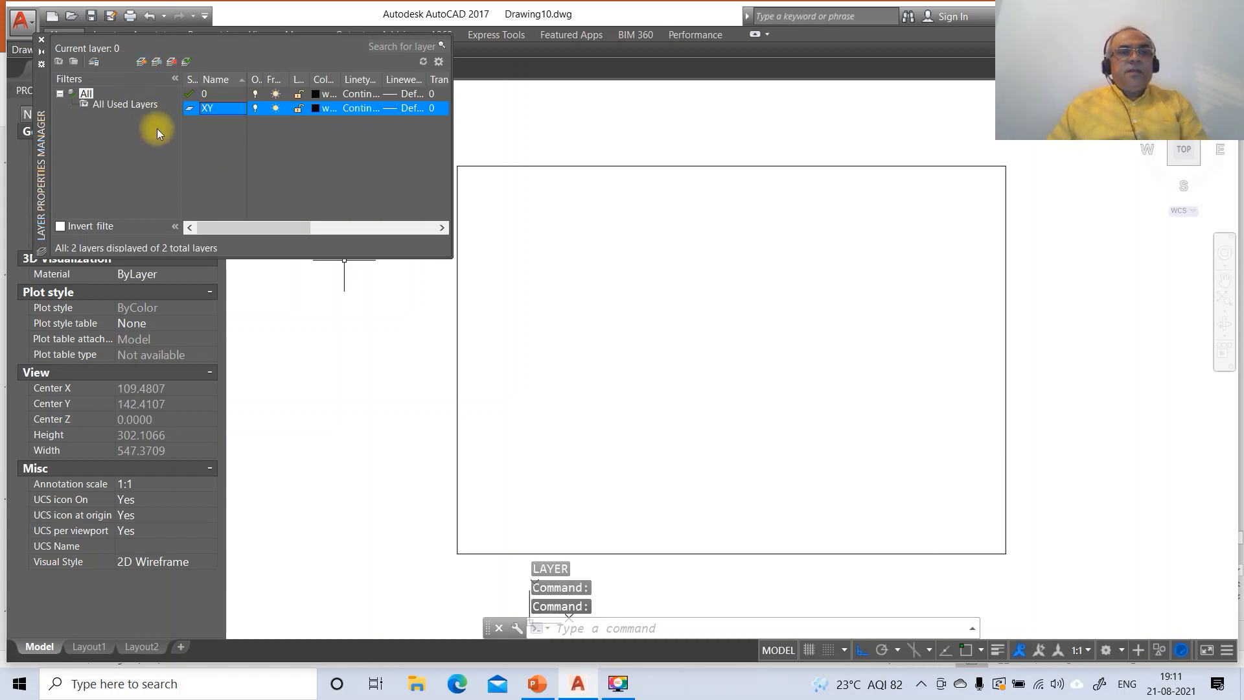
click(141, 63)
text(FV)
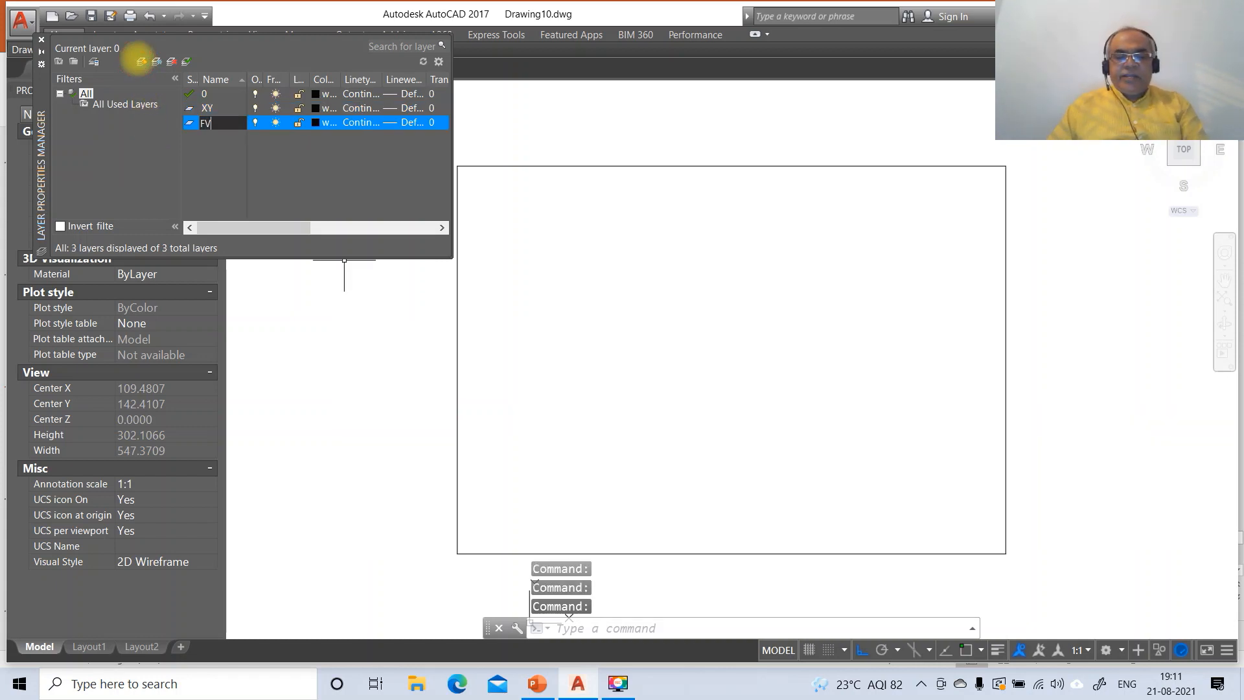
click(139, 62)
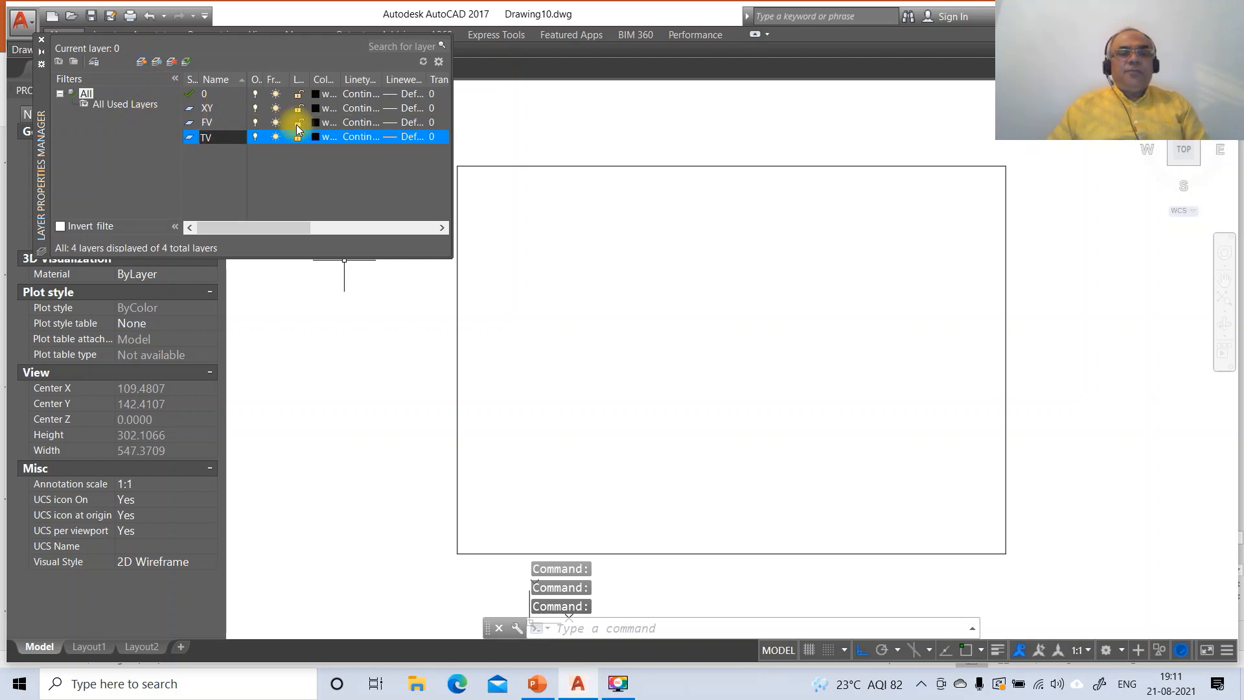
text(TV)
key(Return)
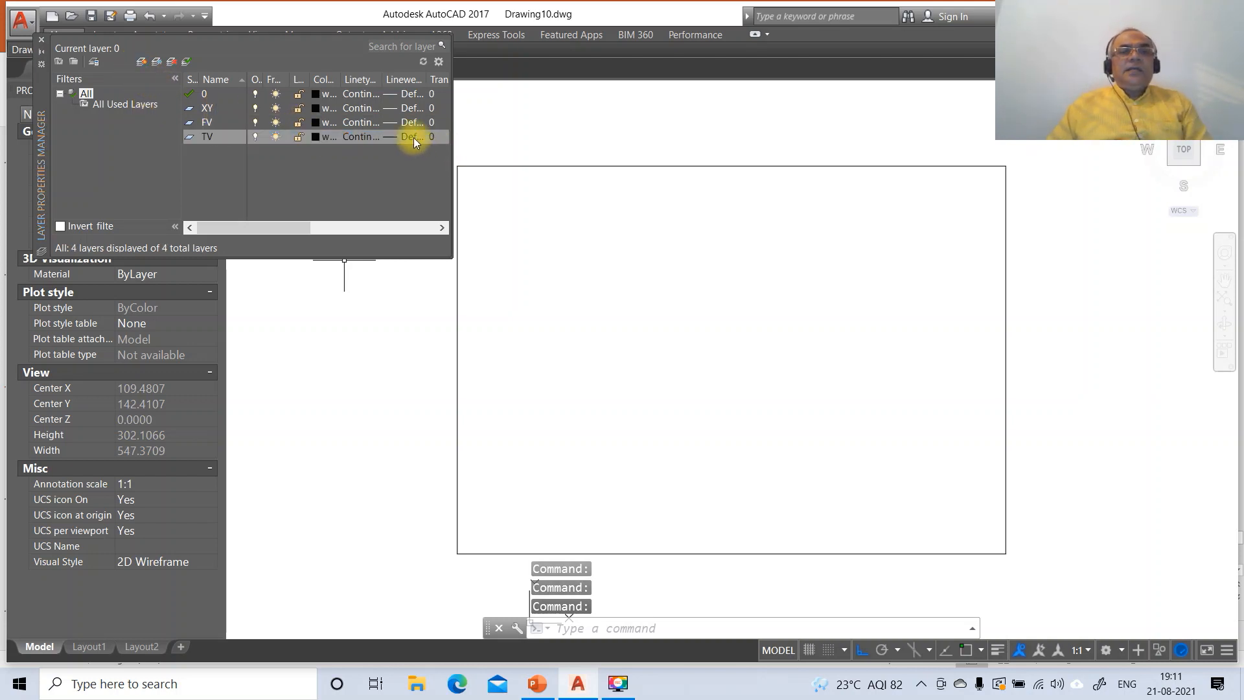
Set the lineweight of layer 0 to 0.05 mm and of layer XY to 0.13 mm.
click(408, 97)
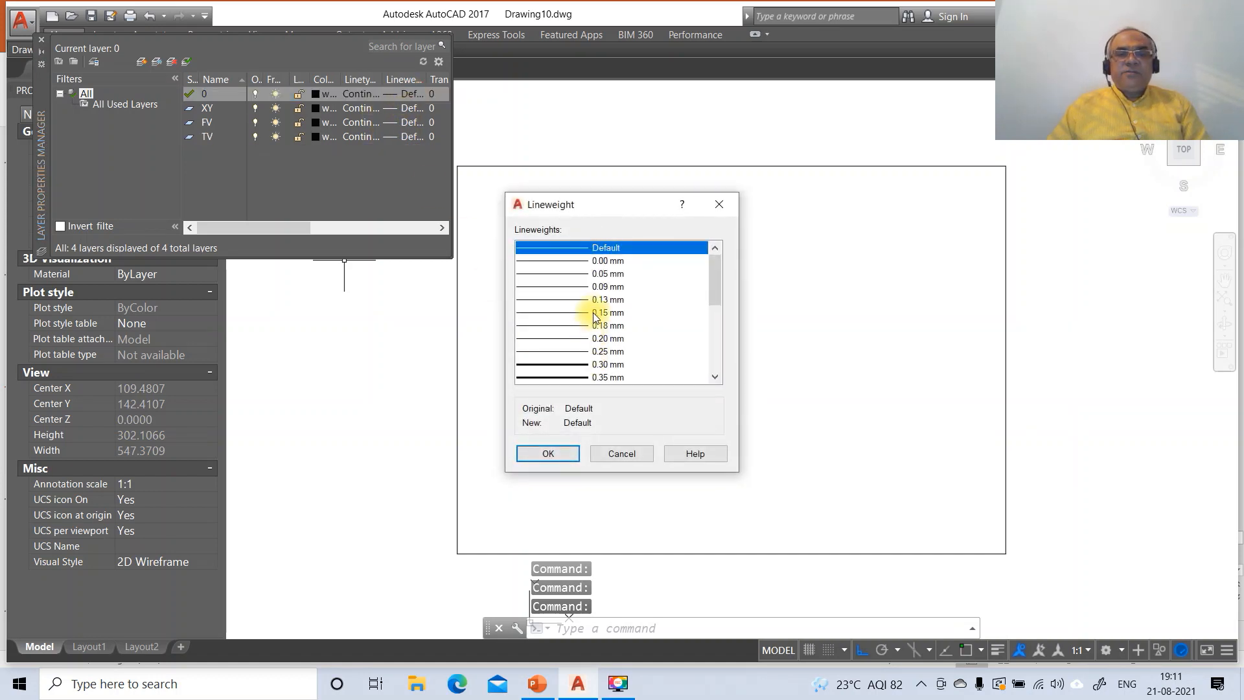
click(600, 287)
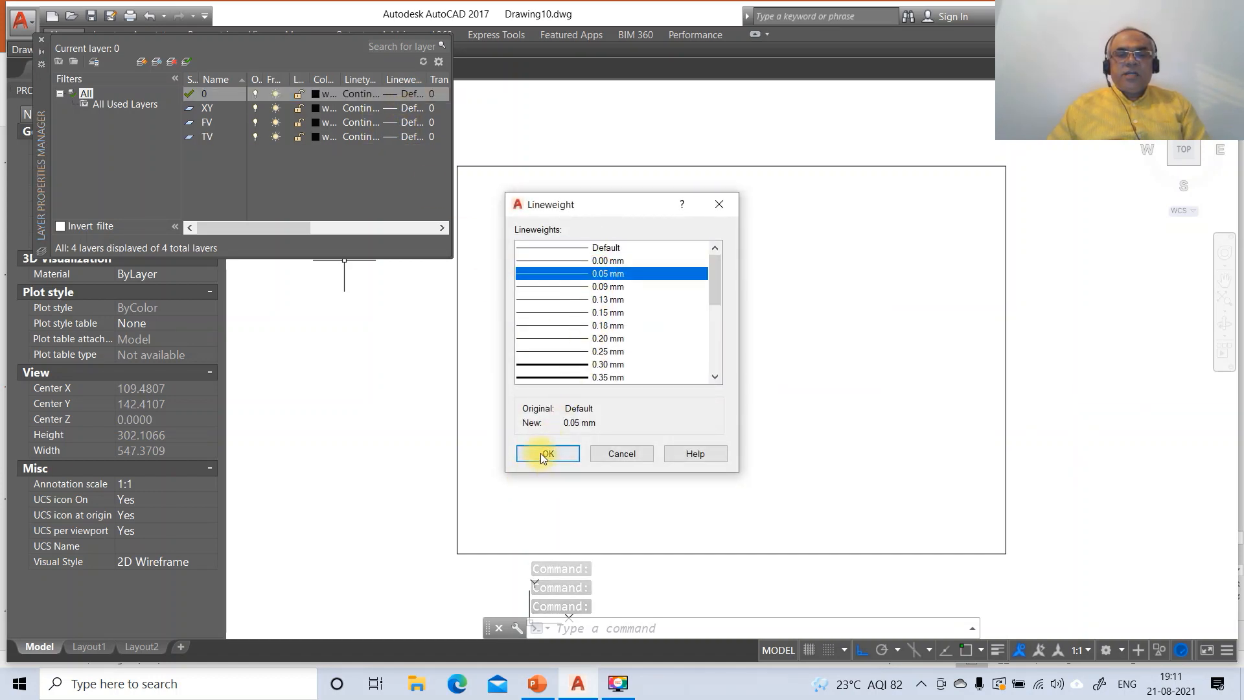
click(548, 453)
click(394, 110)
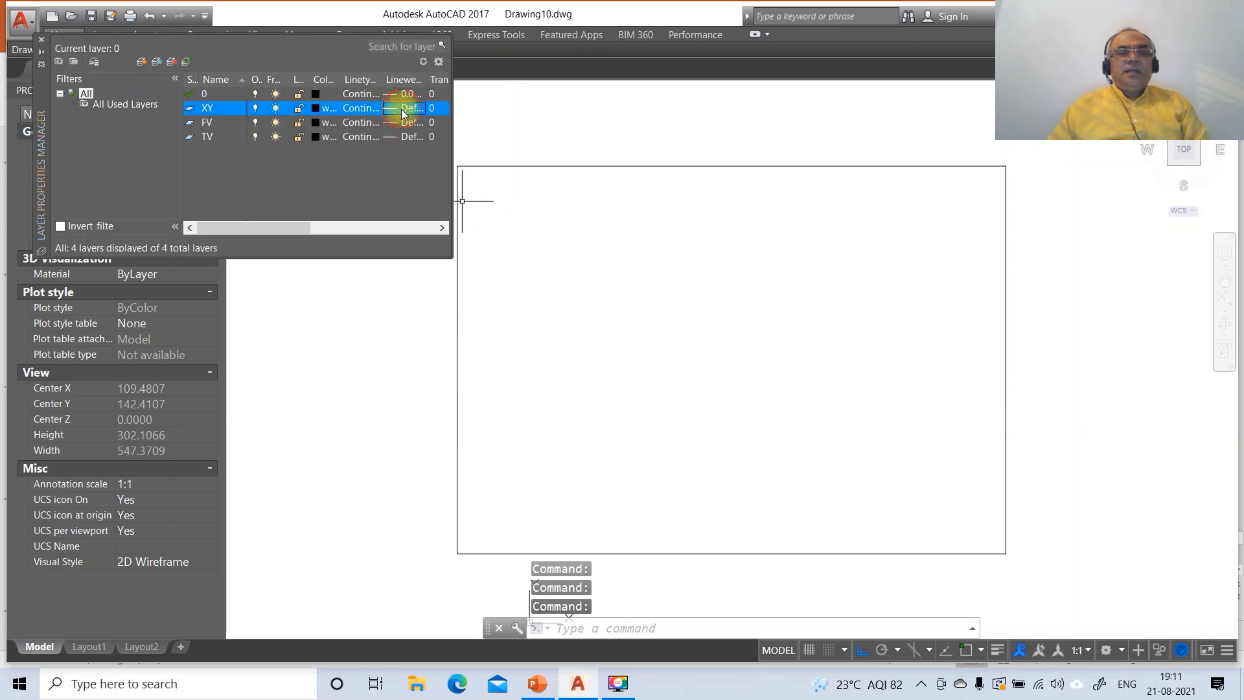
click(608, 300)
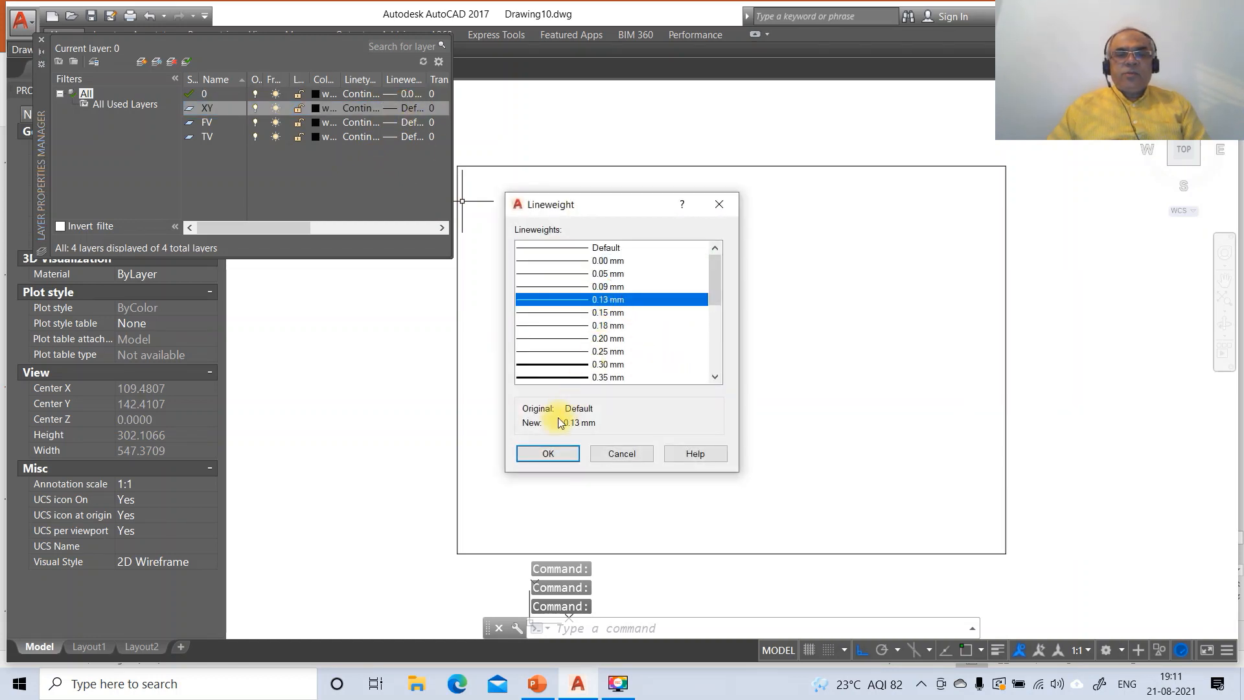
click(548, 455)
Set the lineweight of layers FV and TV to 0.50 mm.
click(415, 129)
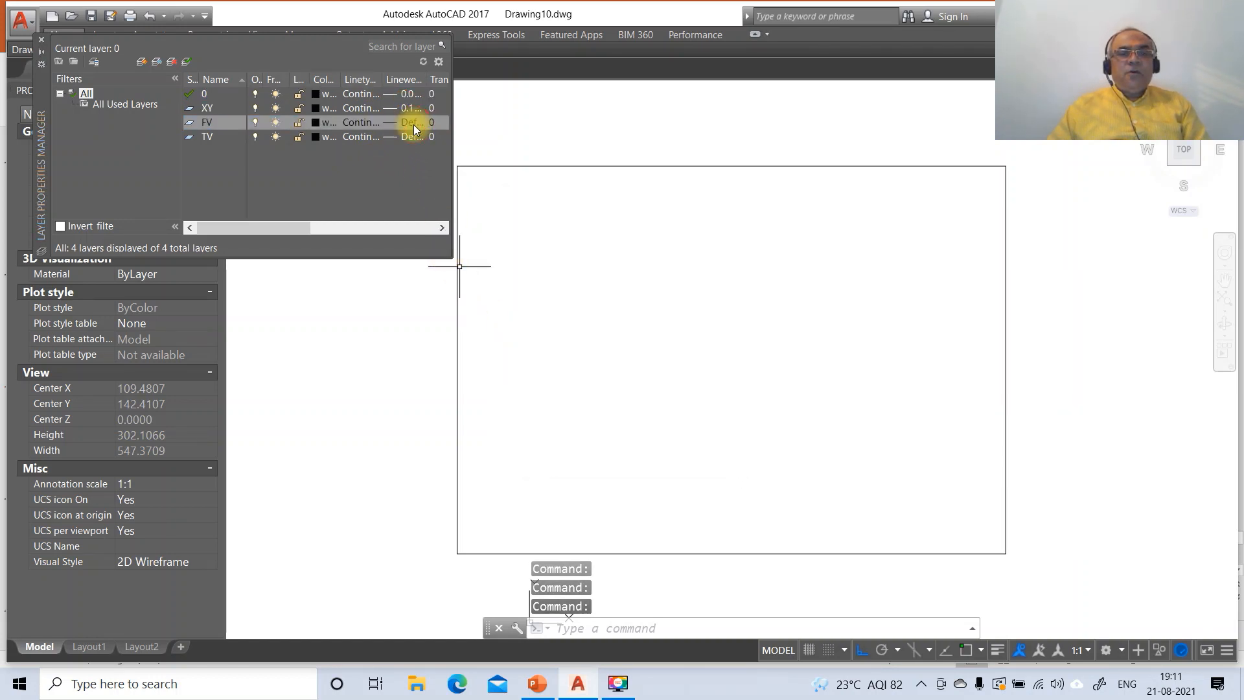
scroll(618, 341, down, 3)
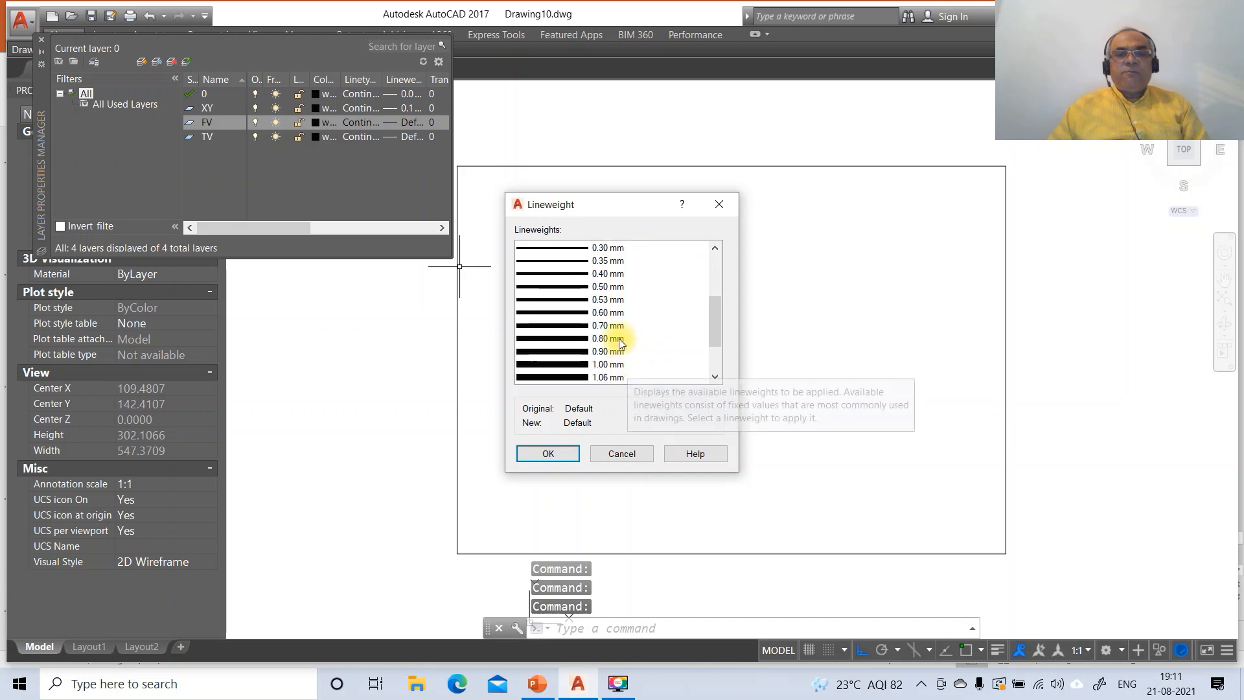
click(603, 286)
click(548, 453)
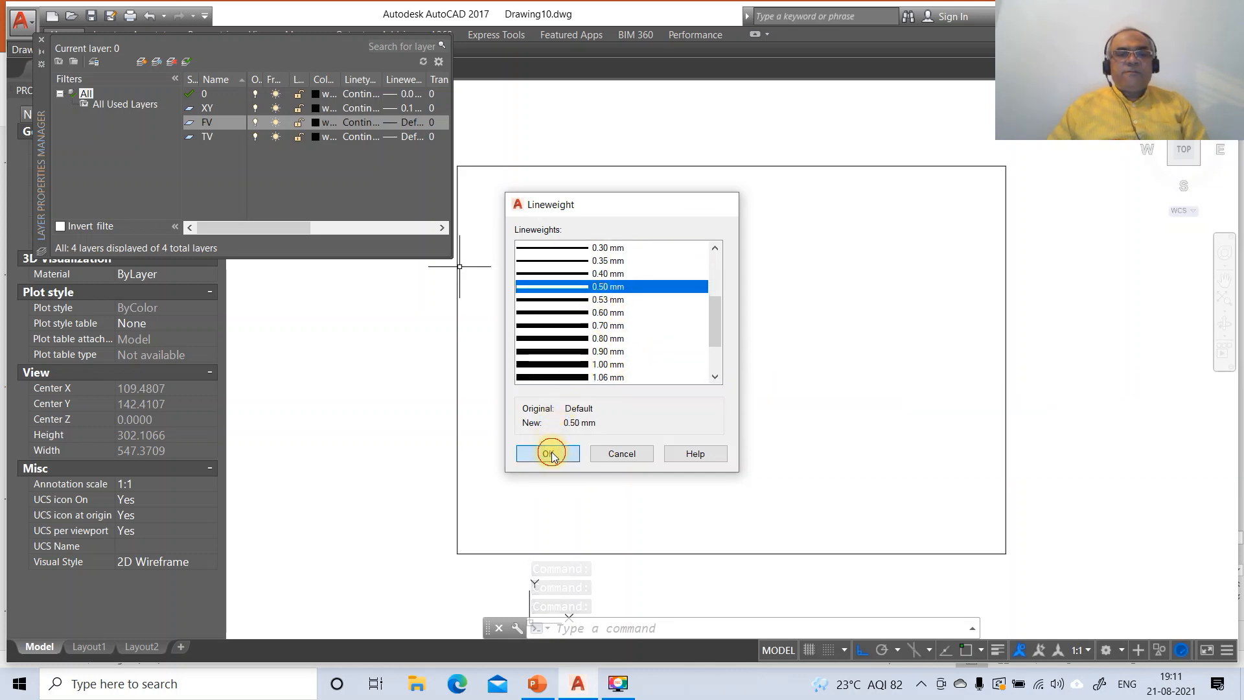
click(414, 137)
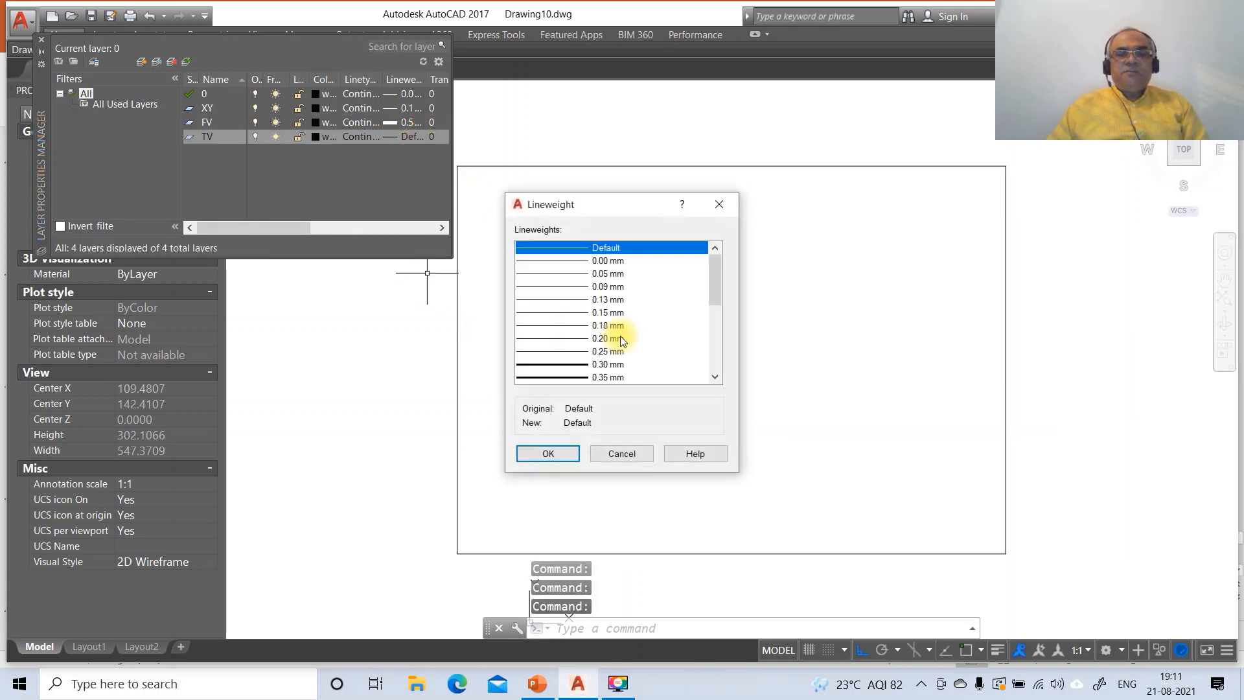
scroll(616, 366, down, 1)
click(609, 365)
click(551, 452)
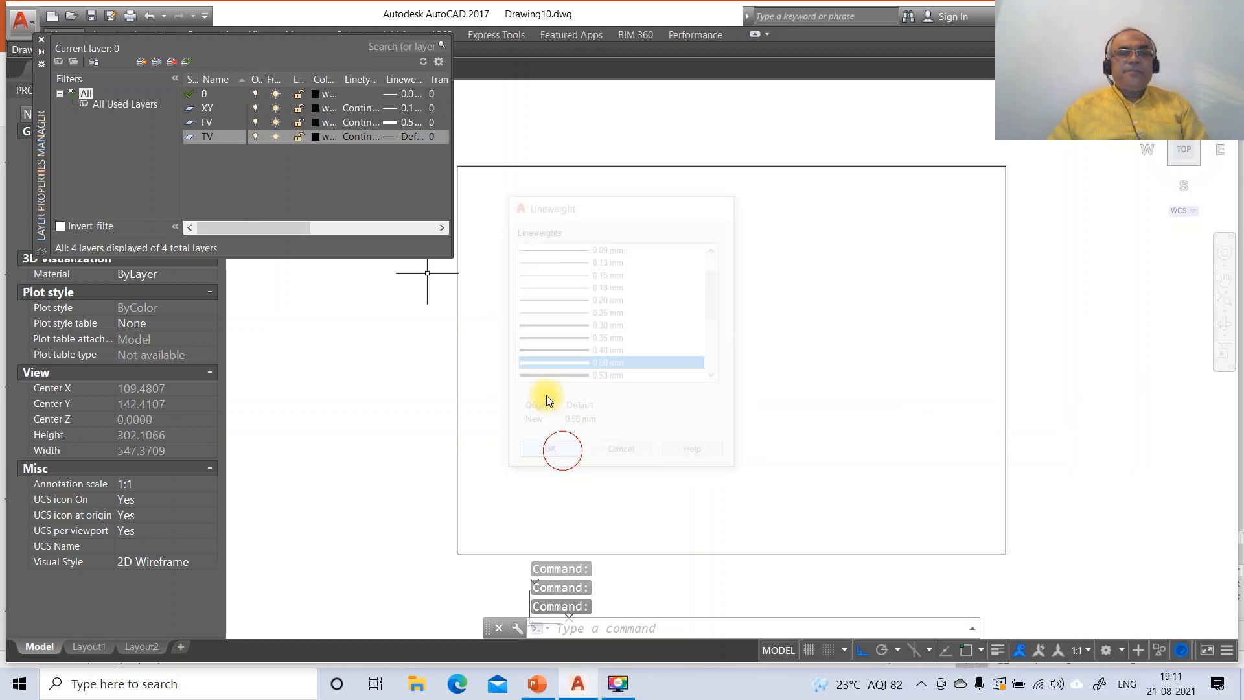
Color layer TV magenta and layer FV blue, and close the layer manager.
click(319, 136)
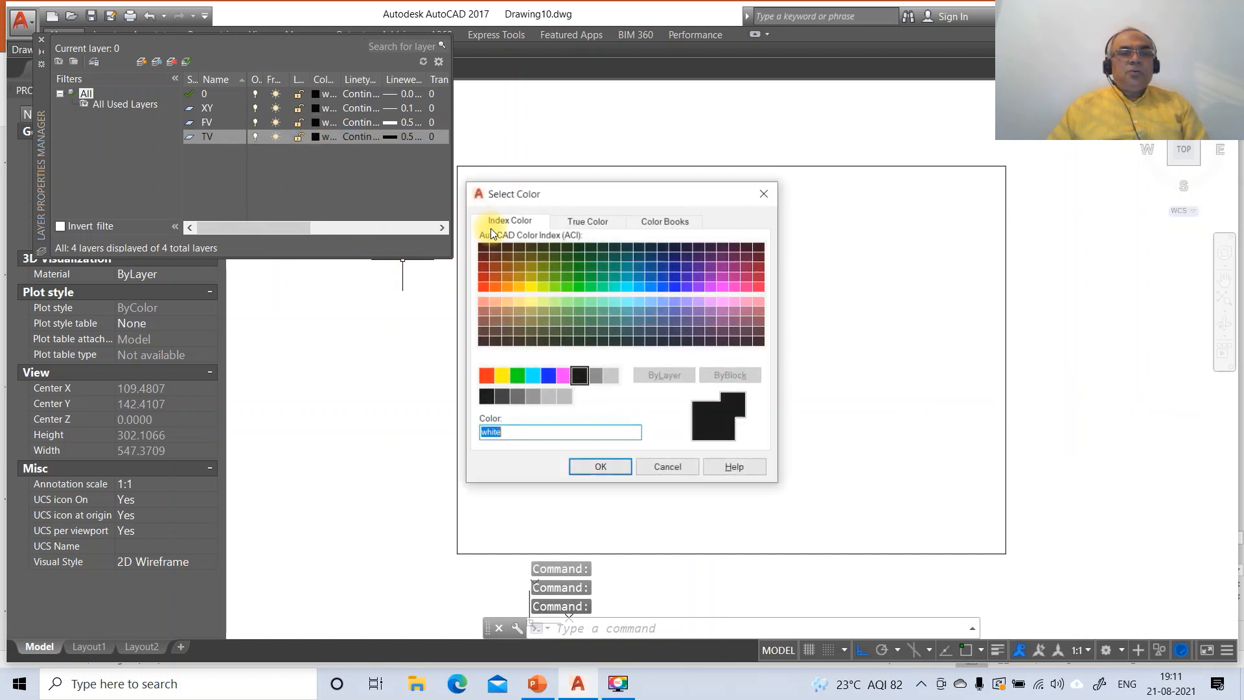
click(561, 377)
click(593, 468)
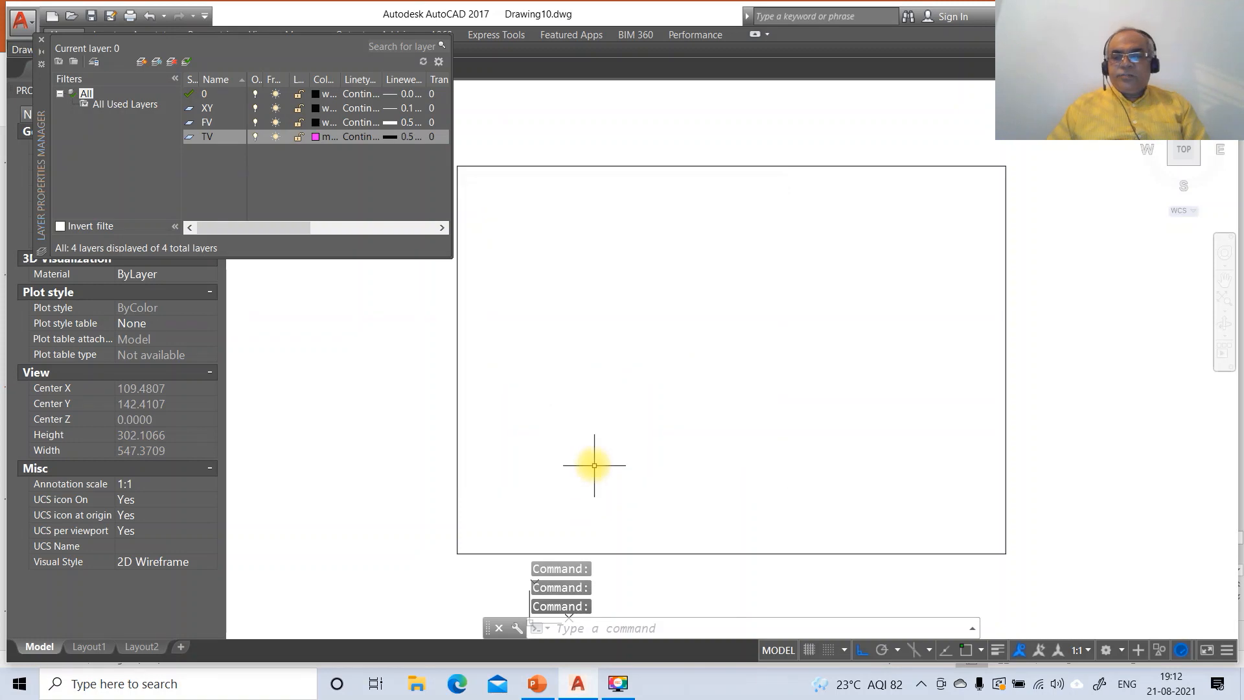
click(315, 122)
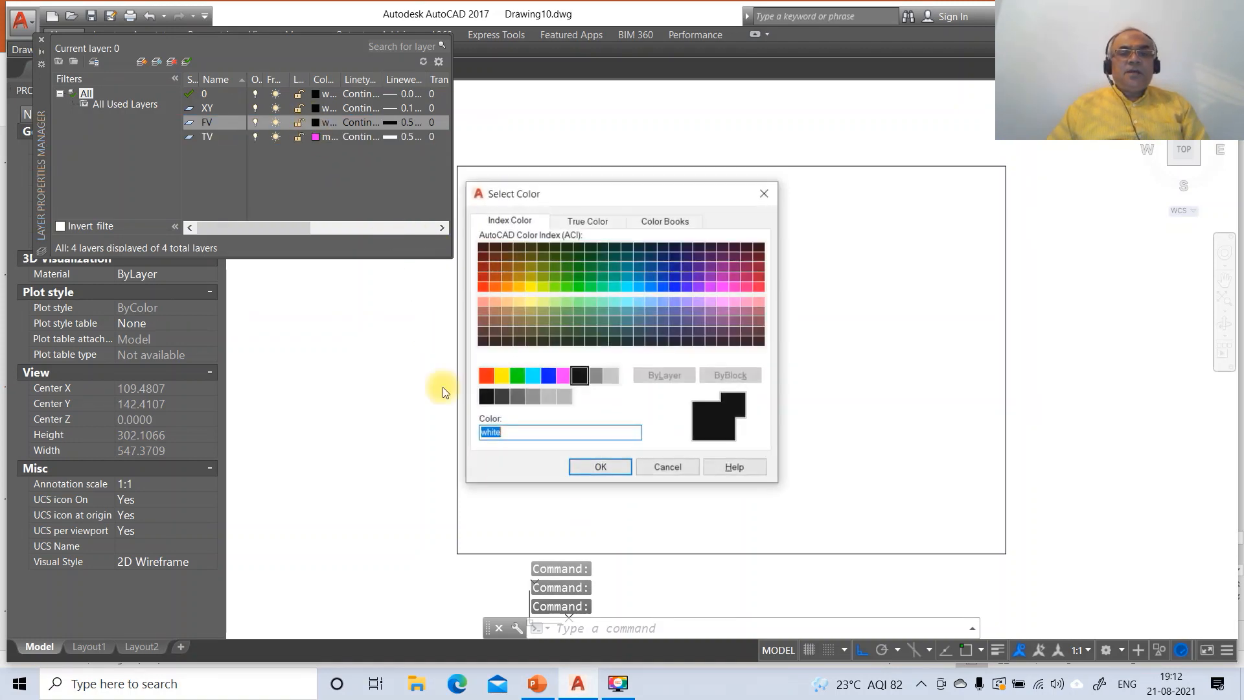
click(548, 376)
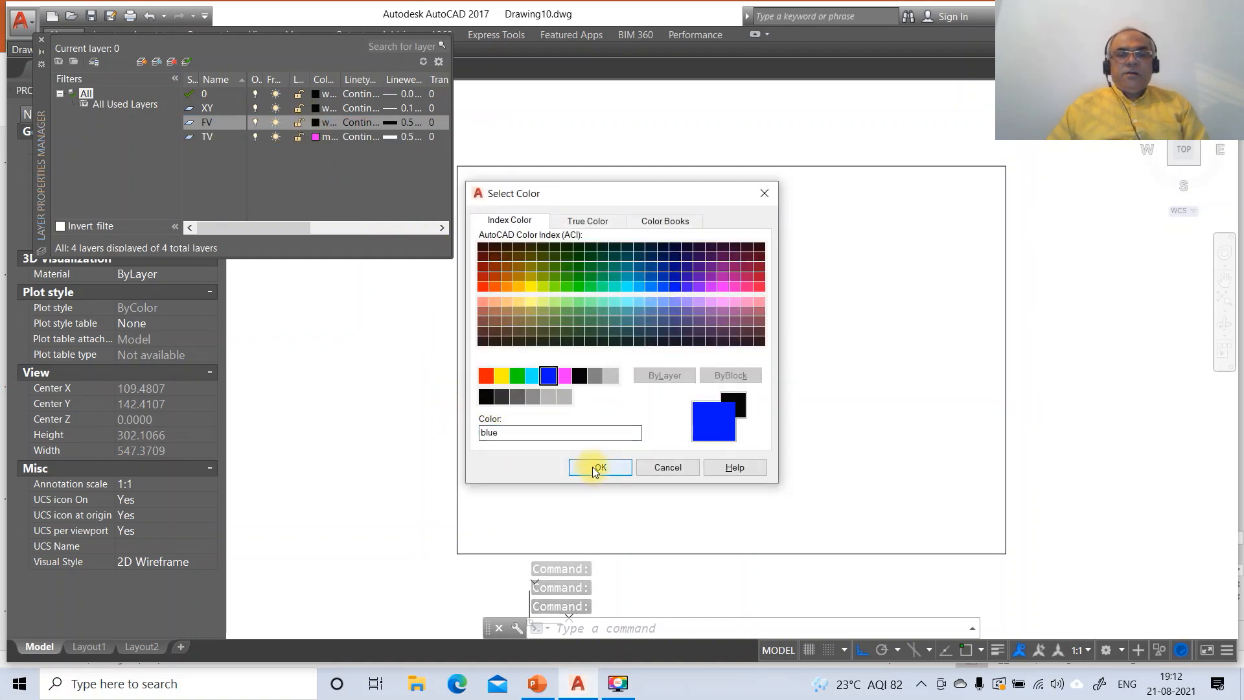
click(600, 467)
click(41, 39)
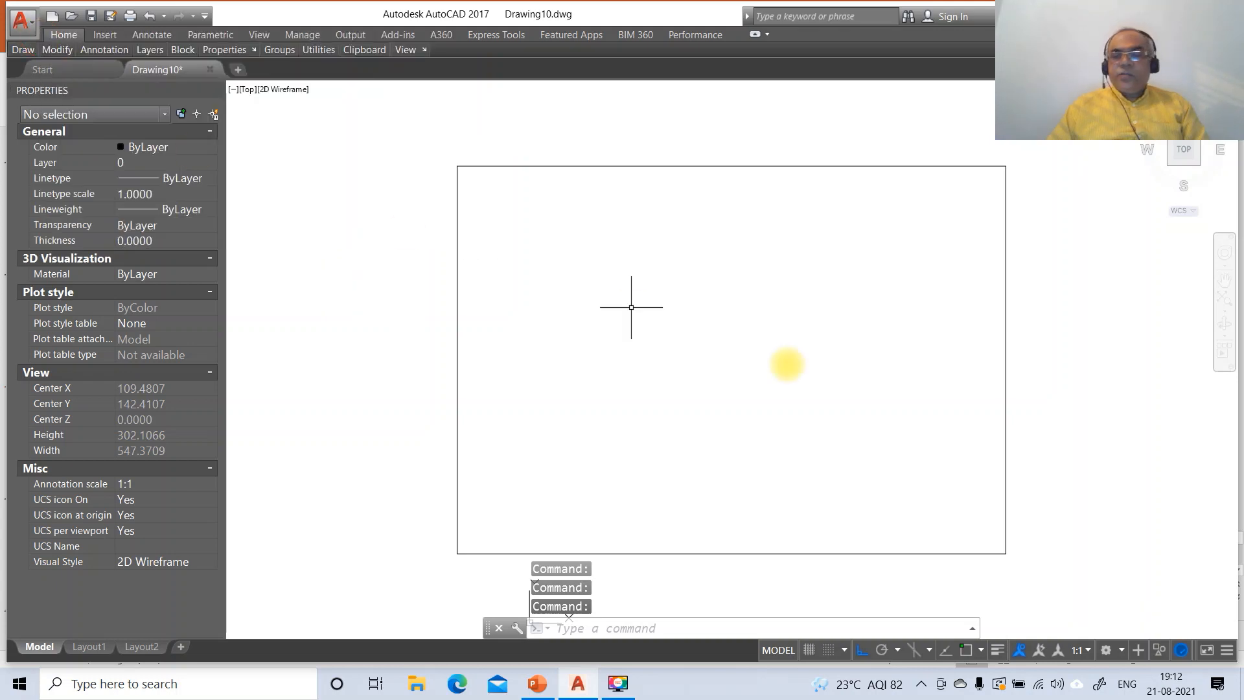
Switch to PowerPoint to check the circular lamina's 2D analysis slide, and return to AutoCAD.
click(537, 684)
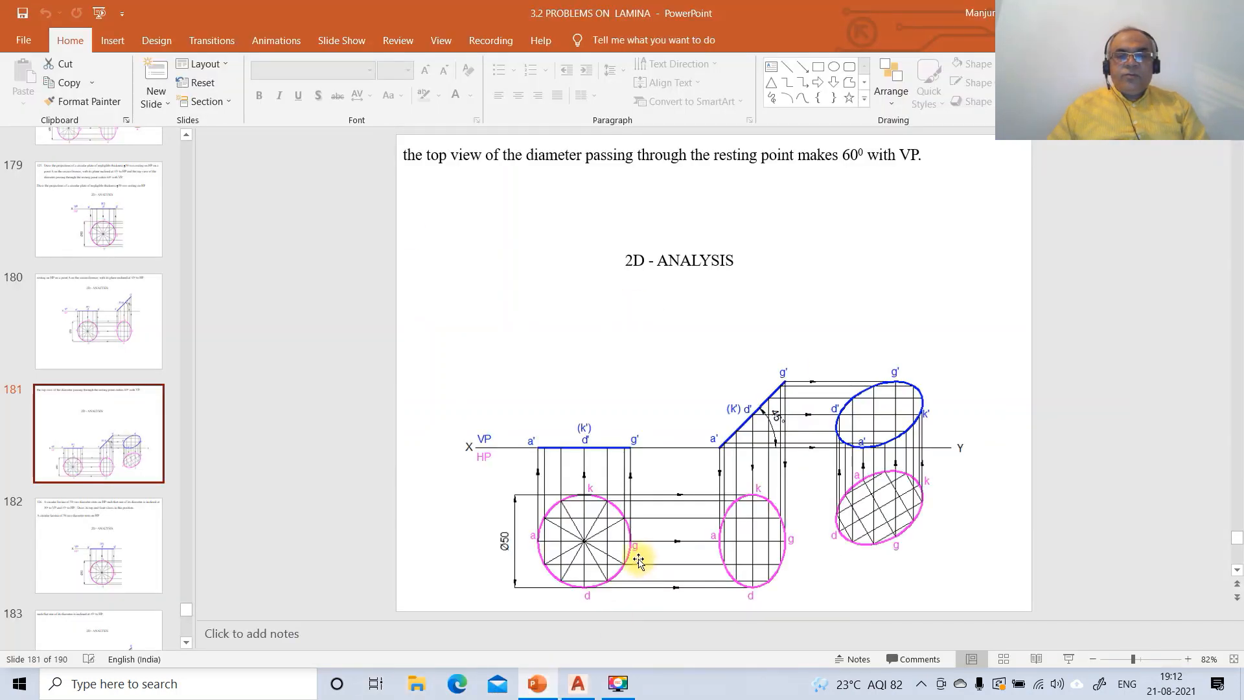
click(578, 688)
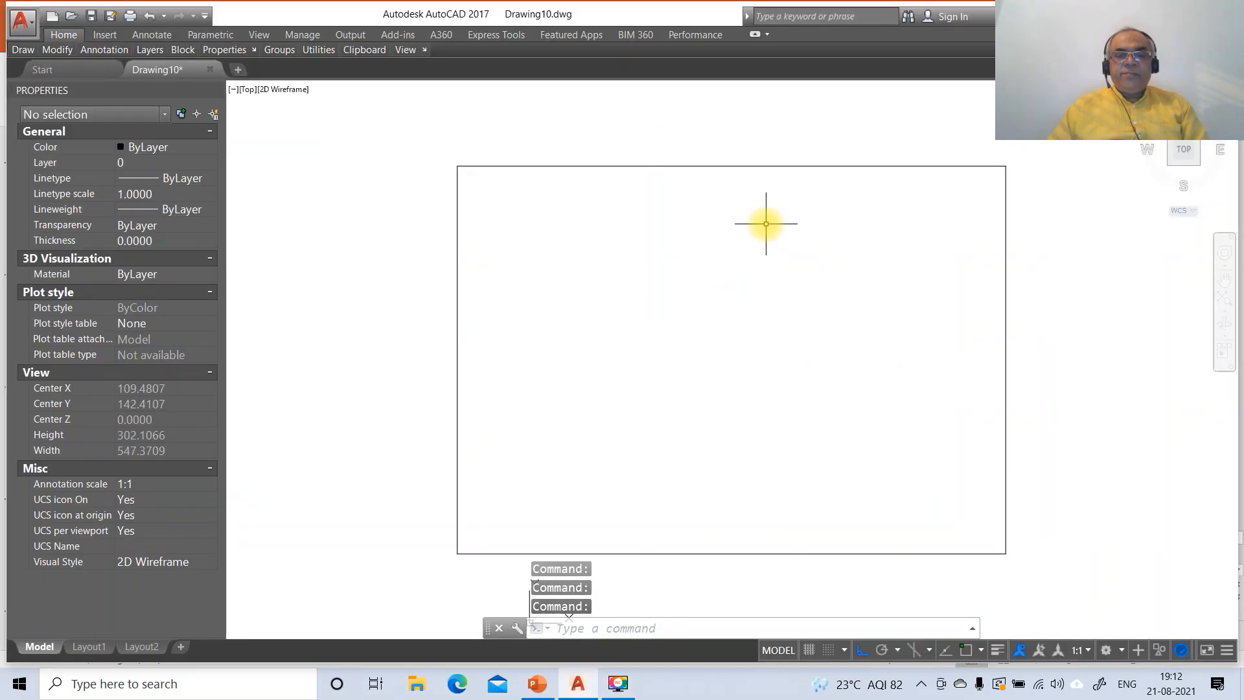
Draw a circle of diameter 50 near the left side of the drawing frame.
text(c)
key(Return)
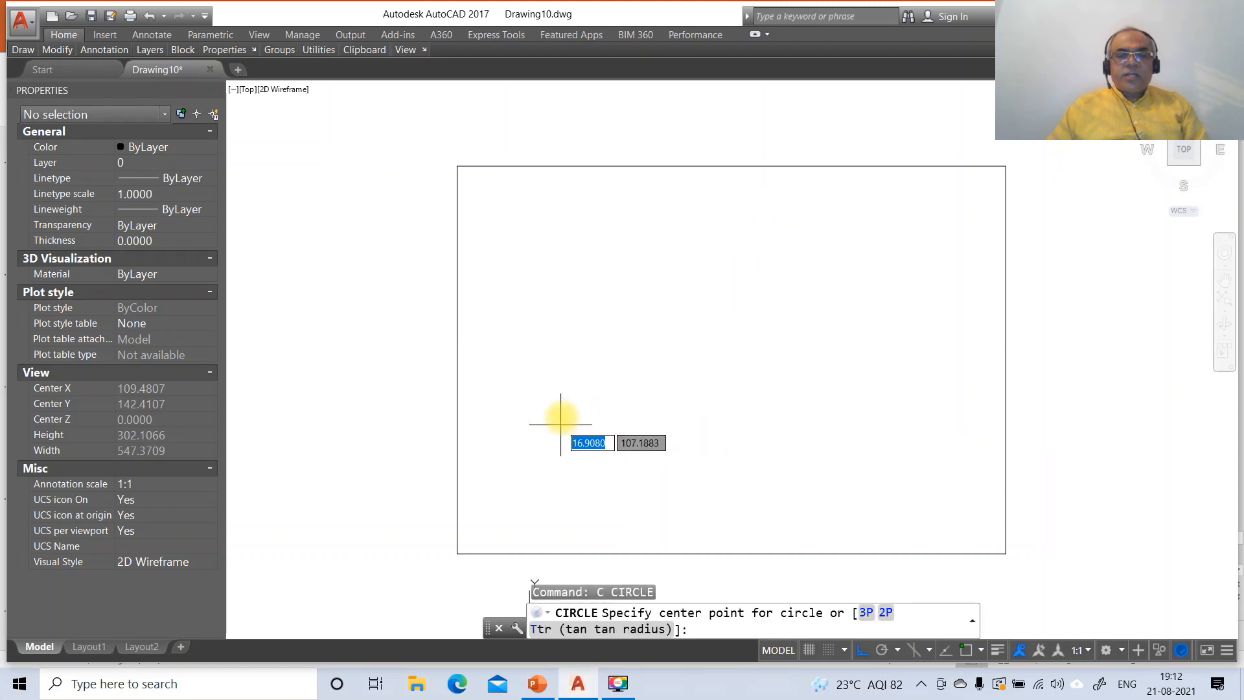
click(565, 370)
text(D)
key(Return)
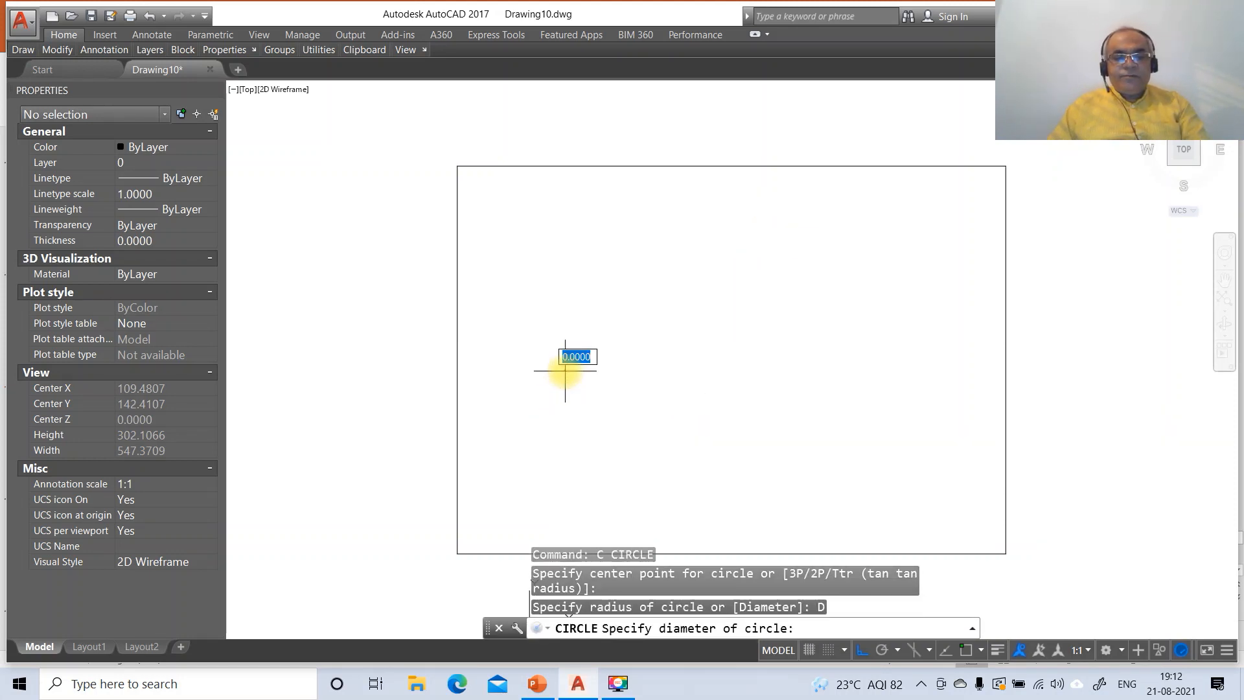
text(50)
key(Return)
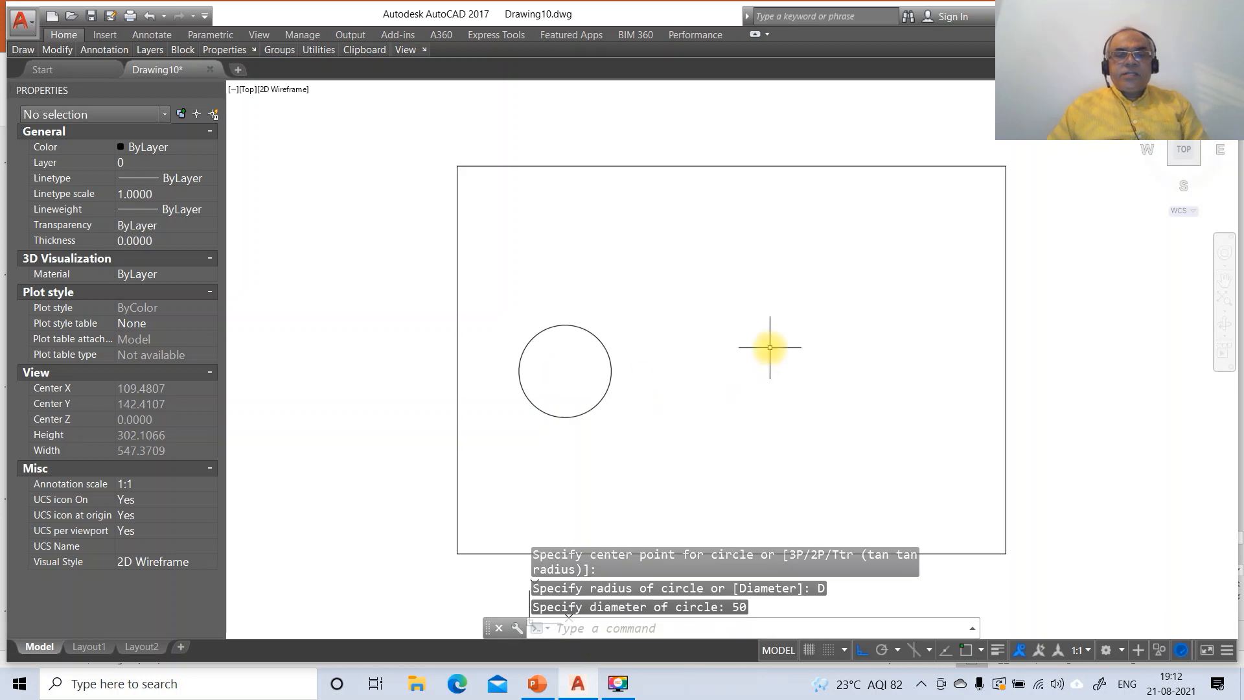
Move the circle a short distance horizontally to the right, away from the frame's left edge.
text(m)
key(Return)
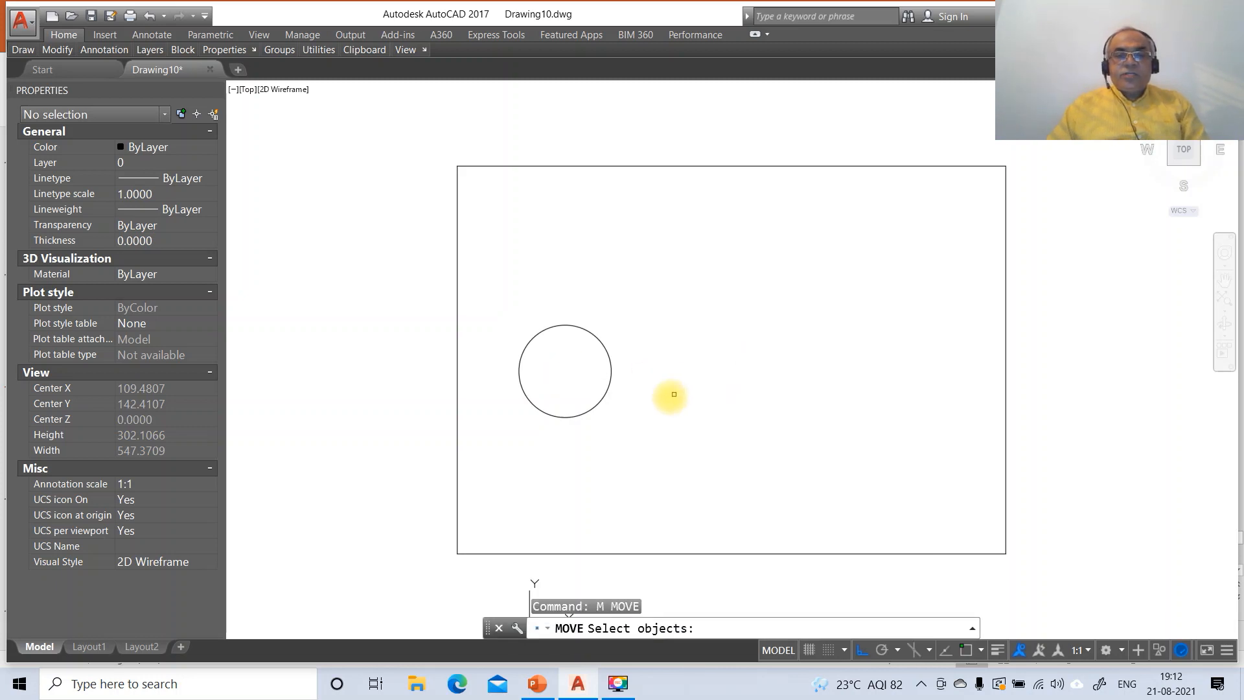
click(595, 409)
key(Return)
click(600, 434)
click(622, 434)
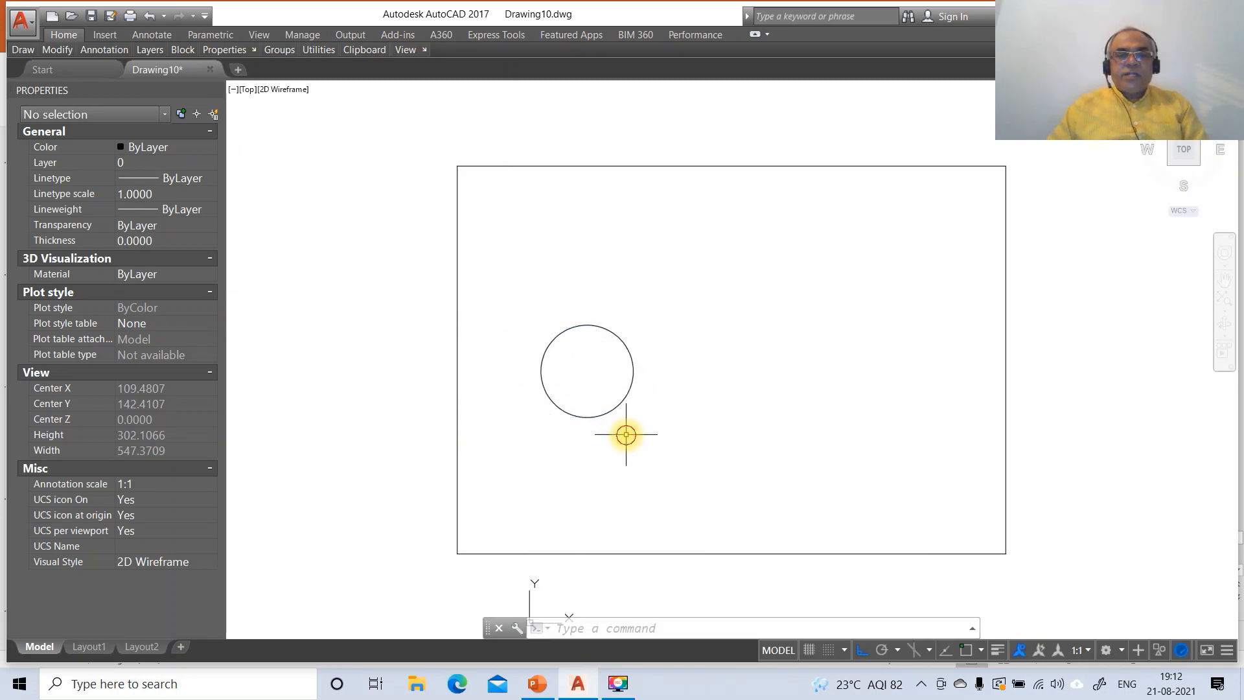
Set PDMODE to 3 and divide the circle into 12 equal segments.
text(PDMODE)
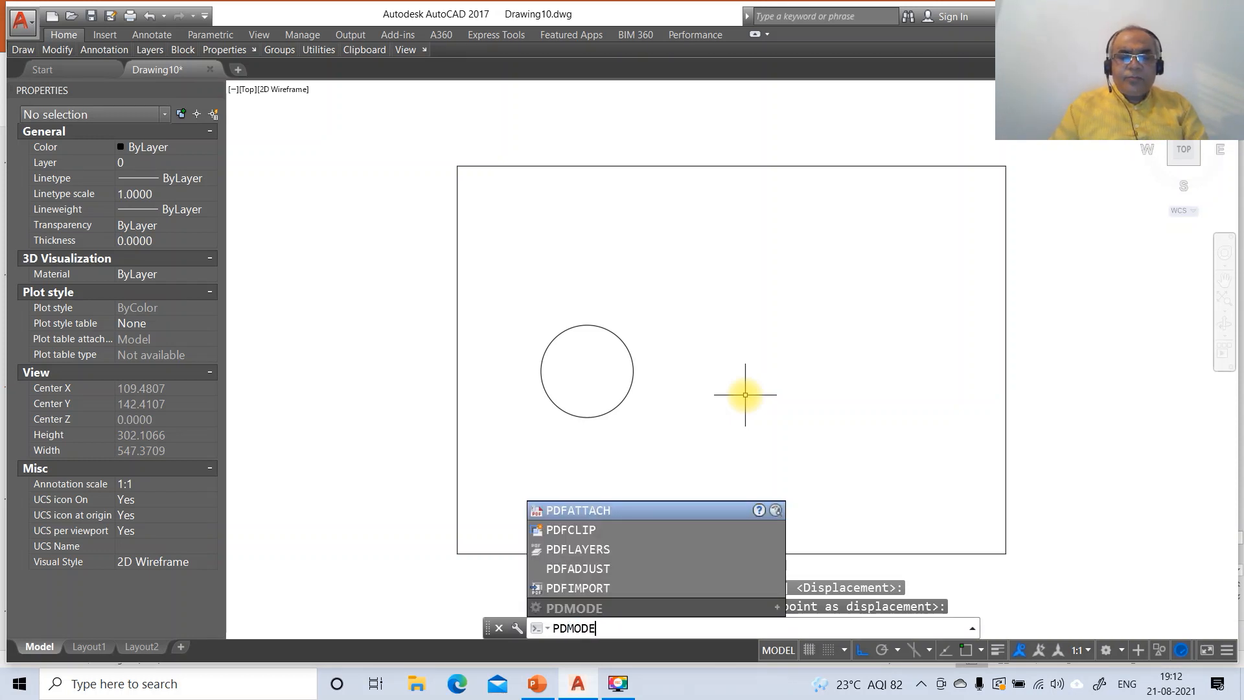
key(Return)
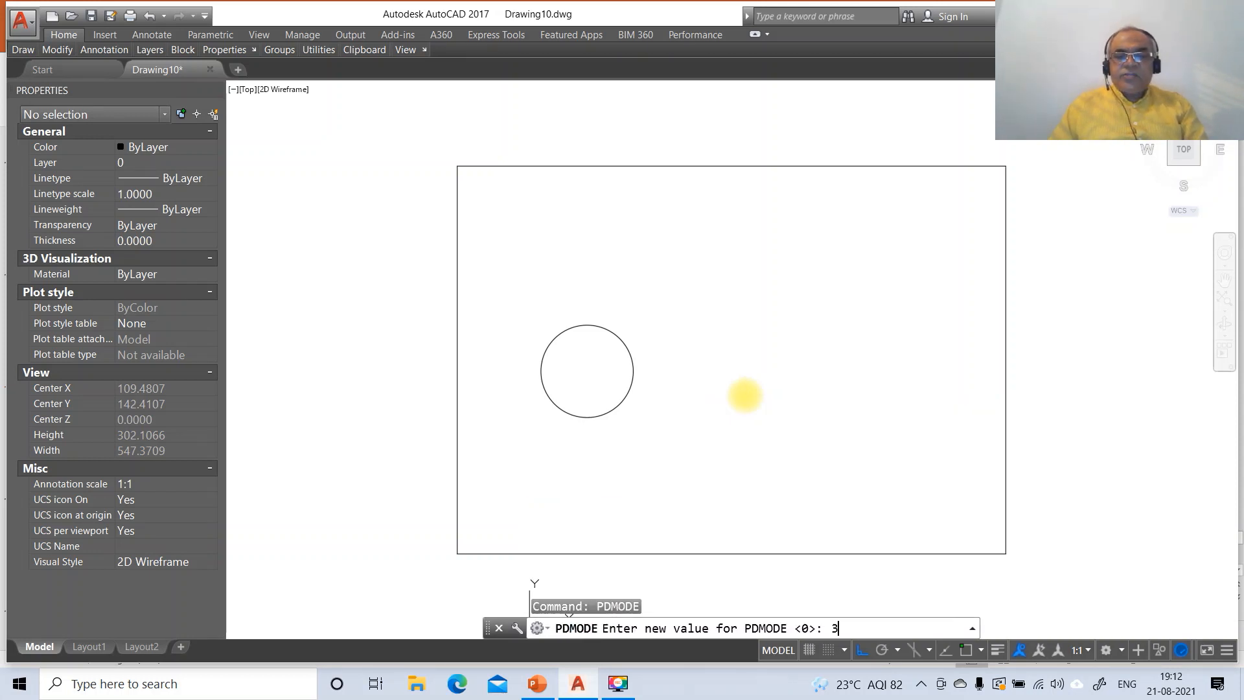
key(Return)
text(DIVIDE)
key(Return)
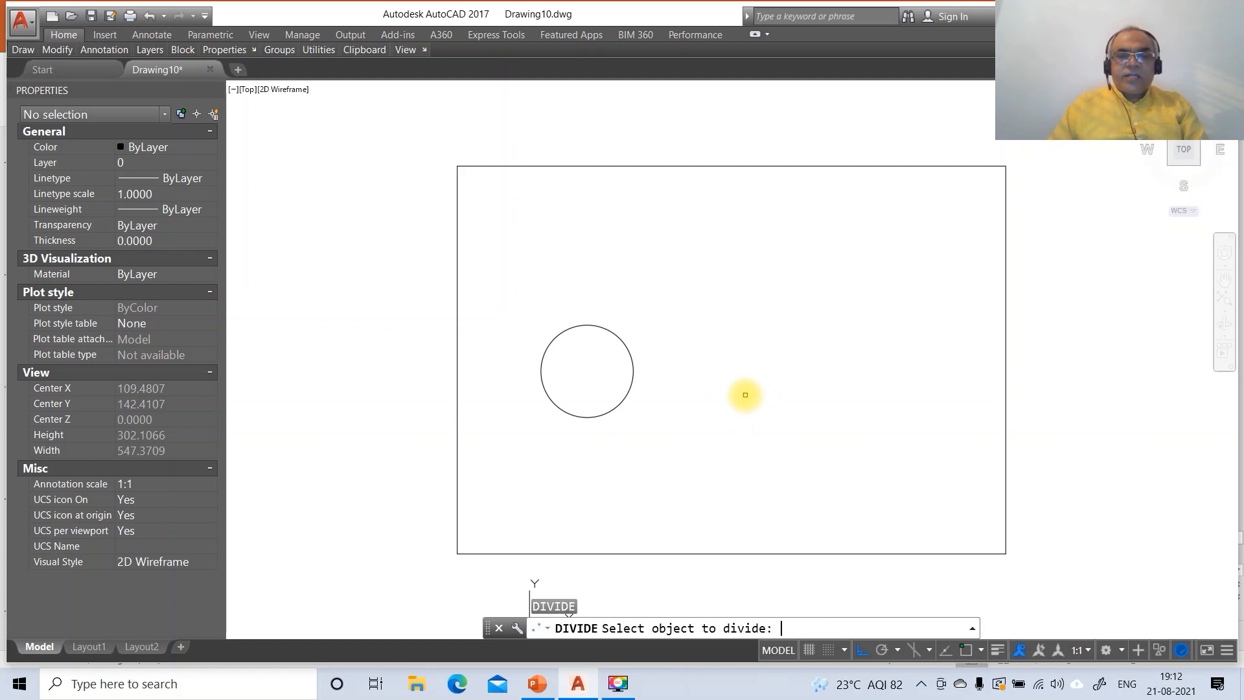
click(624, 399)
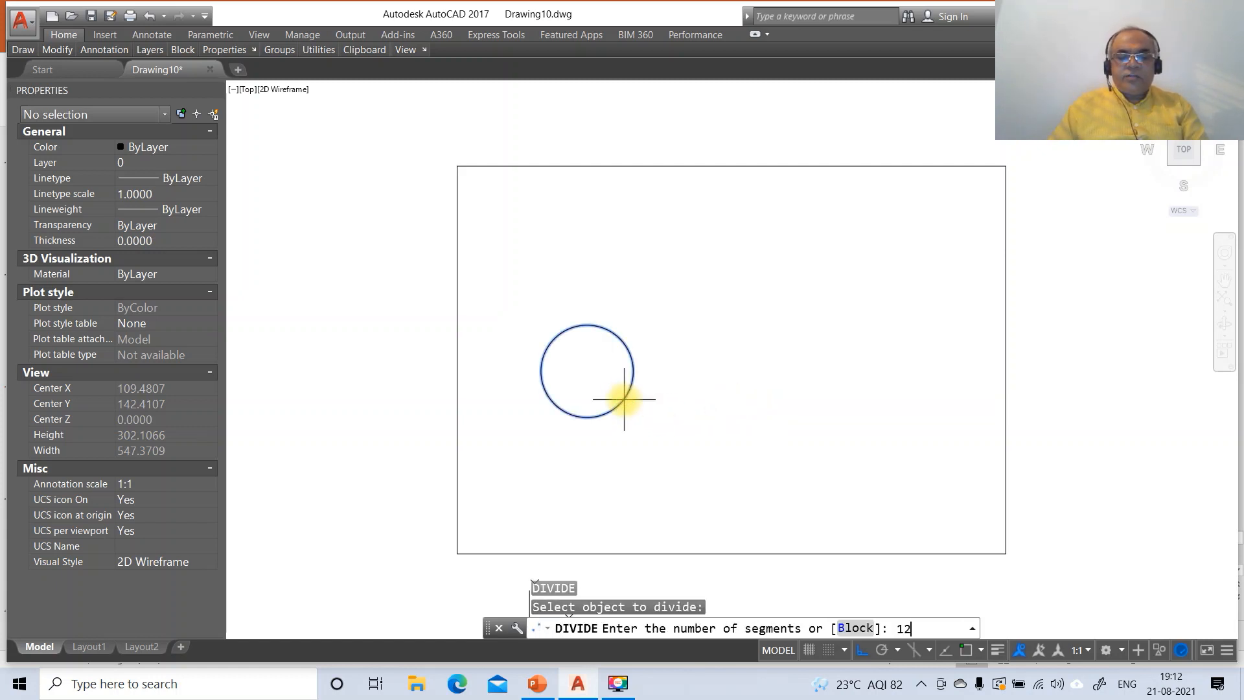
text(12)
key(Return)
Draw a horizontal line above the circle, extending past it on both sides.
text(L)
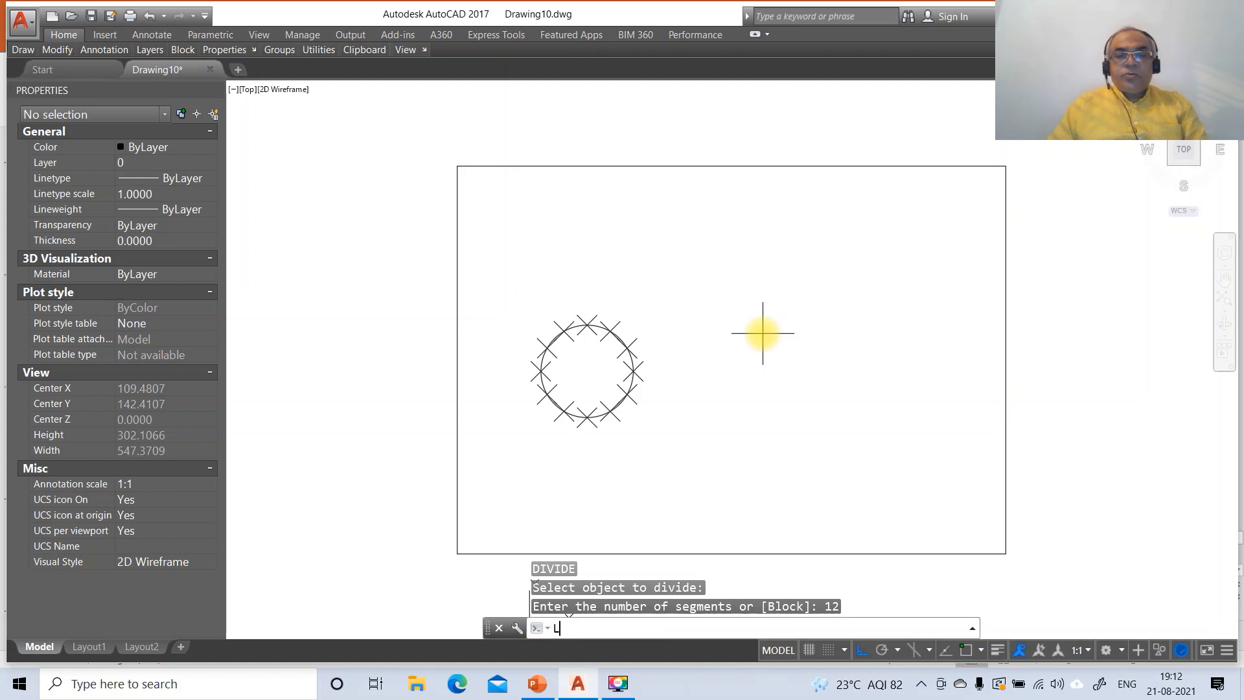
key(Return)
click(512, 283)
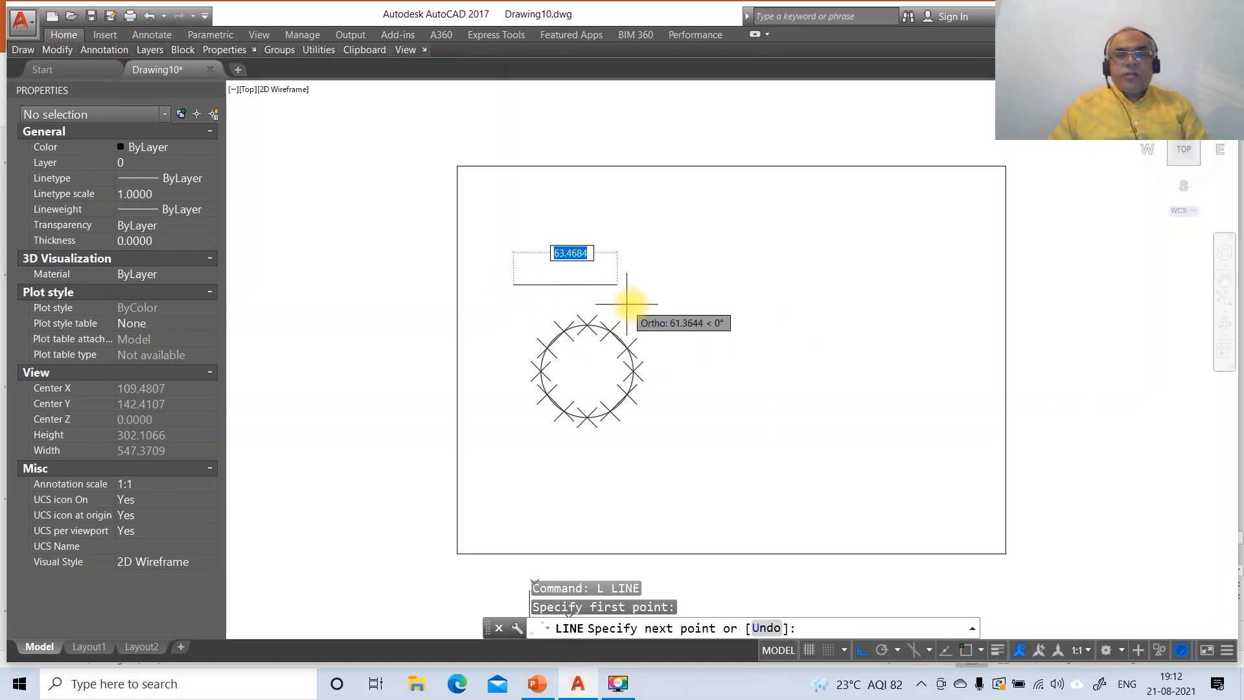
click(675, 303)
key(Return)
Draw a vertical projector from the circle's leftmost division point perpendicular to the horizontal line.
key(Return)
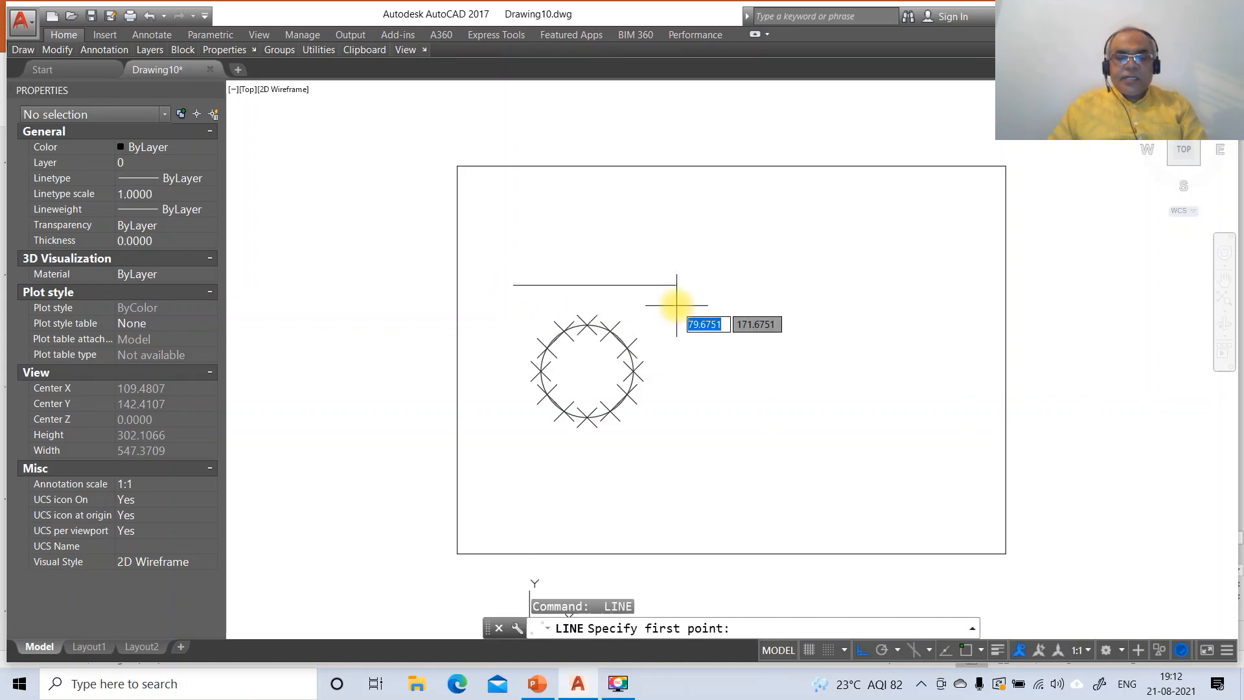
text(NOD)
key(Return)
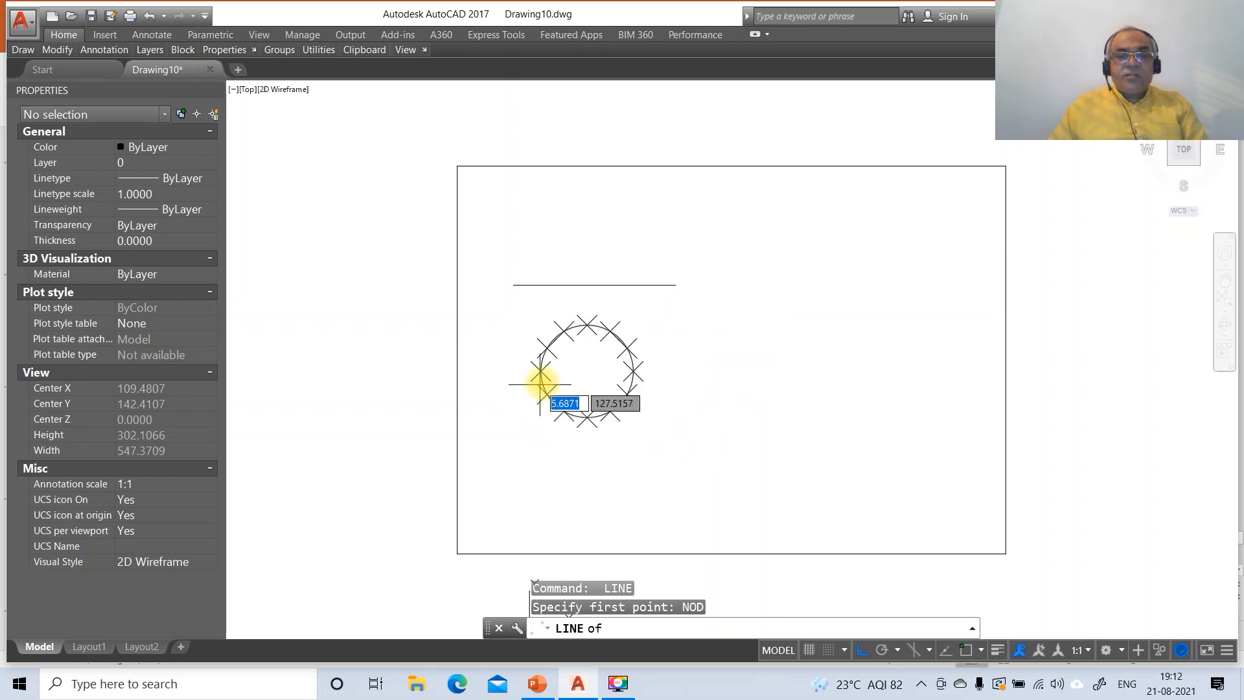
click(543, 370)
text(PER)
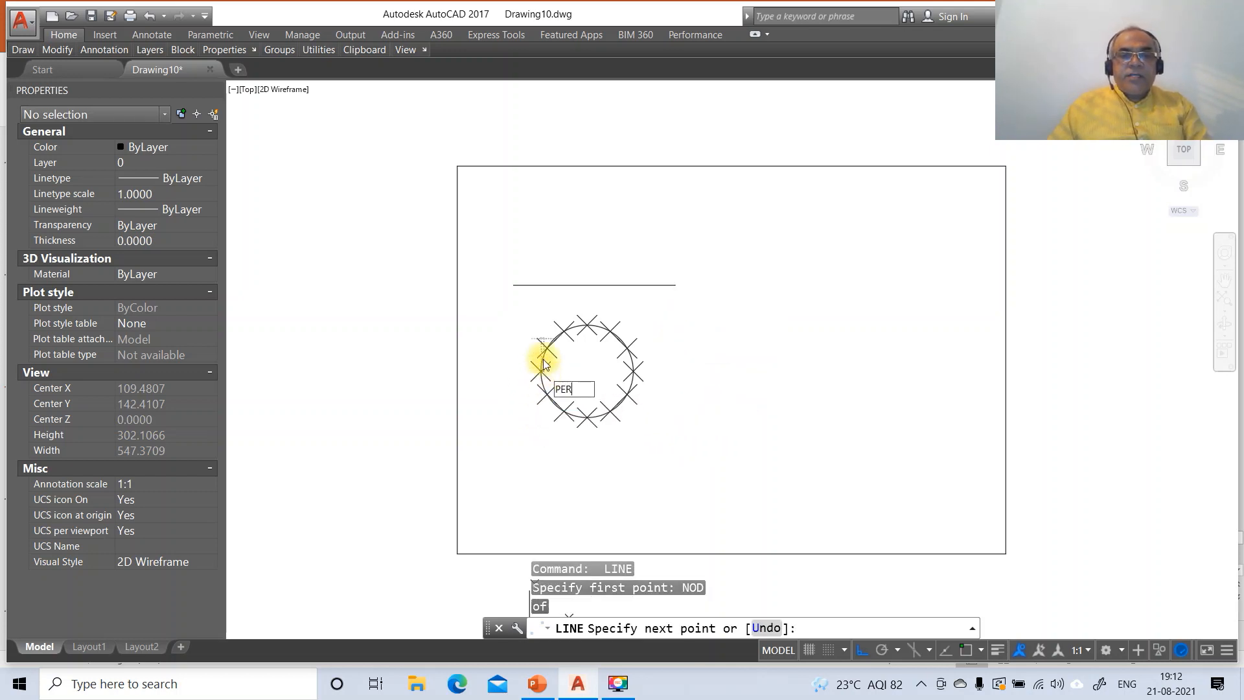
key(Return)
click(544, 284)
key(Return)
Draw a projector from the first division point below the leftmost one, perpendicular to the horizontal line.
key(Return)
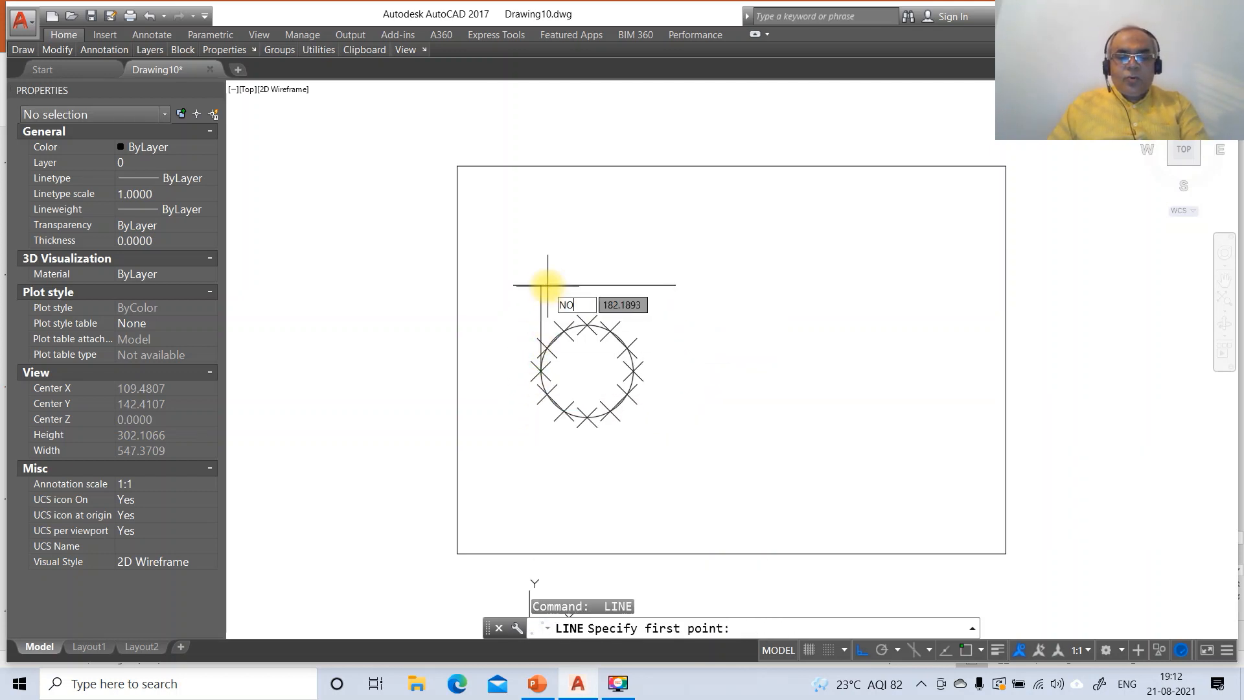
text(NOD)
key(Return)
click(552, 393)
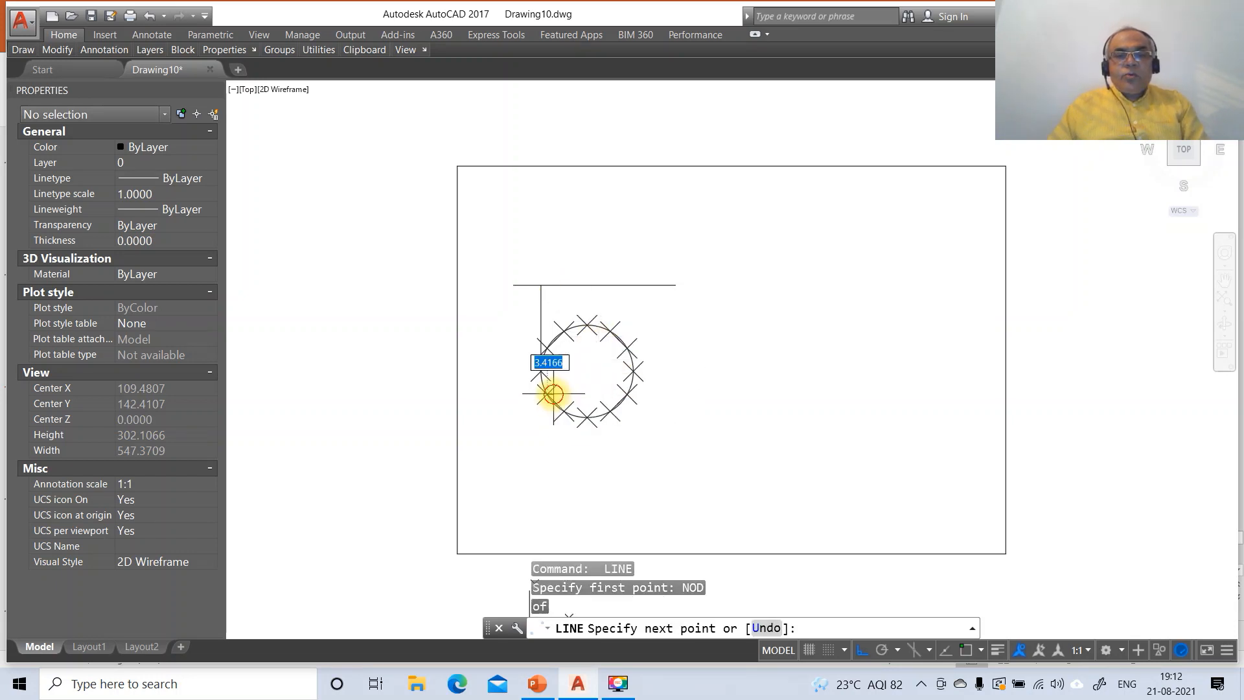
key(Return)
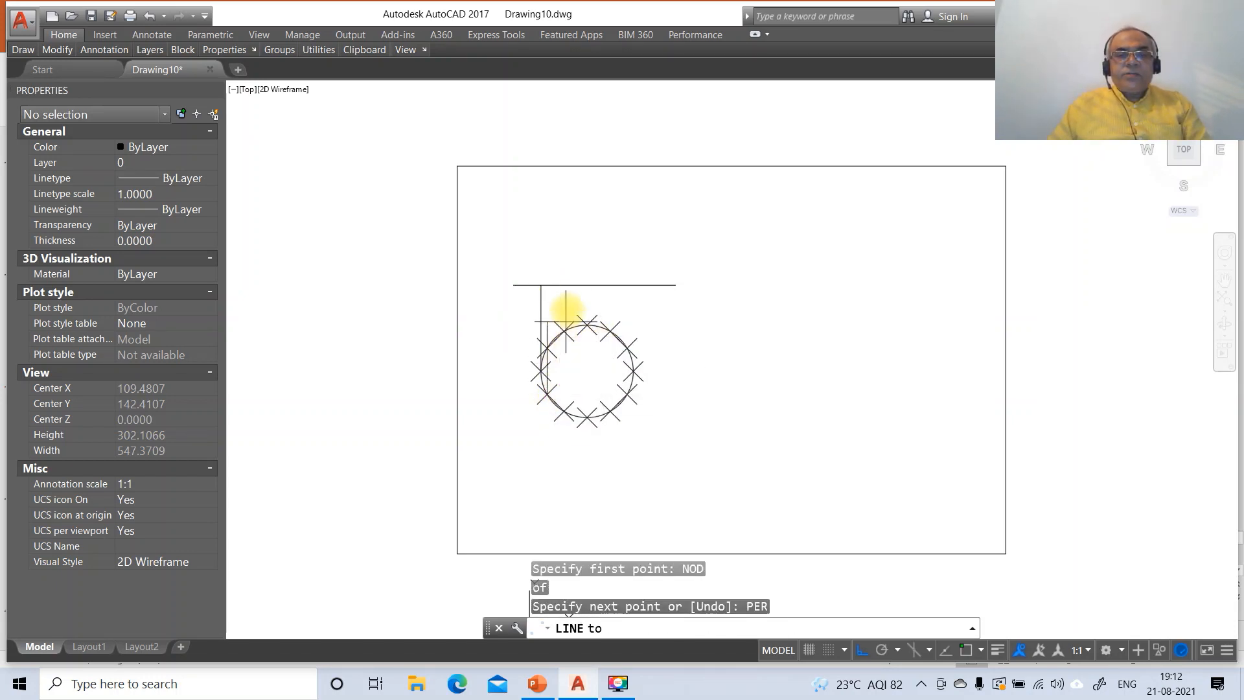
click(565, 285)
key(Return)
Draw a projector from the division point just left of the circle's bottom, perpendicular to the horizontal line.
key(Return)
text(NOD)
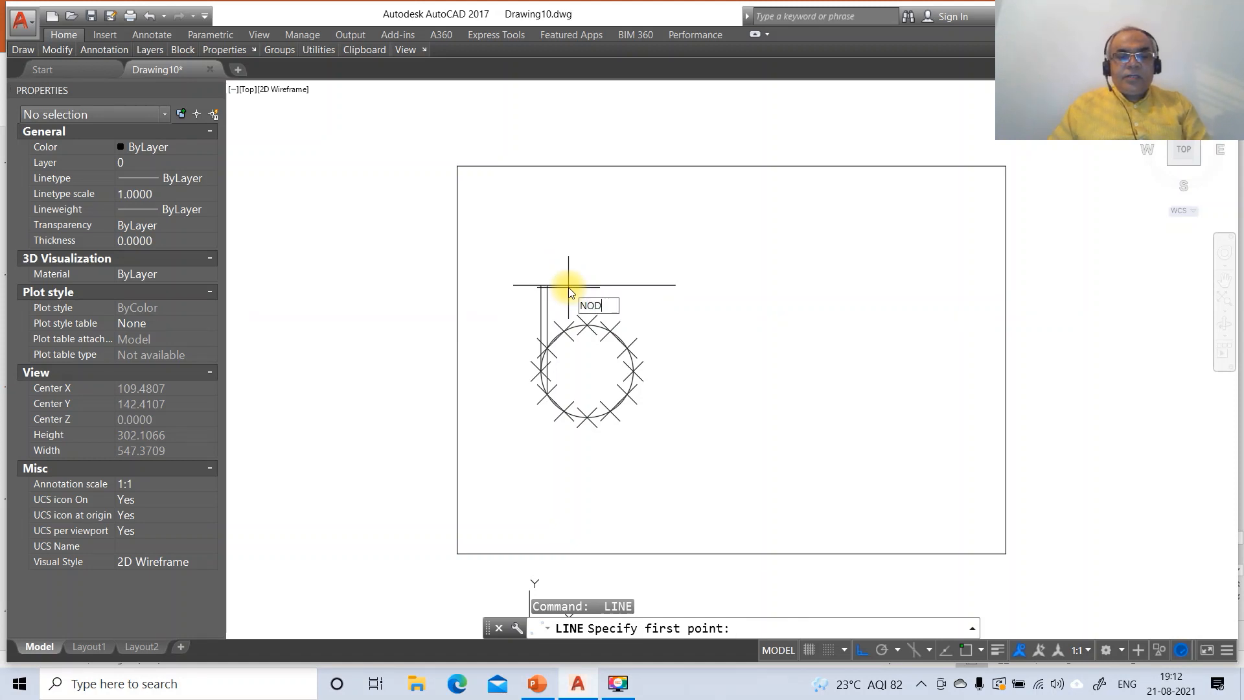
key(Return)
click(565, 409)
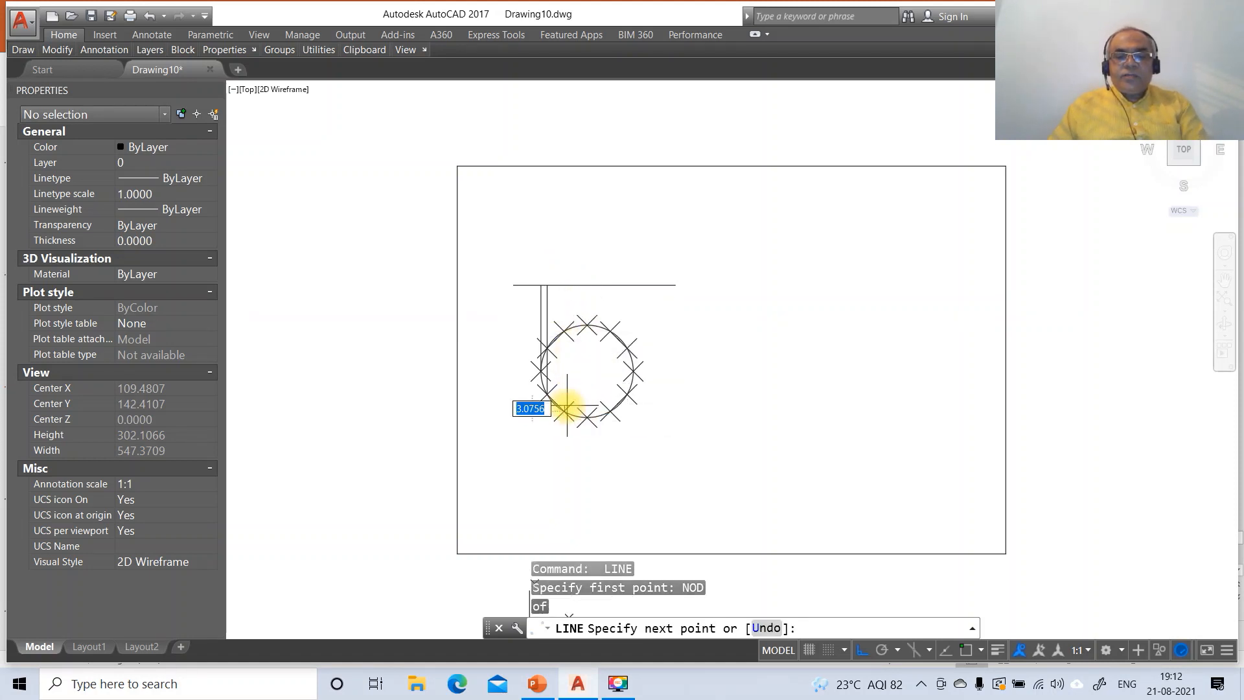
text(PER)
key(Return)
click(569, 283)
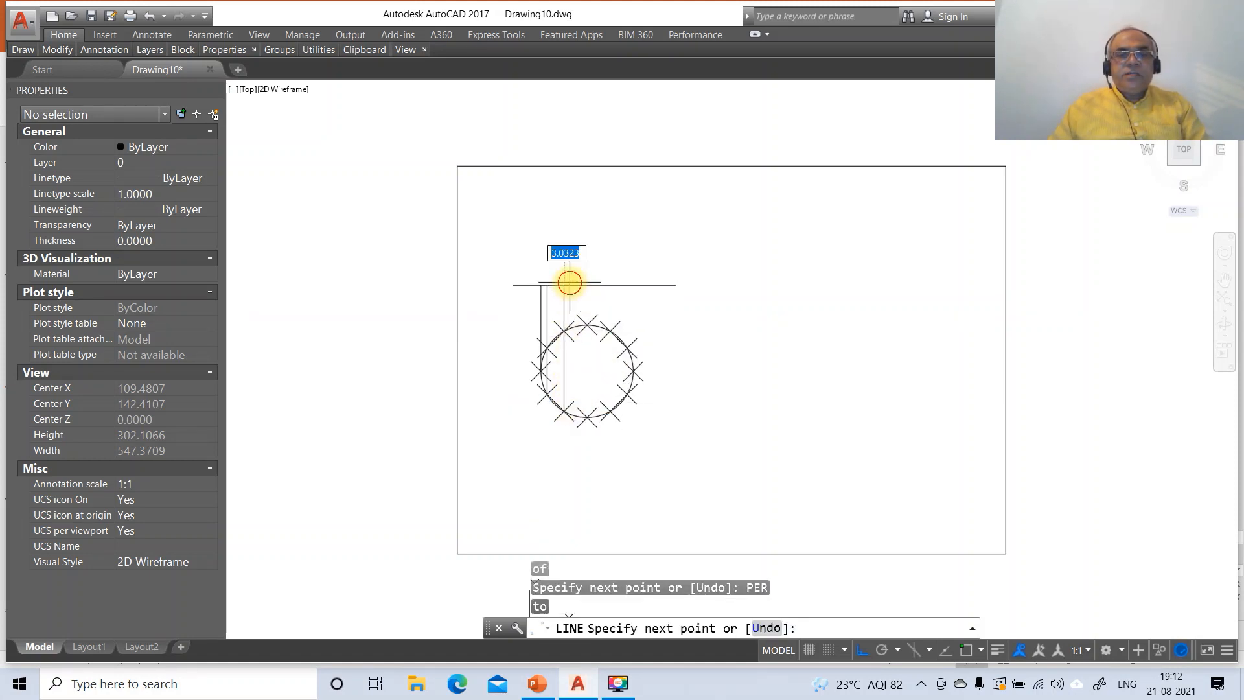
key(Return)
text(NOD)
key(Return)
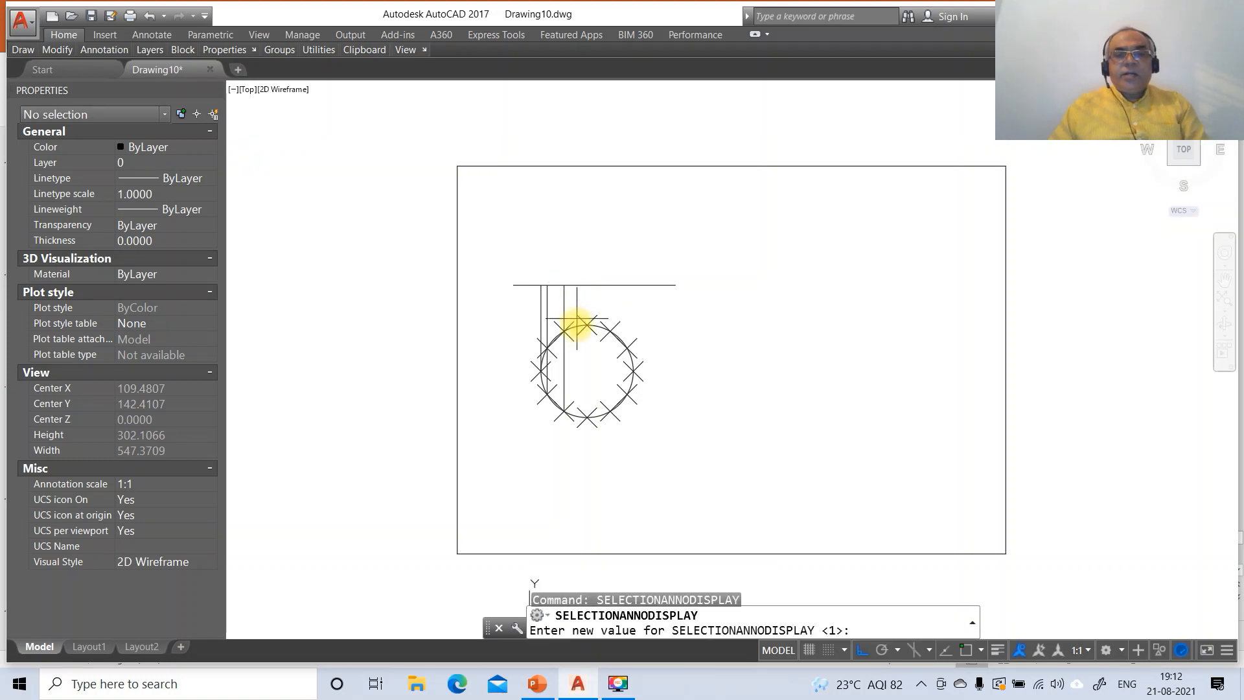
key(Escape)
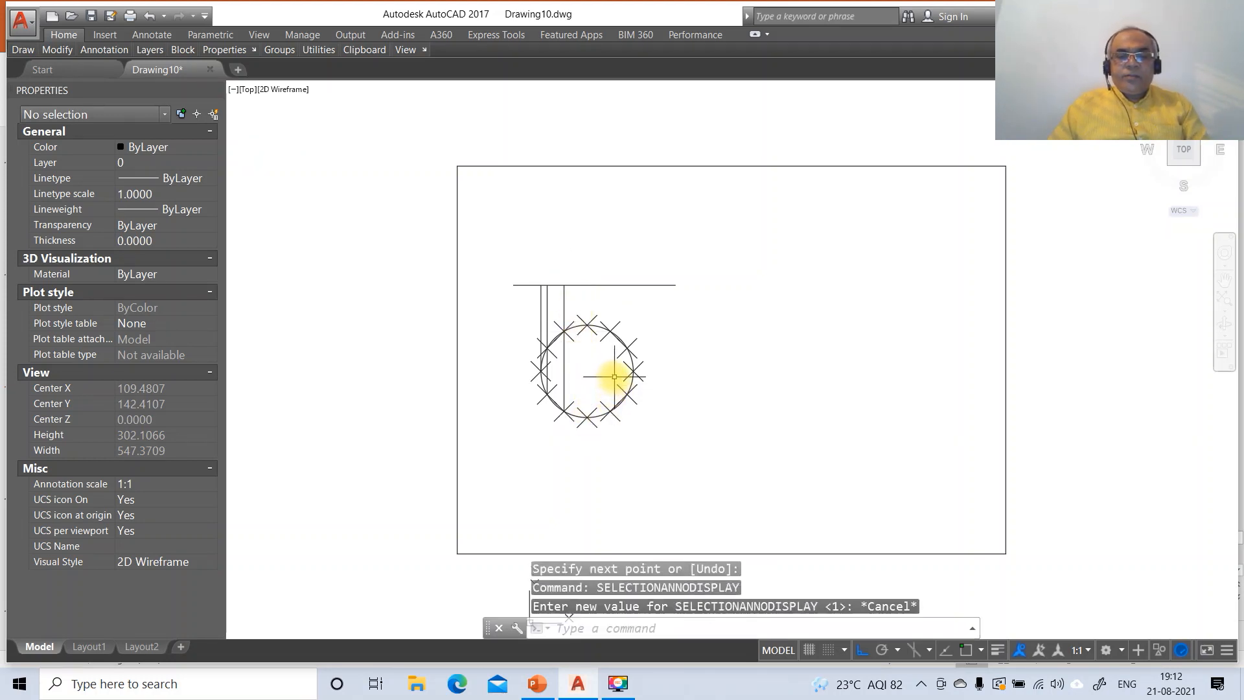
key(Escape)
Draw a projector from the circle's bottom division point perpendicular to the horizontal line.
text(L)
key(Return)
text(NOD)
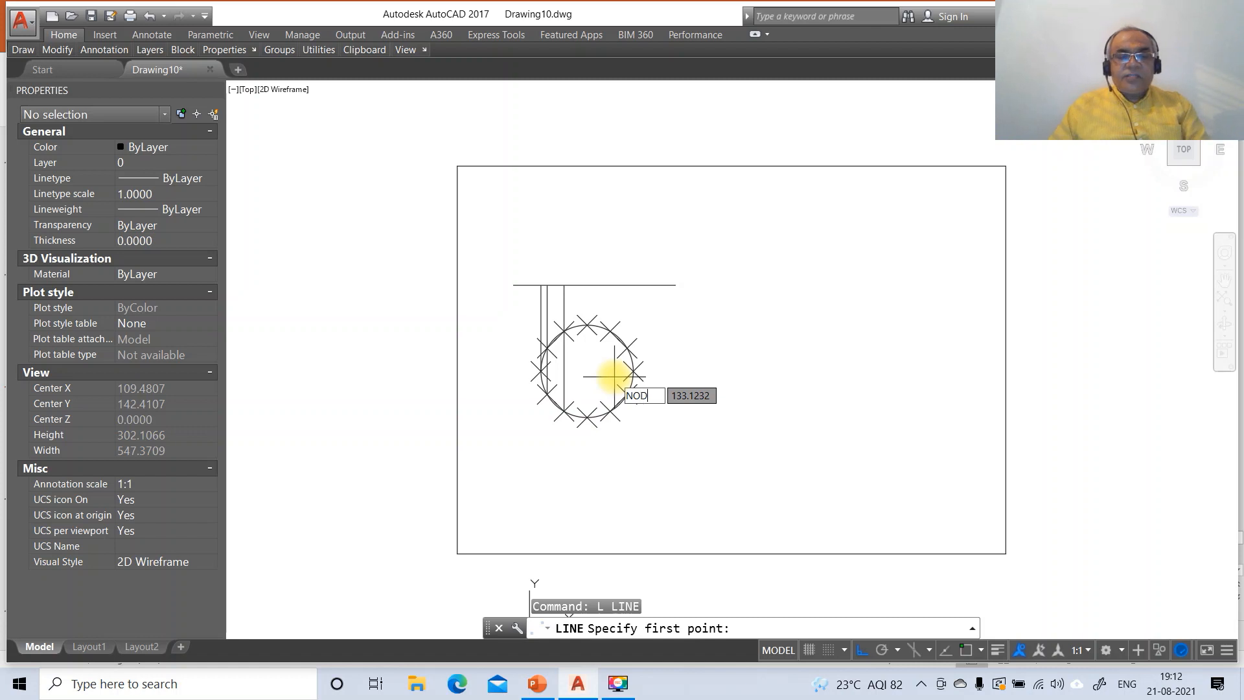
key(Return)
click(585, 420)
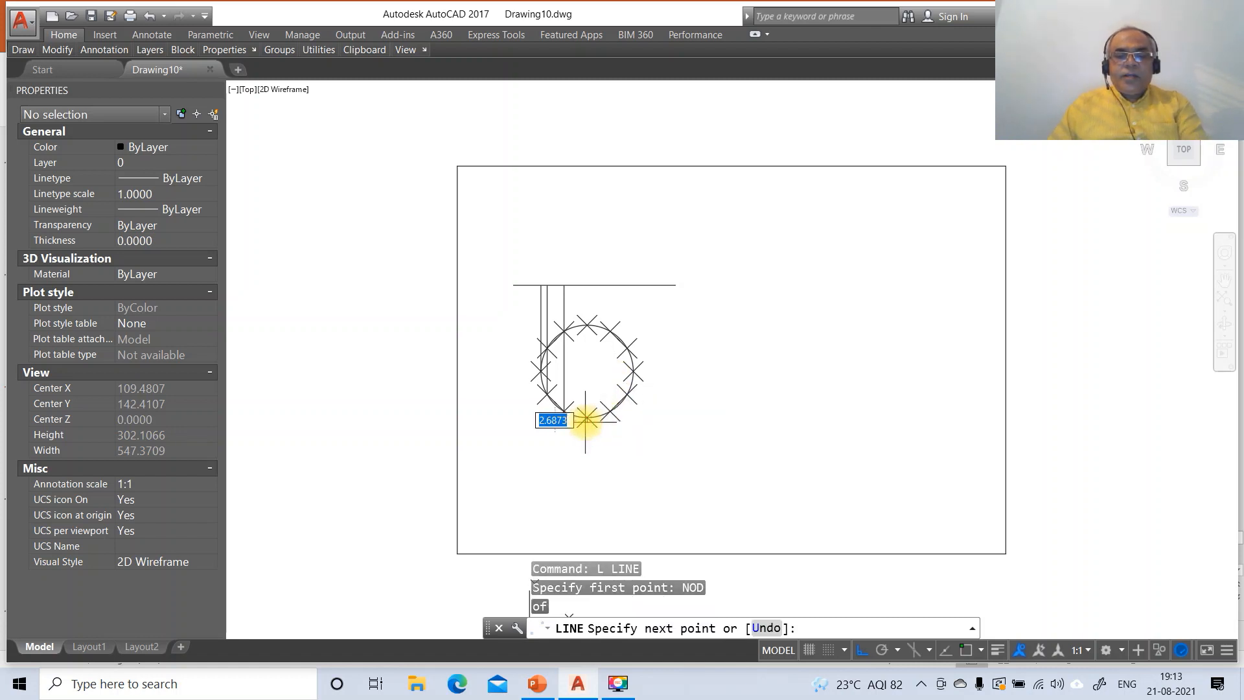
key(Return)
click(585, 285)
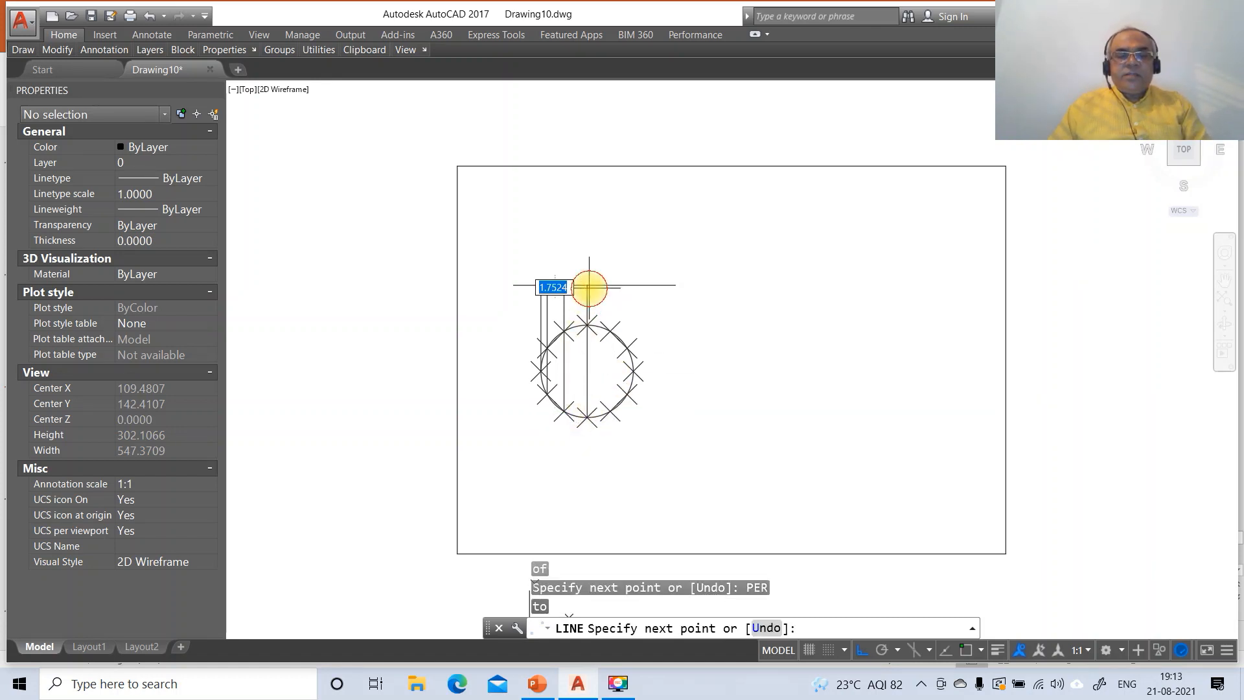
Fillet the horizontal line with the leftmost and the central projectors at radius 0 to trim both overhanging ends.
text(F)
key(Return)
click(543, 304)
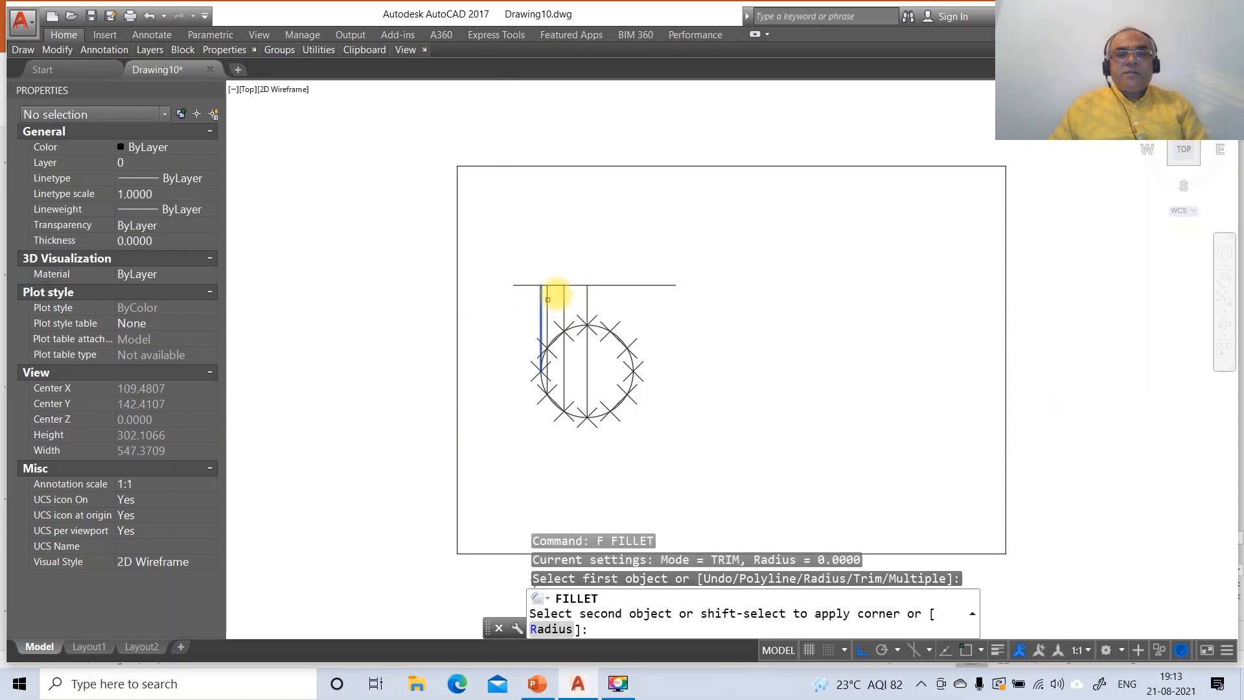
click(563, 285)
key(Return)
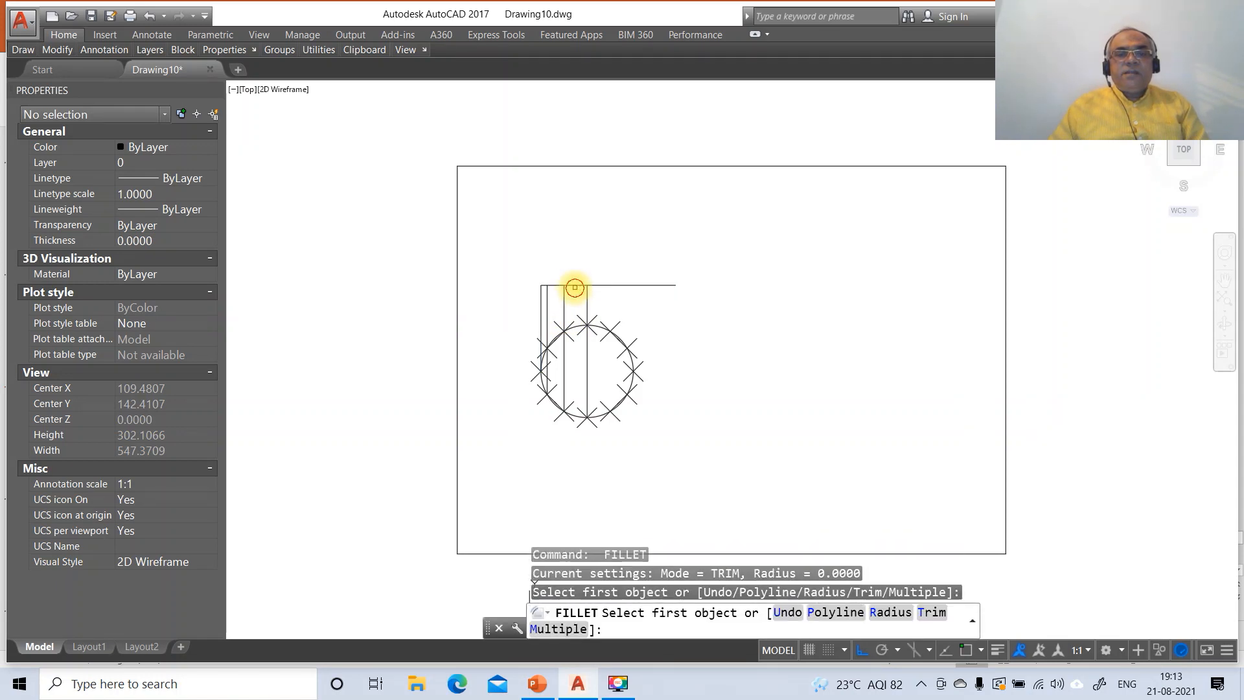
click(578, 284)
click(587, 299)
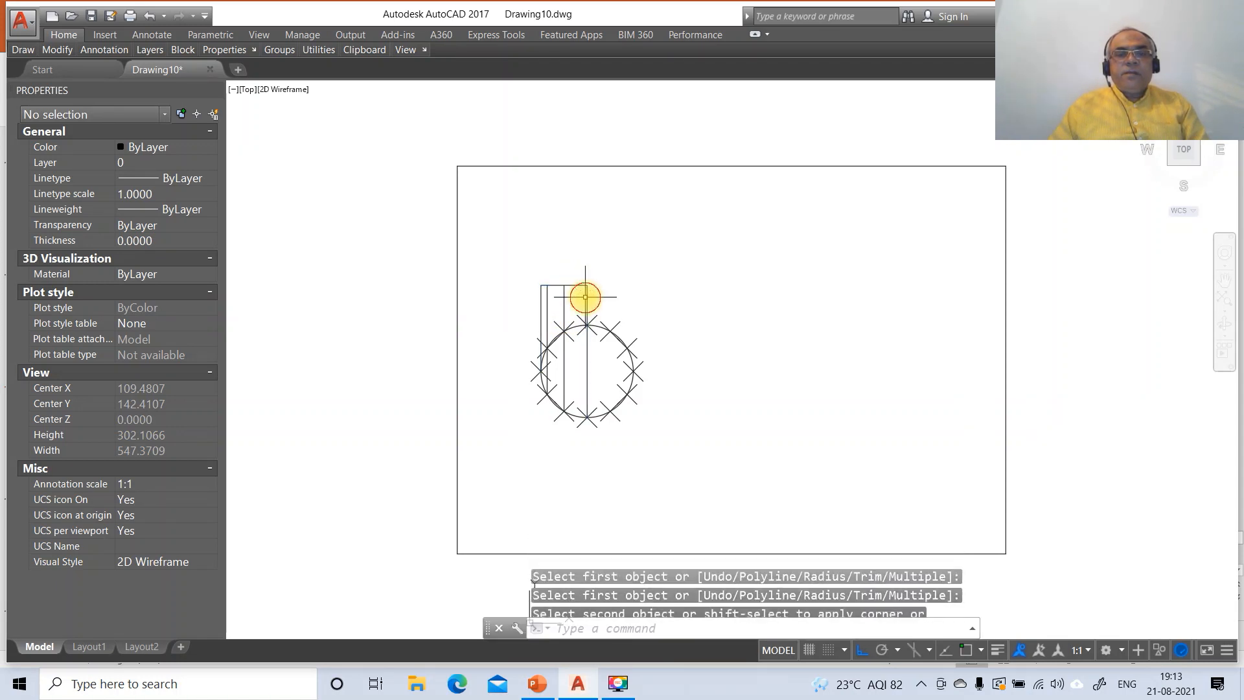
Erase all the division points on the circle, keeping the circle itself.
text(E)
key(Return)
click(493, 298)
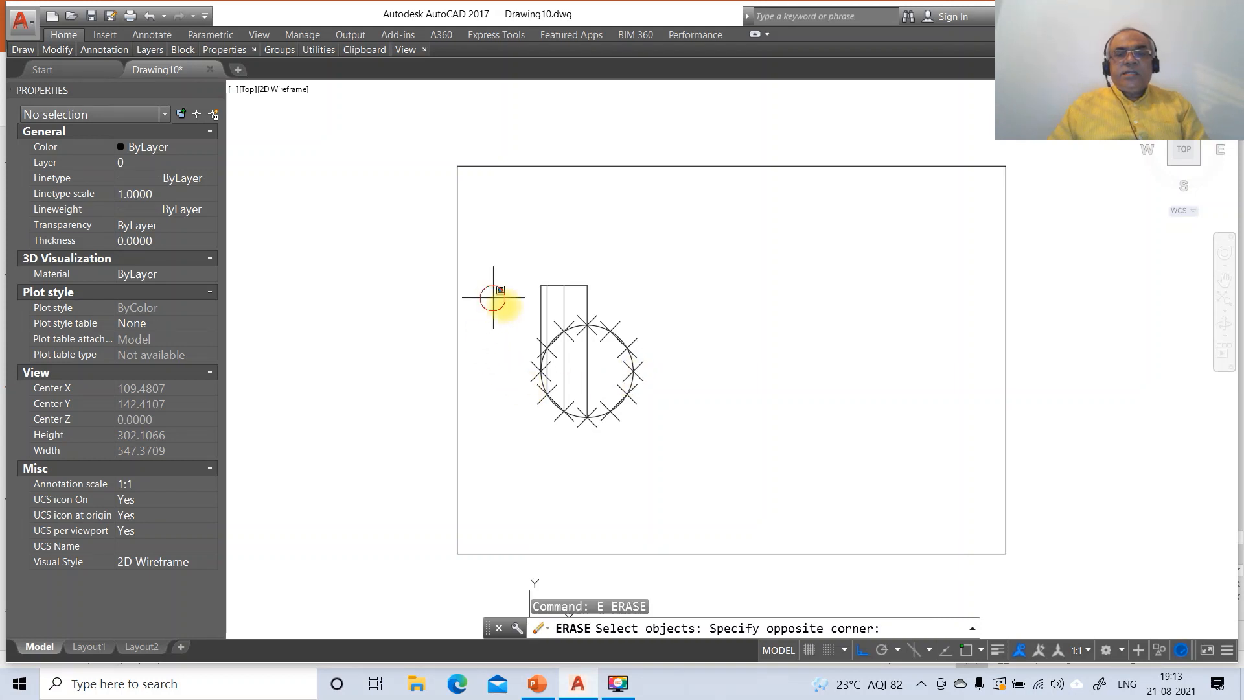
click(707, 454)
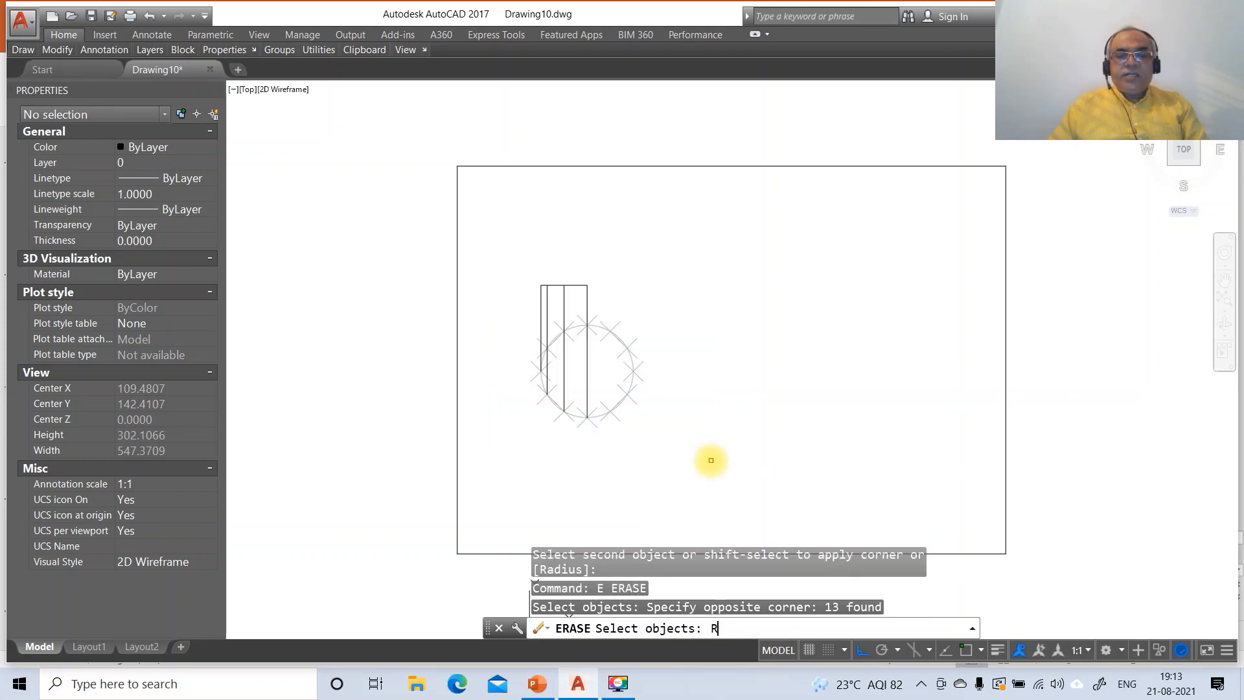
text(R)
key(Return)
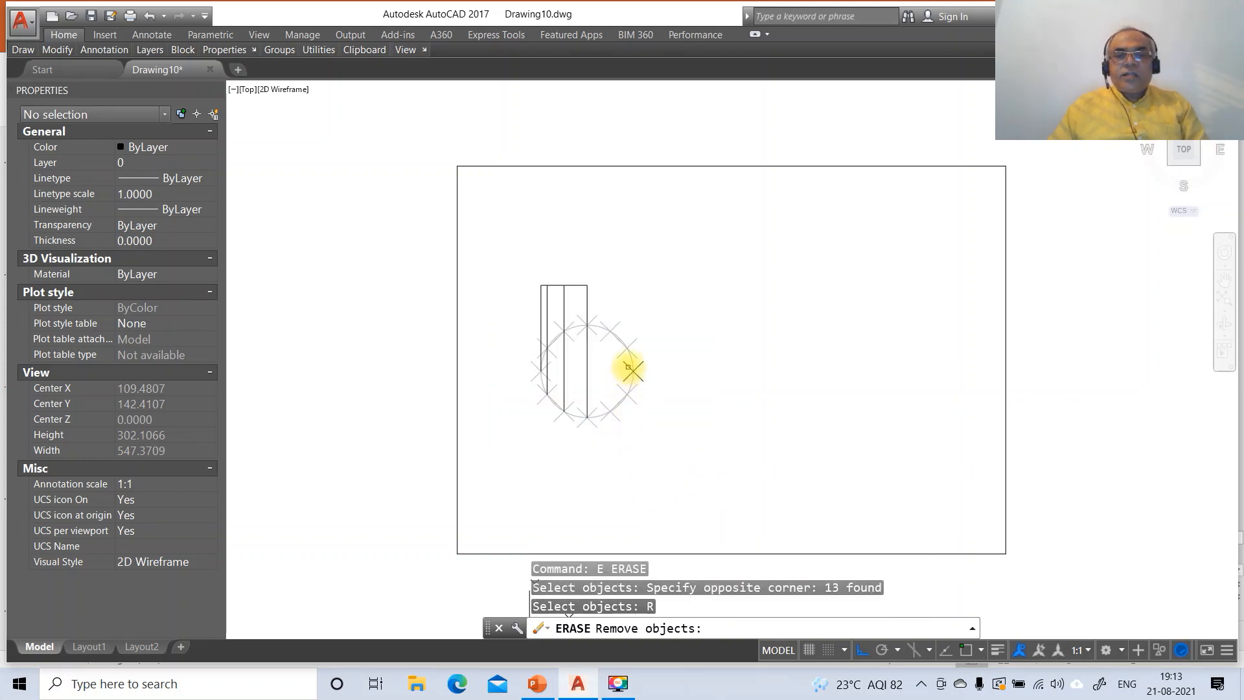
click(631, 359)
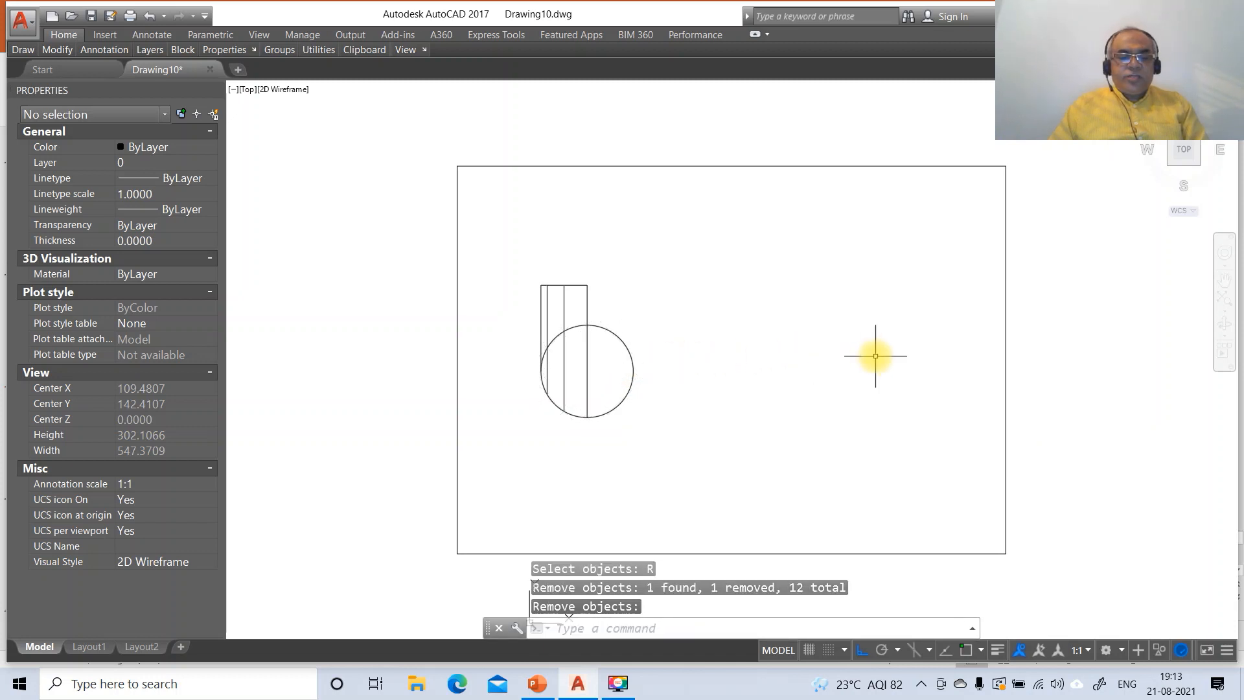
Assign the horizontal line above the circle to the FV layer.
text(Z)
key(Return)
text(W)
key(Return)
click(482, 217)
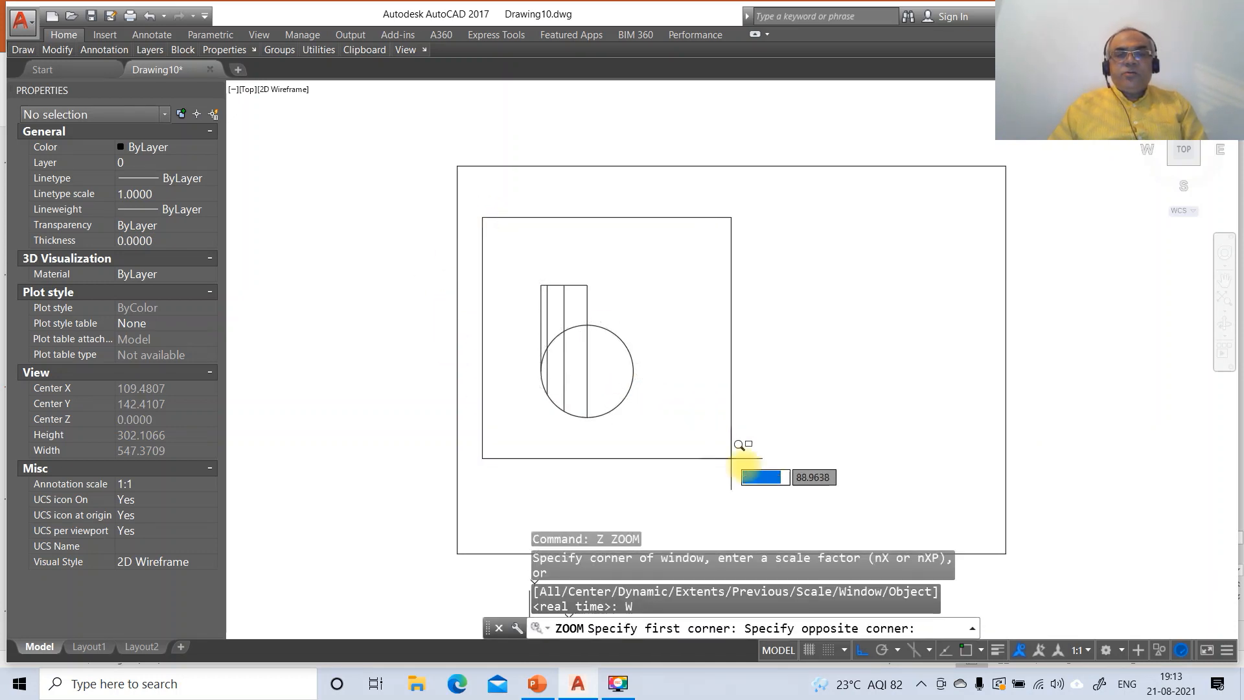
click(731, 458)
text(N)
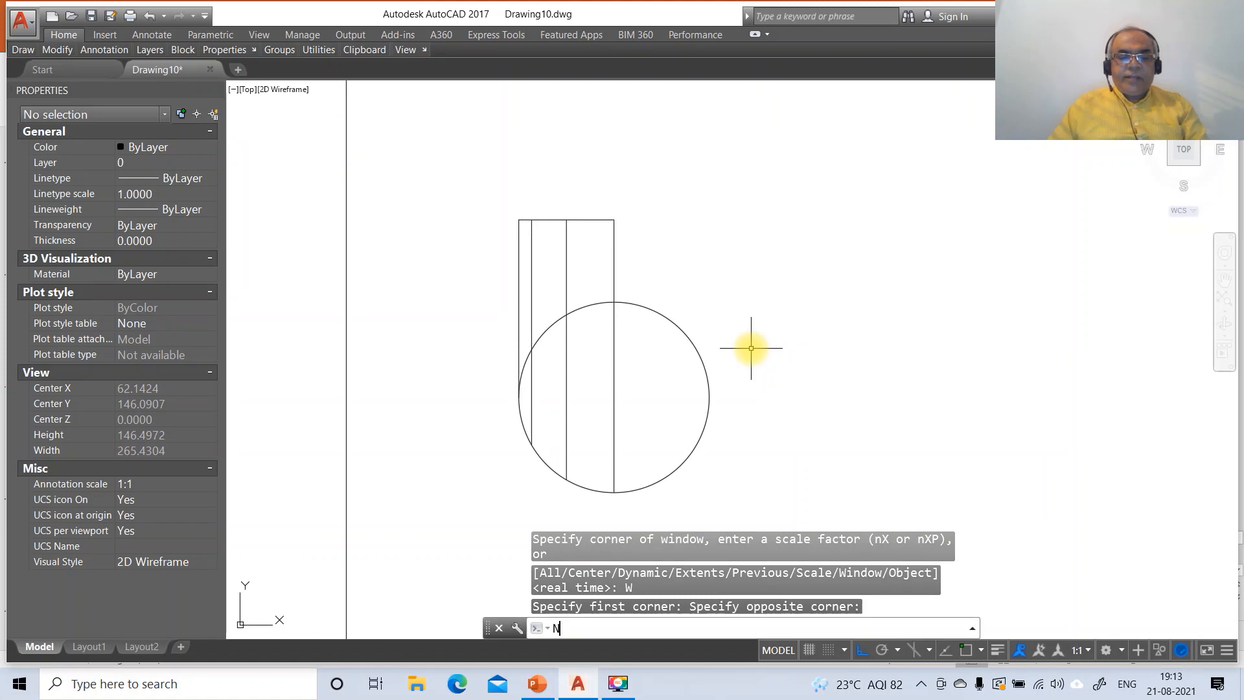
key(Escape)
click(585, 214)
click(544, 254)
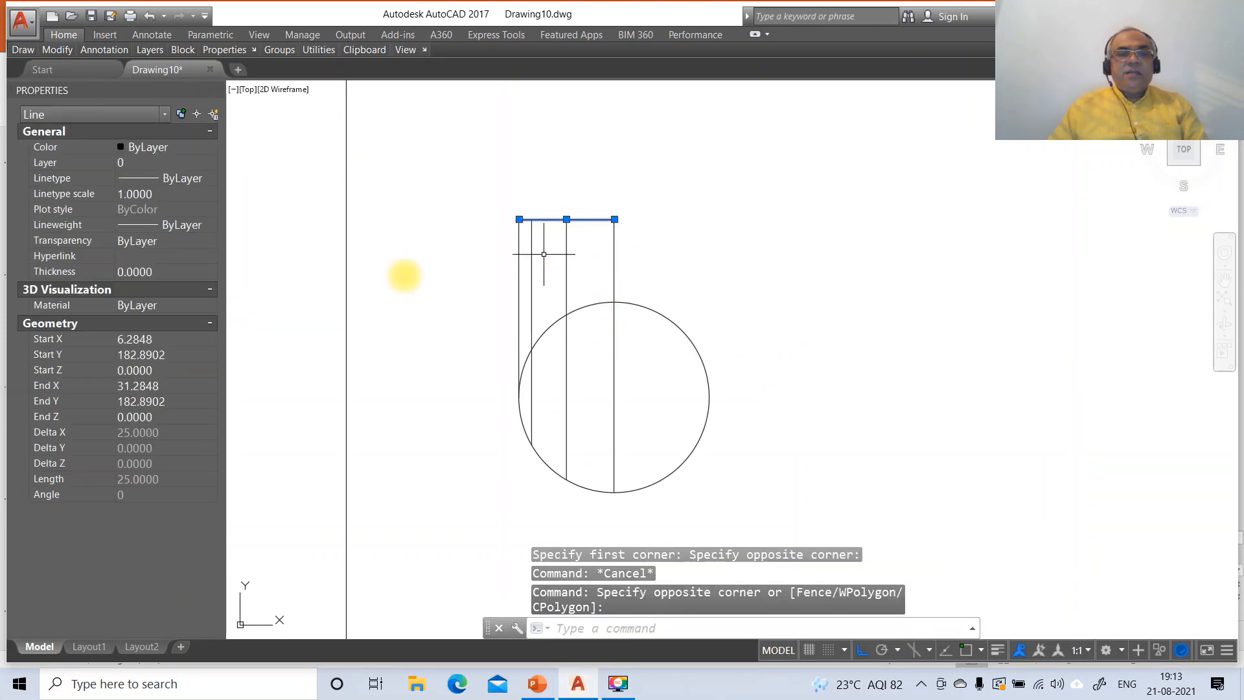
click(213, 163)
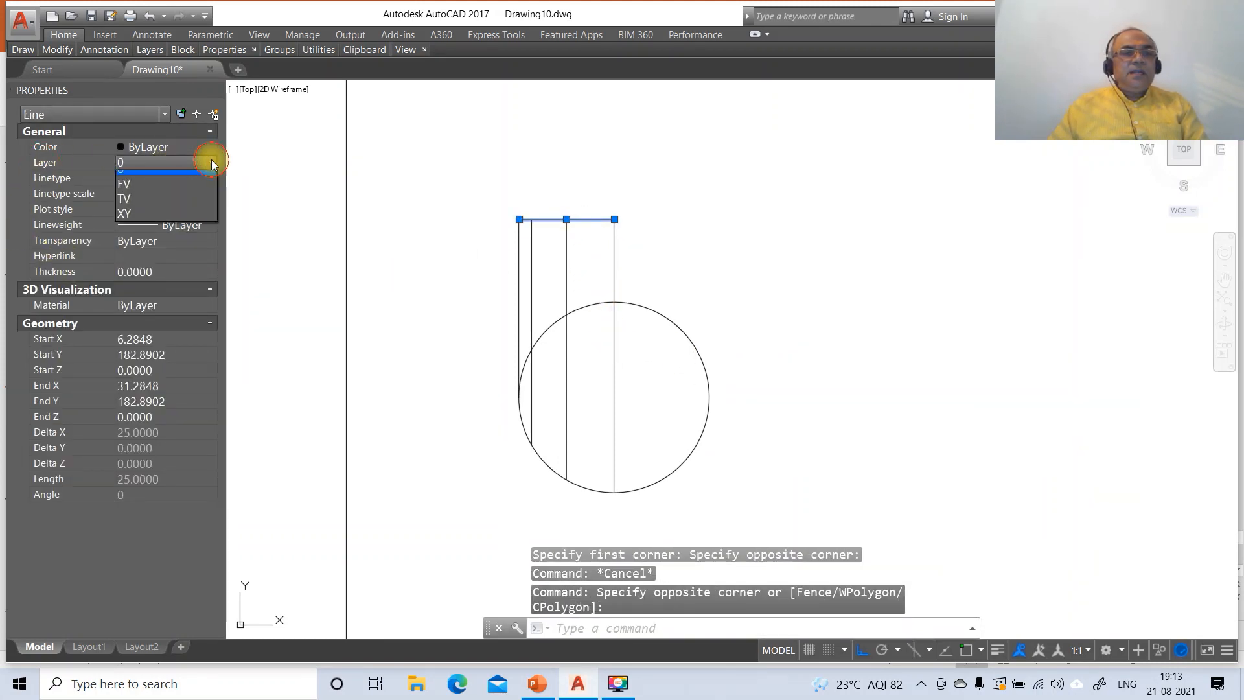
click(151, 184)
key(Escape)
key(Escape)
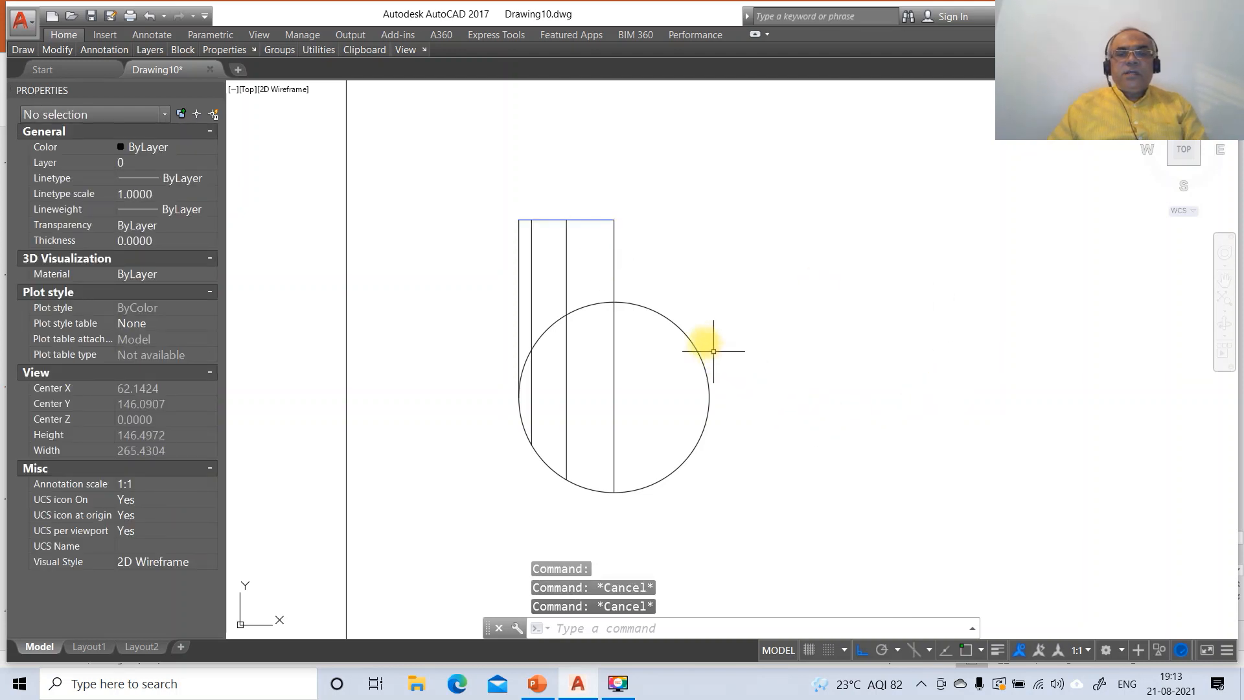
Assign the 50 mm circle to the TV layer.
click(666, 313)
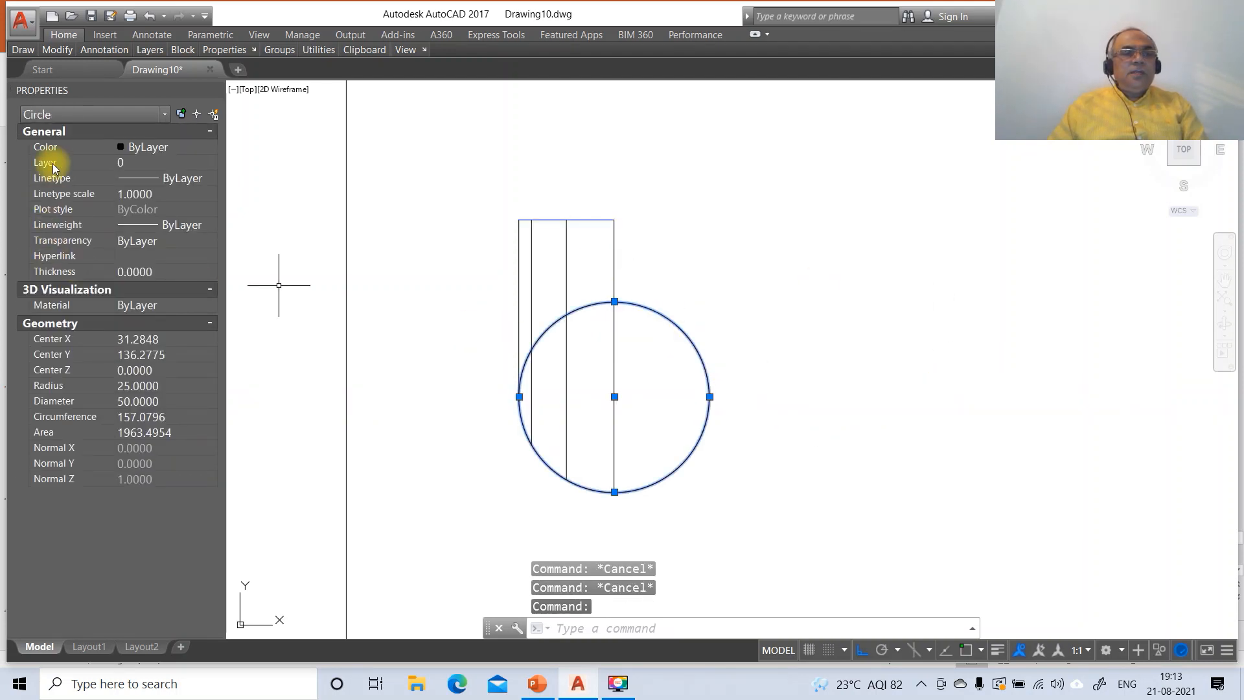
click(210, 162)
click(144, 205)
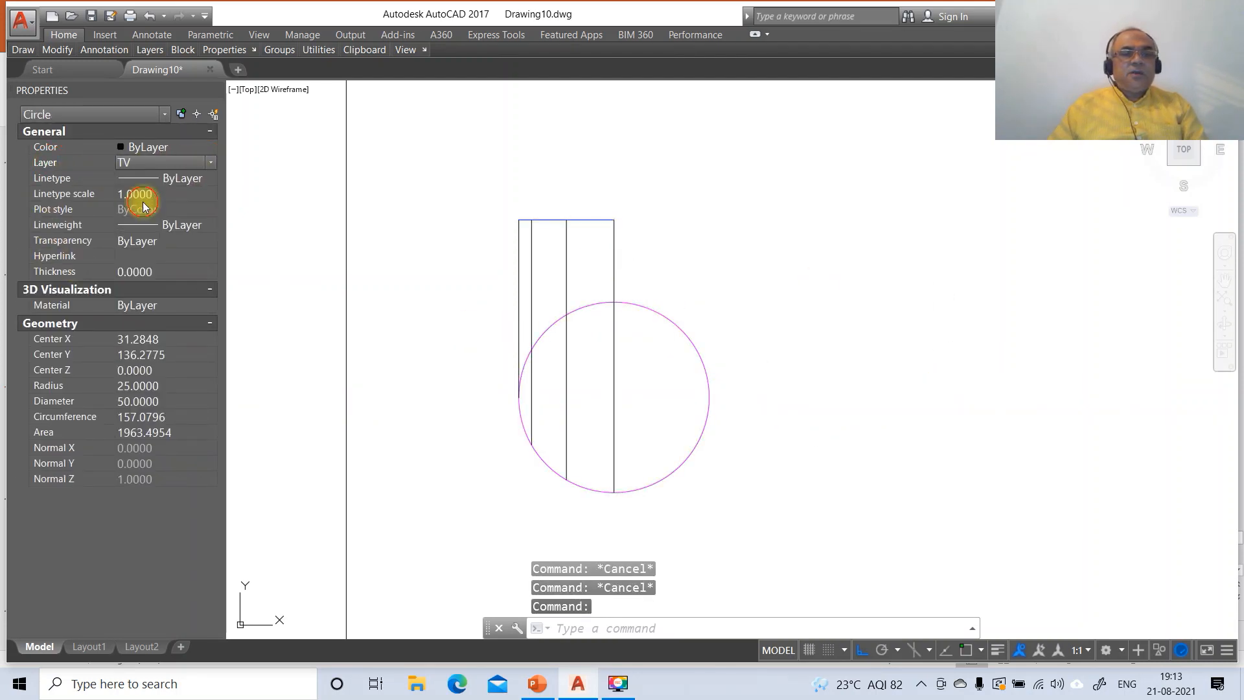
key(Escape)
key(Escape)
Break the horizontal line at its intersection with the projector just left of the central one, leaving no gap.
text(br)
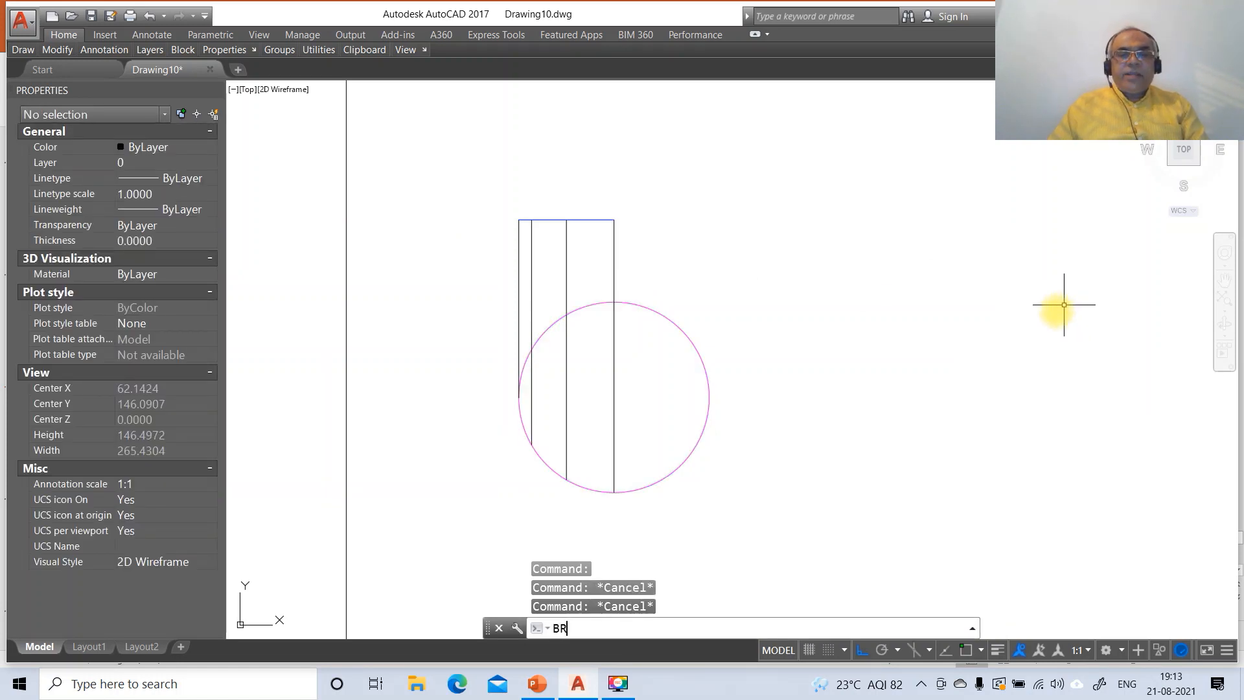
key(Return)
click(571, 220)
text(f)
key(Return)
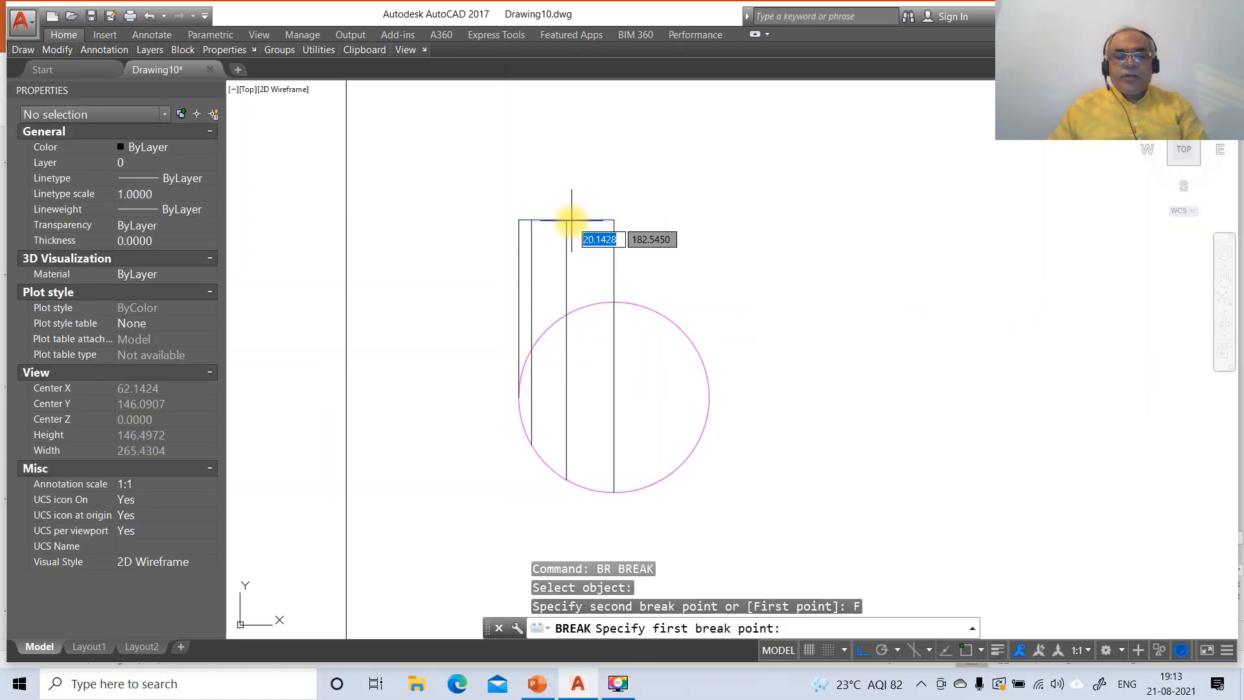
text(INT)
key(Return)
click(567, 221)
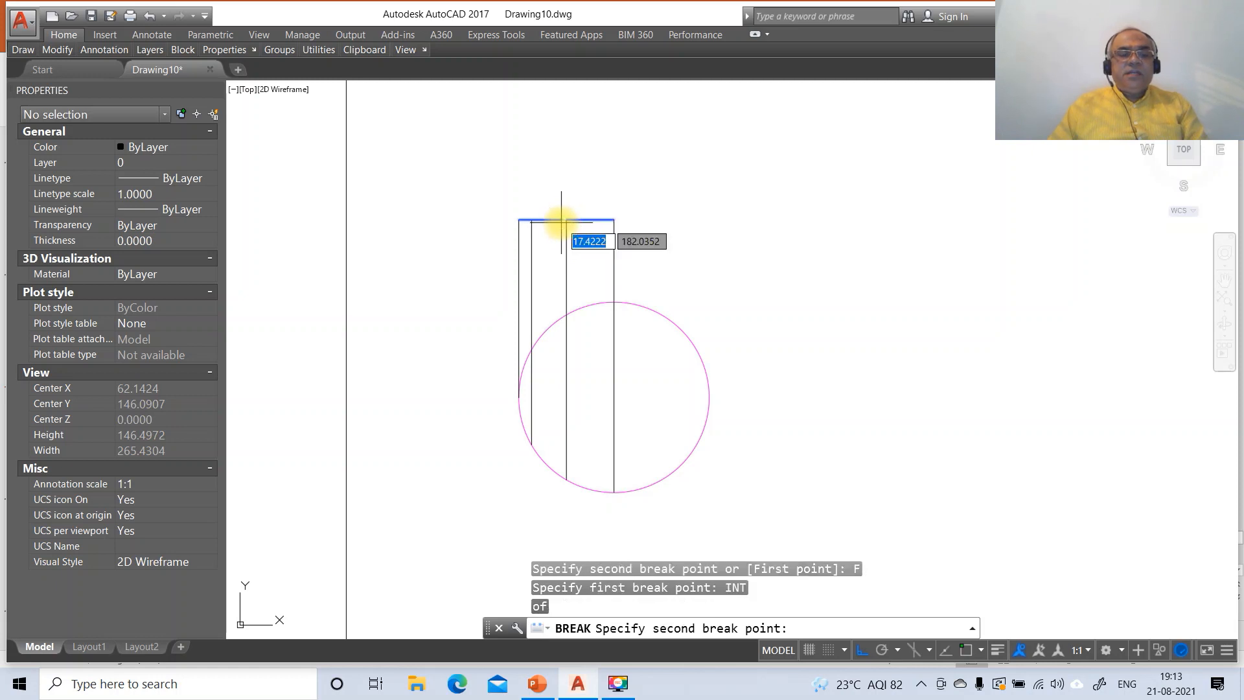
text(@)
key(Return)
Break the remaining left segment of the horizontal line at its intersection with the second projector from the left, leaving no gap.
key(Return)
click(546, 220)
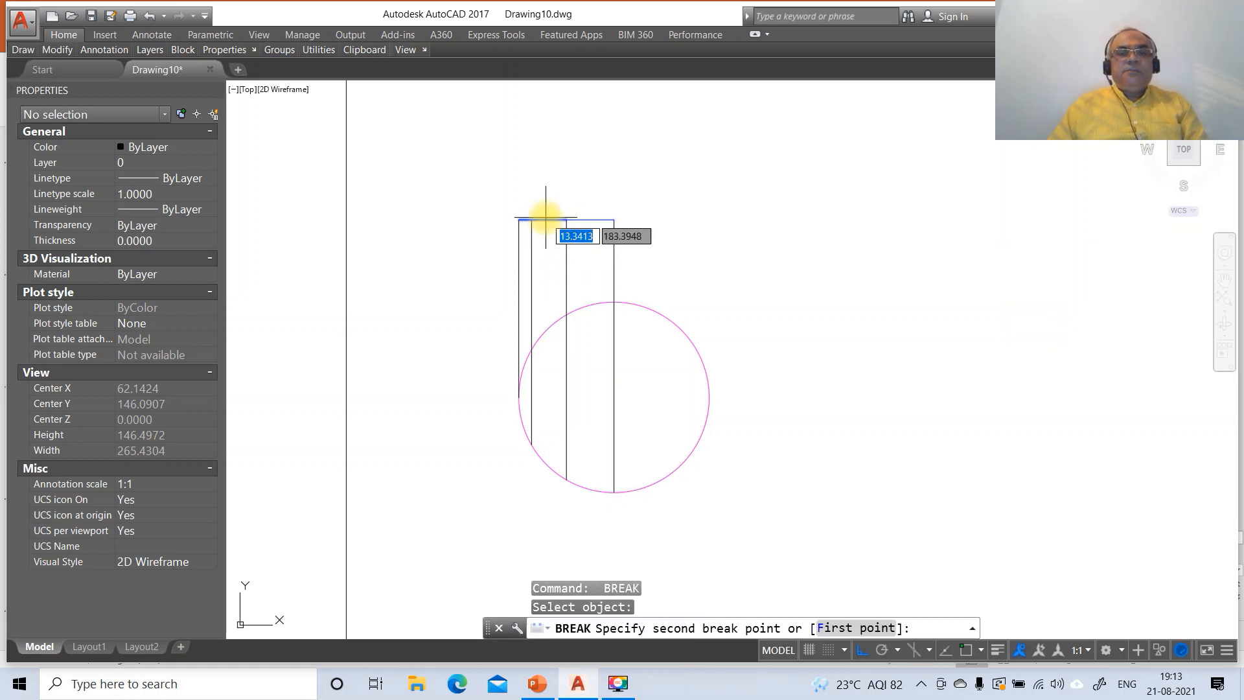
text(f)
key(Return)
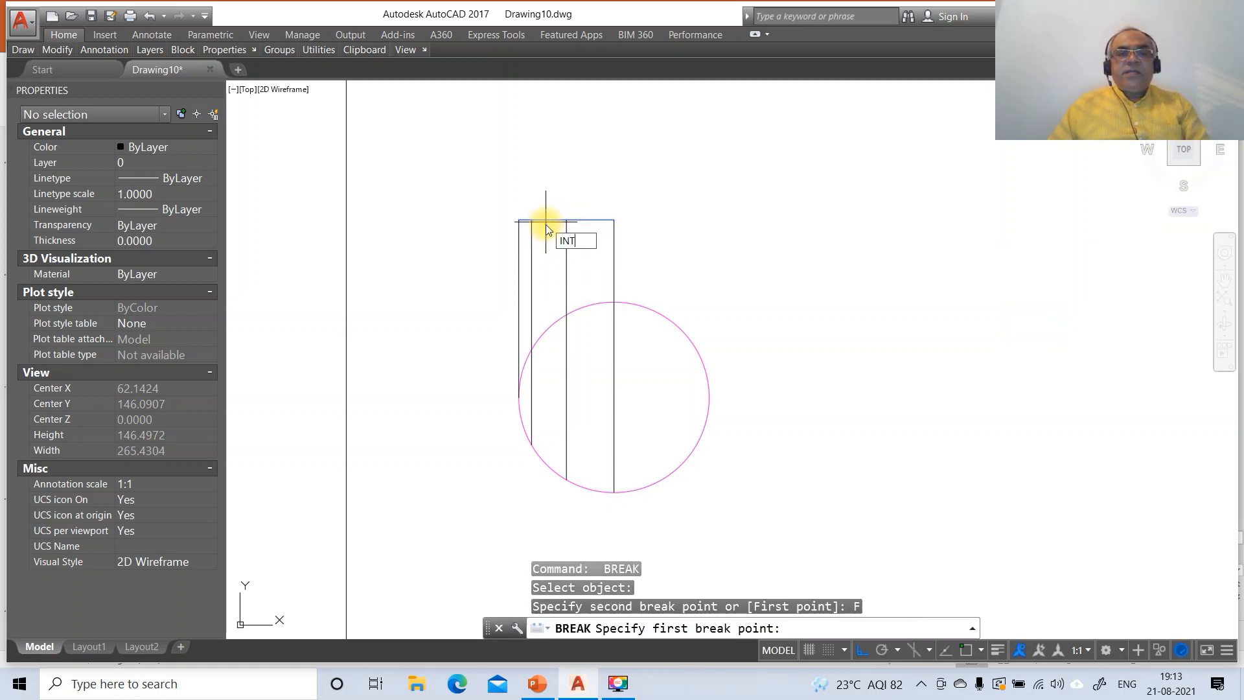
text(INT)
key(Return)
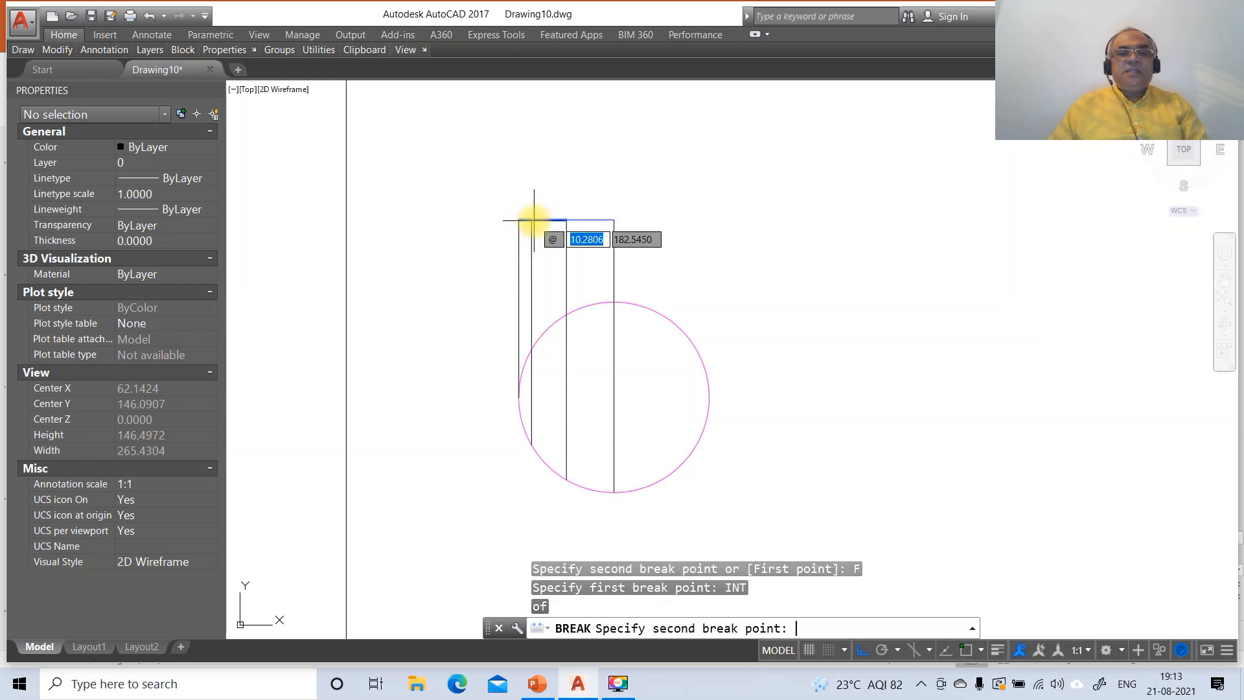
text(@)
key(Return)
Mirror the horizontal line segments and the three left projectors about the central projector, keeping the source objects.
text(MI)
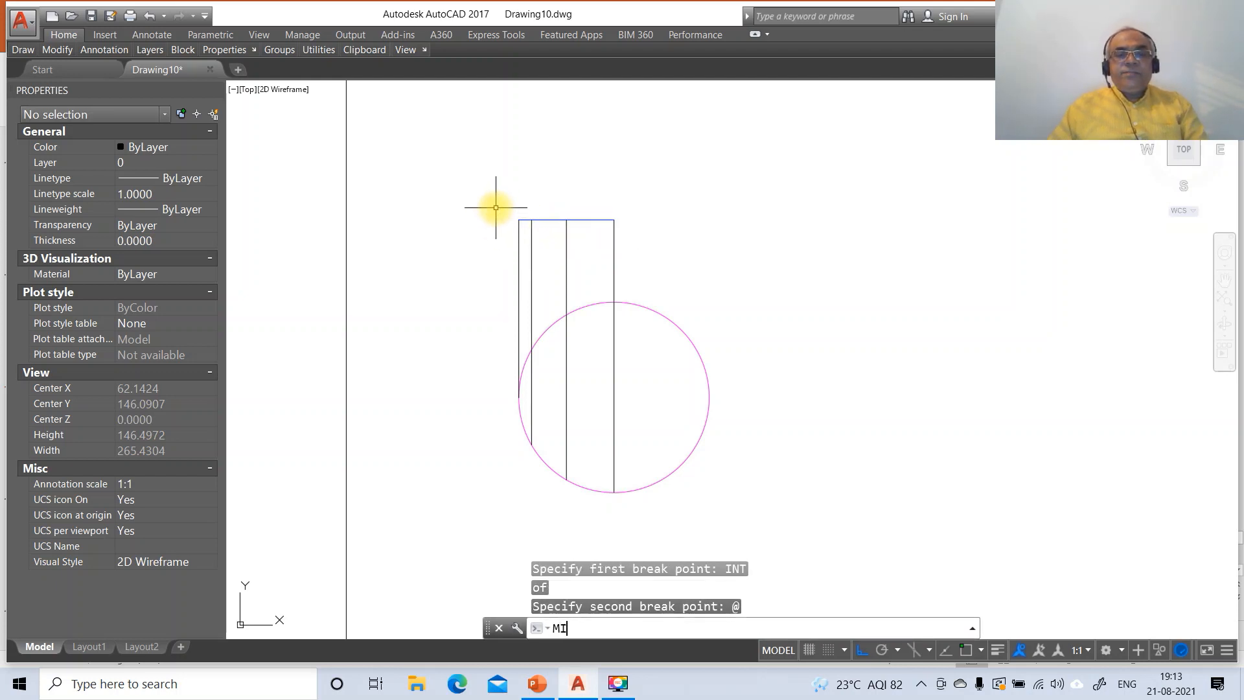
key(Return)
click(494, 203)
click(683, 258)
click(587, 259)
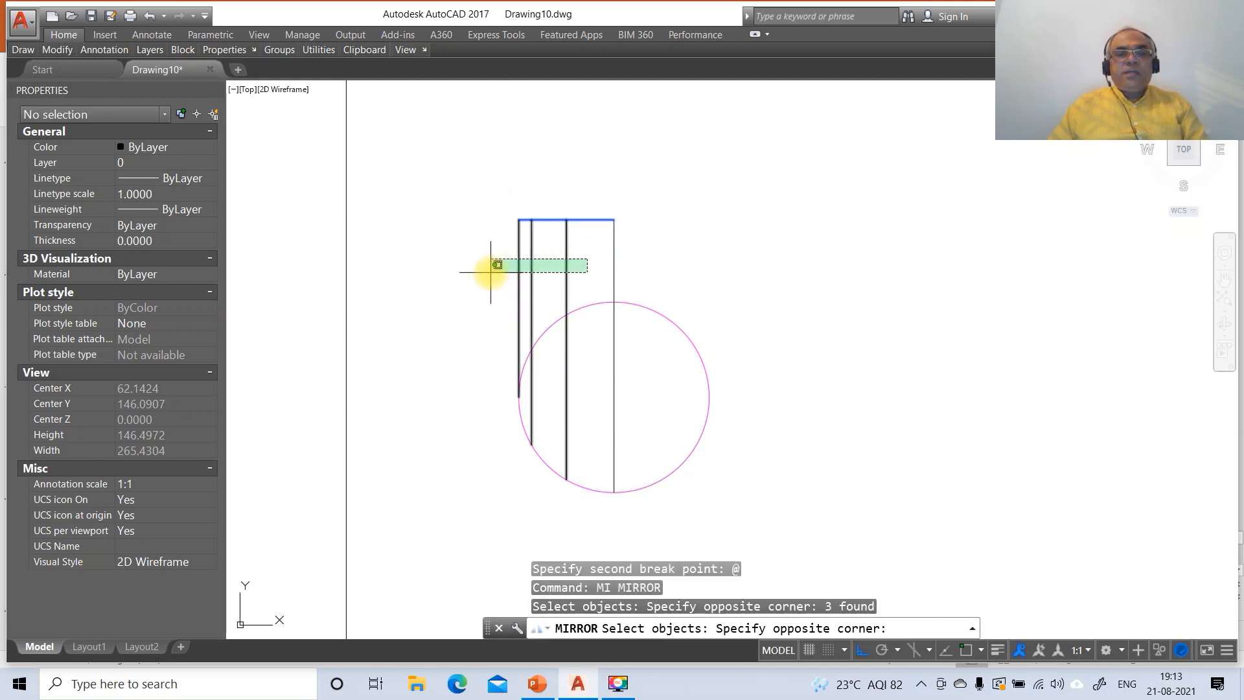
click(491, 272)
key(Return)
key(Return)
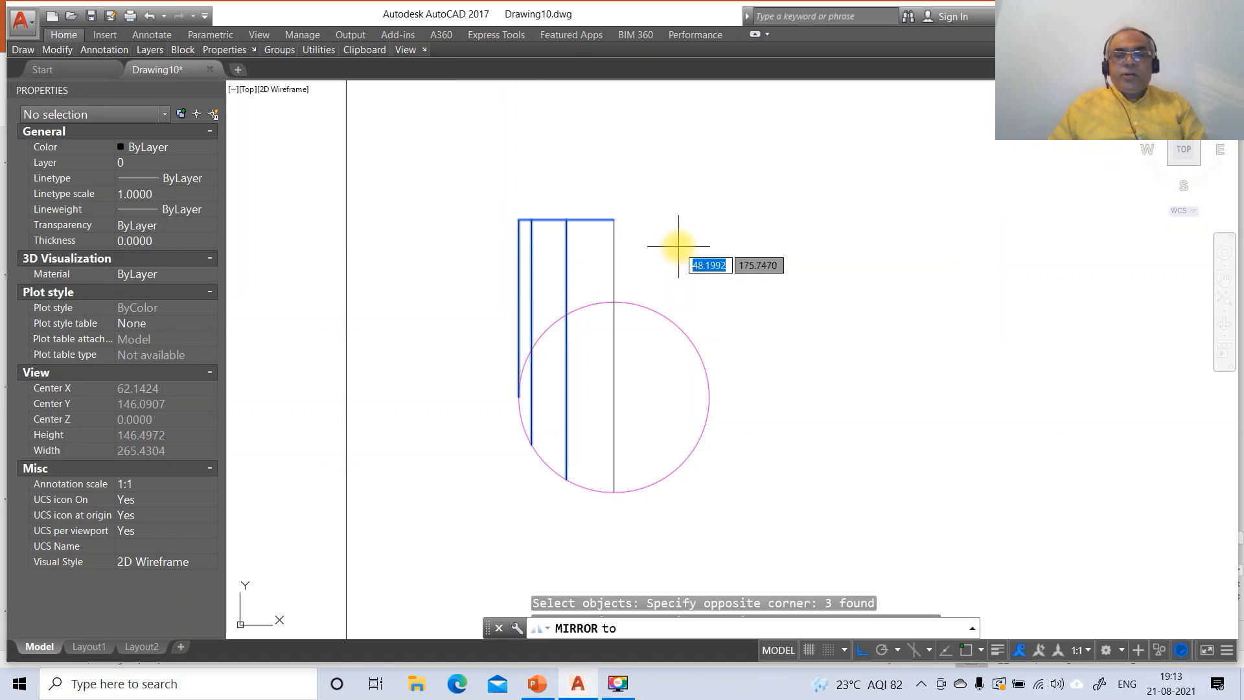
click(615, 268)
click(630, 441)
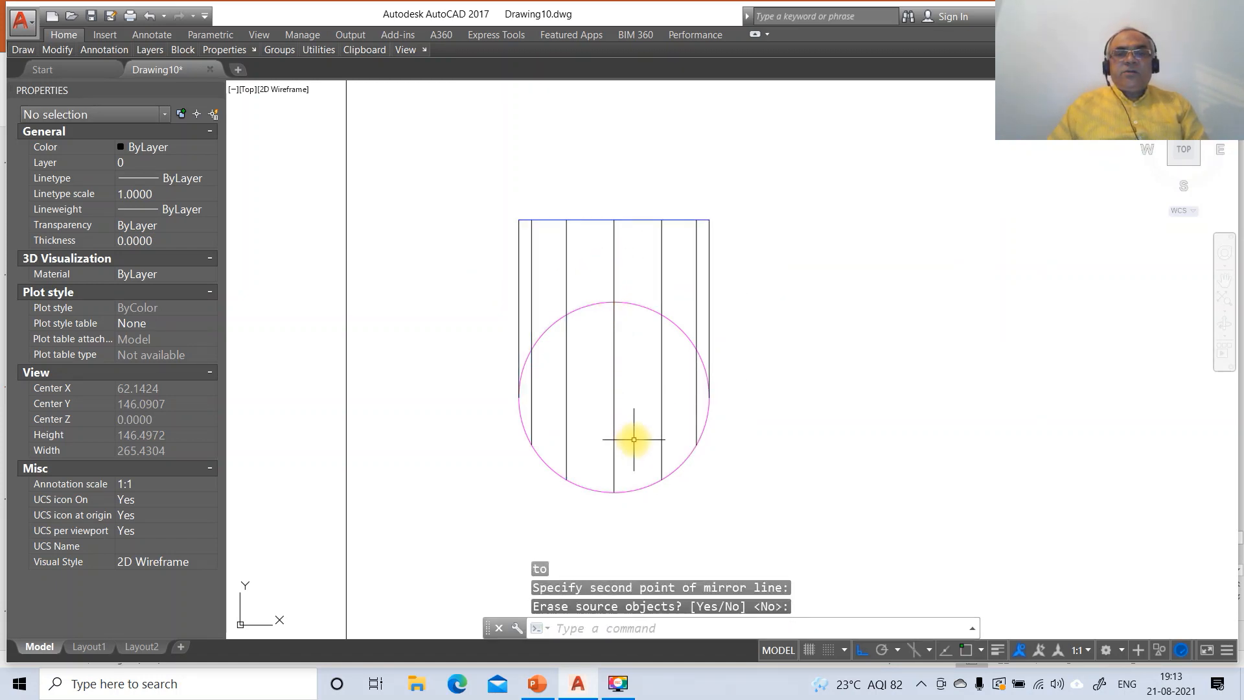
key(Return)
Turn on lineweight display and return to the previous full-sheet view.
click(998, 651)
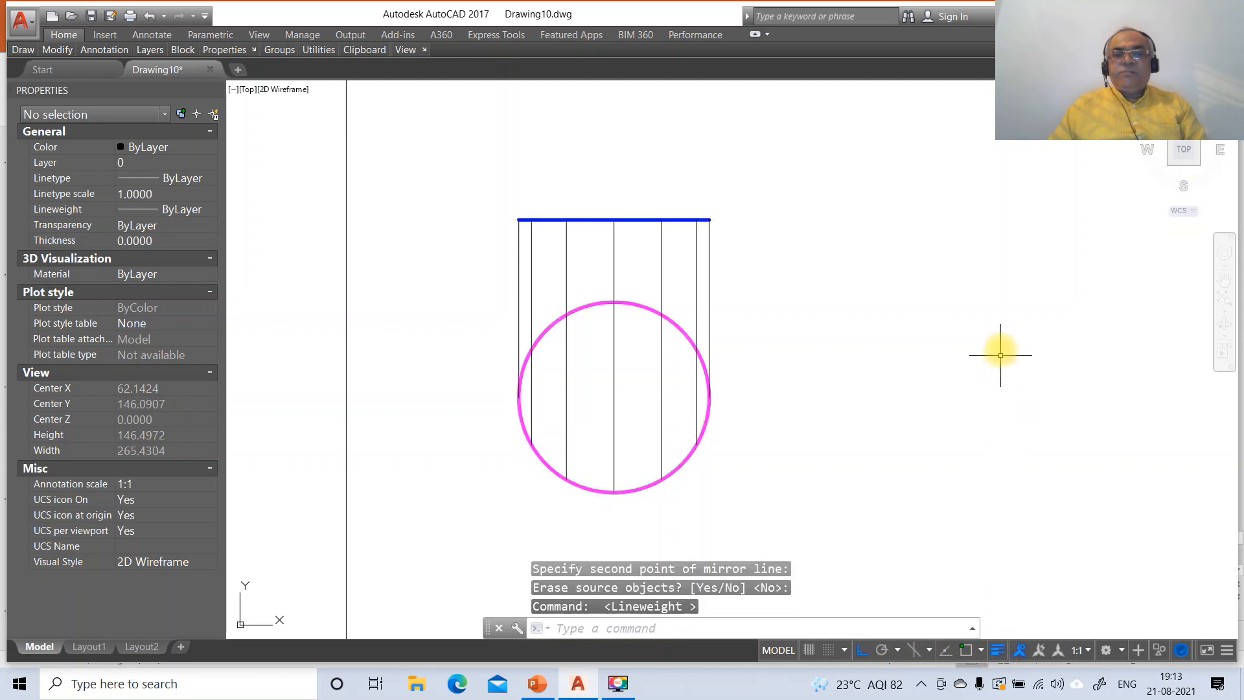
text(z)
key(Return)
text(p)
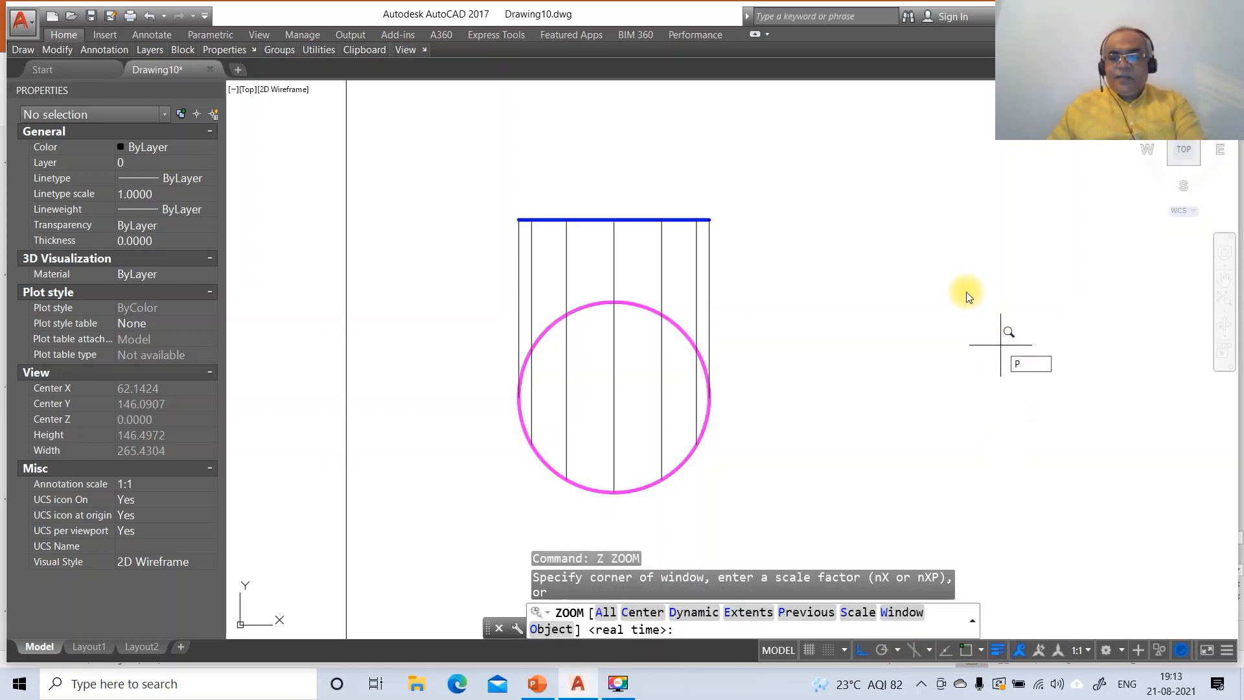
key(Return)
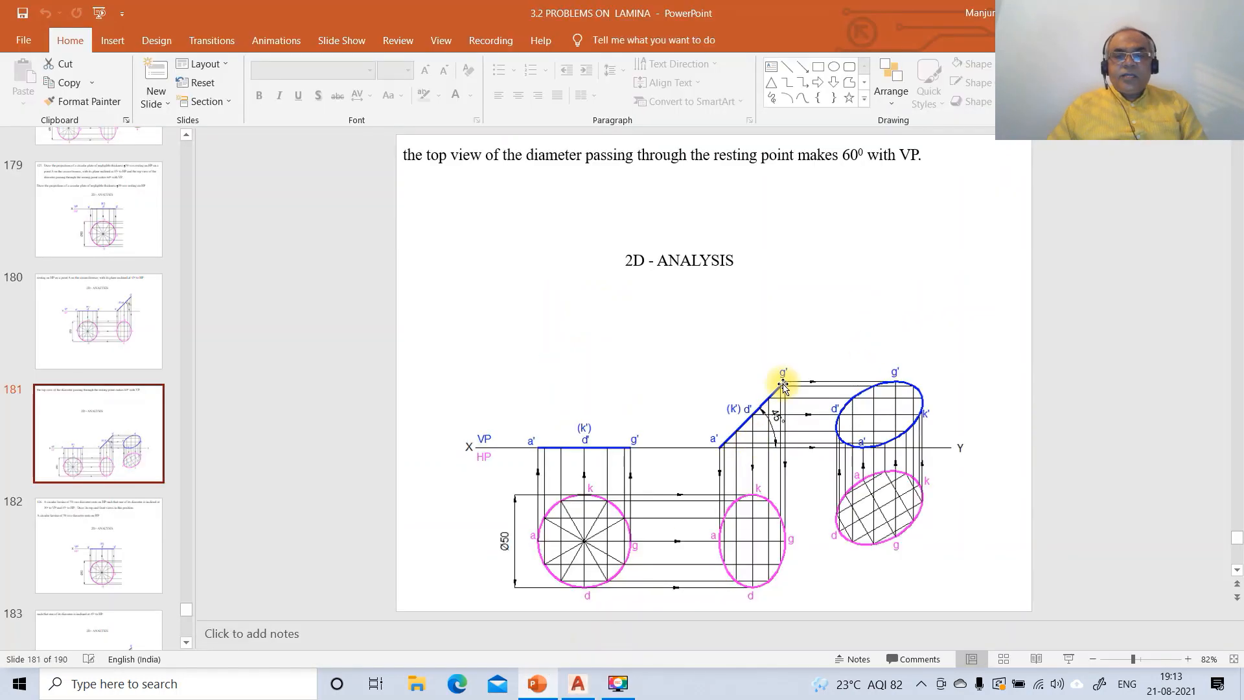
Check the solution slide in PowerPoint, return to AutoCAD and copy the segmented front-view line horizontally to the right of the original.
click(537, 683)
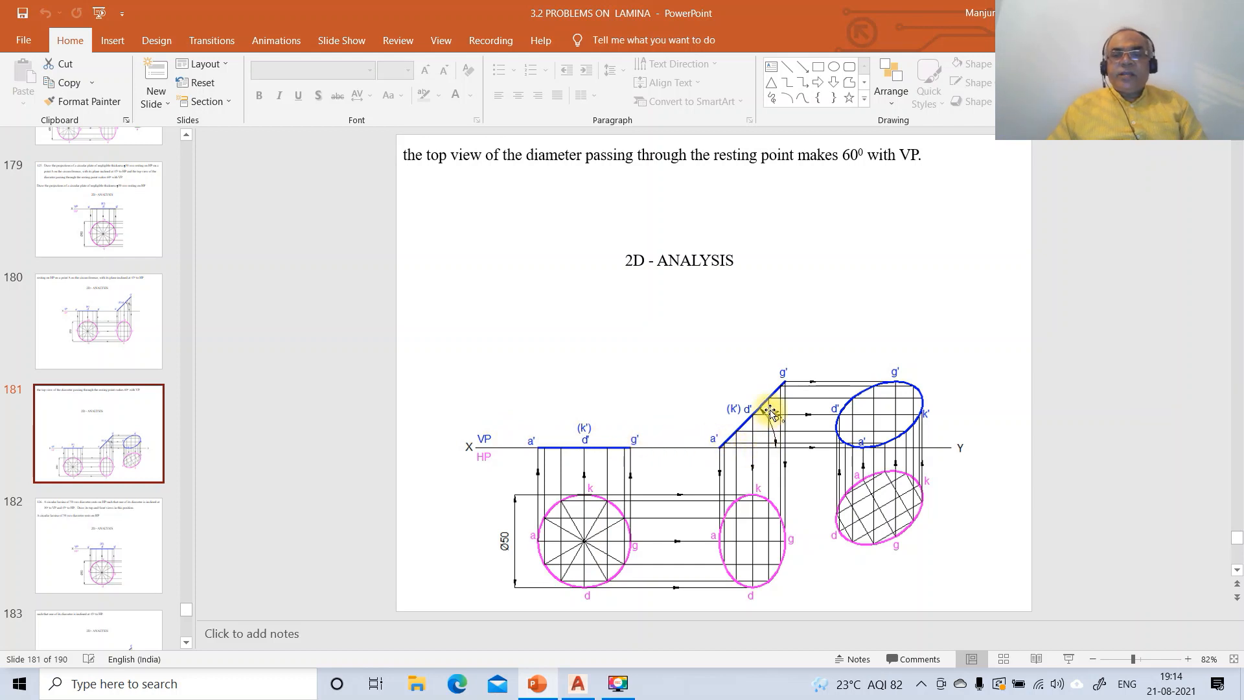
click(577, 683)
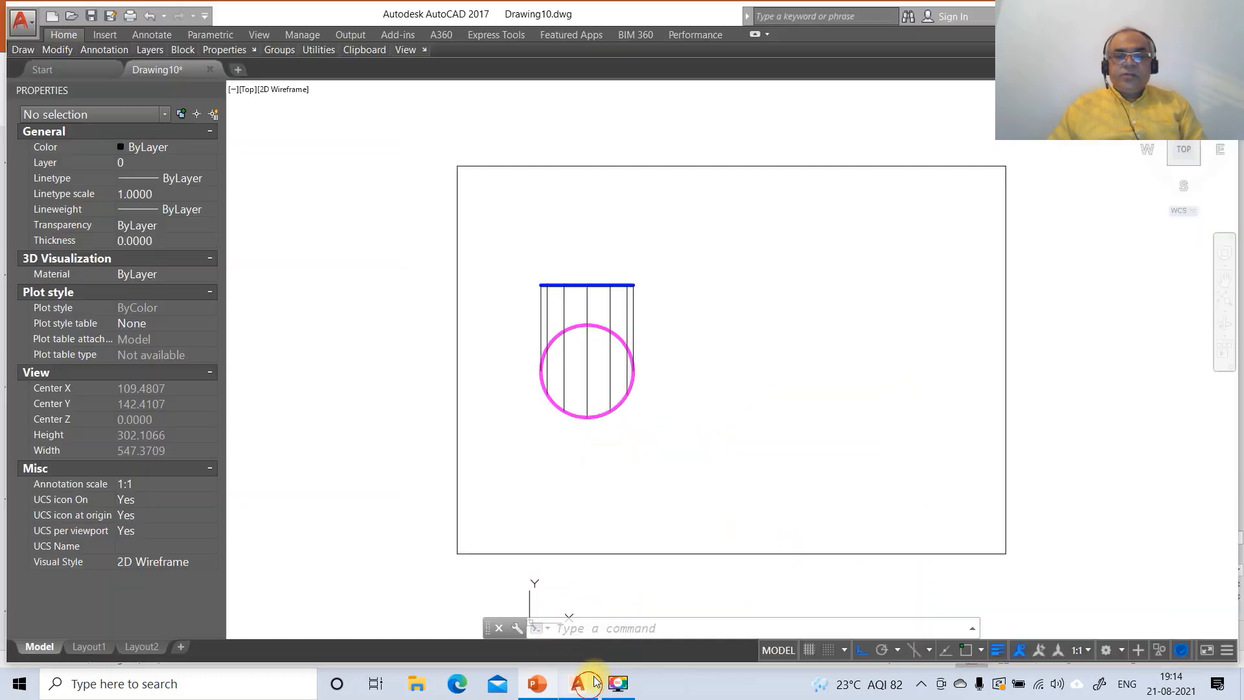
text(co)
key(Return)
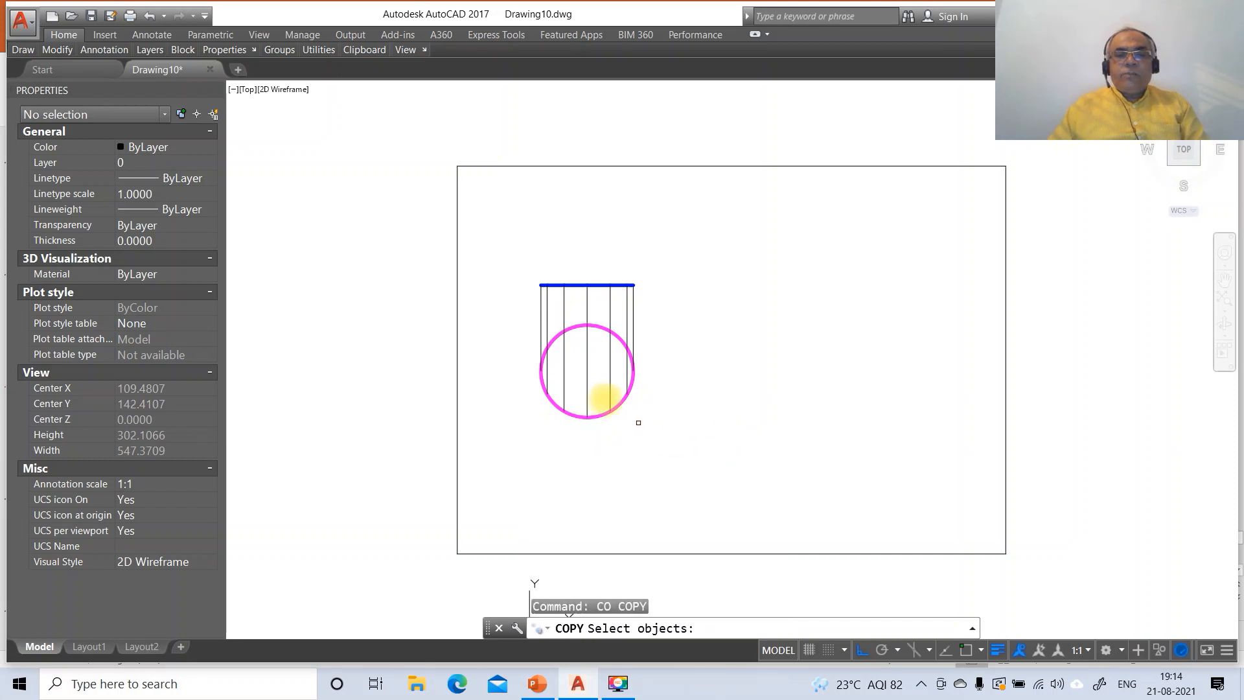
click(514, 259)
click(655, 309)
key(Return)
click(647, 324)
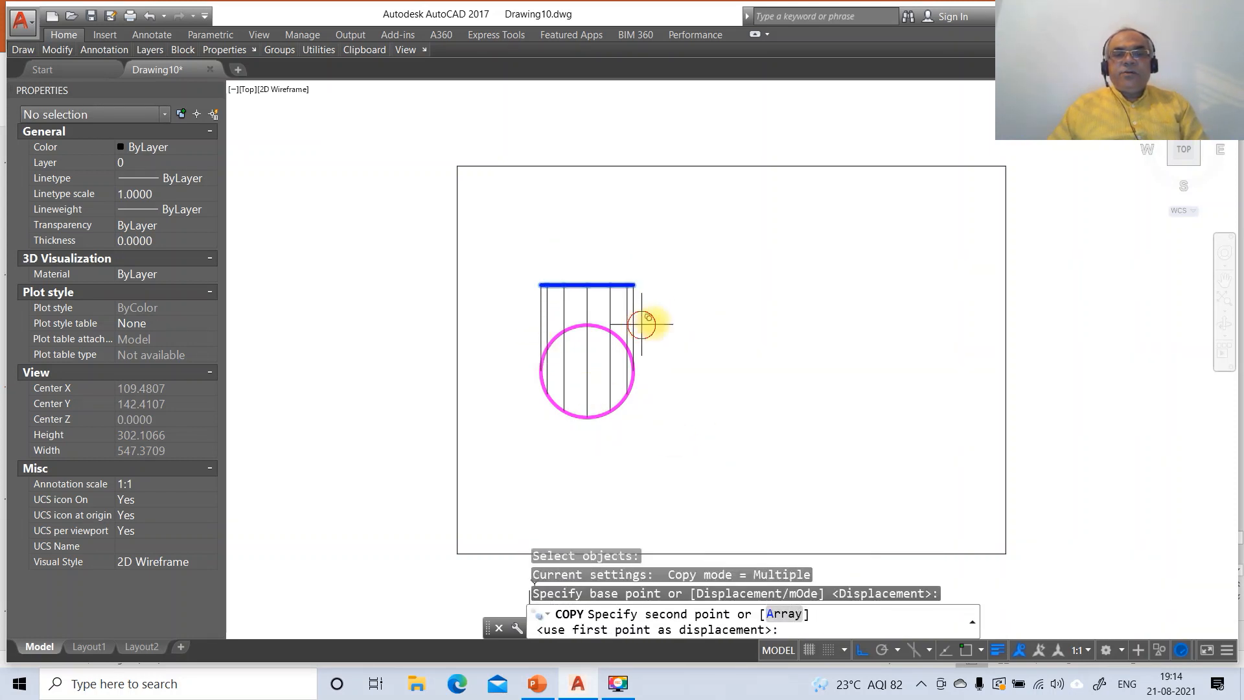
click(792, 329)
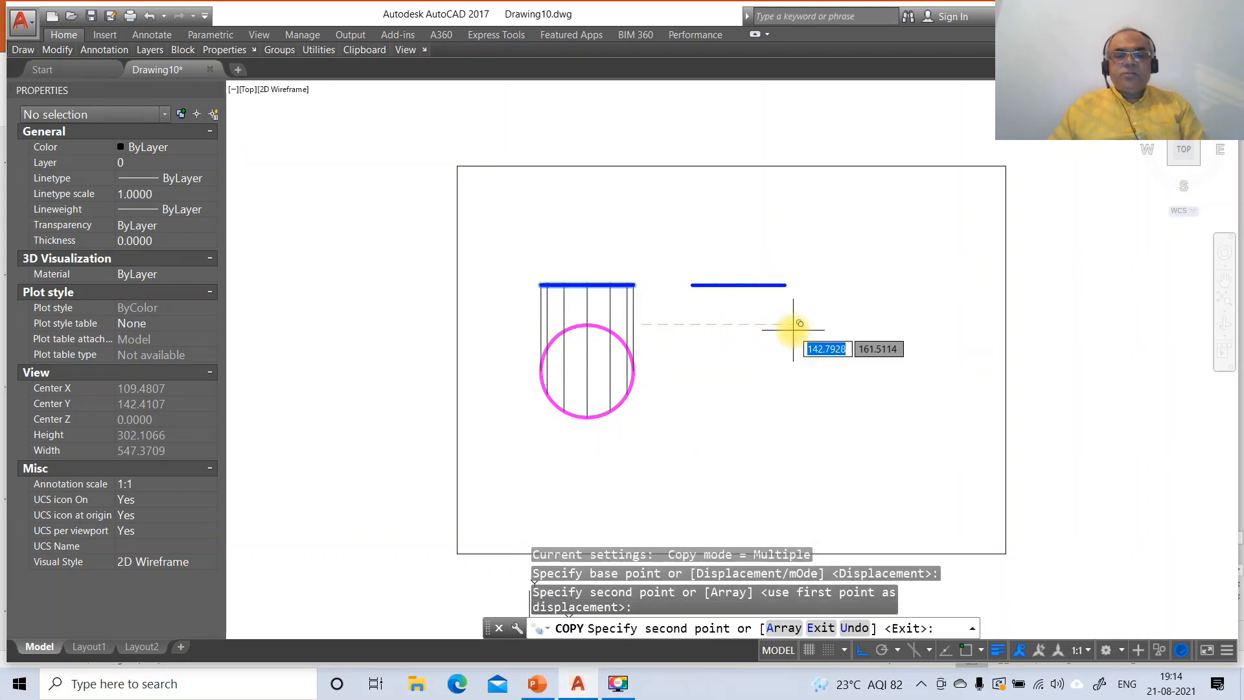
key(Return)
Recheck the slide in PowerPoint, return to AutoCAD and rotate the copied front-view line 45° about its left endpoint.
click(537, 685)
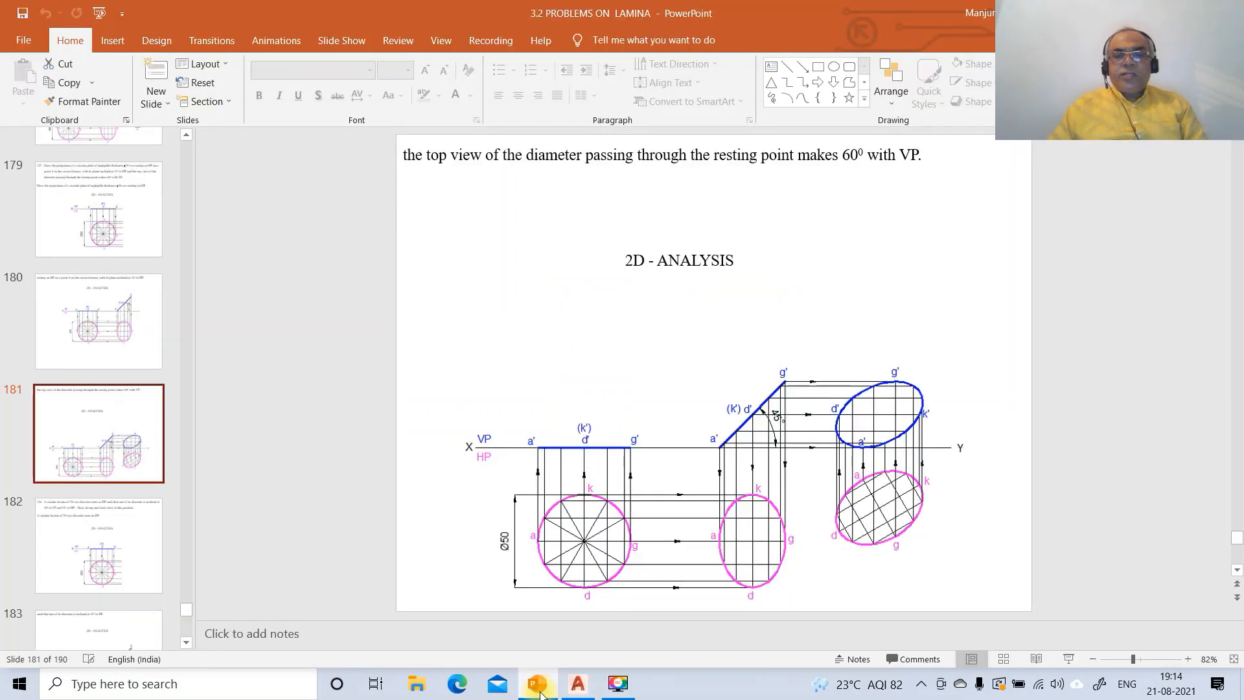
click(579, 684)
key(Return)
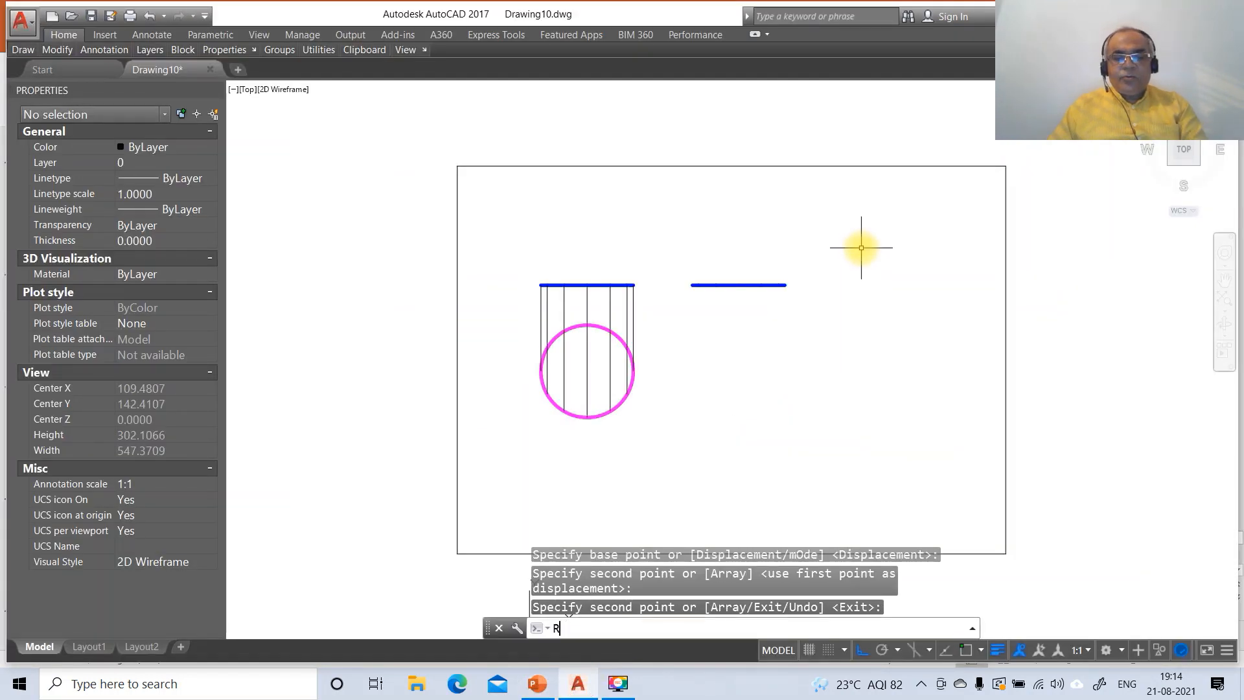
text(ro)
key(Return)
click(677, 252)
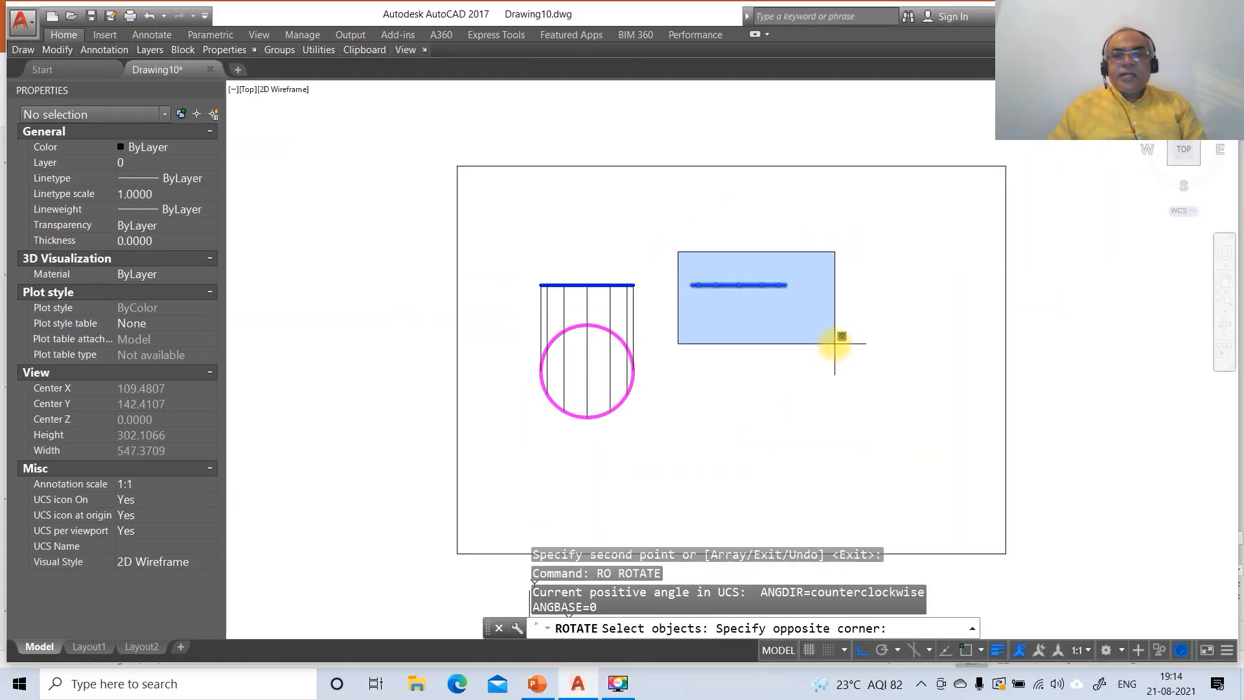
click(834, 344)
key(Return)
text(END)
key(Return)
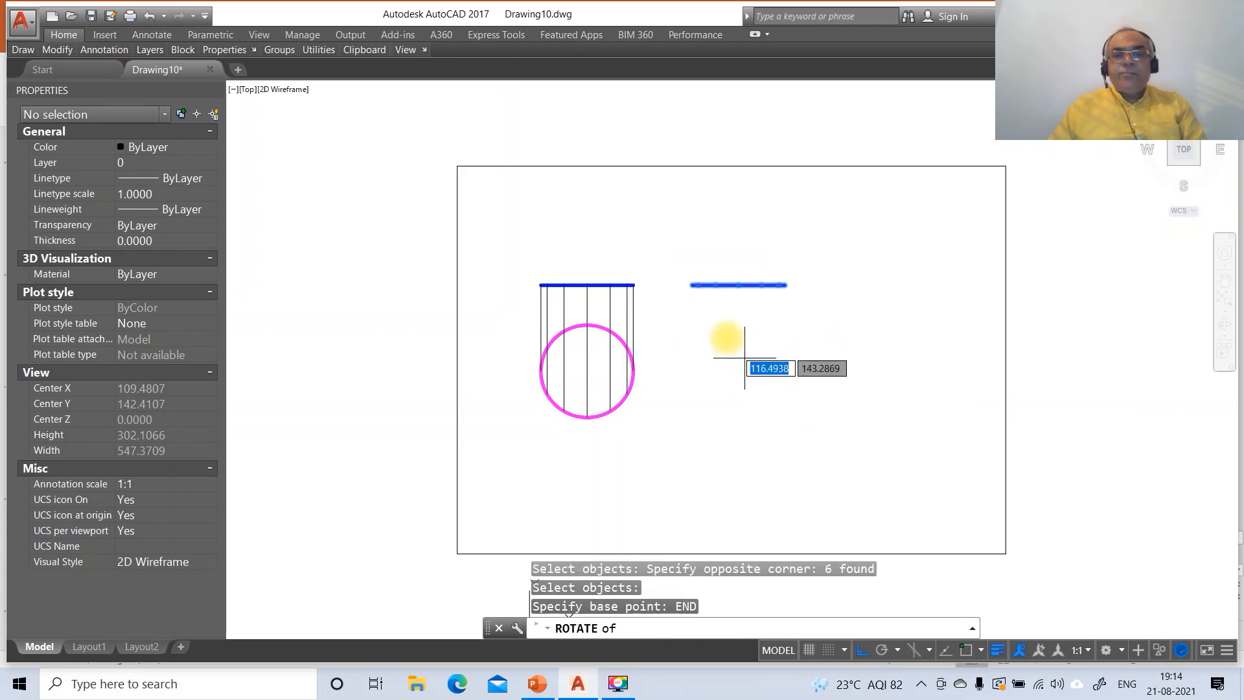
click(690, 287)
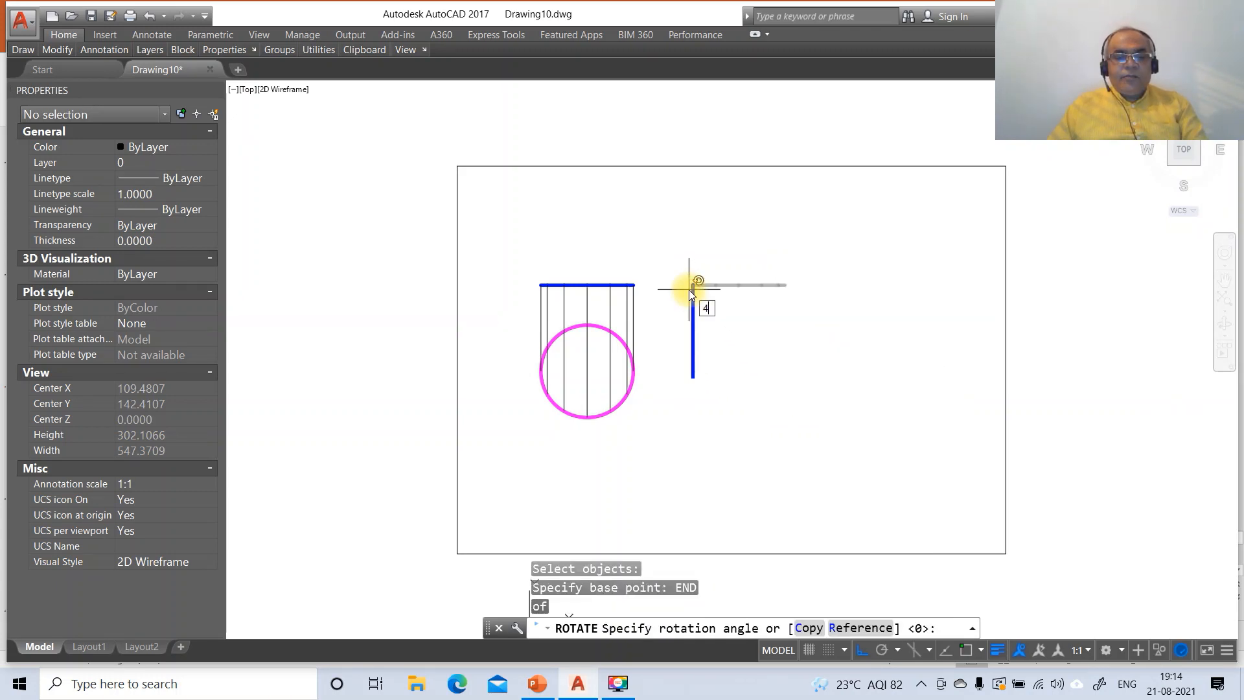
text(45)
key(Return)
Draw a vertical projector from the lower end of the inclined line down to about the level of the circle's bottom.
text(l)
key(Return)
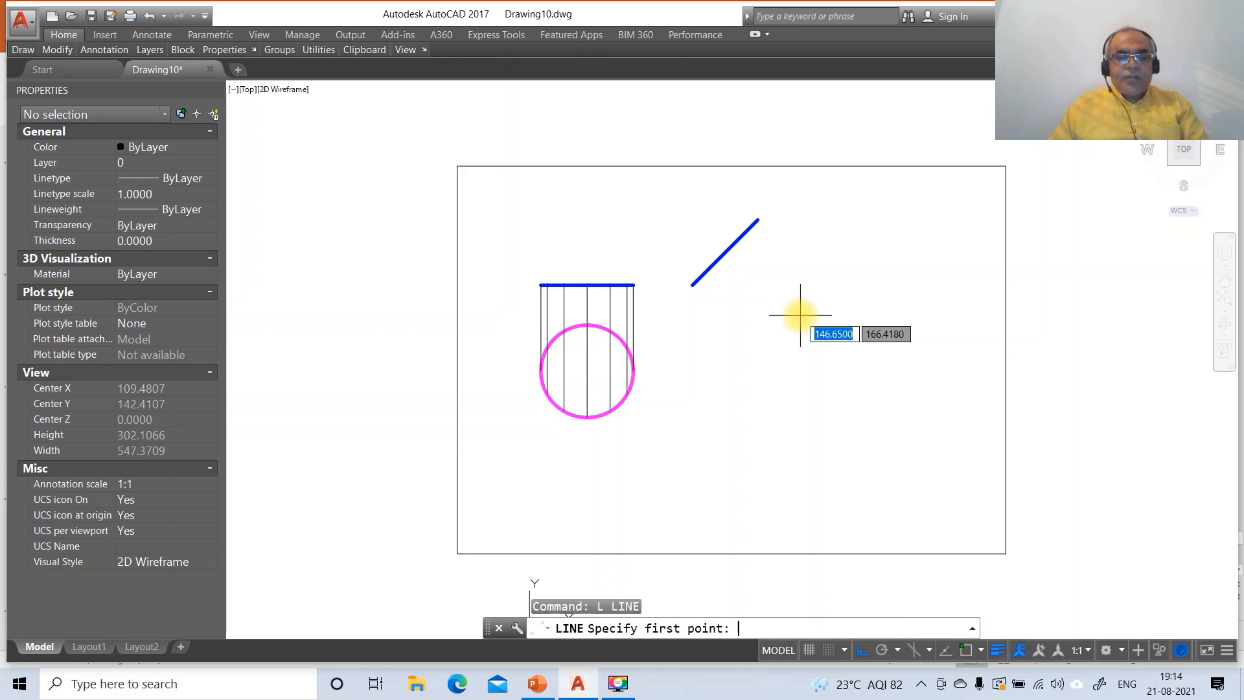
text(END)
key(Return)
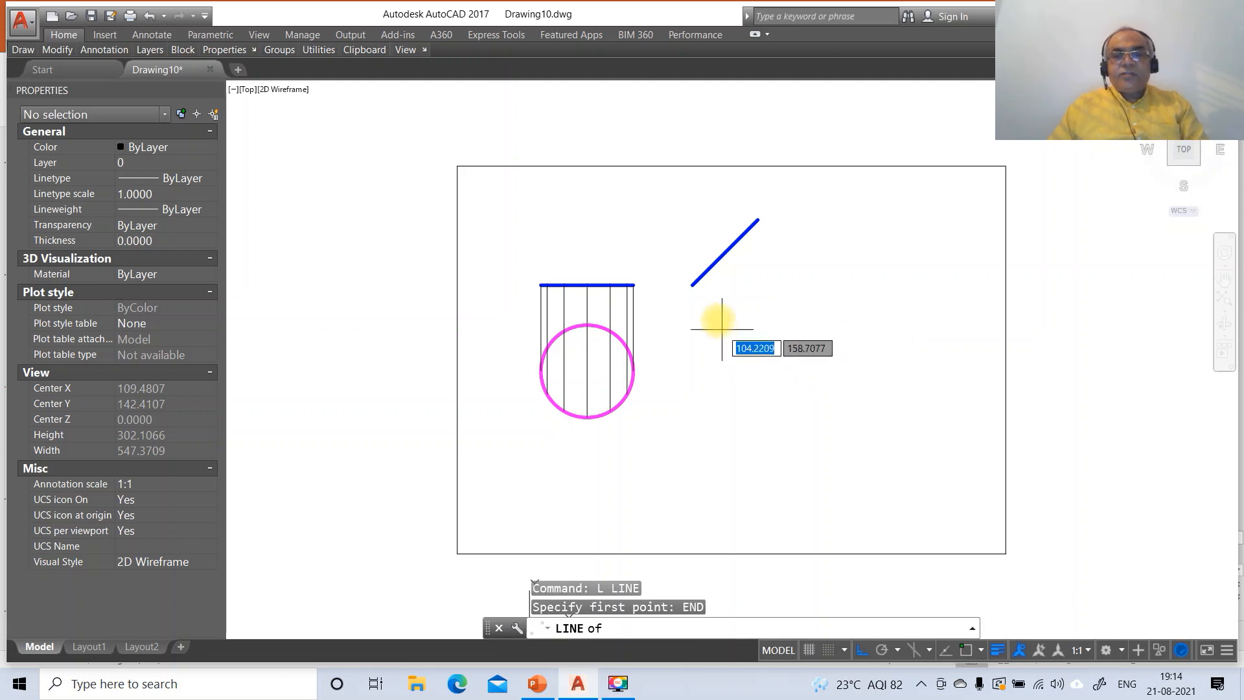
click(692, 285)
click(723, 417)
key(Return)
text(E)
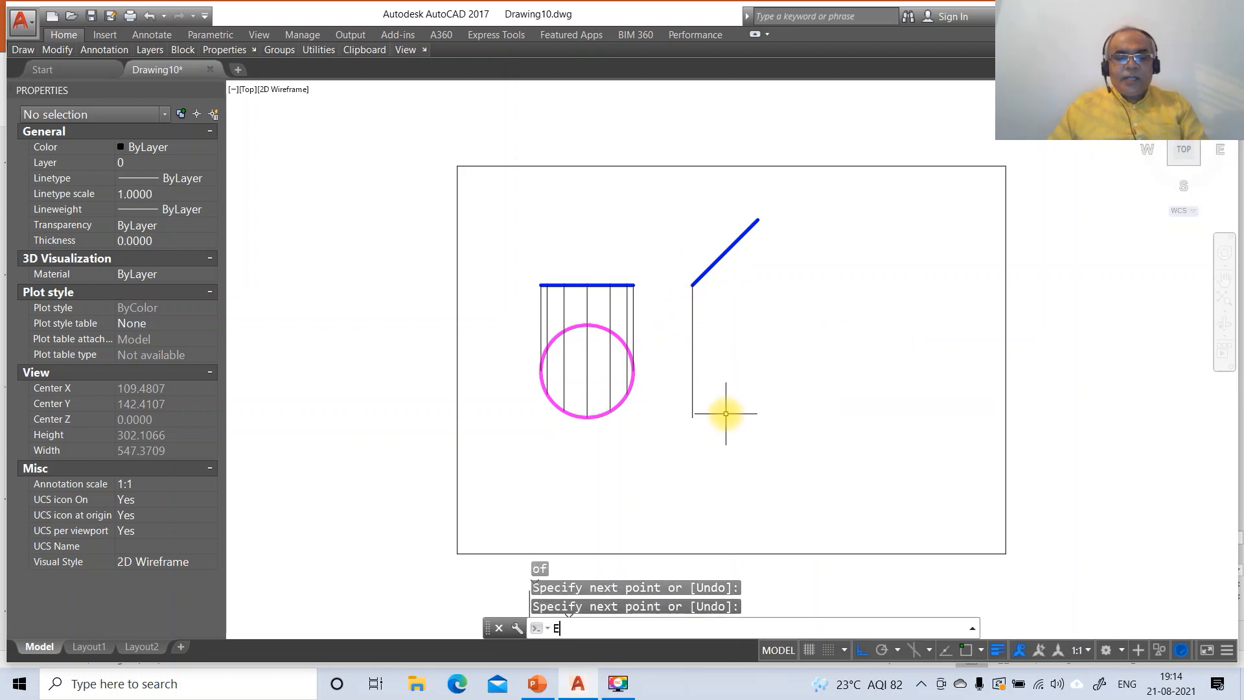
text(ND)
key(Return)
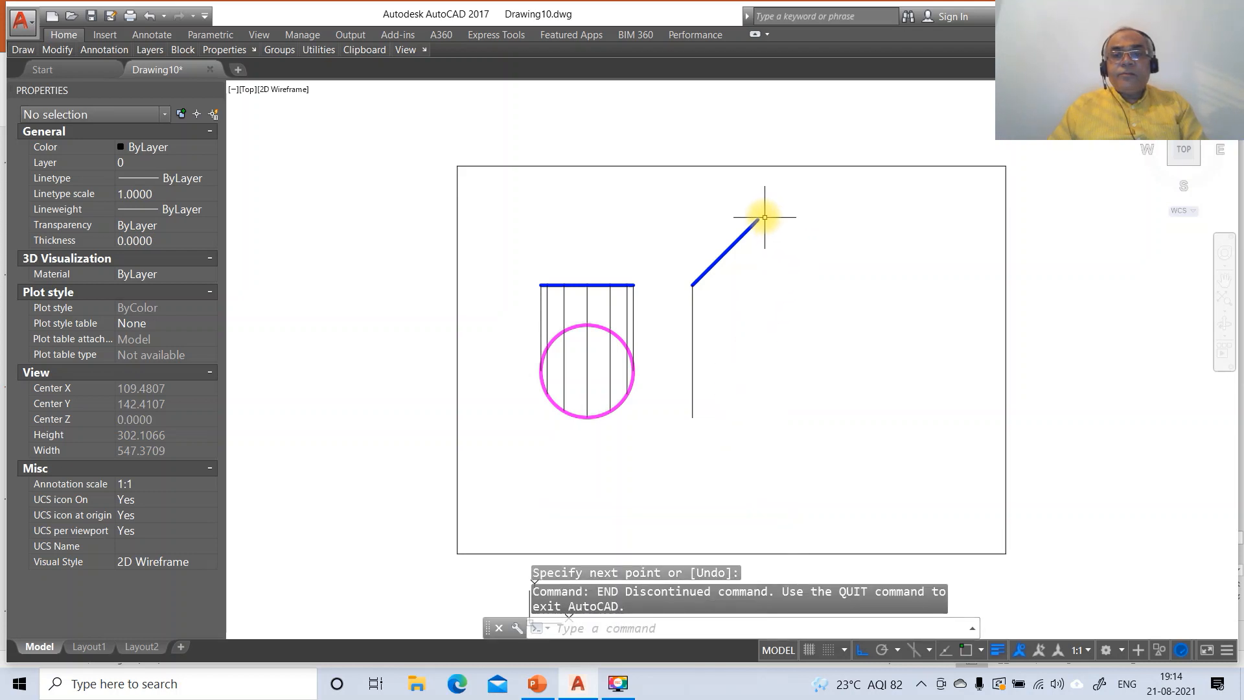
key(Escape)
Draw a vertical projector from the upper end of the inclined line down to just below the circle's bottom level.
text(L)
key(Return)
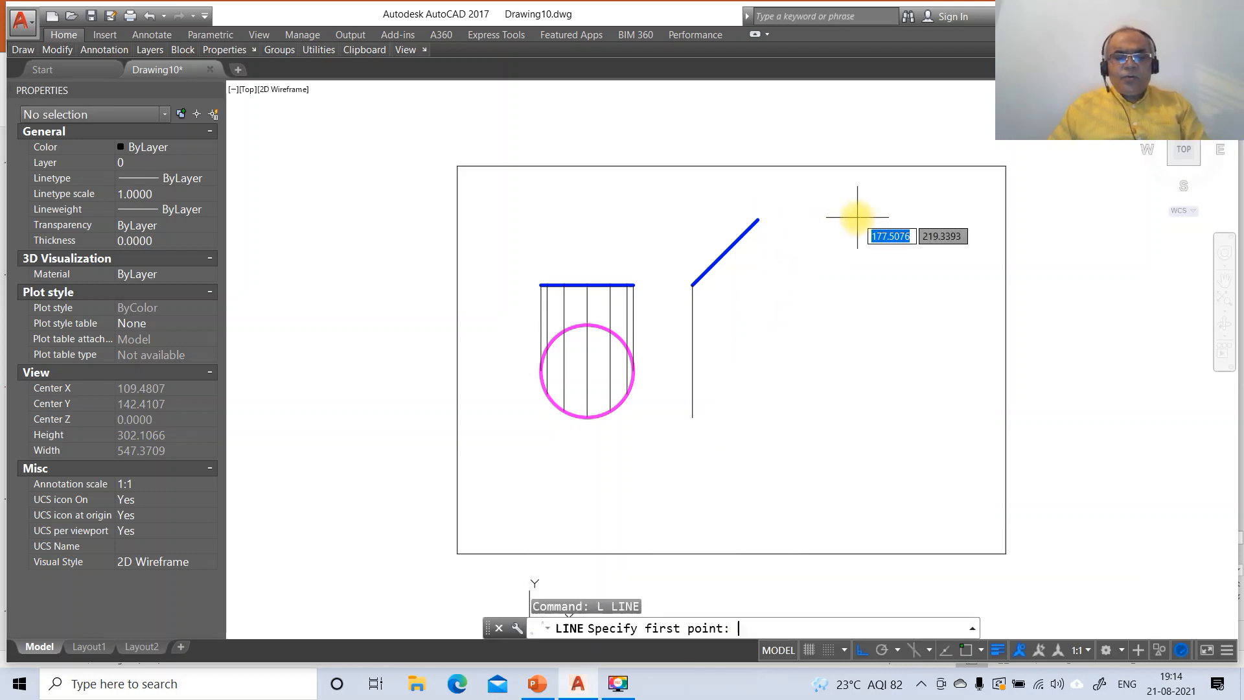
text(END)
key(Return)
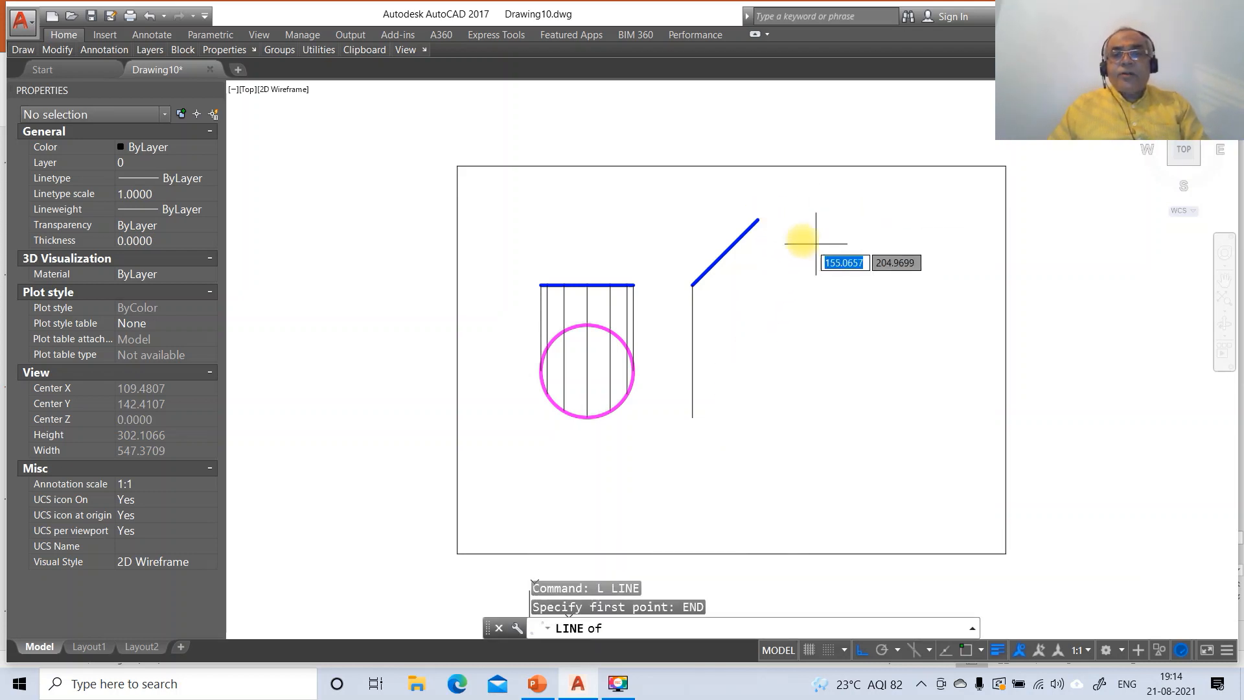
click(758, 221)
click(787, 433)
key(Return)
Draw a horizontal projector from the circle's leftmost point, perpendicular to the vertical projector from the inclined line's upper end.
key(Return)
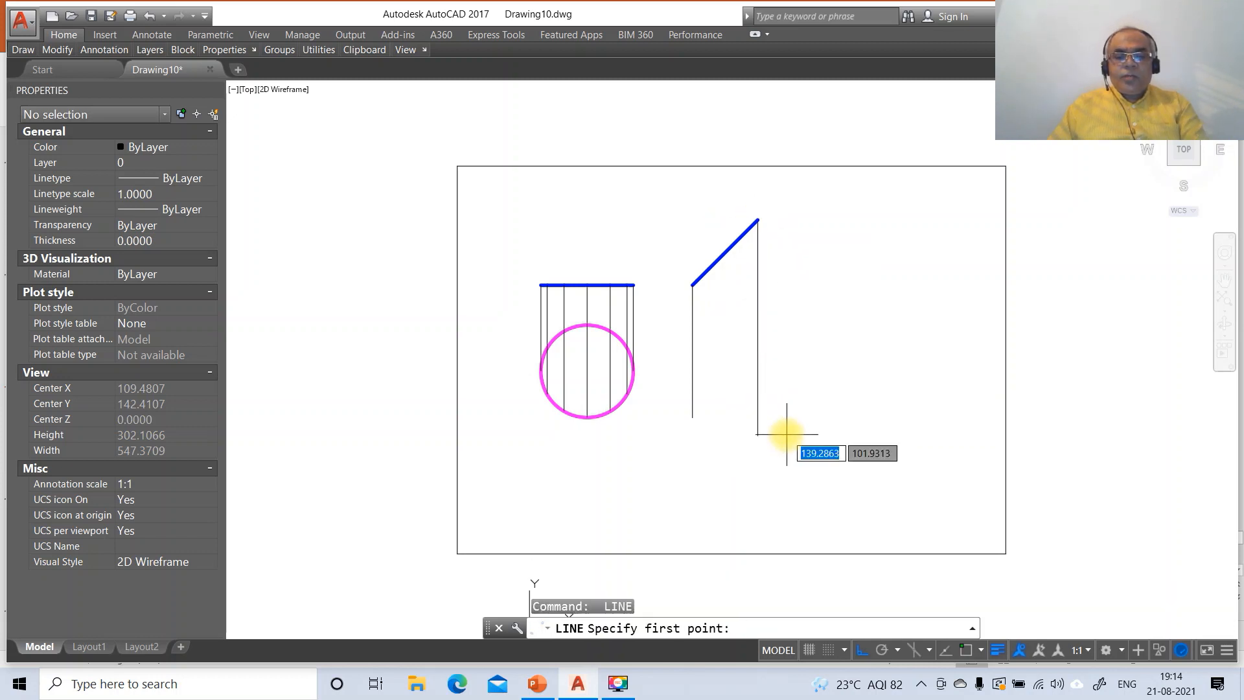
text(INT)
key(Return)
click(536, 368)
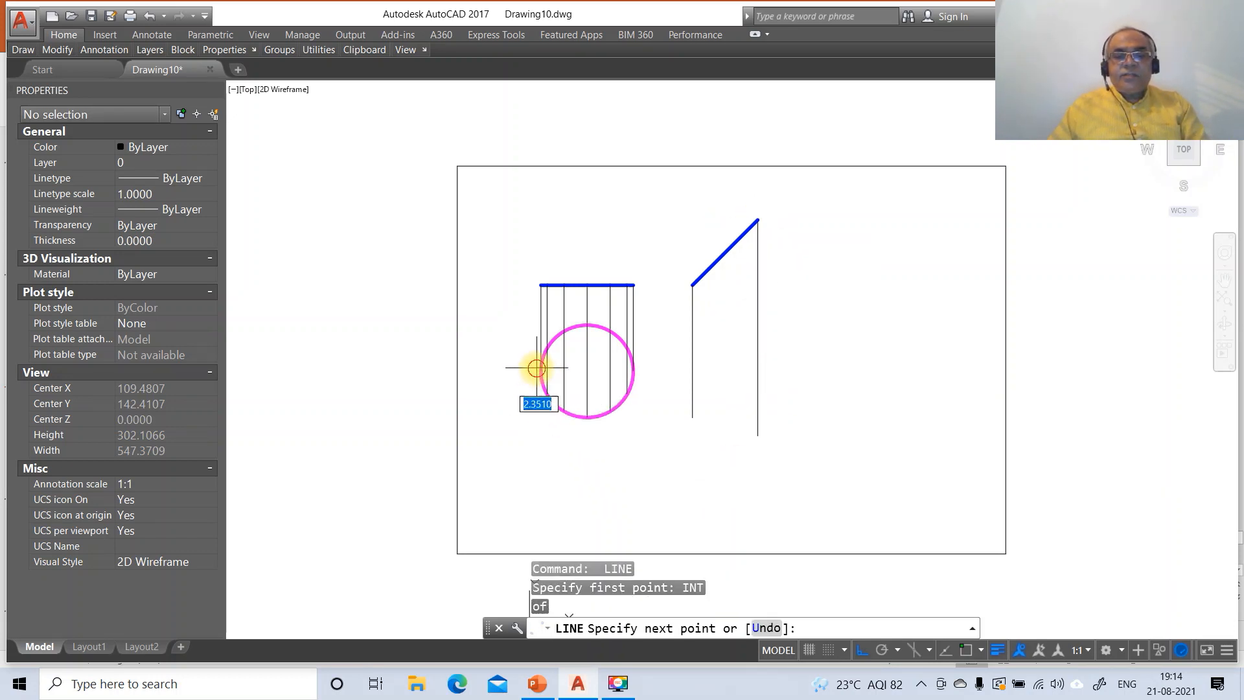
text(PER)
key(Return)
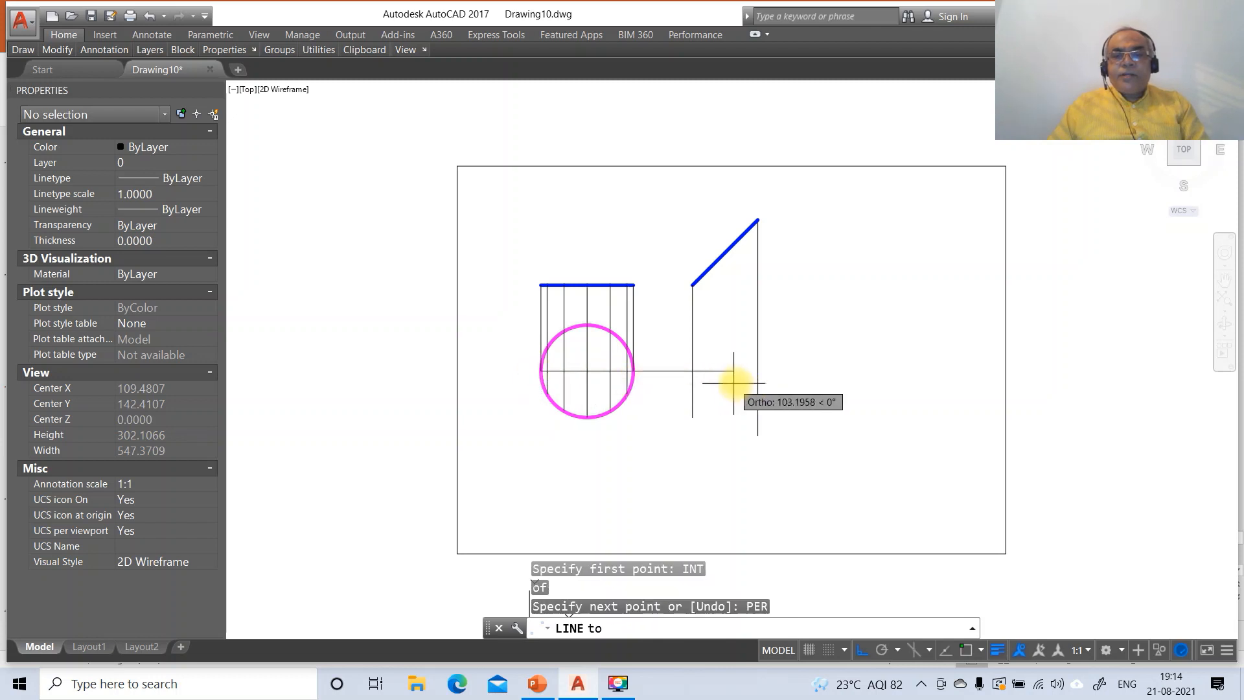
click(763, 381)
Trim both end projectors of the inclined line below the horizontal projector through the circle's centre.
text(TR)
key(Return)
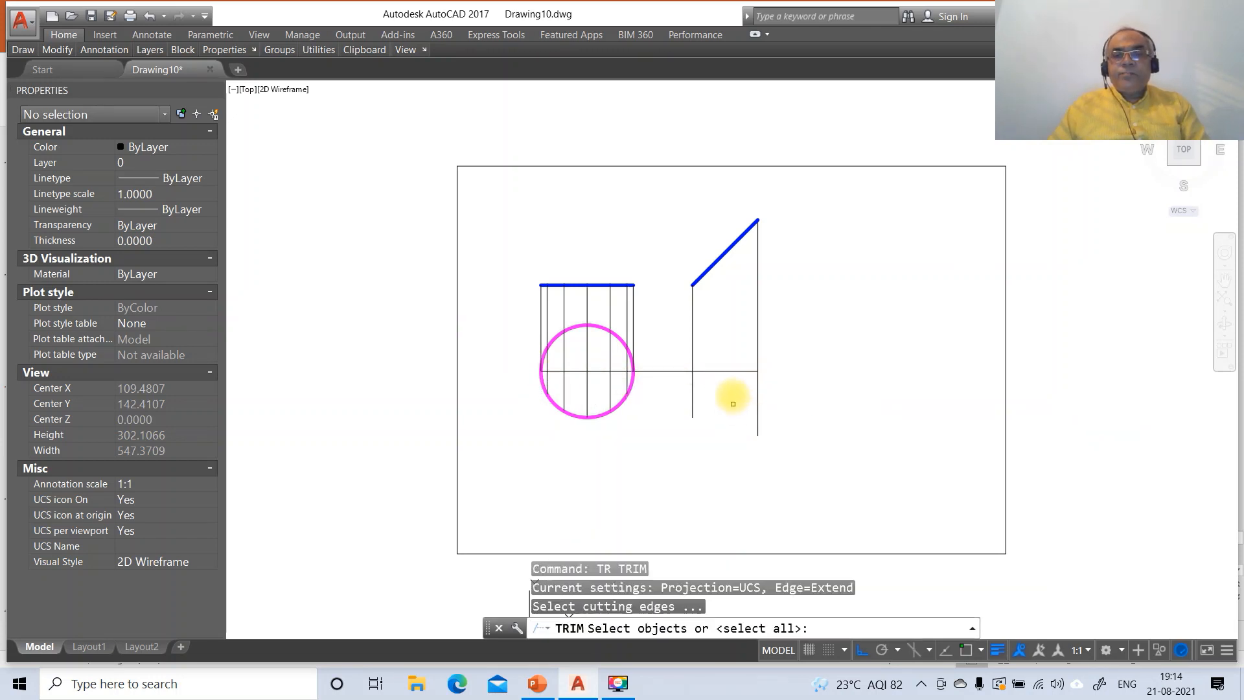
click(733, 373)
key(Return)
click(785, 383)
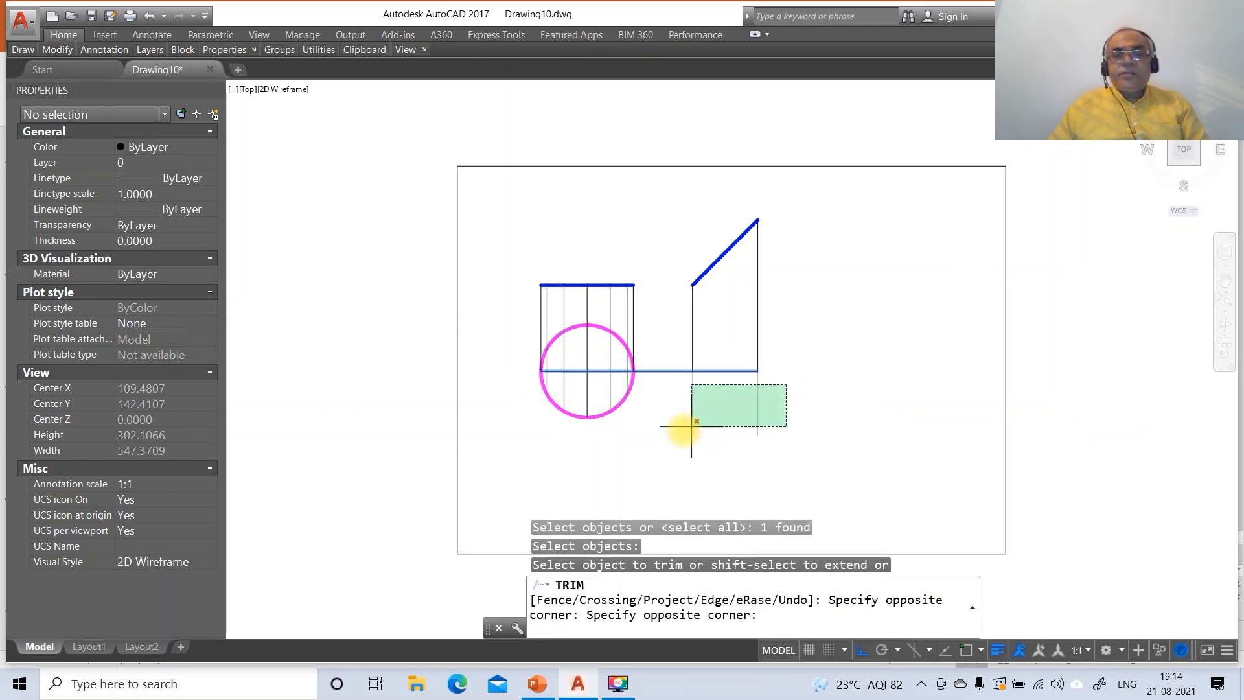
click(661, 456)
key(Return)
Draw a vertical projector from the inclined line's division point nearest its upper end down past the circle's bottom level.
text(L)
key(Return)
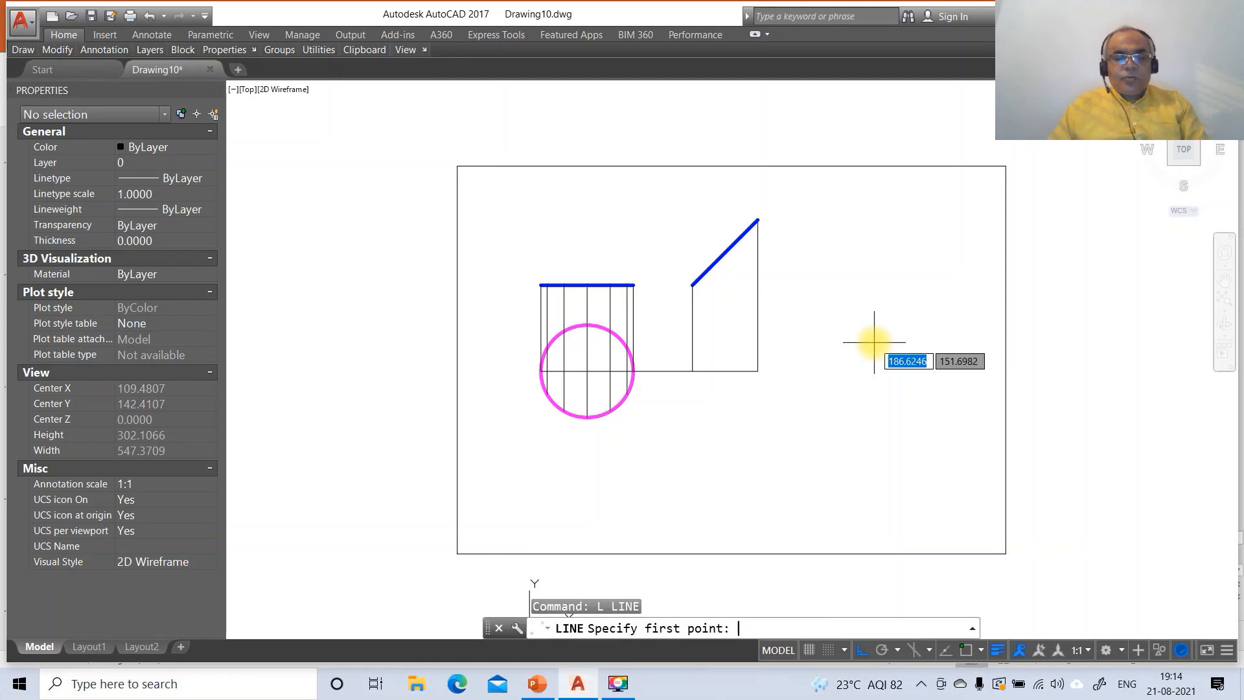
text(END)
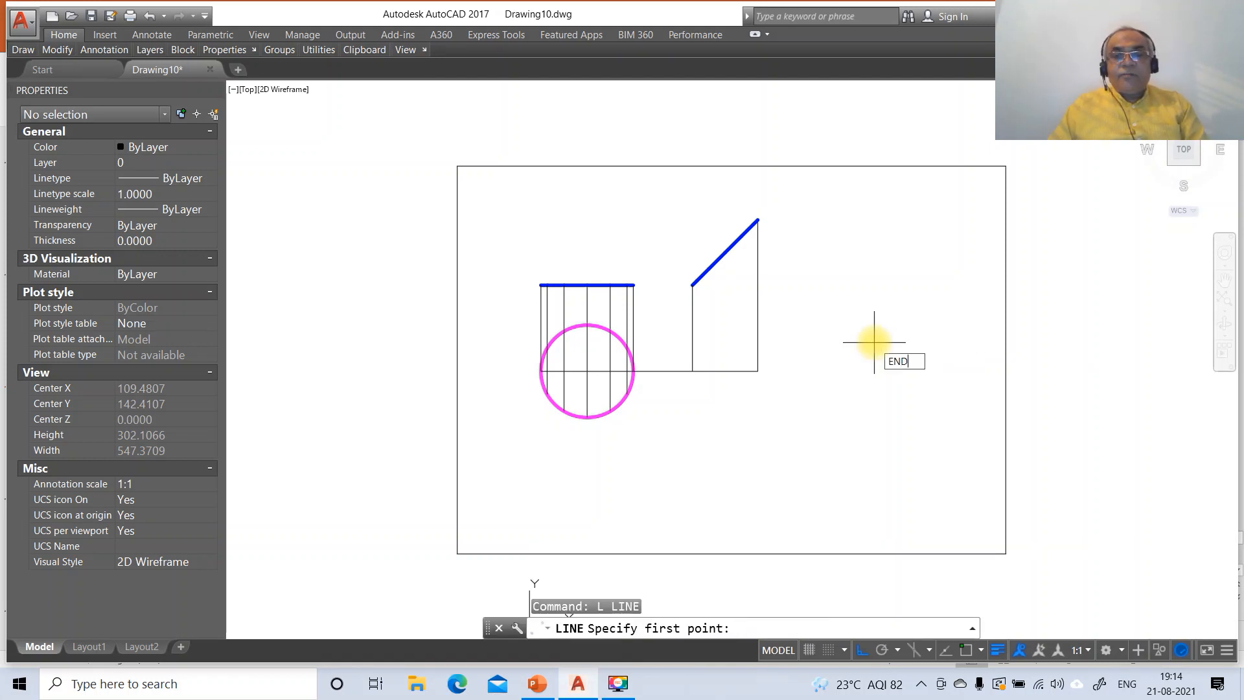
key(Return)
click(754, 224)
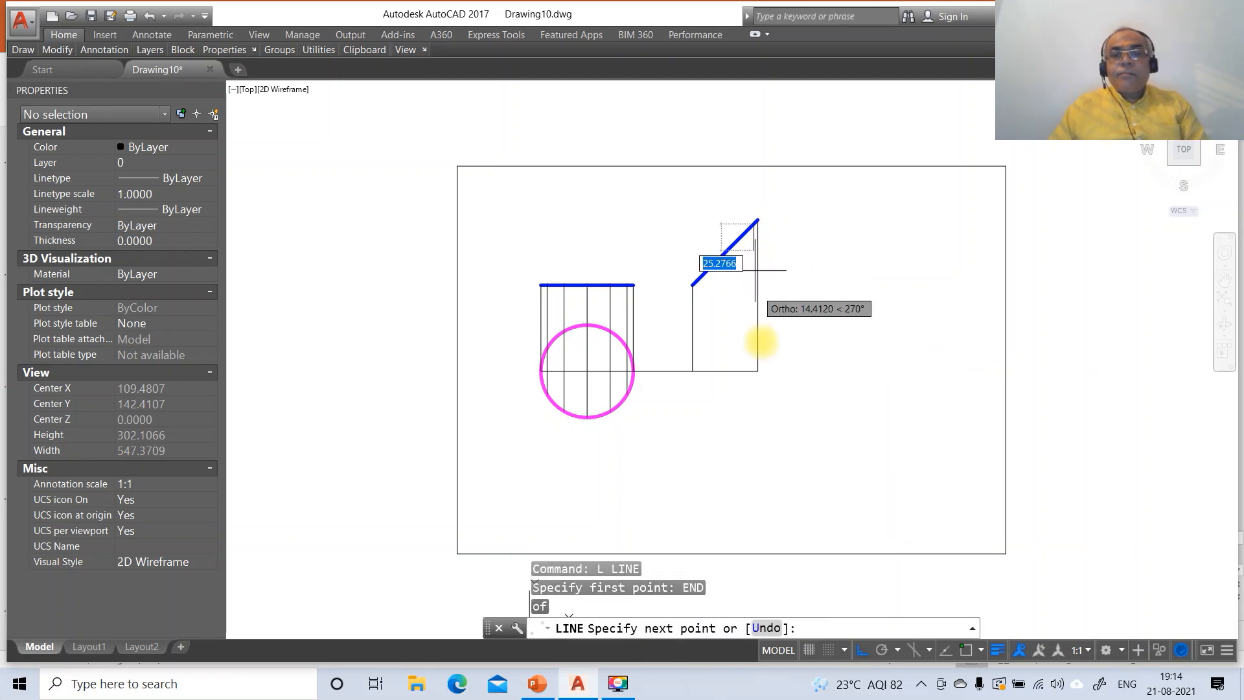
click(770, 438)
text(END)
key(Return)
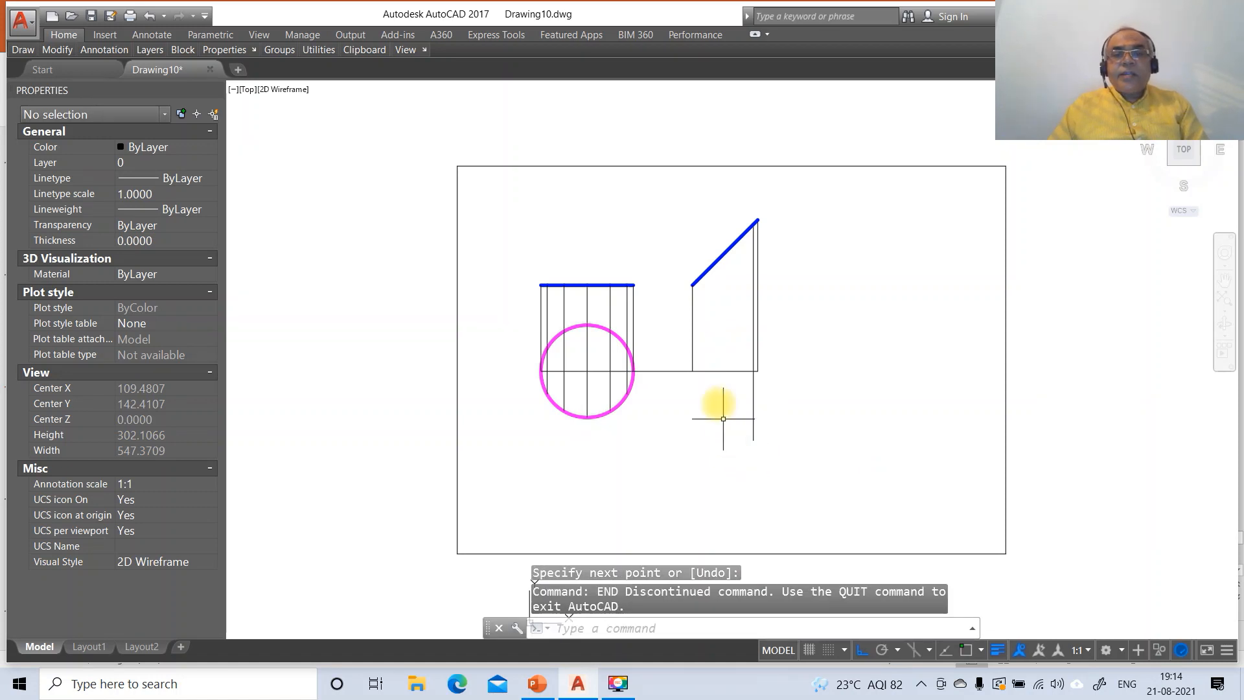
key(Escape)
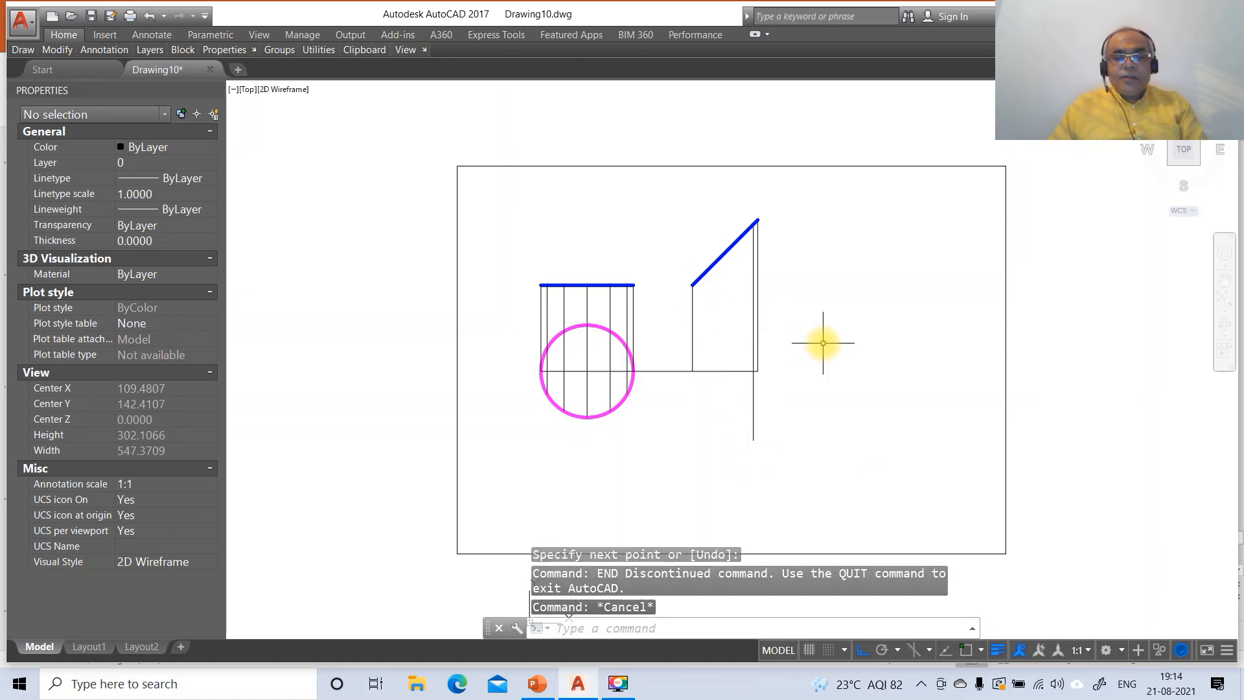
Draw a vertical projector from the inclined line's division point nearest its lower end down past the circle's bottom level.
text(L)
key(Return)
text(end)
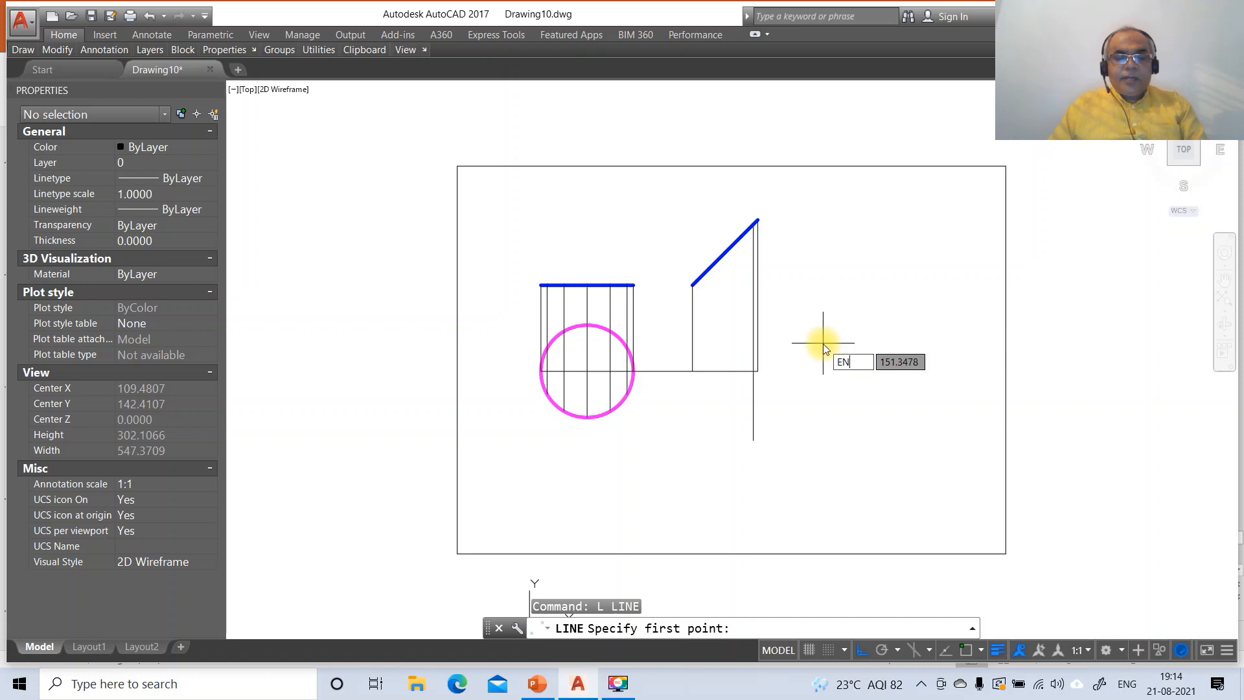
key(Return)
click(696, 281)
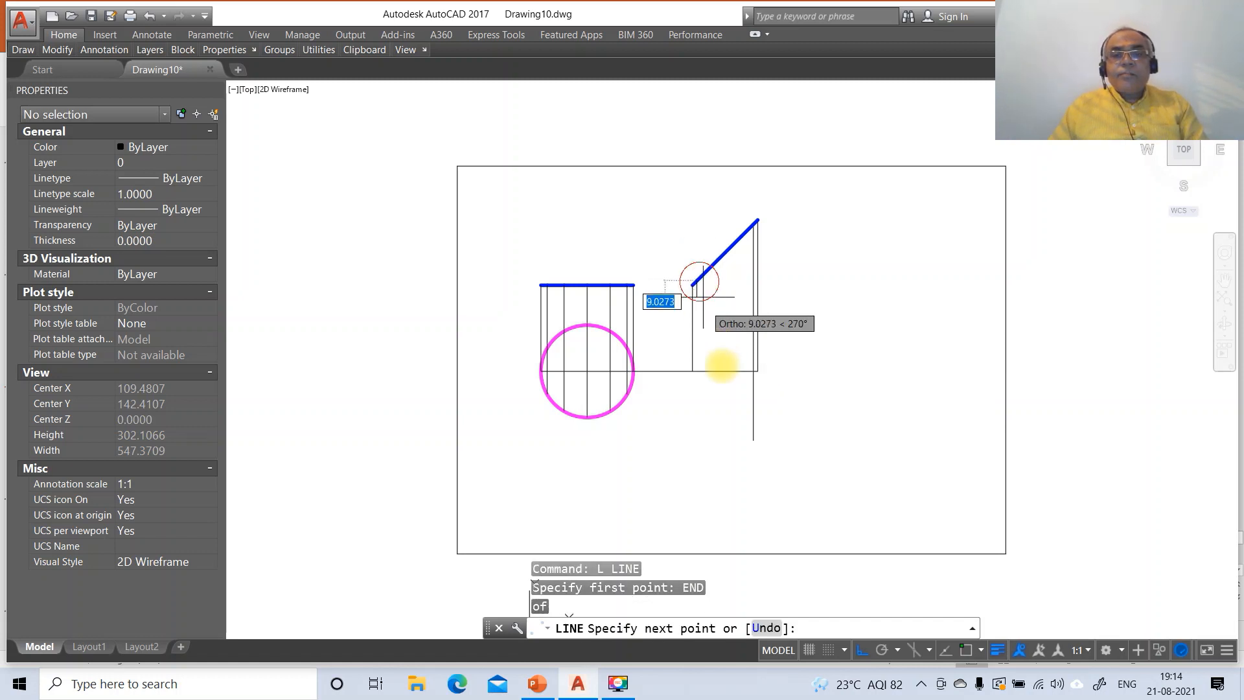
click(732, 429)
key(Return)
Draw a horizontal projector from the circle's upper intersection with its second vertical line, perpendicular to the projector next to the inclined line's upper end.
key(Return)
text(int)
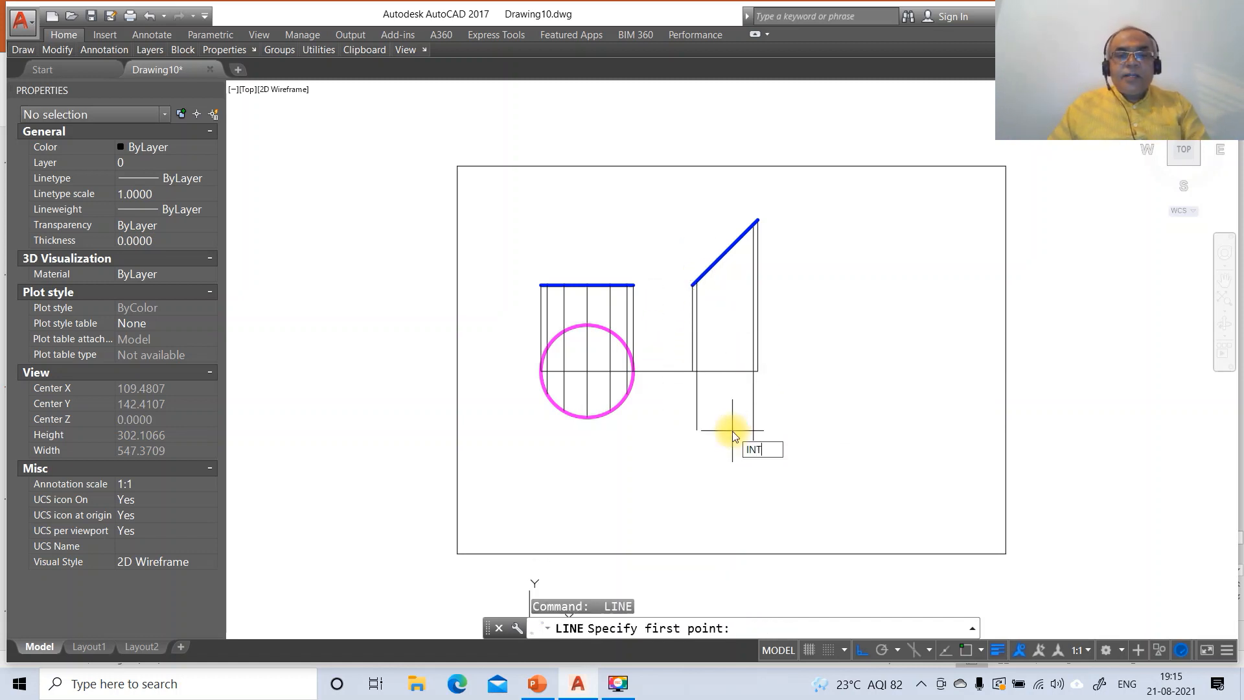
key(Return)
click(552, 350)
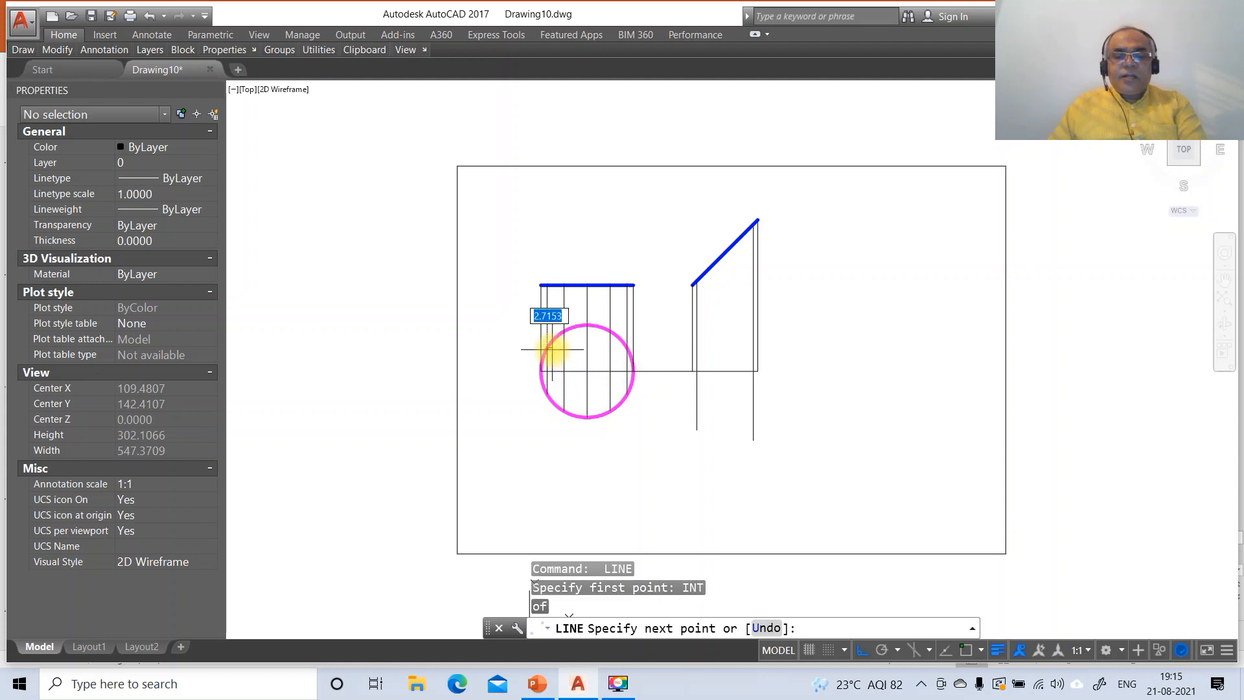
key(Return)
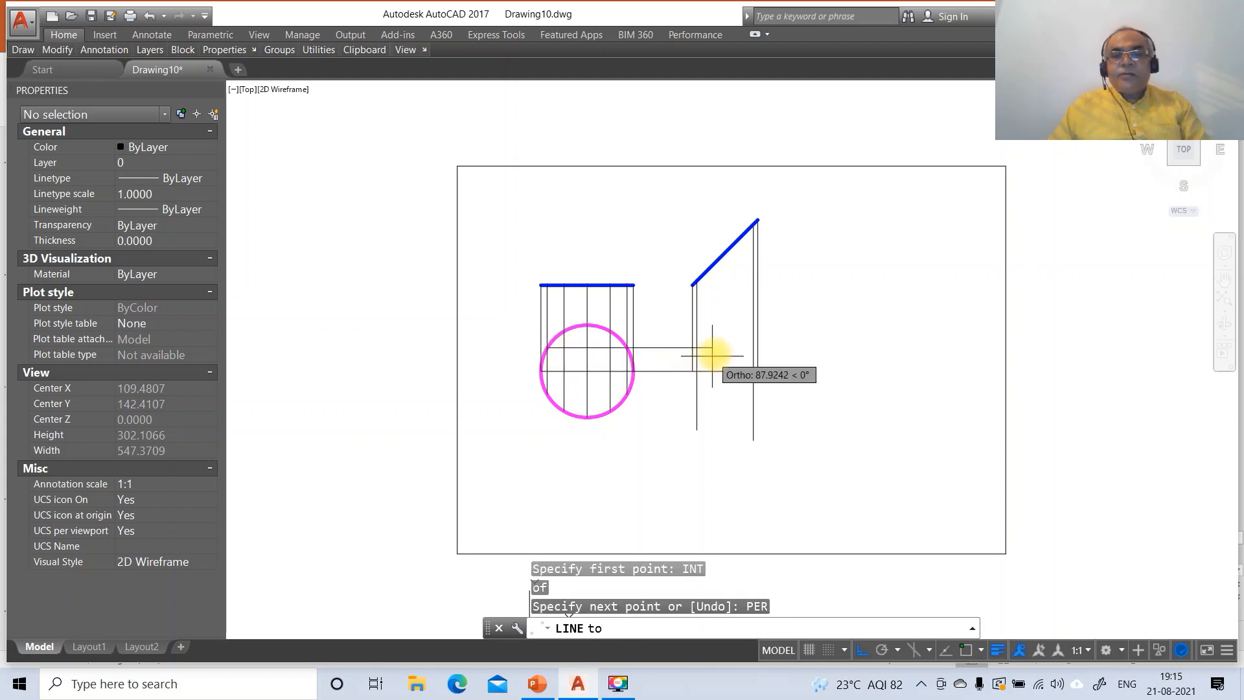
click(750, 352)
key(Return)
Draw a horizontal projector from the circle's lower intersection with its second vertical line, perpendicular to the same far projector.
key(Return)
text(int)
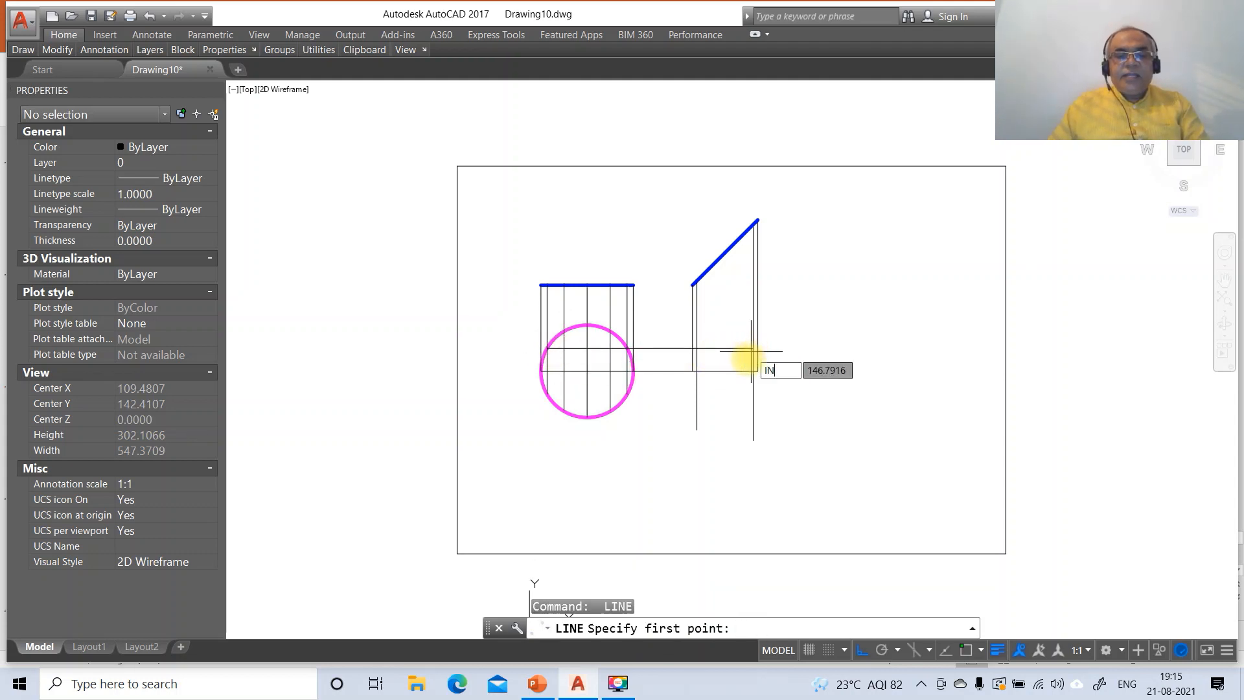
key(Return)
click(548, 392)
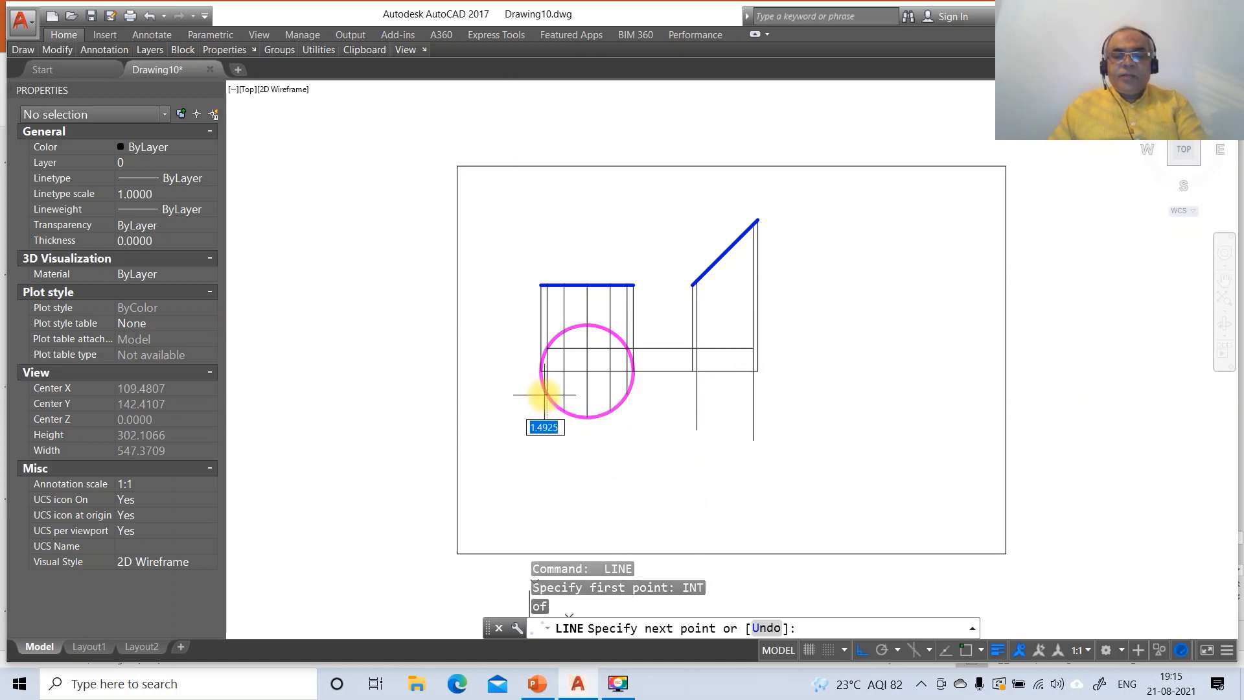
text(PER)
key(Return)
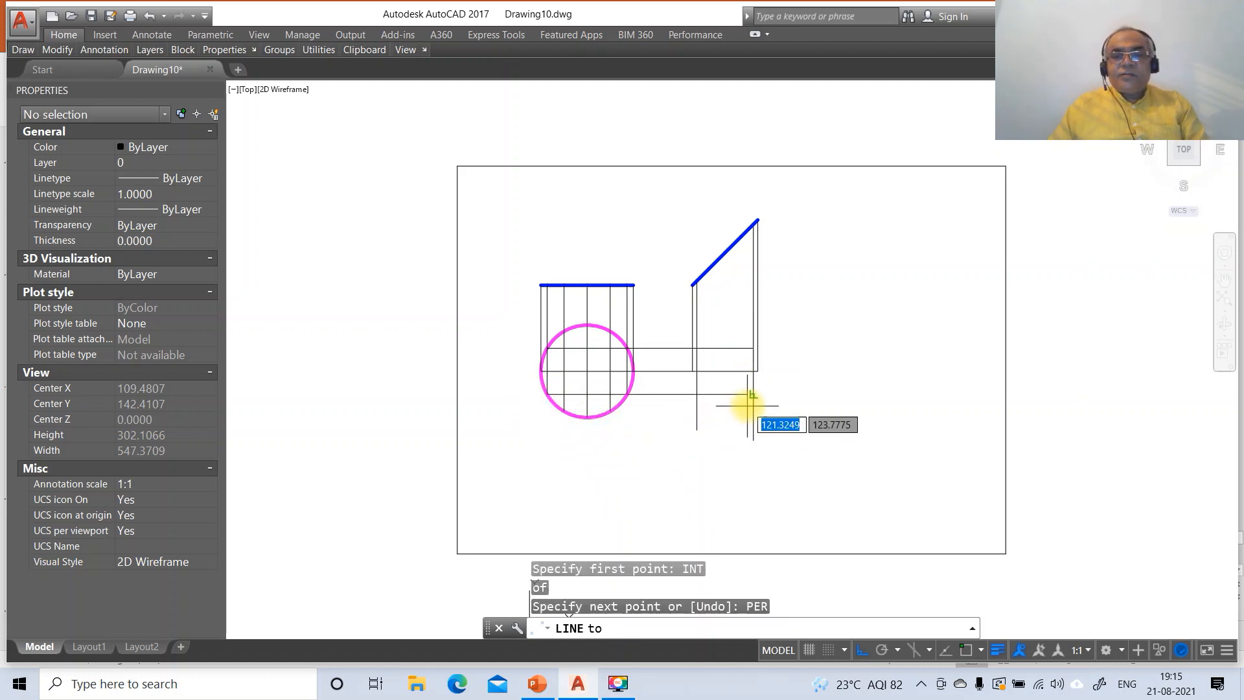
click(752, 404)
key(Return)
Trim the two inner vertical projectors below the horizontal projector from the circle's lower intersection point.
text(tr)
key(Return)
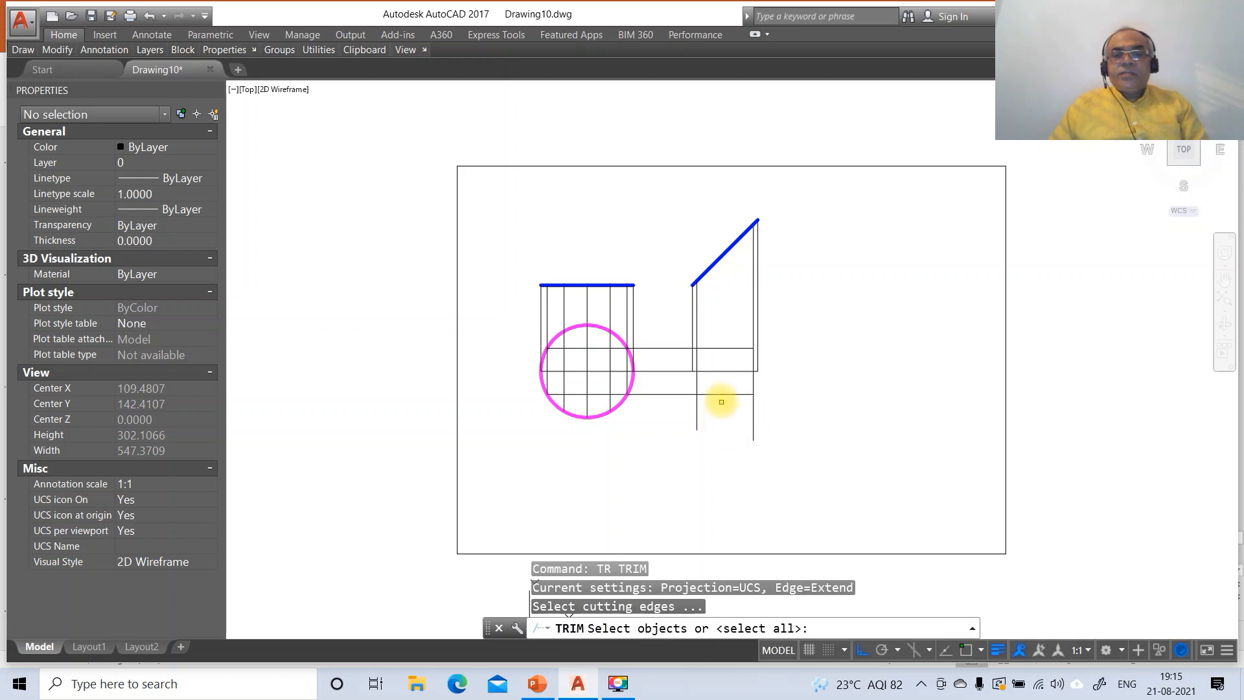
click(721, 394)
key(Return)
click(763, 404)
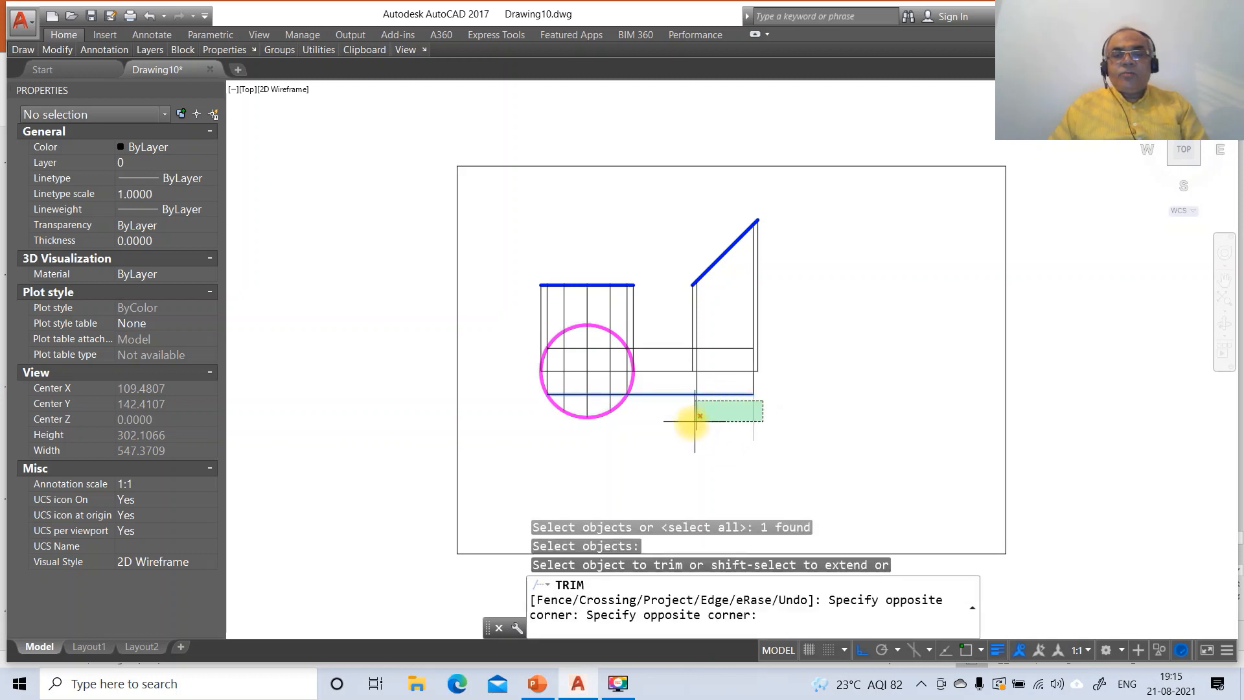
click(691, 422)
key(Return)
Draw a vertical projector from the second division point below the inclined line's upper end, extending past the circle's bottom level.
text(l)
key(Return)
text(E)
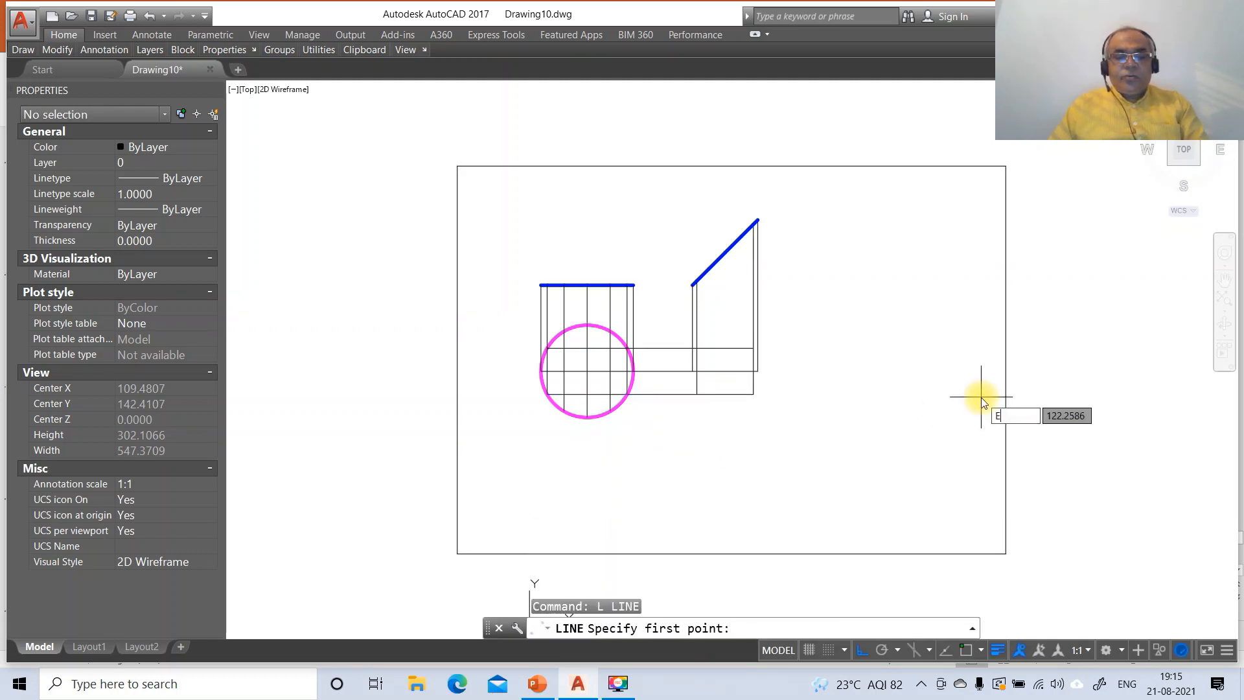
text(ND)
key(Return)
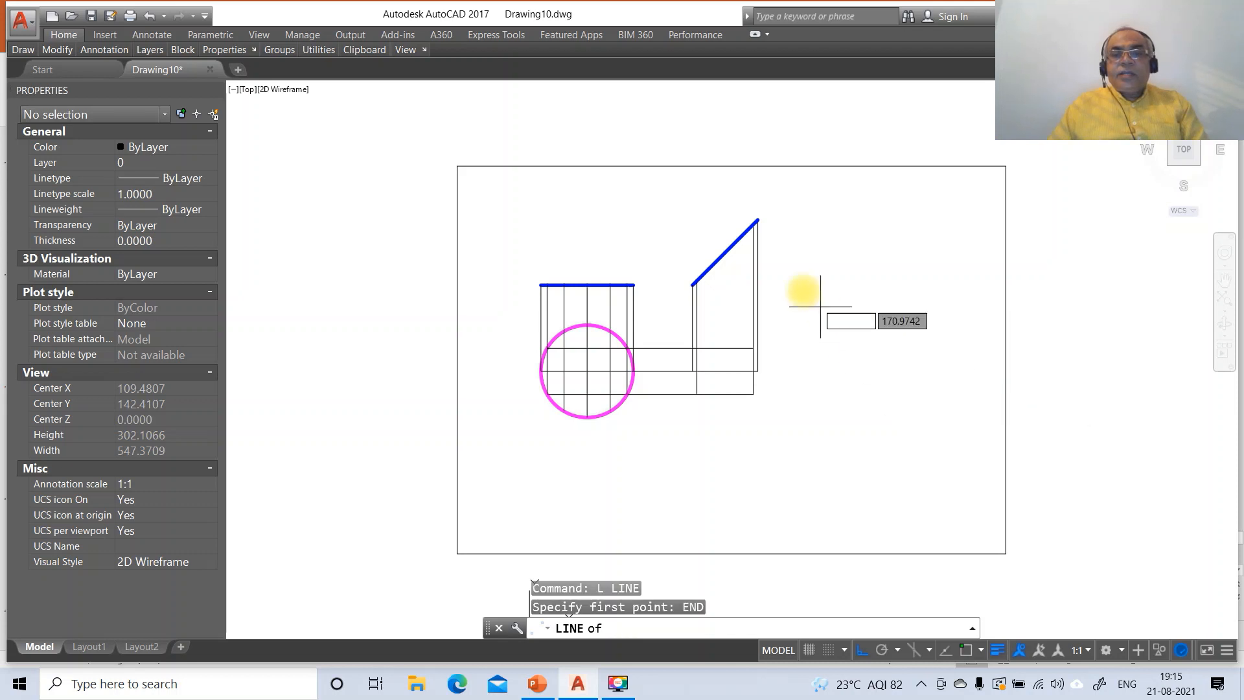
click(743, 239)
click(757, 457)
key(Return)
Draw a vertical projector from the second division point above the inclined line's lower end, extending past the circle's bottom level.
key(Return)
text(END)
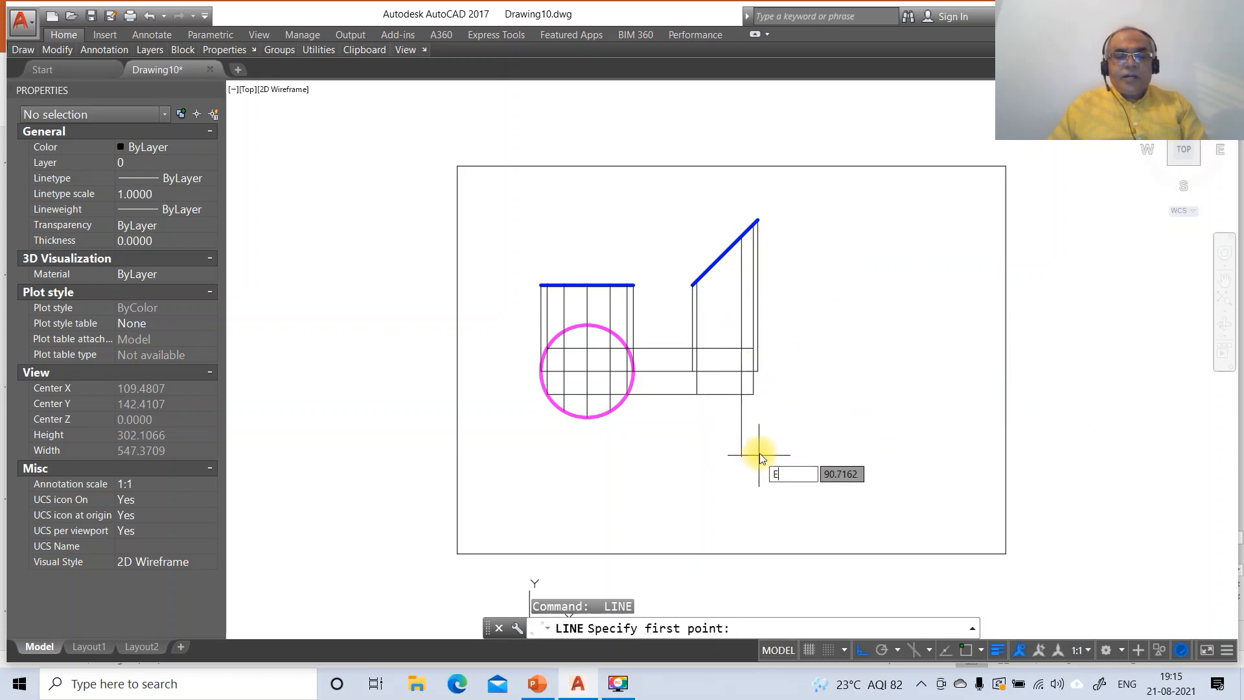
key(Return)
click(708, 267)
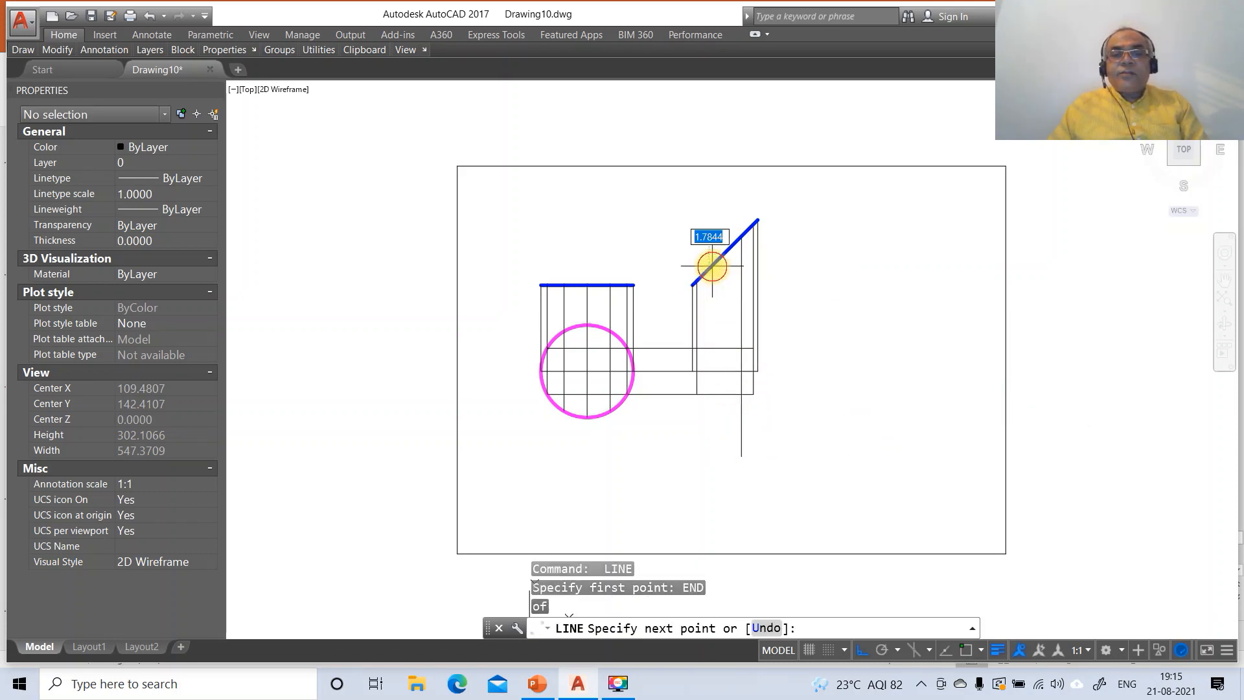
click(733, 442)
key(Return)
Draw a horizontal projector from the circle's upper intersection with its third vertical line, perpendicular to the third projector from the inclined line's upper end.
key(Return)
text(INT)
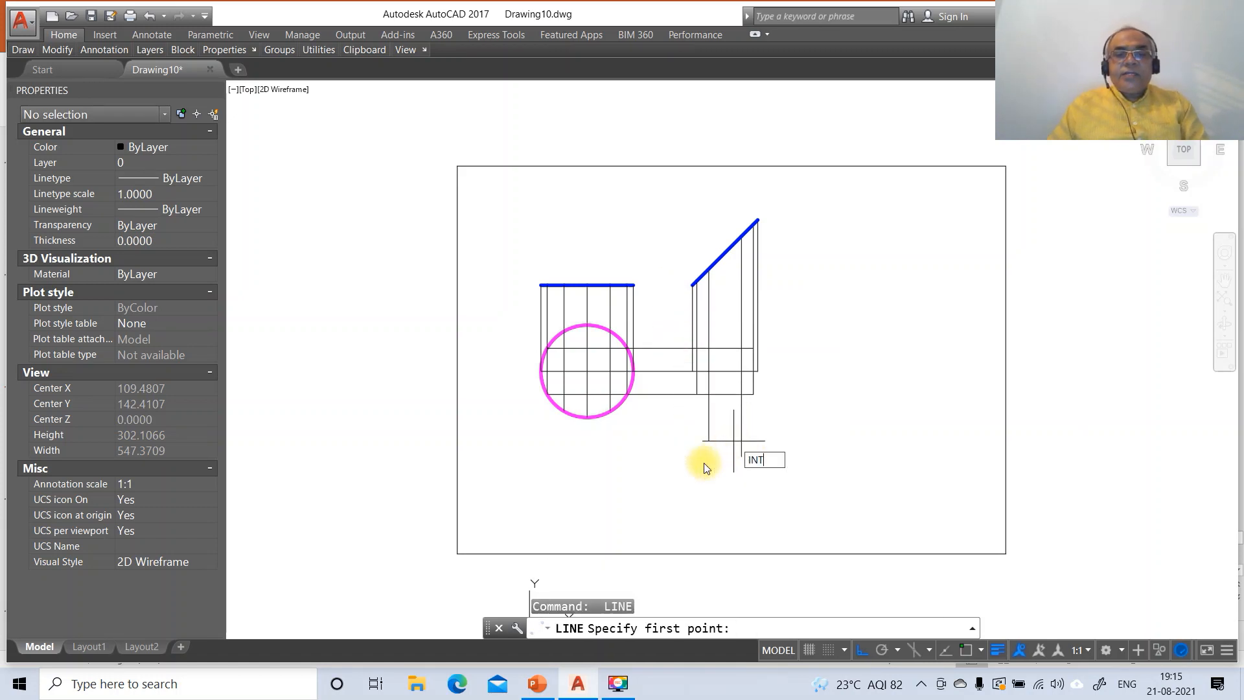
key(Return)
click(564, 371)
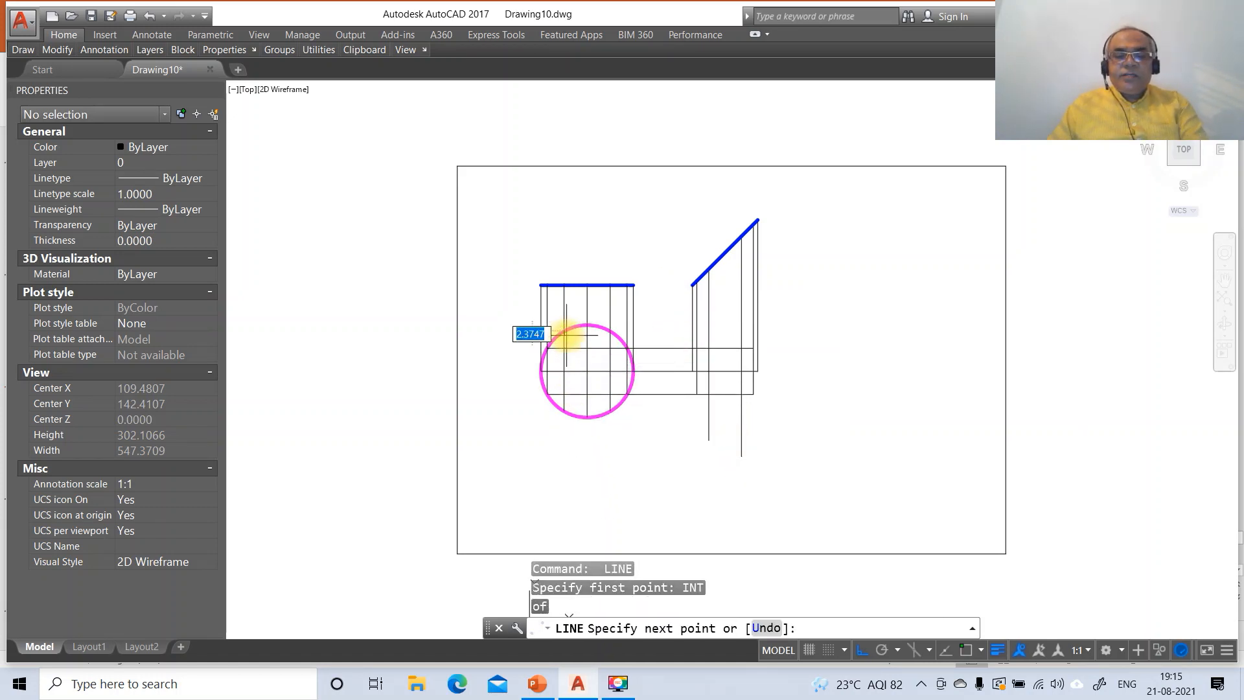
key(Return)
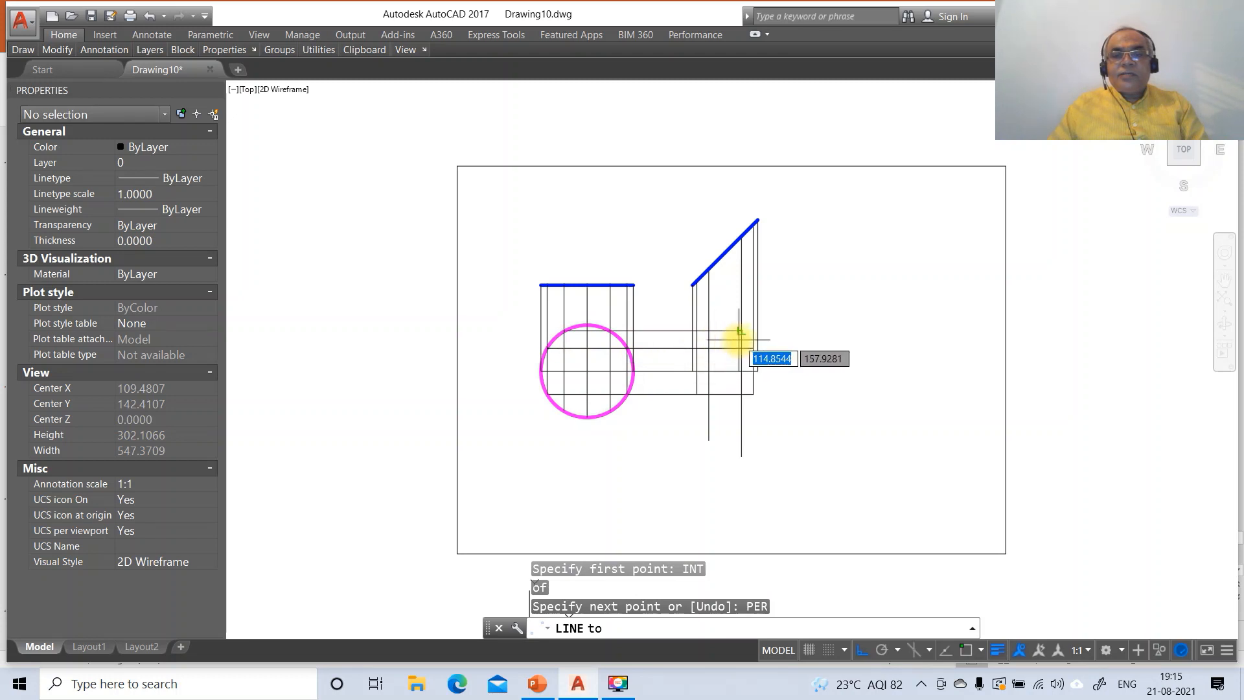
click(737, 341)
key(Return)
Draw a horizontal projector from the circle's lower intersection with its third vertical line, perpendicular to the third projector from the inclined line's upper end.
key(Return)
text(INT)
key(Return)
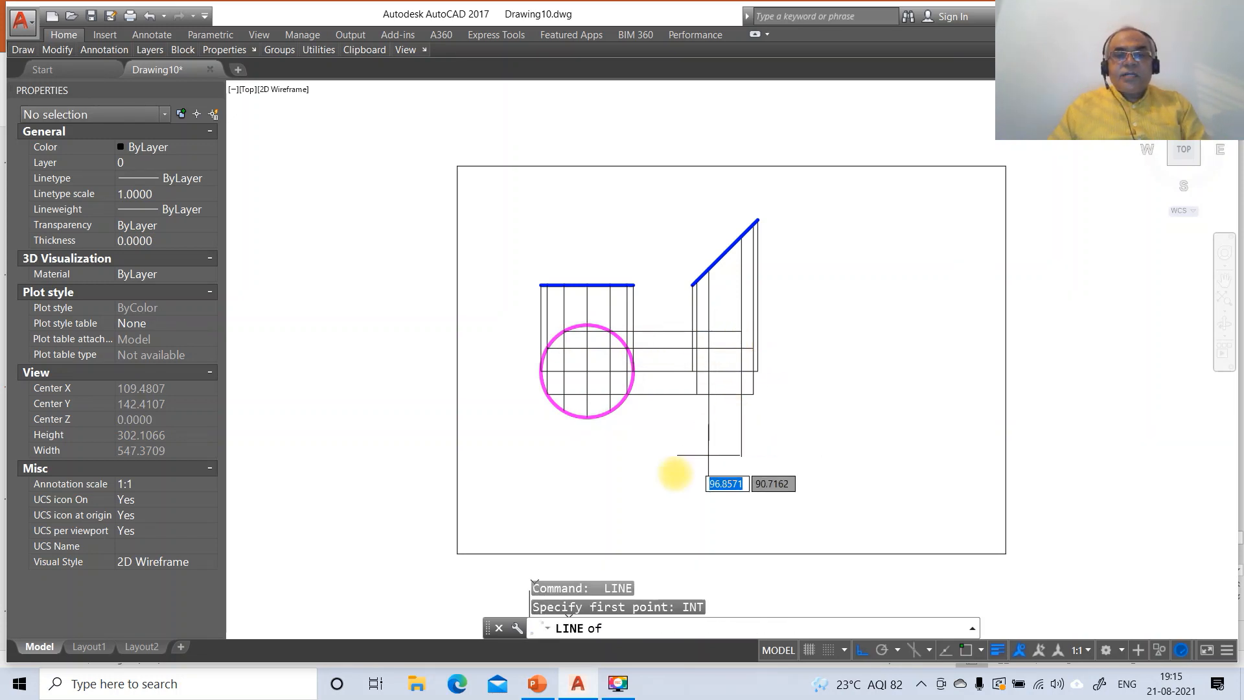
click(567, 409)
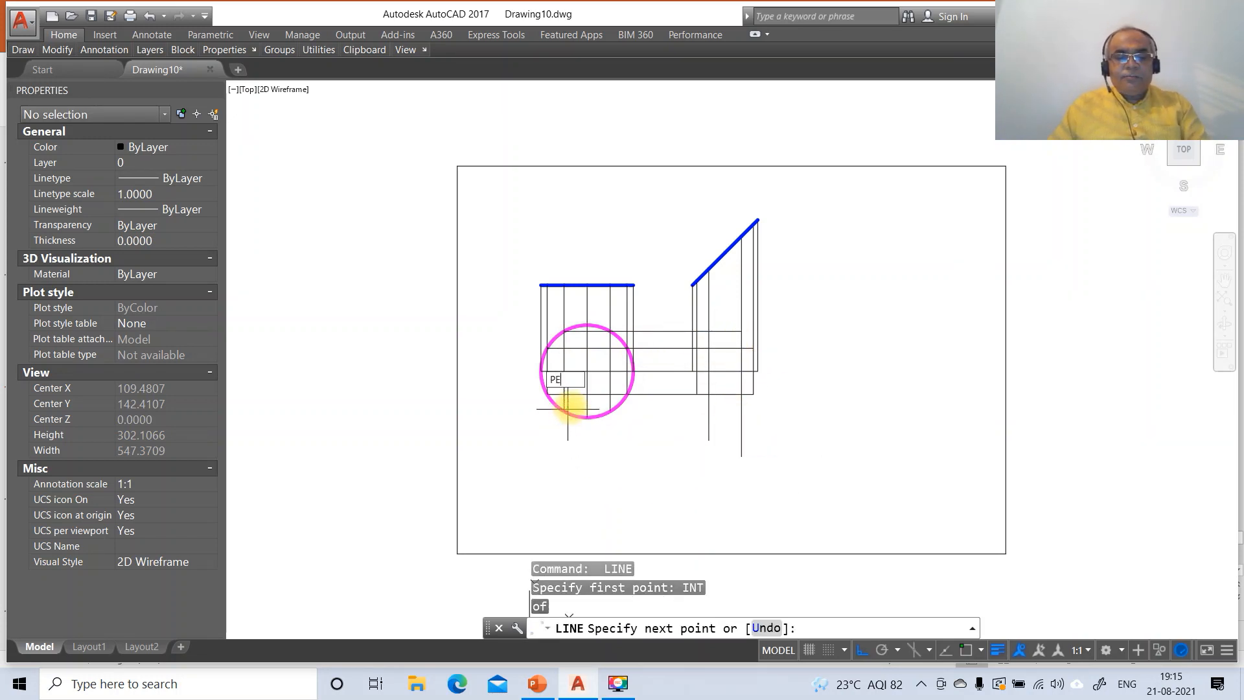
text(PER)
key(Return)
click(737, 419)
key(Return)
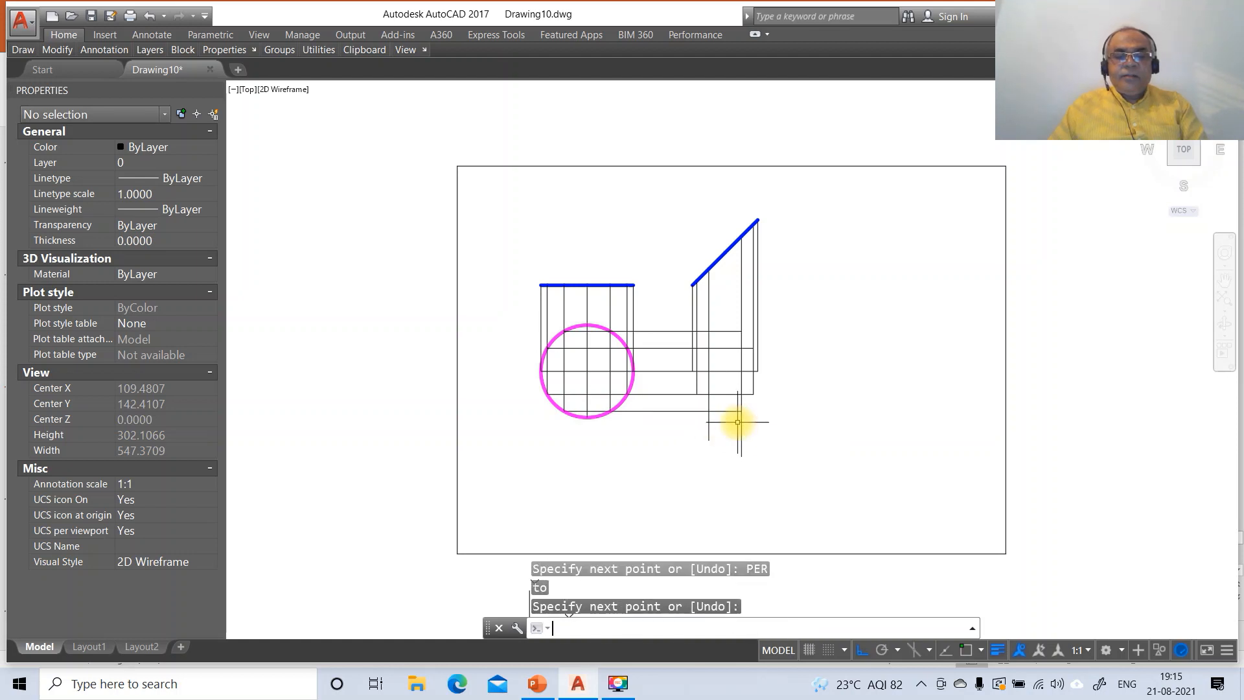
Trim the third pair of vertical projectors below the lowest horizontal projector.
text(TR)
key(Return)
click(725, 410)
key(Return)
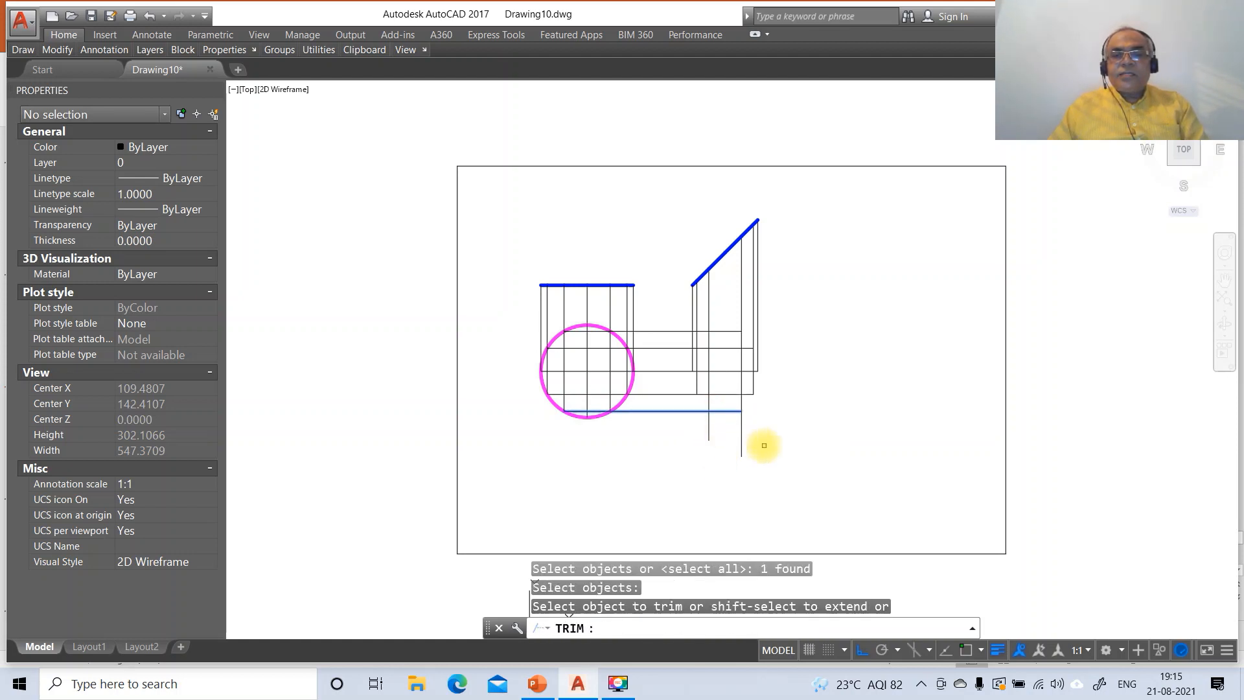
click(775, 443)
click(686, 447)
key(Return)
Draw a vertical projector from the centre division point of the inclined line, extending past the circle's bottom level.
text(L)
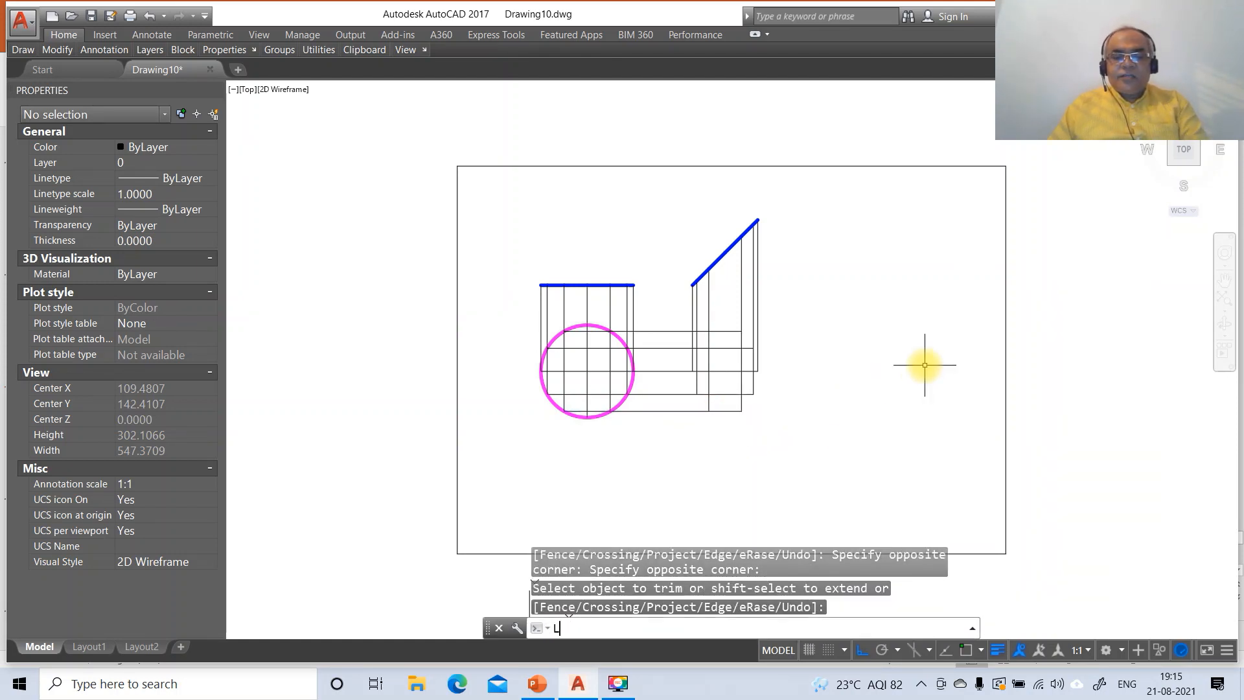
key(Return)
text(END)
key(Return)
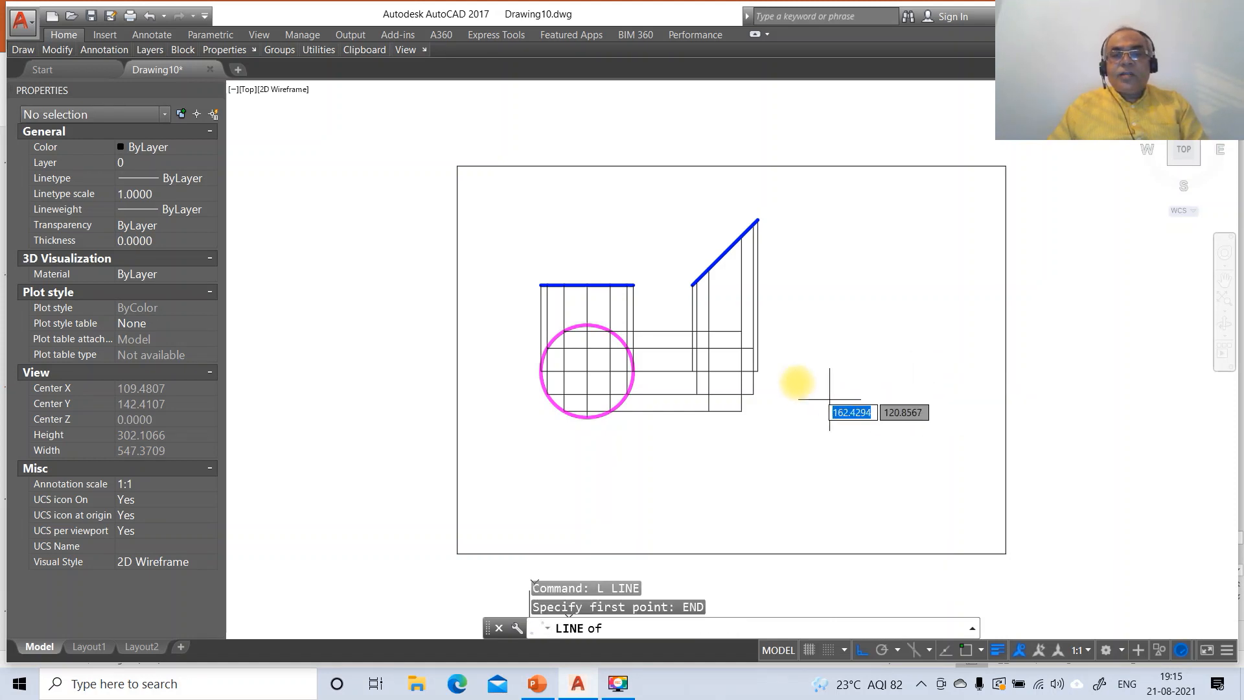
click(722, 252)
click(752, 453)
key(Return)
Draw a horizontal projector from the circle's topmost intersection with its vertical centreline, perpendicular to the inclined line's centre projector.
key(Return)
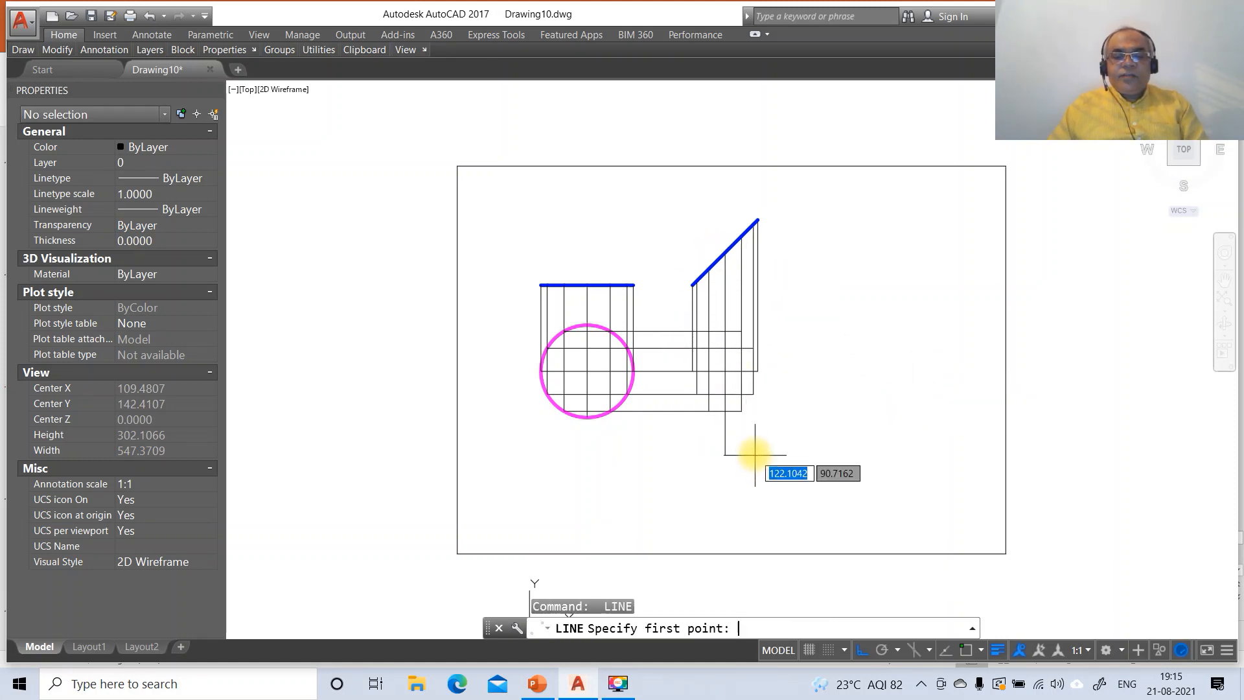
text(INT)
key(Return)
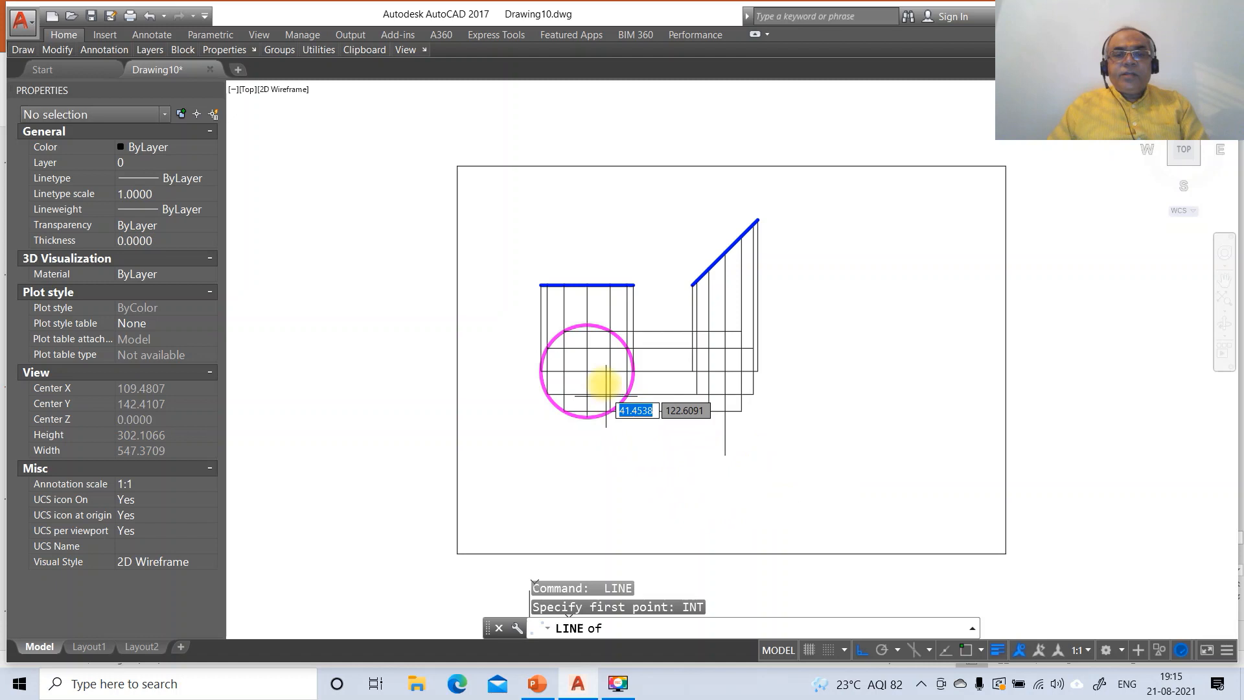
click(588, 324)
text(PER)
key(Return)
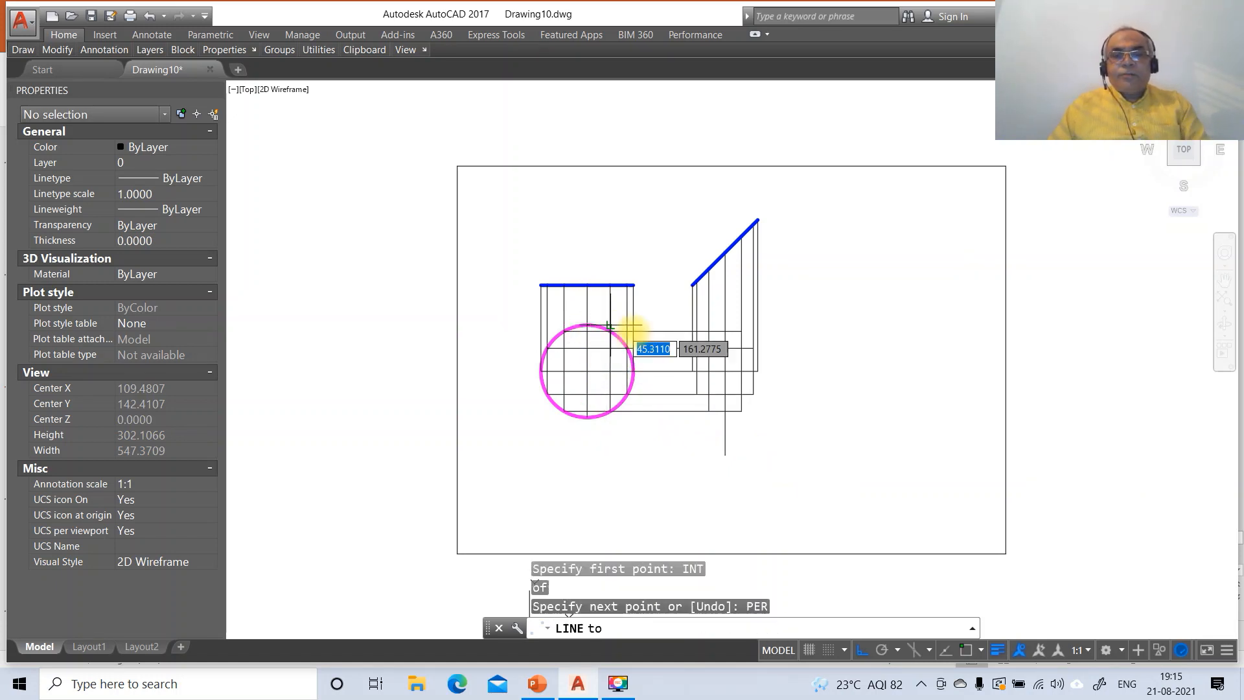
click(725, 324)
key(Return)
Draw a horizontal projector from the circle's bottommost intersection with its vertical centreline, perpendicular to the inclined line's centre projector.
key(Return)
text(INT)
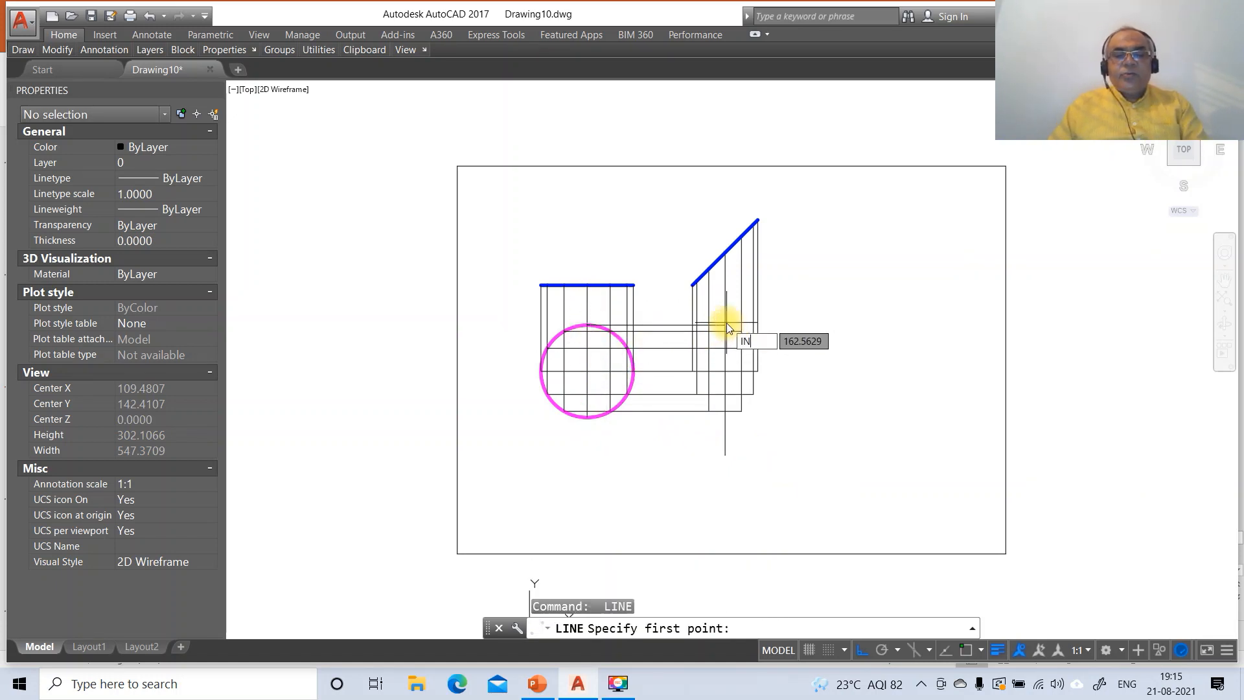
key(Return)
click(586, 419)
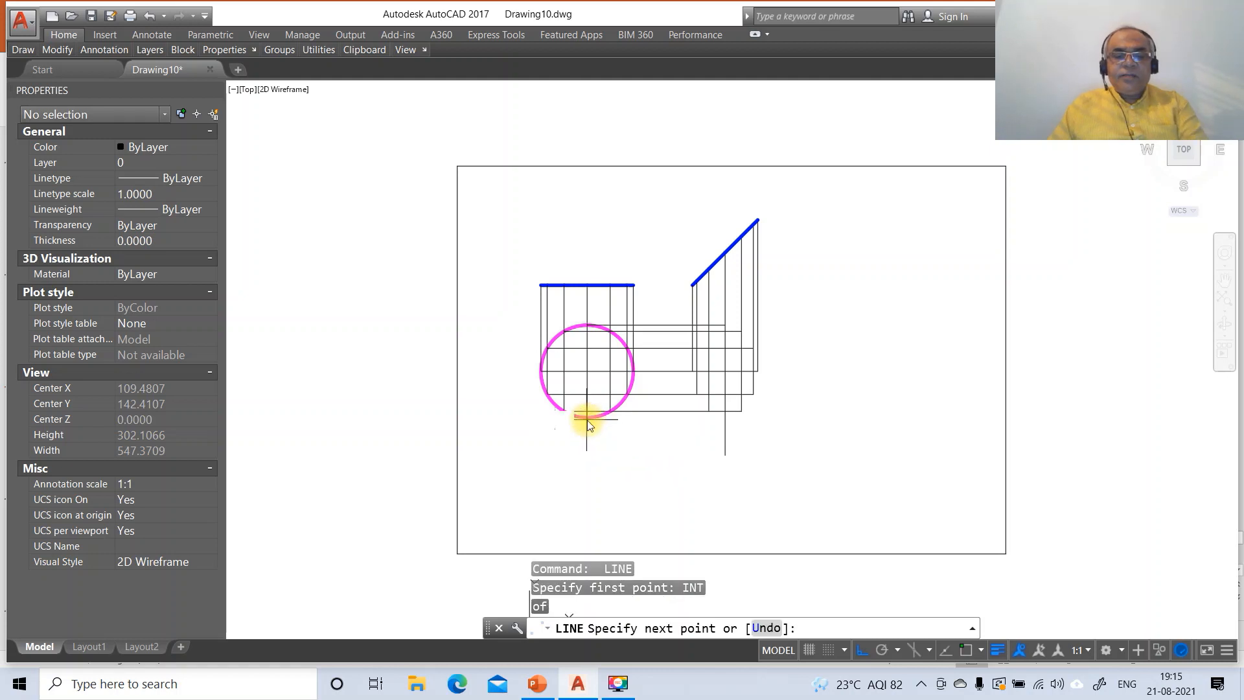
text(PER)
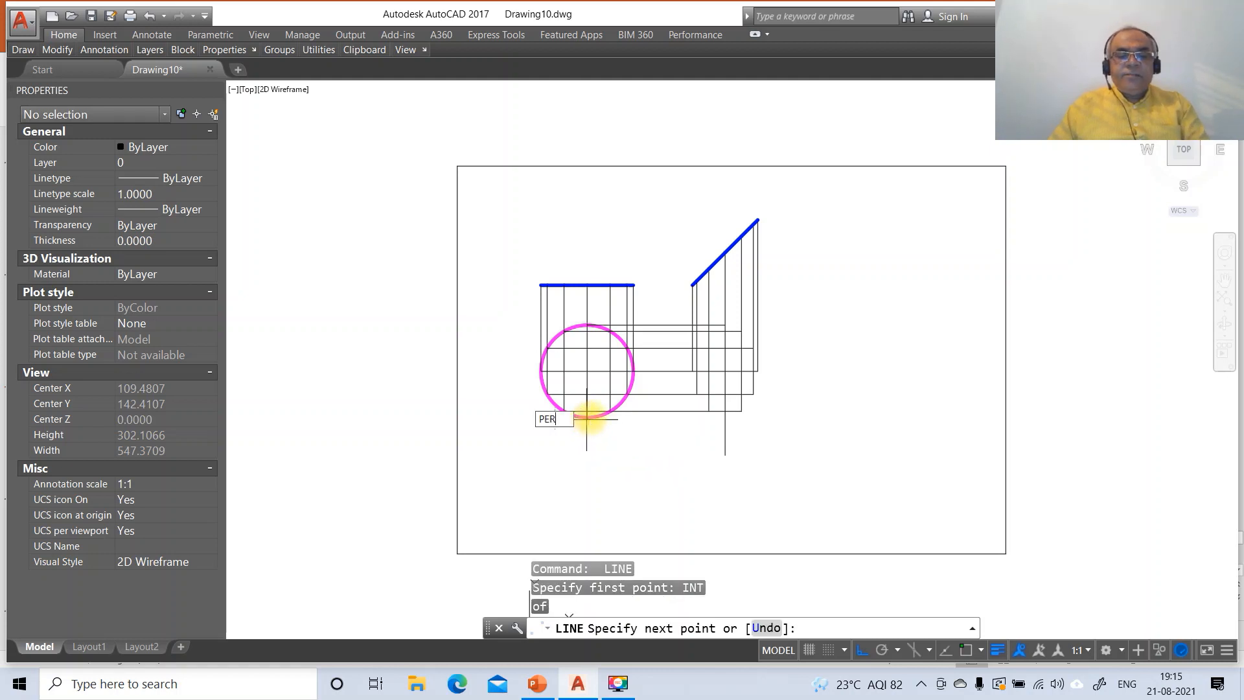
key(Return)
click(725, 421)
key(Return)
Fillet the inclined line's centre projector and the lowest horizontal projector with zero radius into a sharp corner.
text(F)
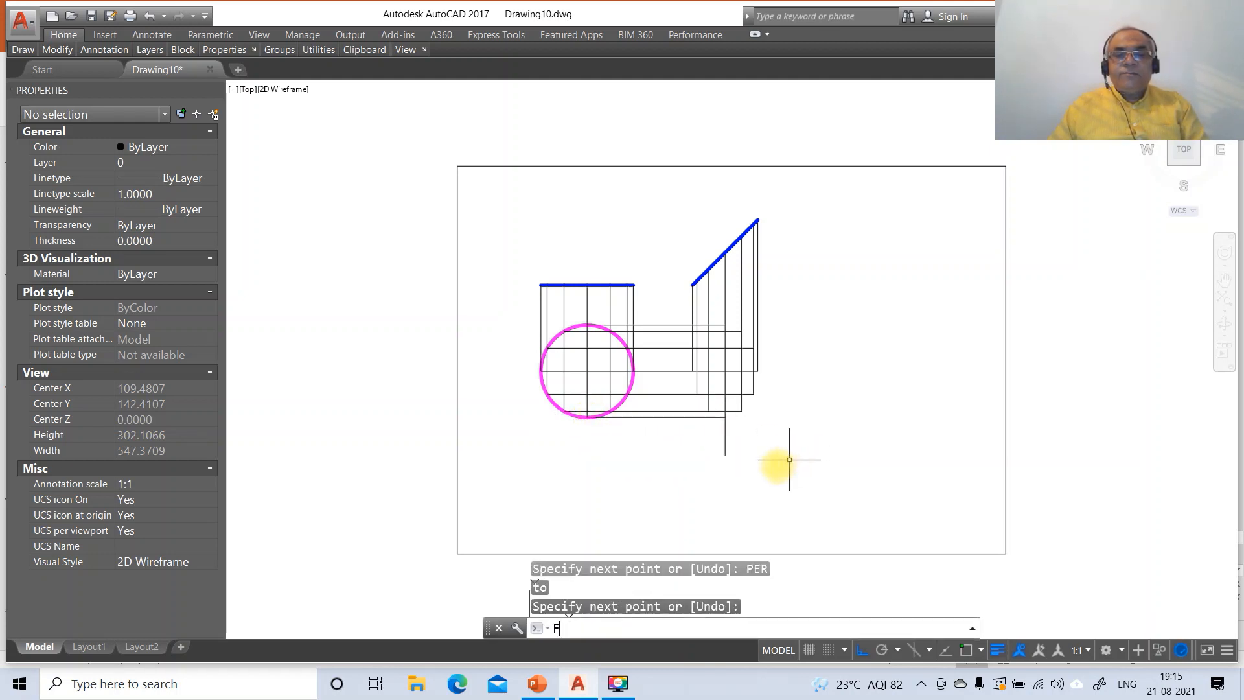
key(Return)
click(716, 417)
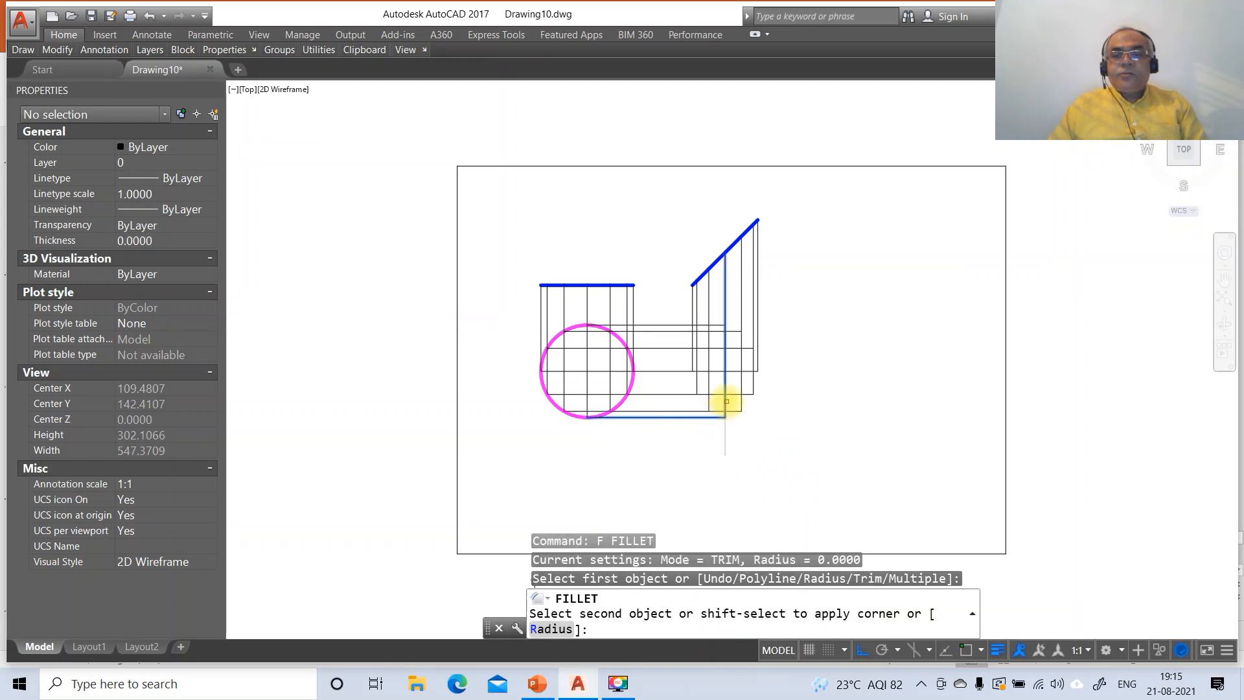
click(726, 403)
Draw an ellipse centred where the centre projectors cross, through the centre projector's topmost intersection and the outermost projector's end on the horizontal centreline.
text(Z)
key(Return)
text(W)
key(Return)
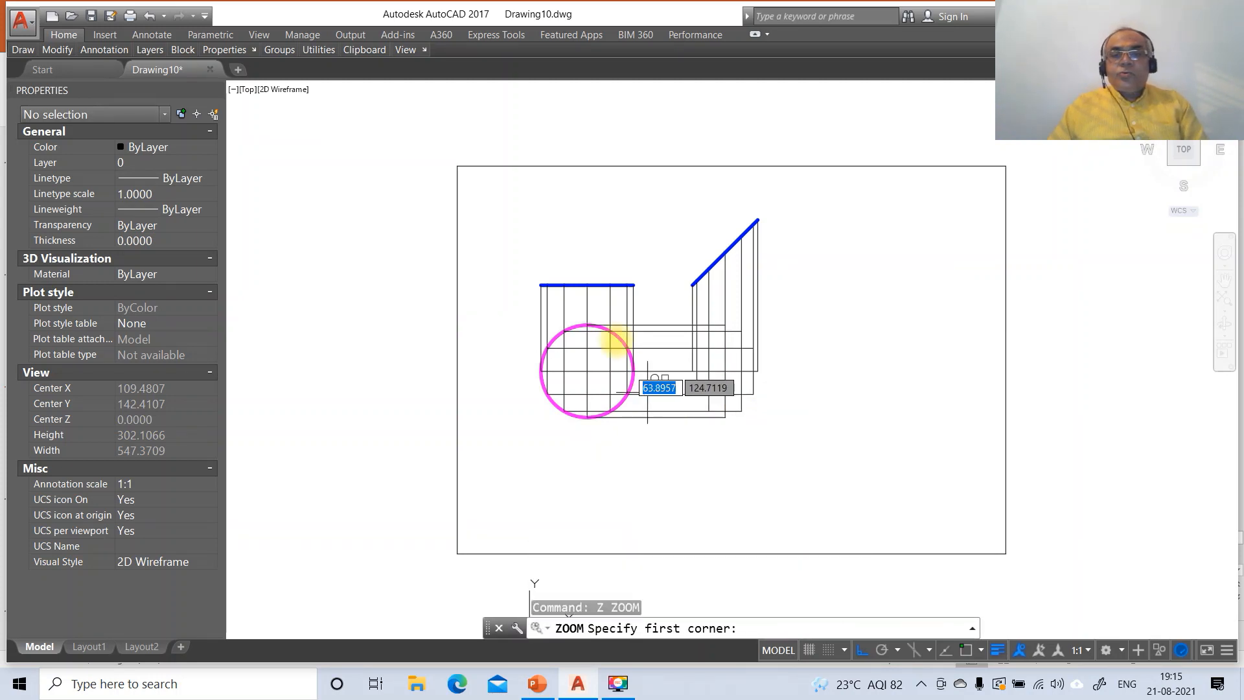
click(639, 203)
click(803, 433)
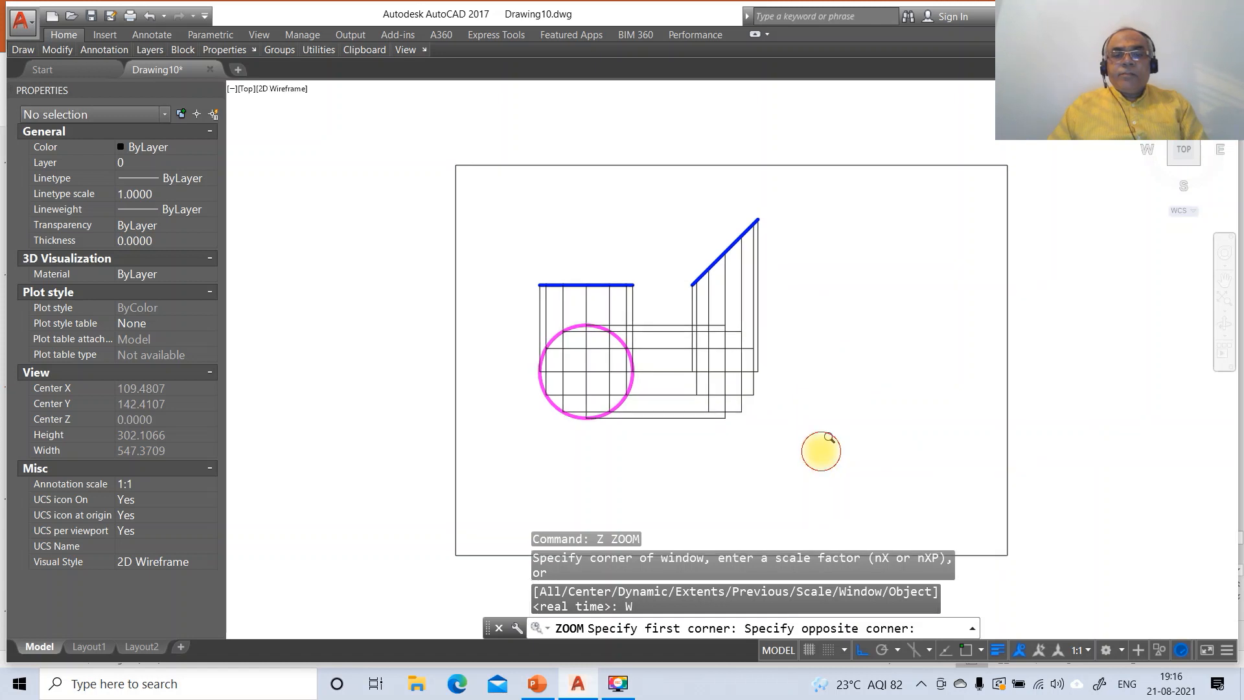
text(EL)
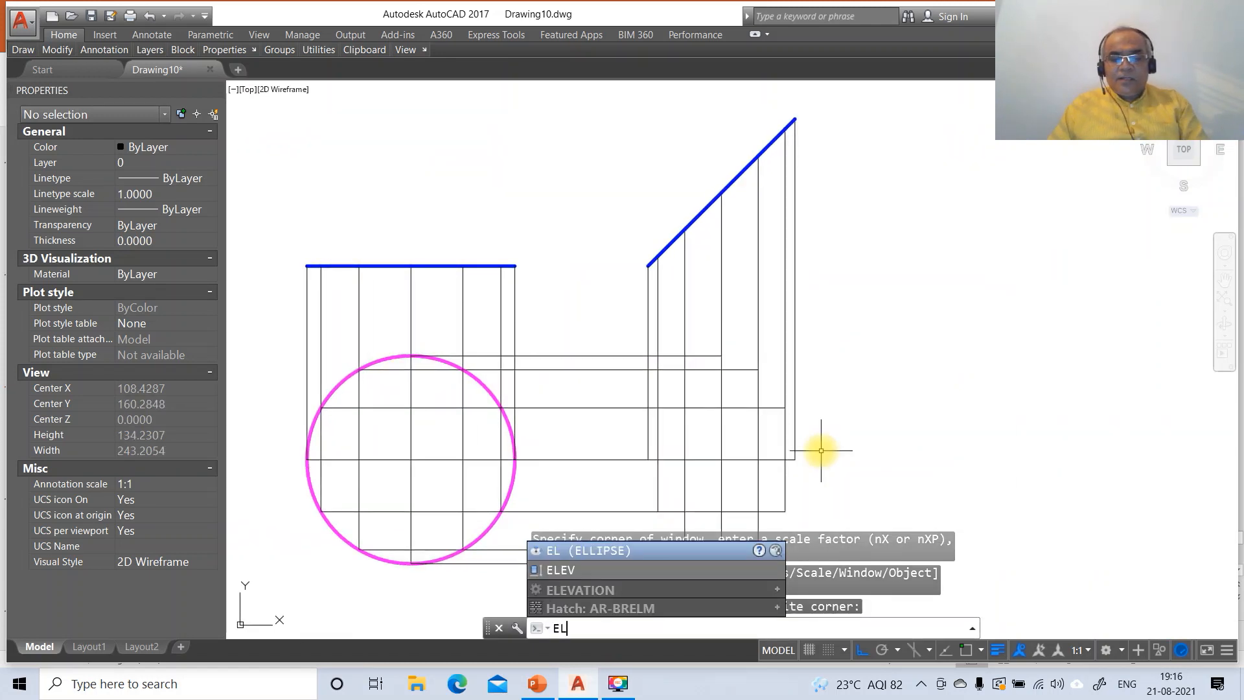
key(Return)
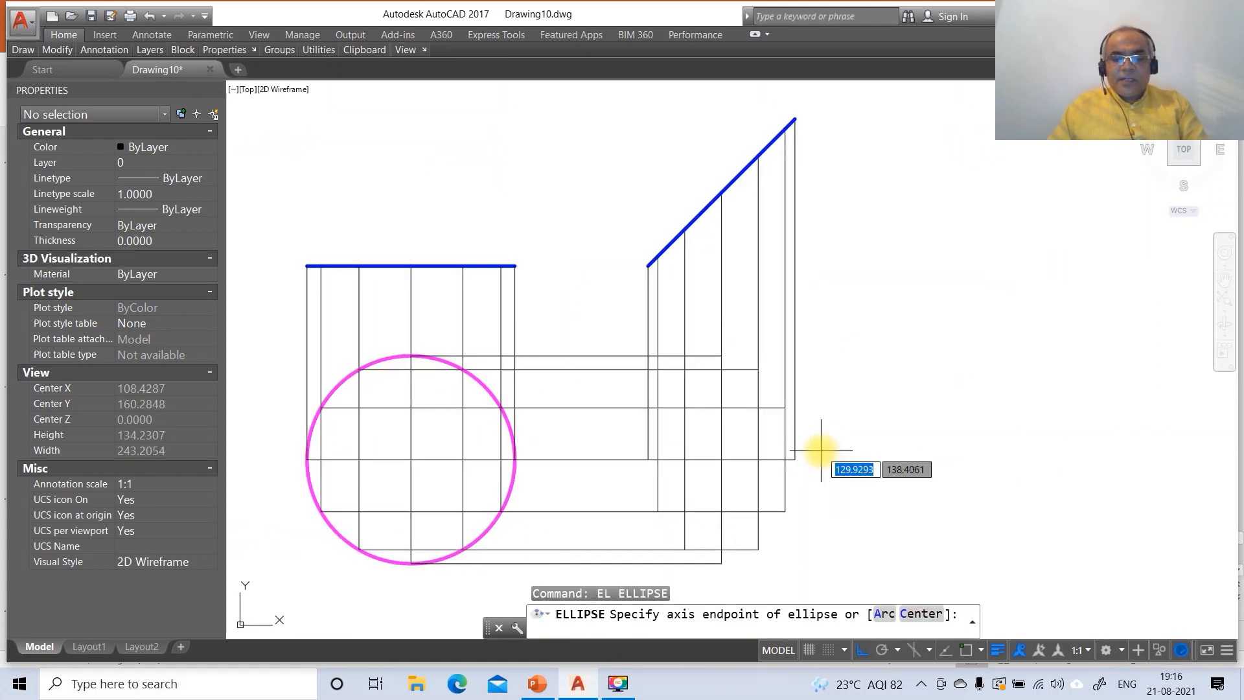
text(C)
key(Return)
text(INT)
key(Return)
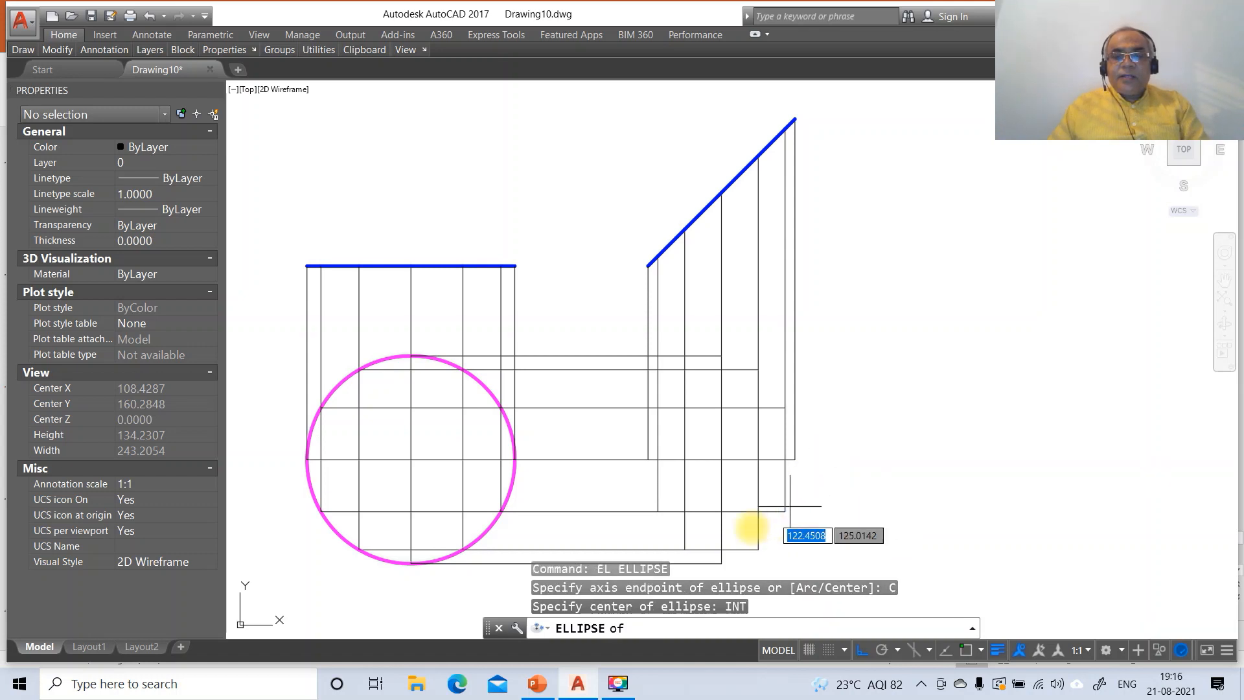
click(721, 460)
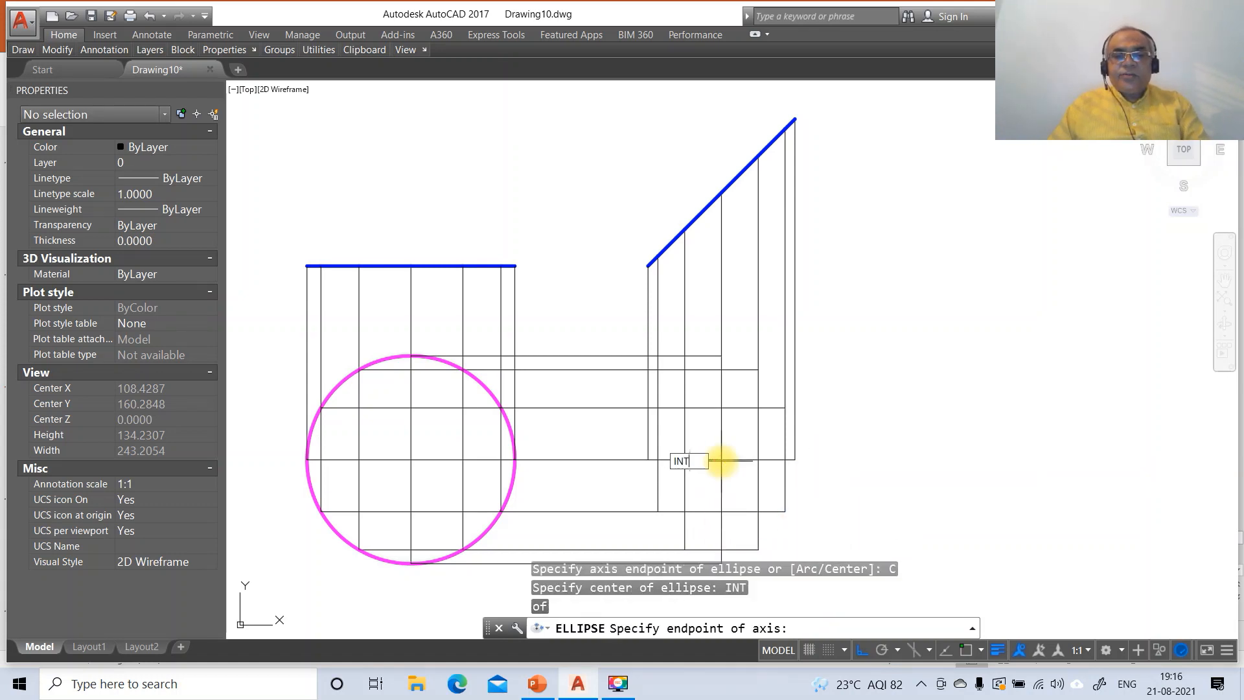
key(Return)
click(722, 356)
text(IN)
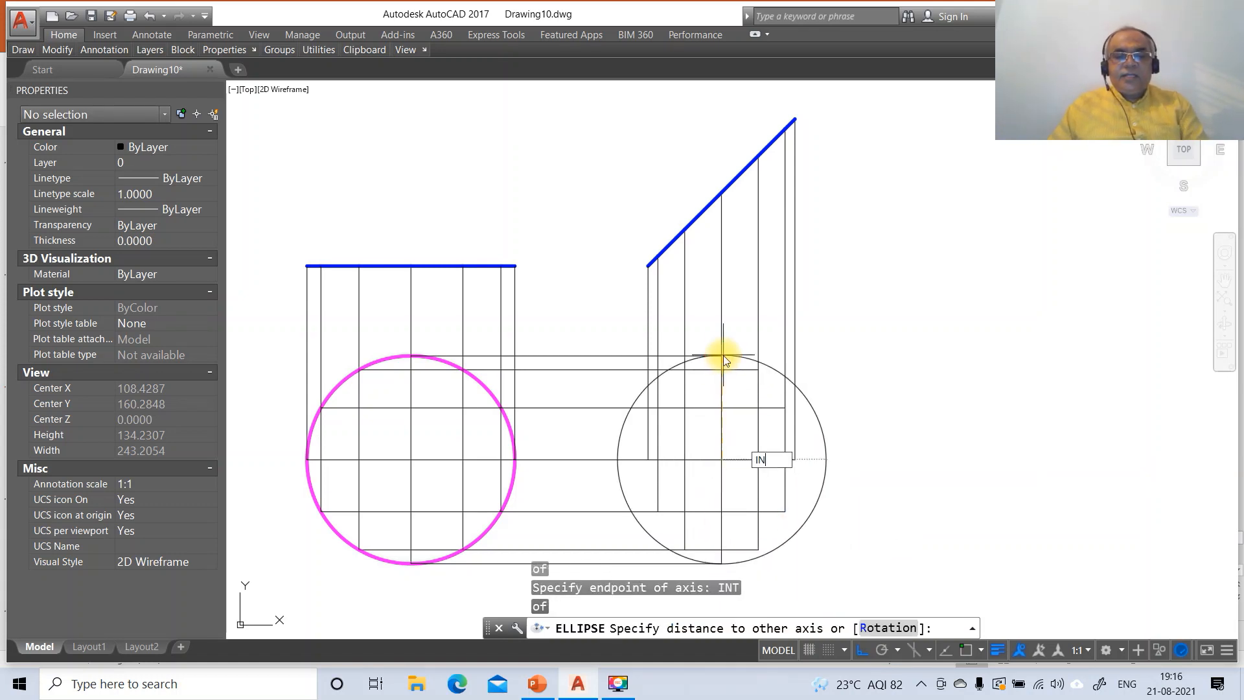
text(T)
key(Return)
click(795, 460)
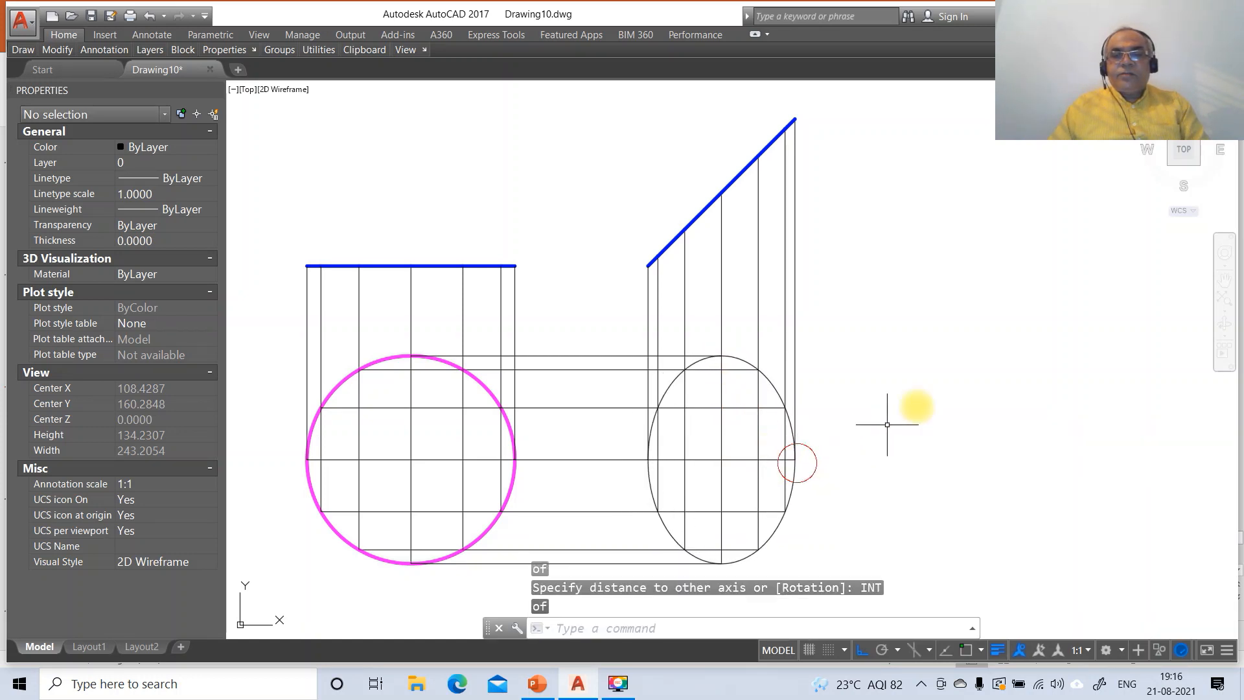
Move the ellipse to the TV layer and clear the selection.
click(745, 359)
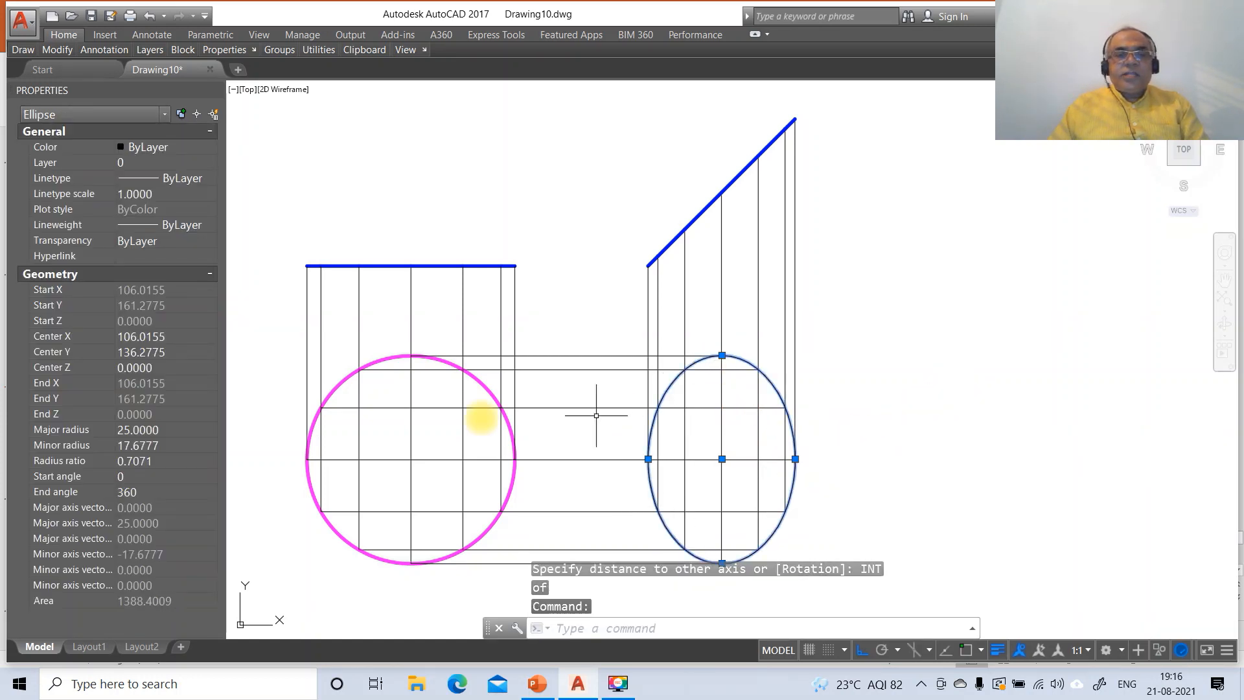
click(188, 162)
click(188, 162)
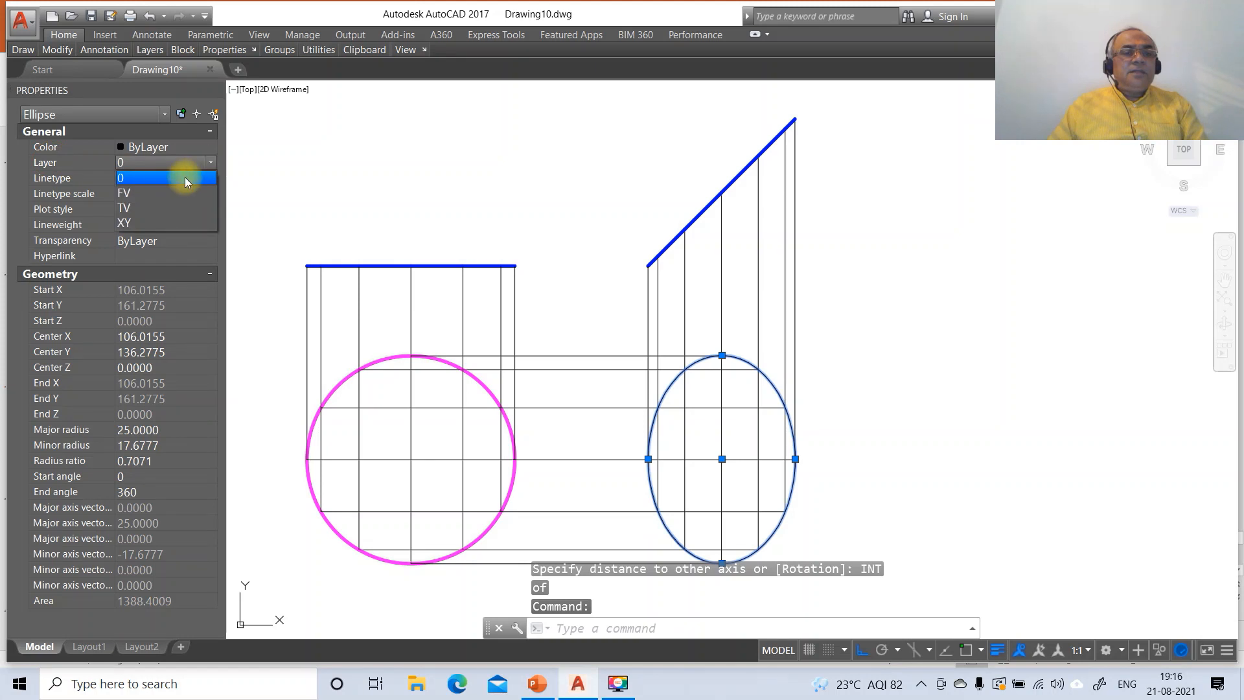
click(166, 206)
key(Escape)
key(Escape)
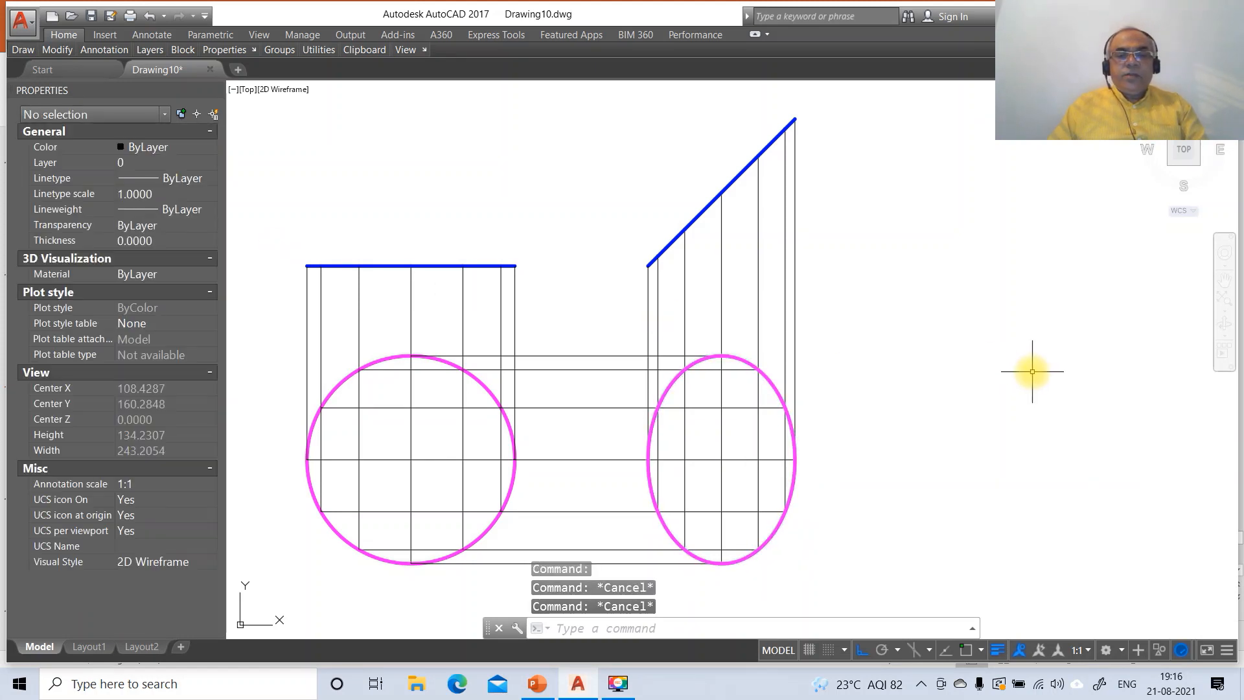
Break the horizontal centre projector at a single point, its intersection with the side of the ellipse nearest the circle.
text(br)
key(Return)
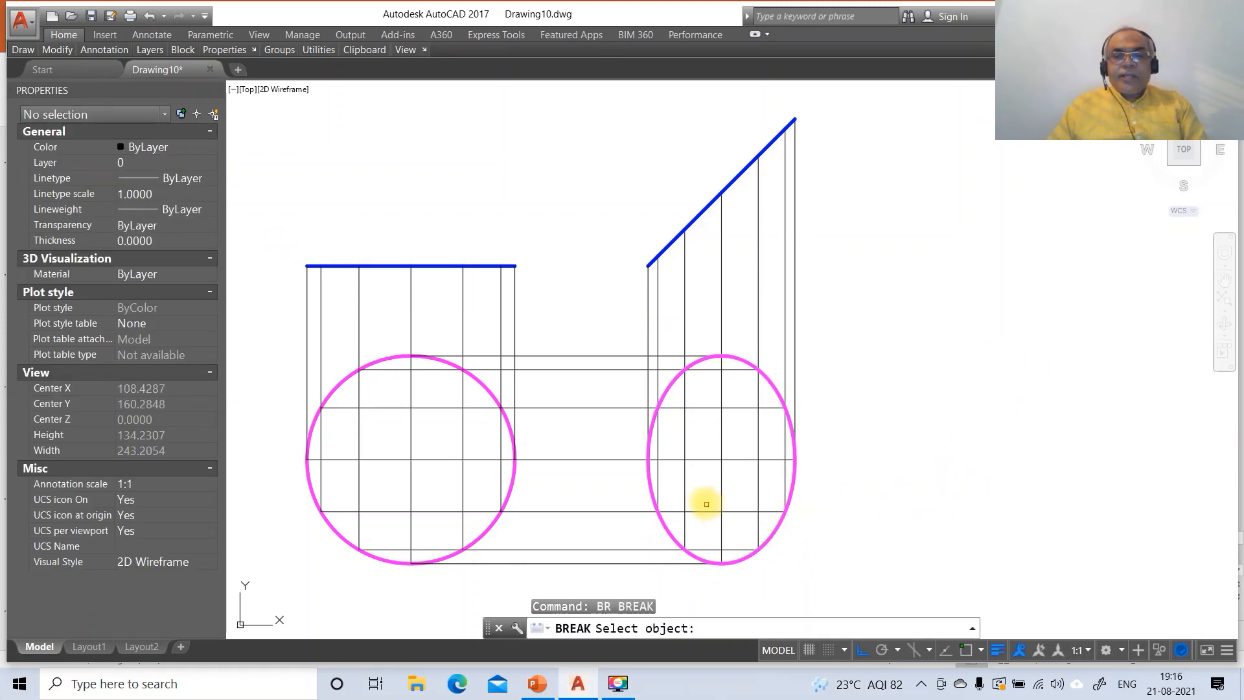
click(672, 463)
text(F)
key(Return)
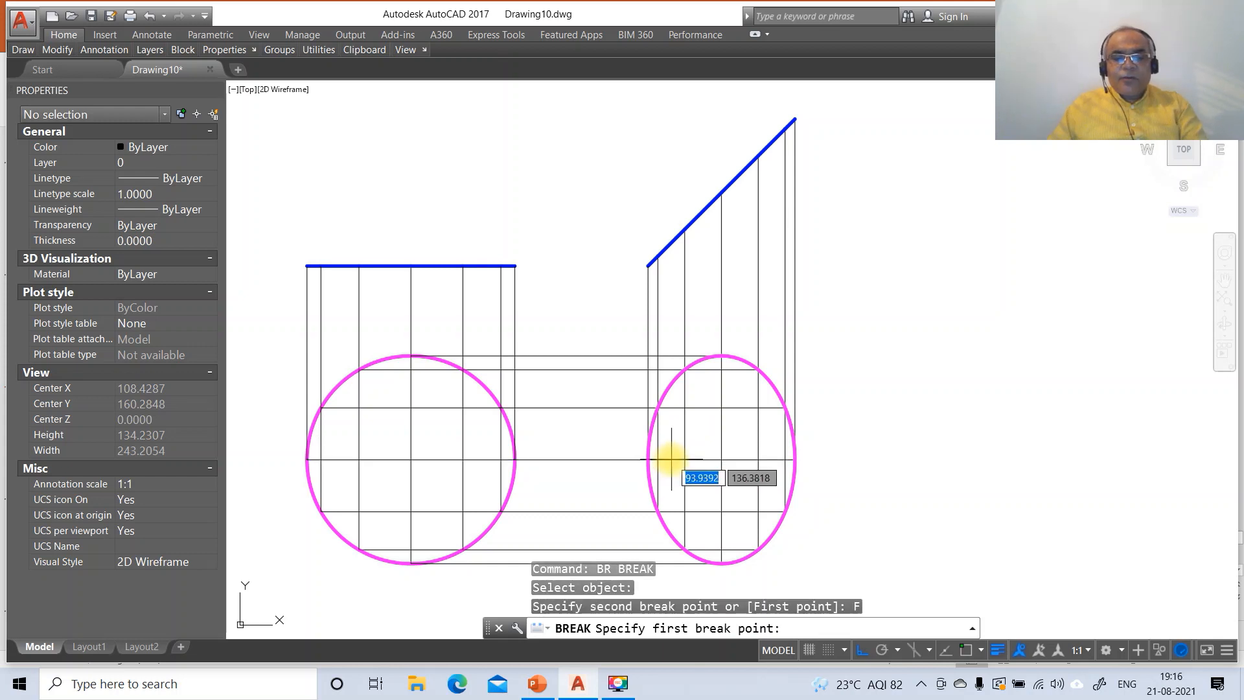
text(INT)
key(Return)
click(646, 460)
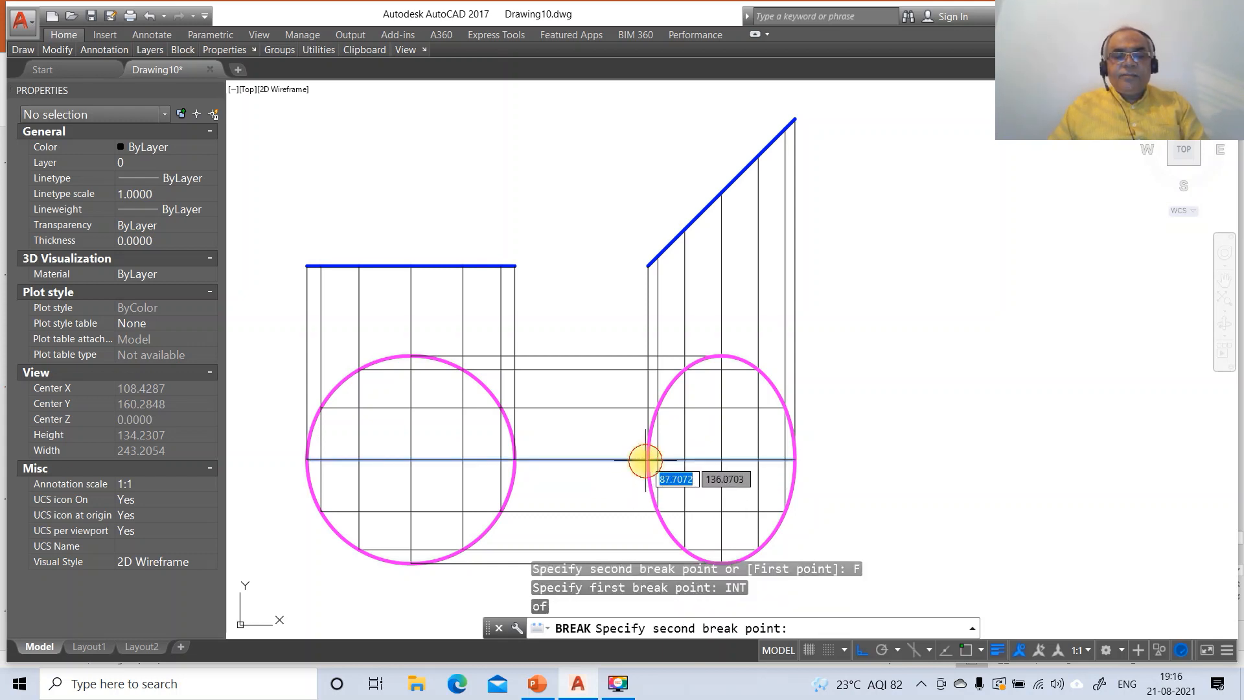
text(@)
key(Return)
Break the first horizontal projector above the centreline at its intersection with the side of the ellipse nearest the circle.
key(Return)
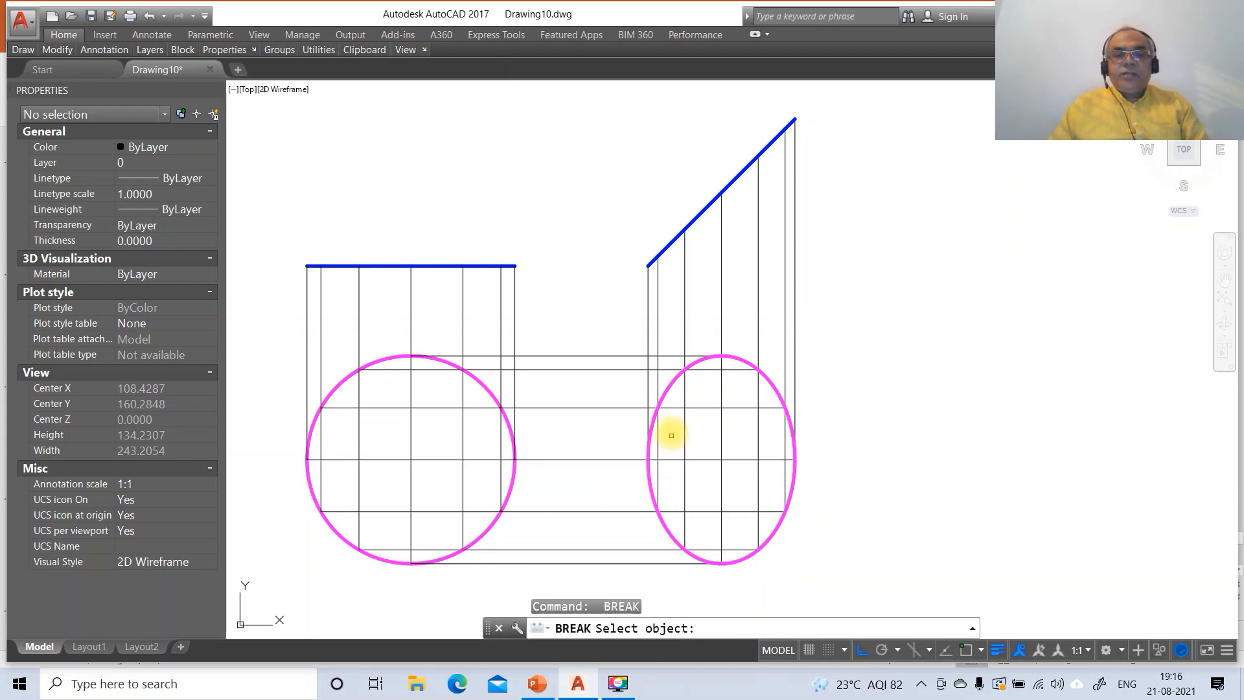
click(670, 408)
text(F)
key(Return)
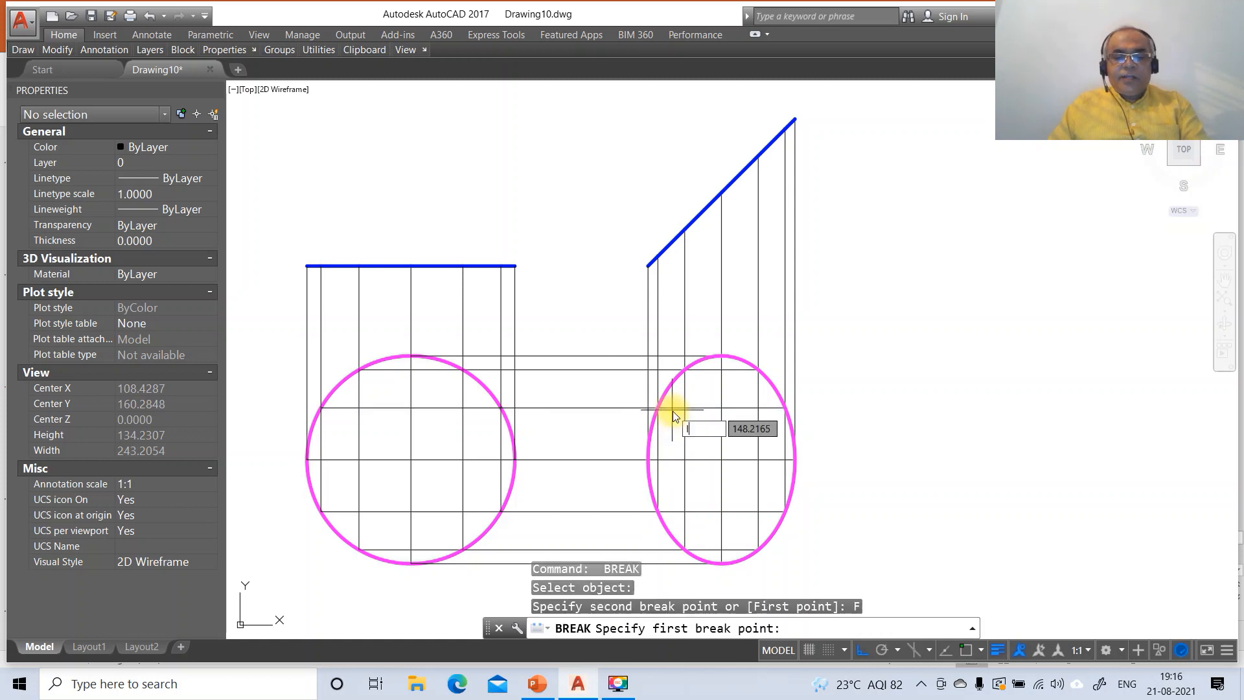
key(Return)
click(662, 412)
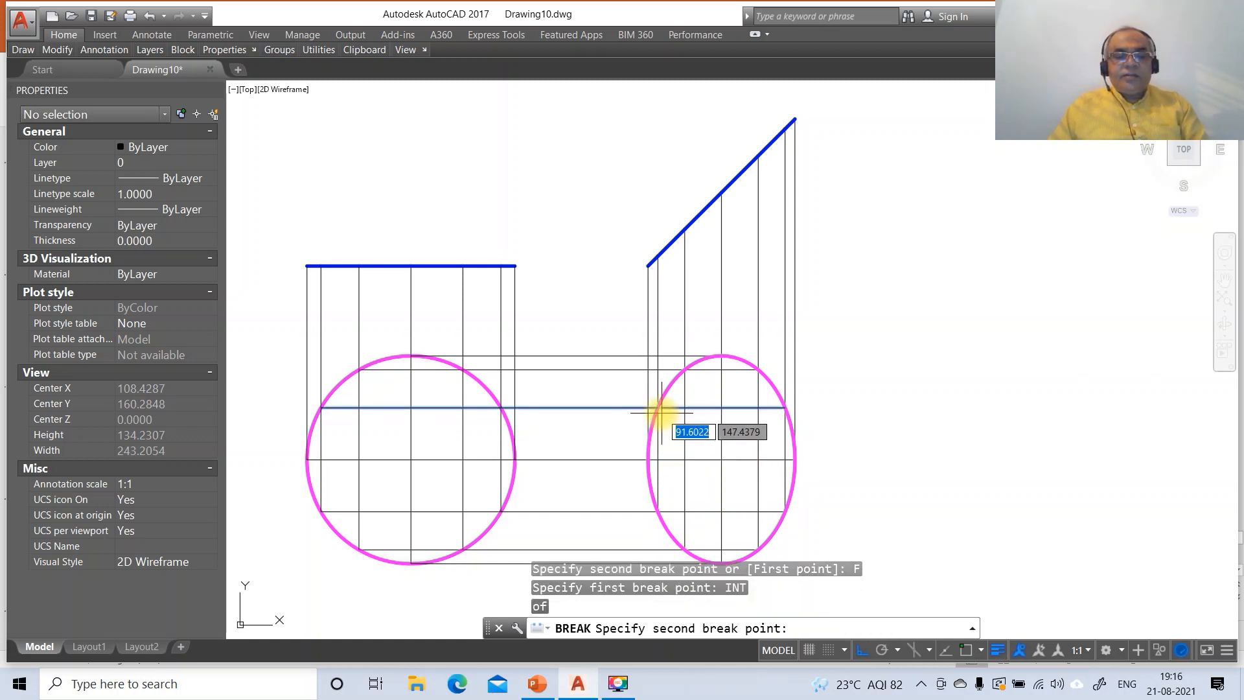
text(@)
key(Return)
Break the second horizontal projector above the centreline at its intersection with the side of the ellipse nearest the circle.
key(Return)
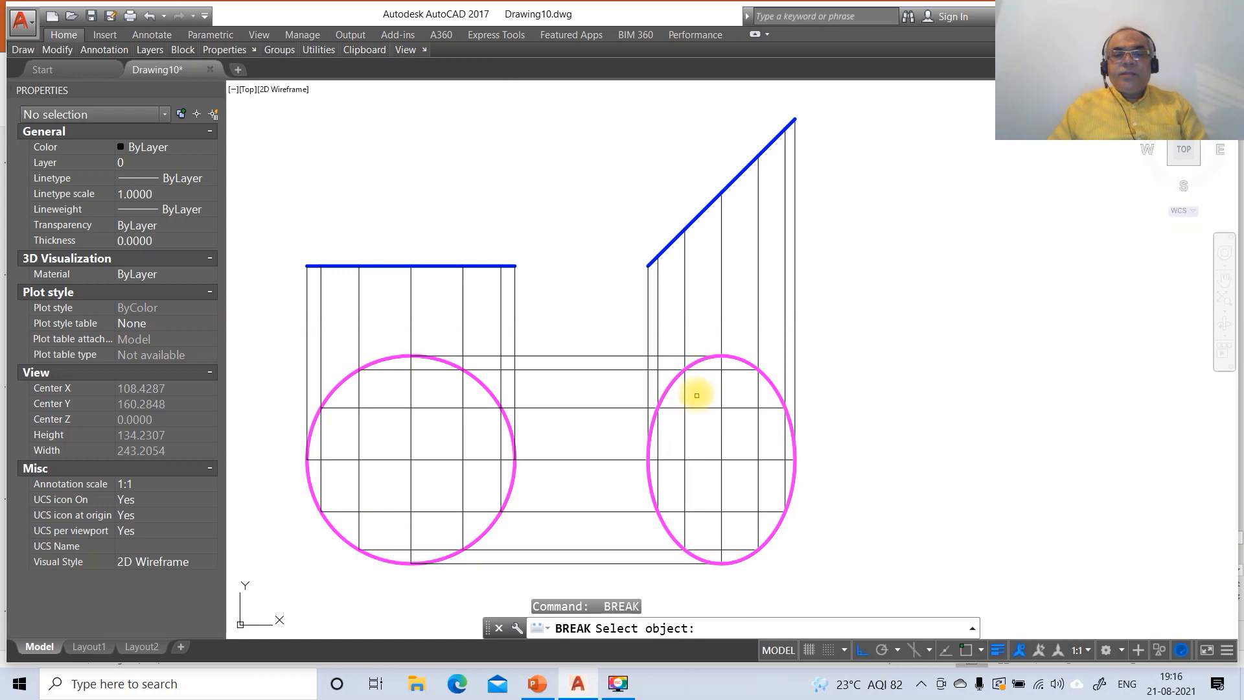
click(699, 370)
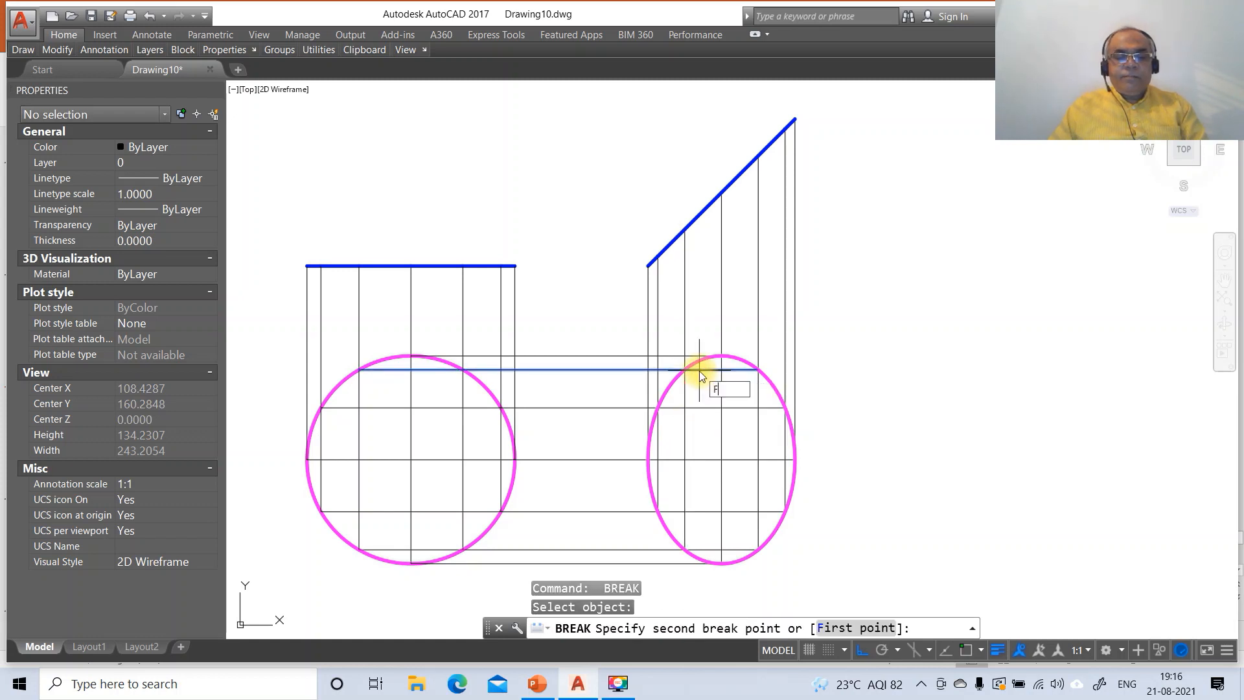
text(F)
key(Return)
text(INT)
key(Return)
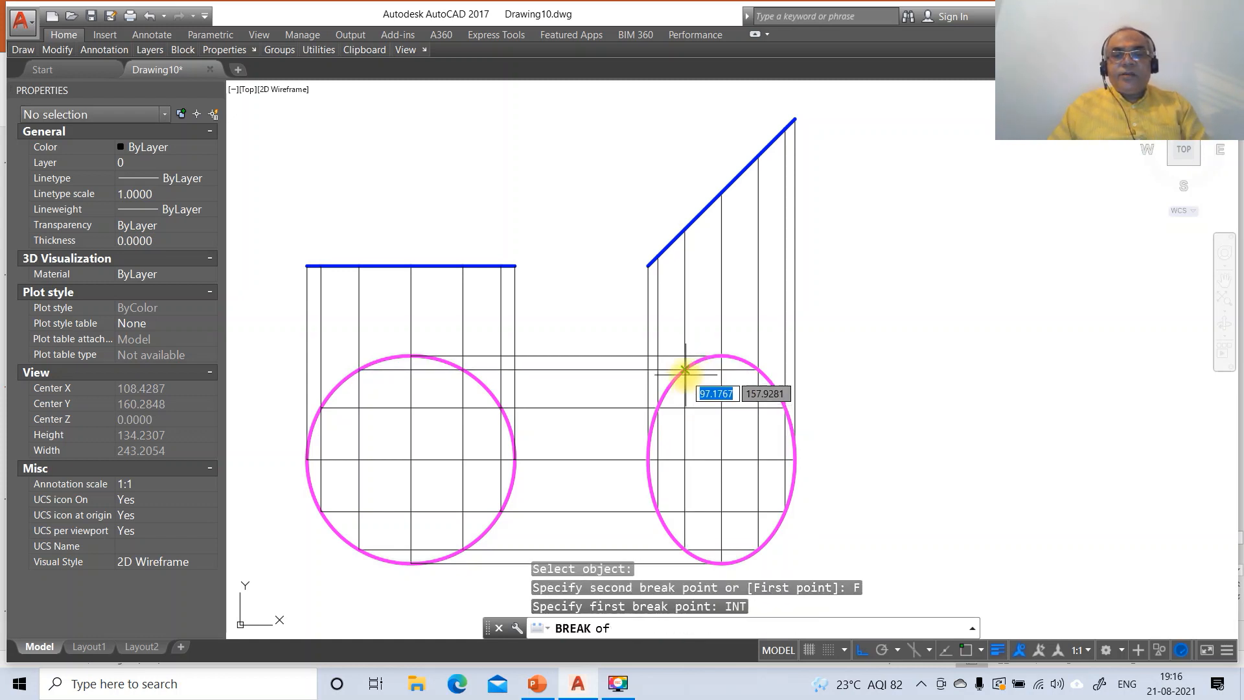
click(685, 371)
text(@)
key(Return)
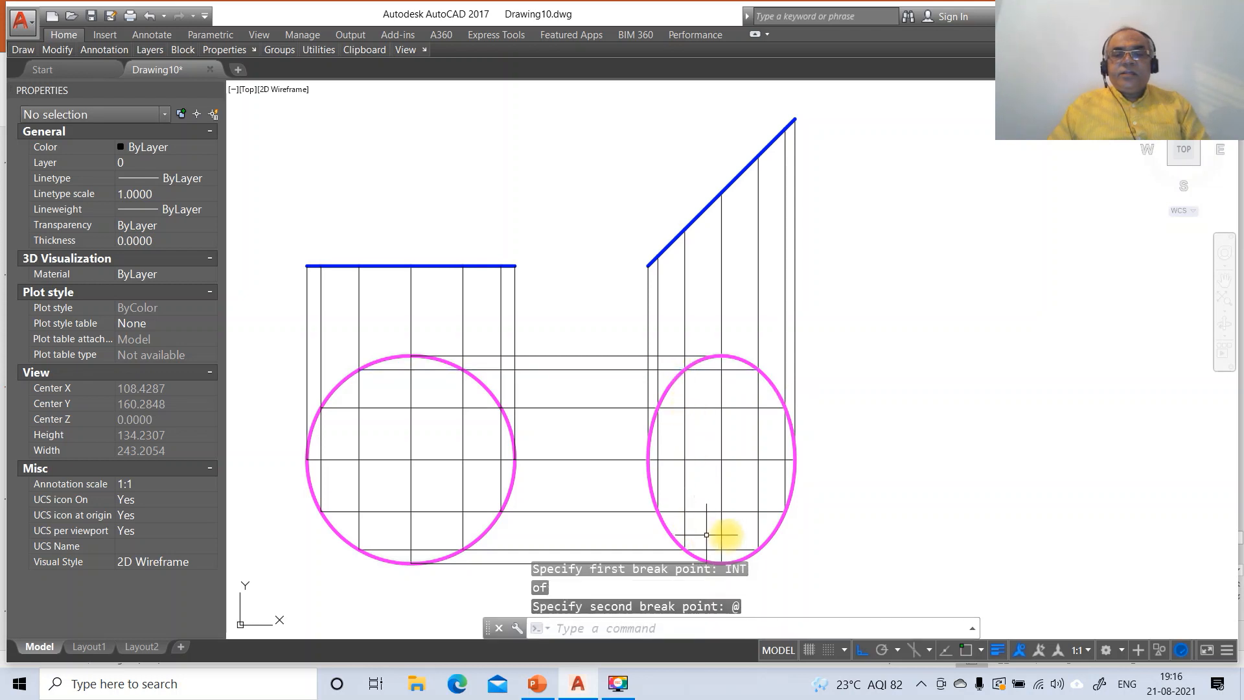
Break the first horizontal projector below the centreline at its intersection with the side of the ellipse nearest the circle.
key(Return)
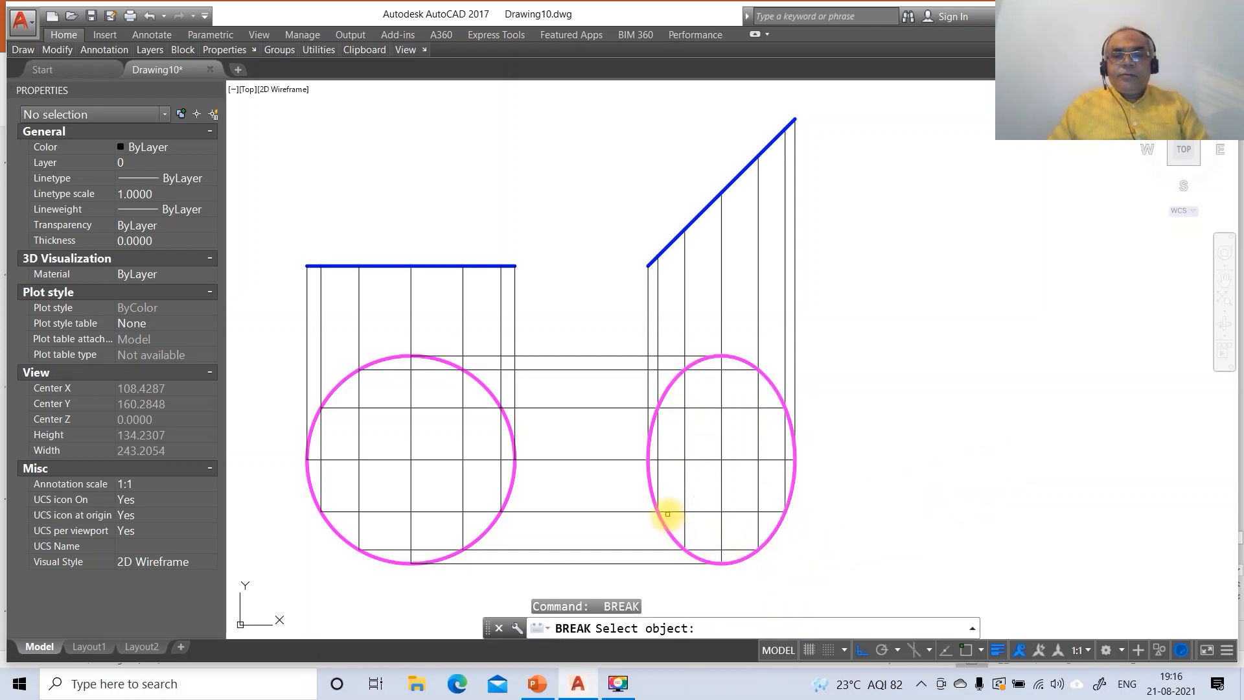
click(667, 512)
key(Return)
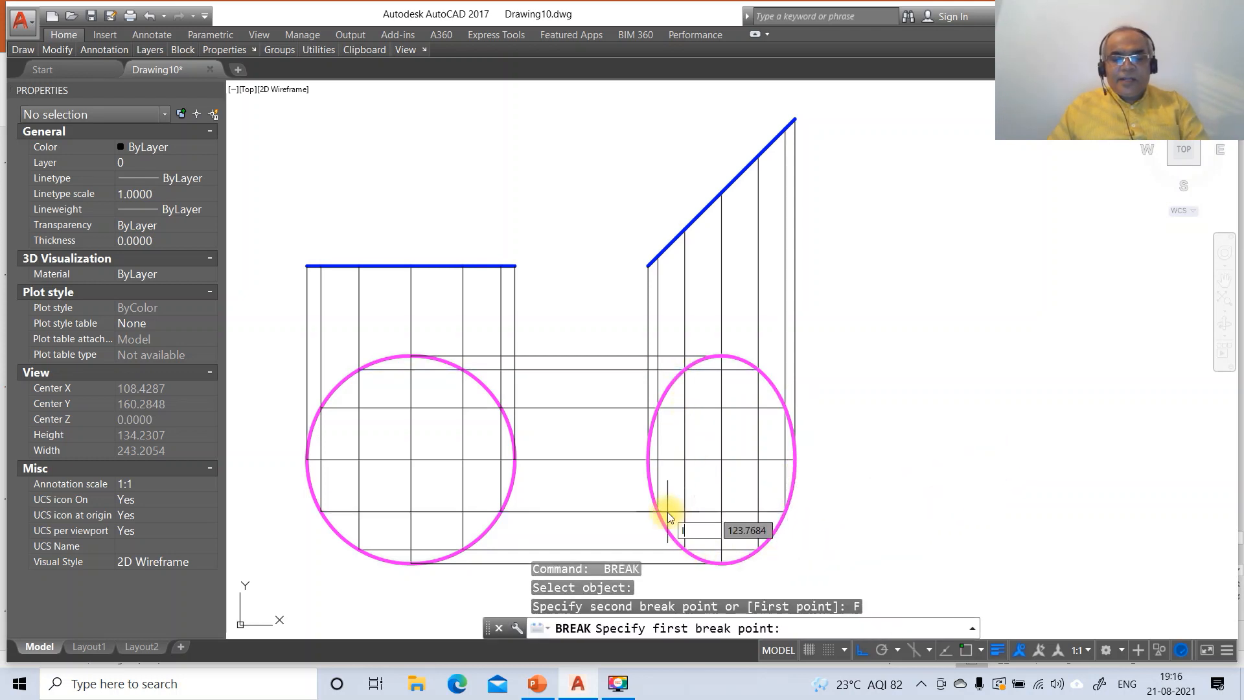
key(Return)
click(662, 512)
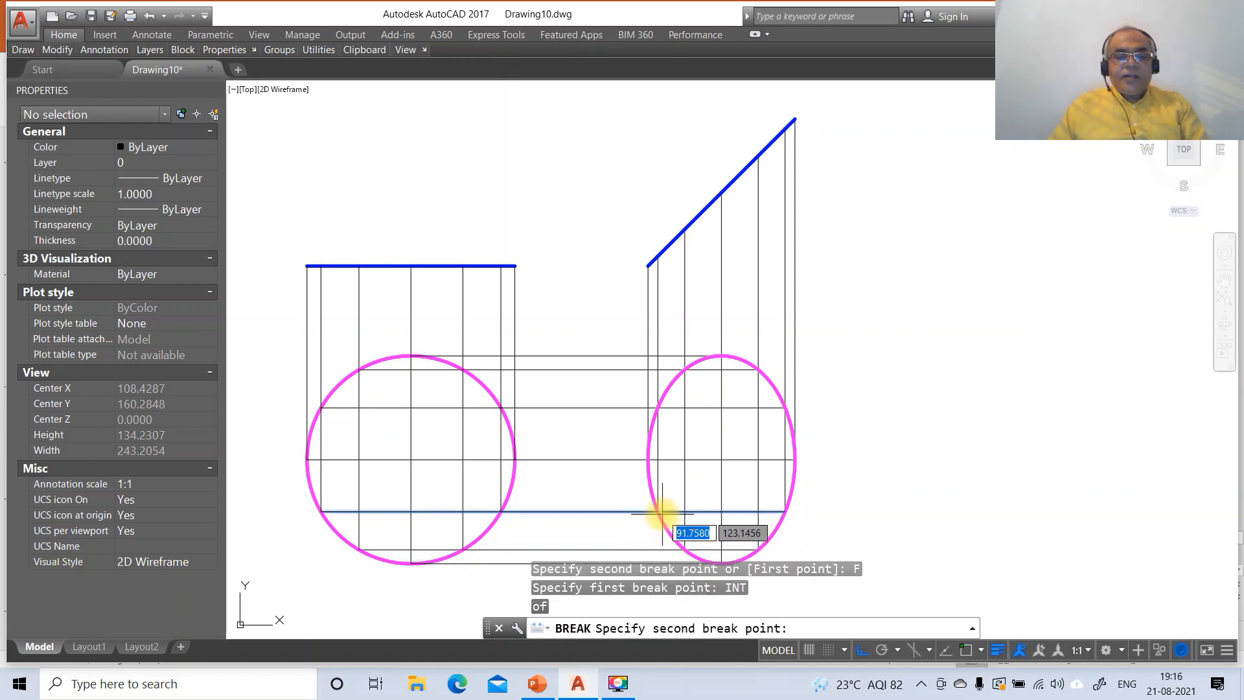
text(@)
key(Return)
Break the second horizontal projector below the centreline at its intersection with the side of the ellipse nearest the circle.
key(Return)
click(694, 546)
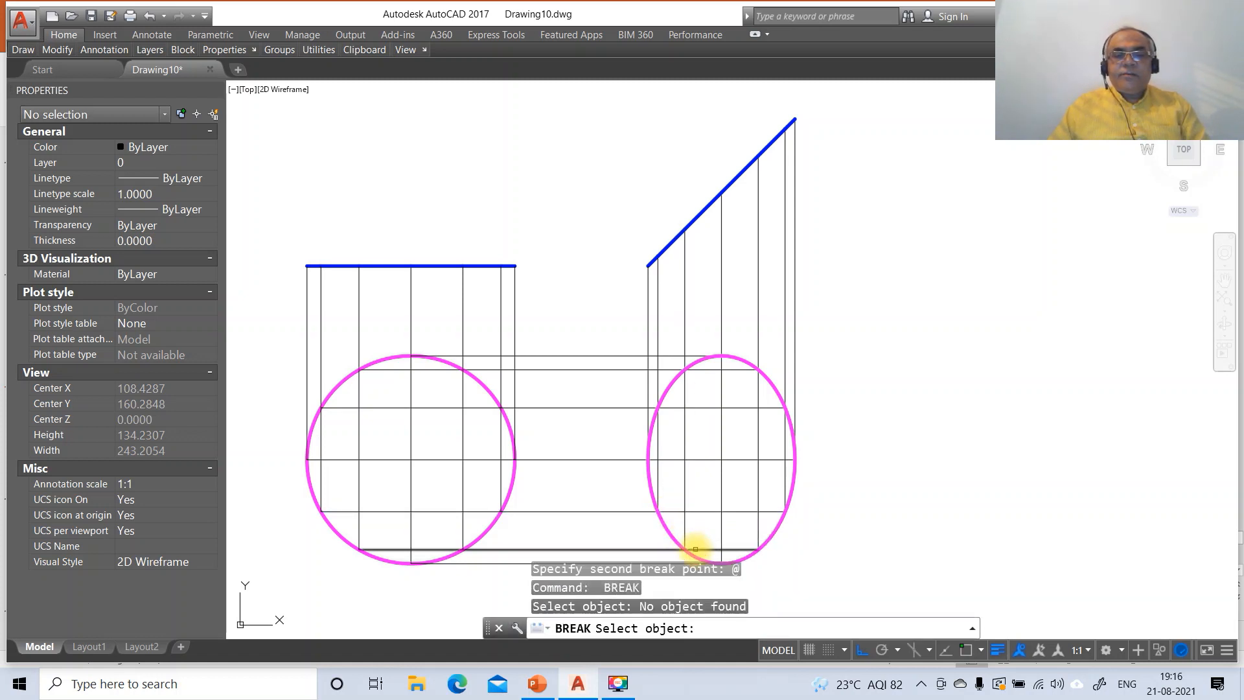
click(695, 549)
text(F)
key(Return)
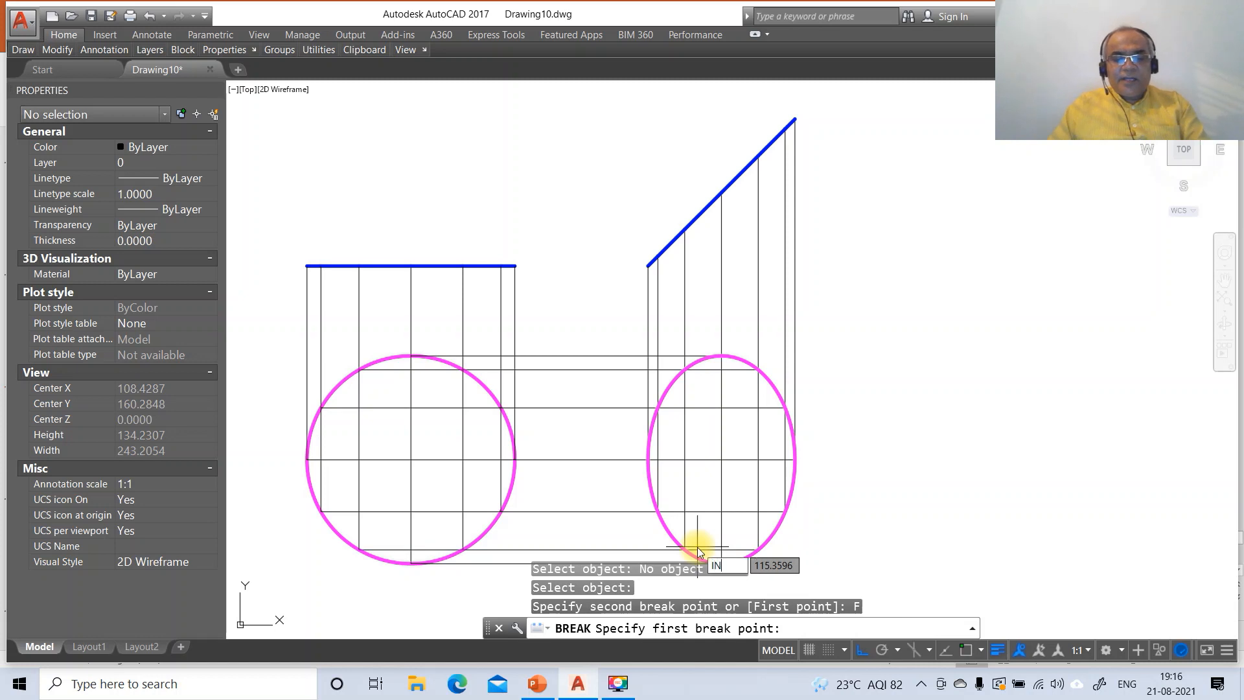
text(INT)
key(Return)
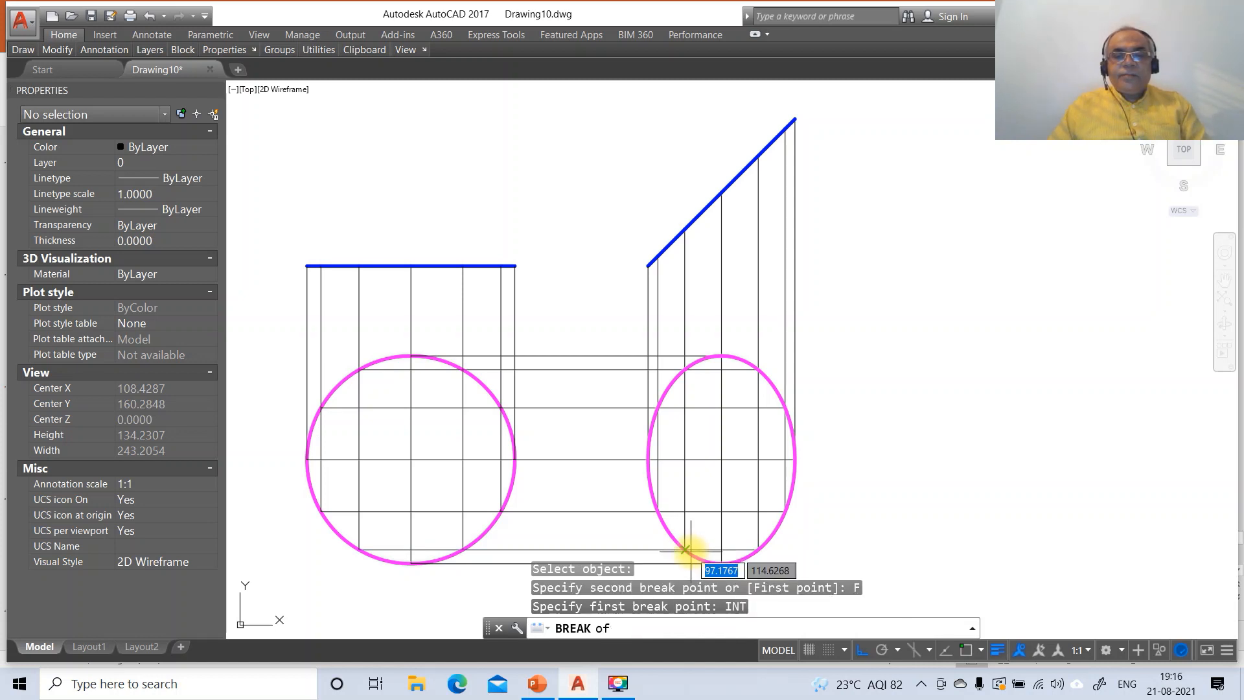
click(690, 550)
text(@)
key(Return)
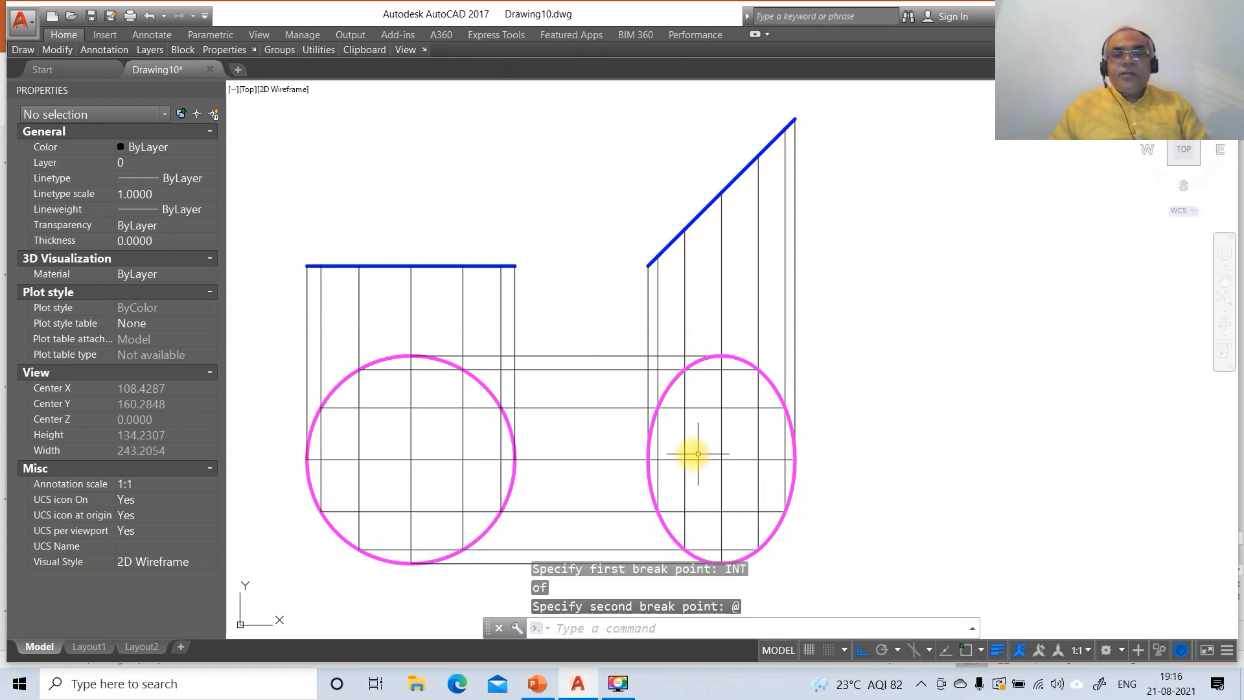
Try to break the first interior vertical projector at its upper intersection with the ellipse, and undo that break.
key(Return)
click(658, 438)
key(Return)
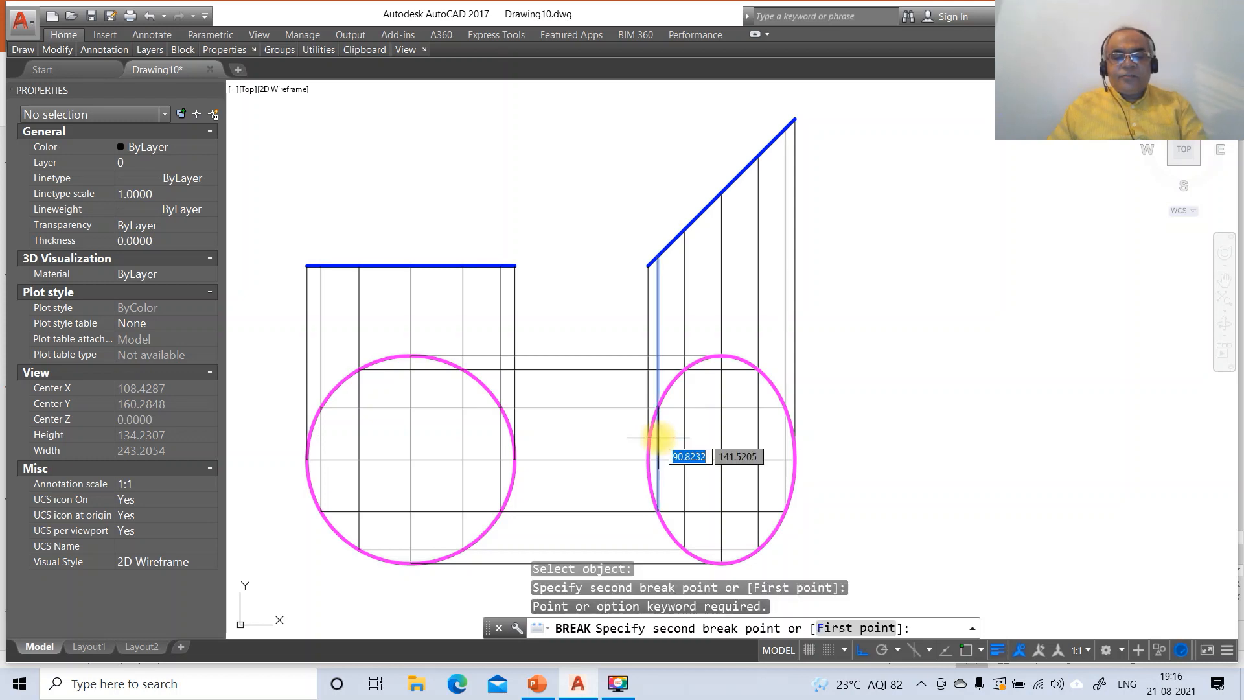
text(INT)
key(Return)
click(658, 408)
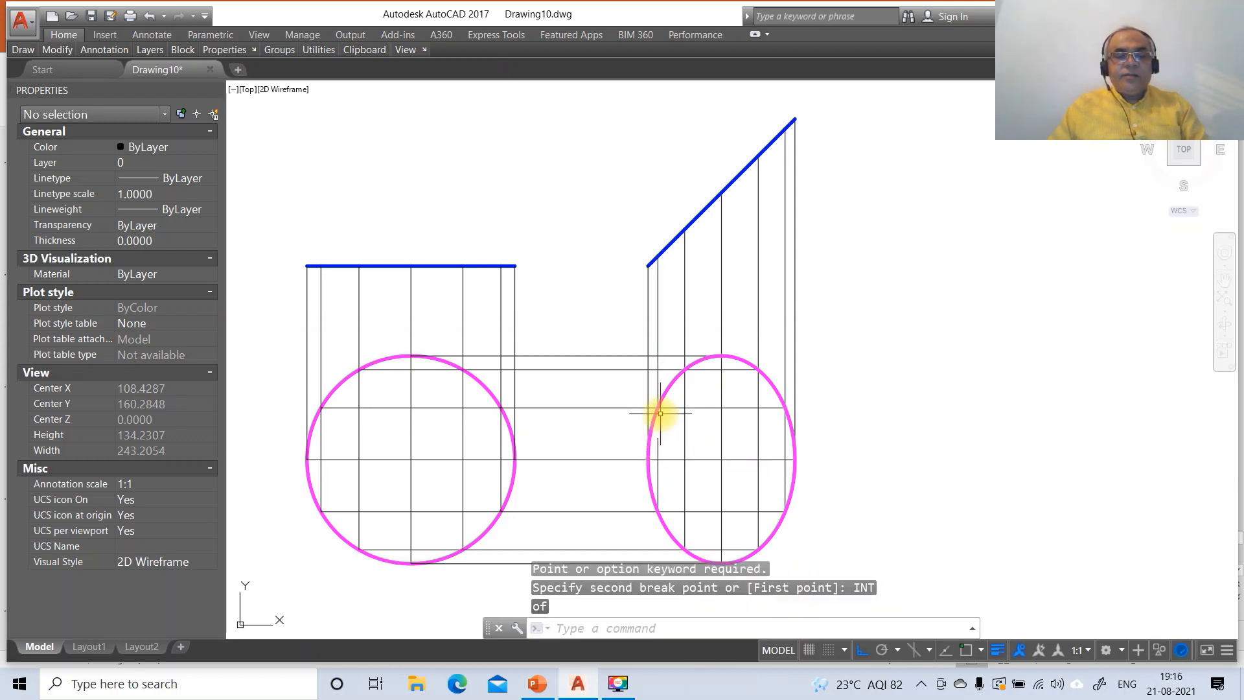
text(@)
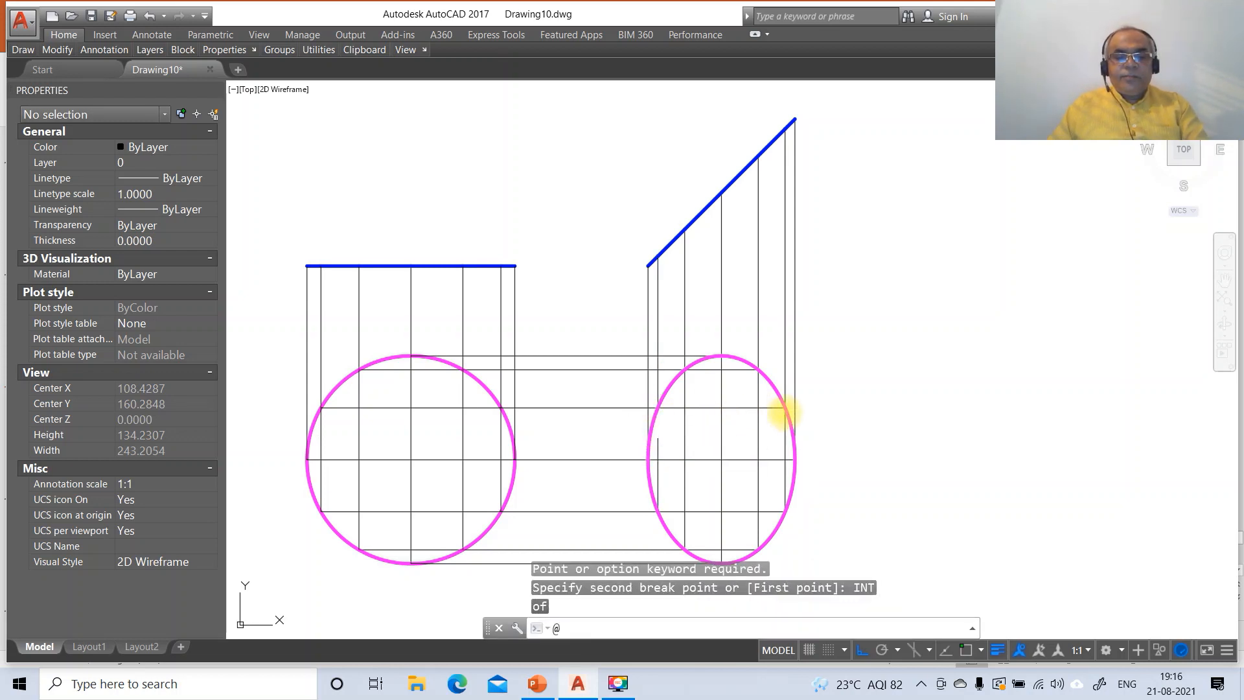
key(Return)
key(Escape)
text(u)
key(Return)
Break the interior vertical projector nearest the circle at a single point, its upper intersection with the ellipse.
text(BR)
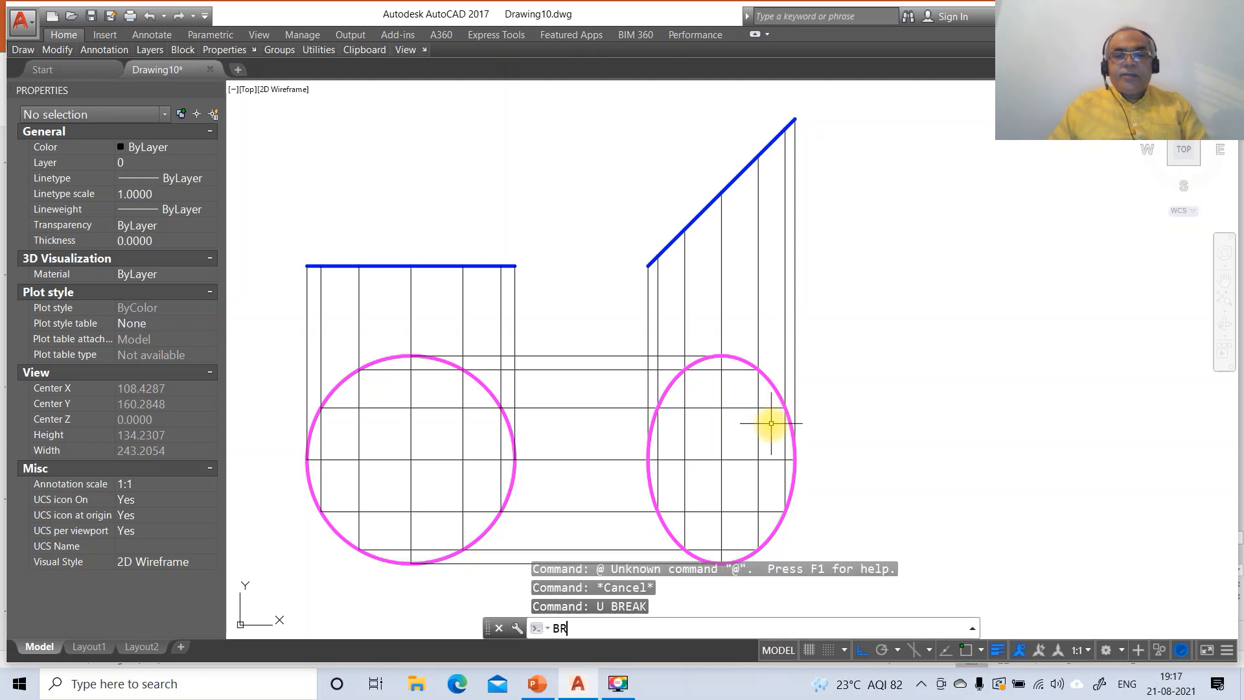
key(Return)
click(655, 436)
text(F)
key(Return)
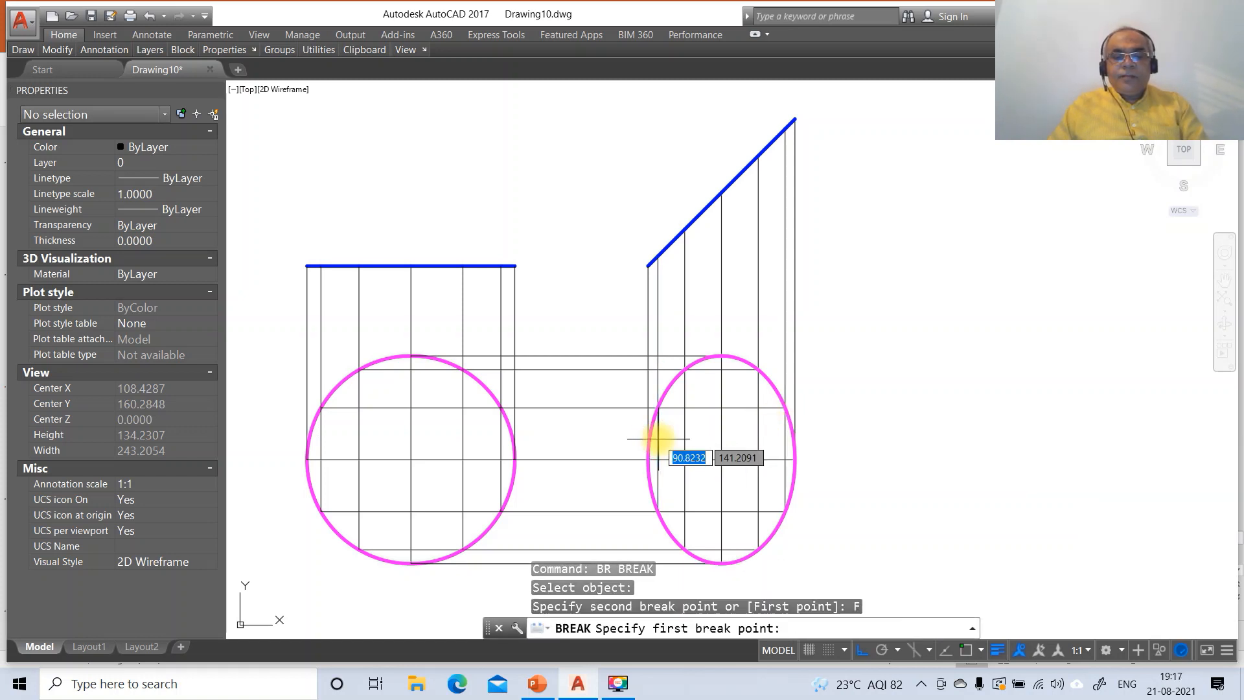
text(INT)
key(Return)
click(660, 413)
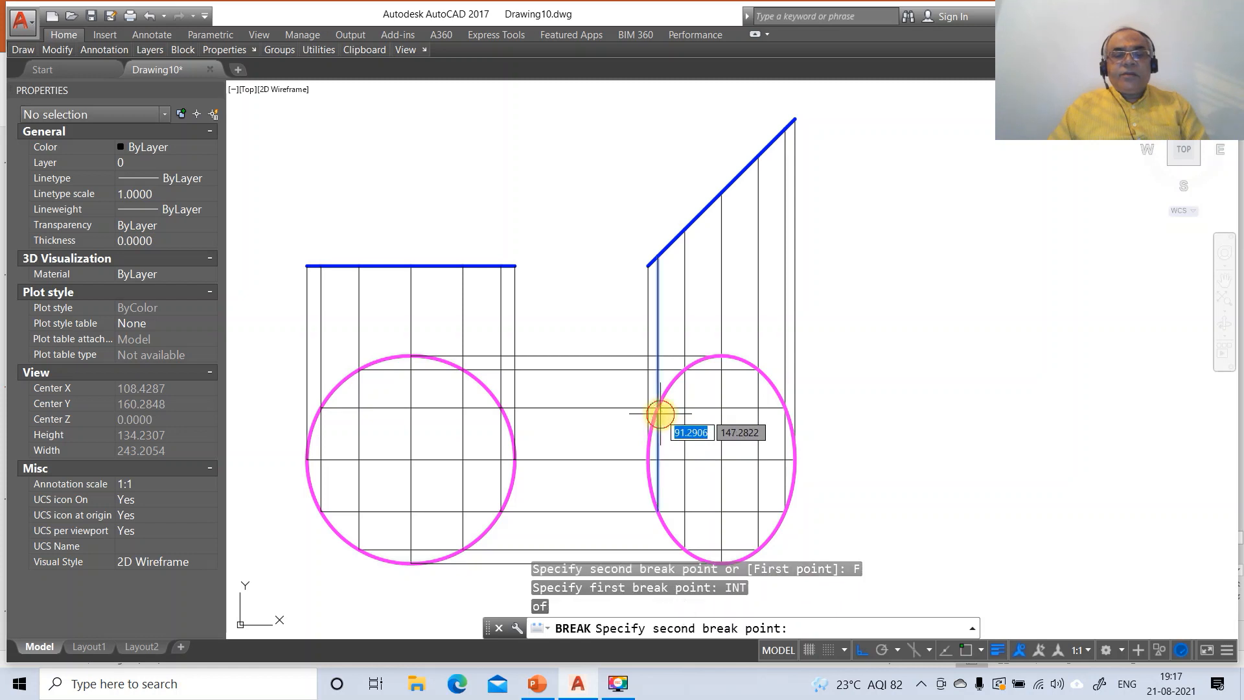
text(@)
key(Return)
Break the second interior vertical projector, counting from the circle, at its upper intersection with the ellipse.
key(Return)
click(685, 397)
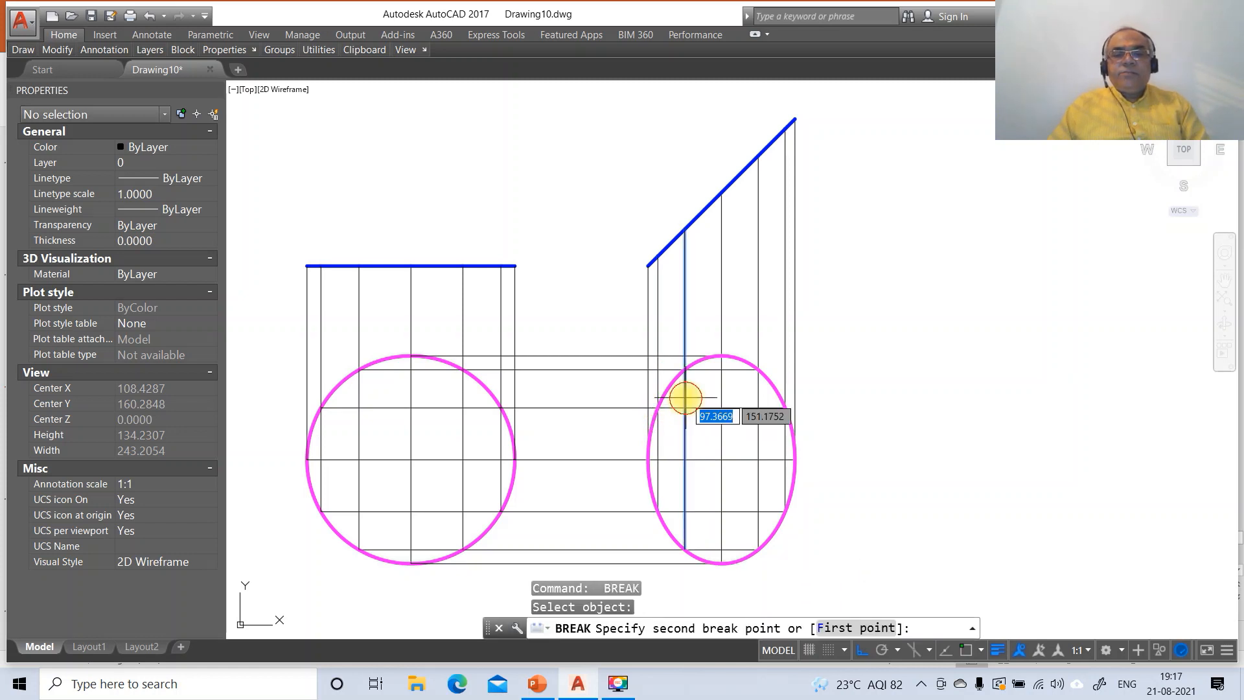
key(Return)
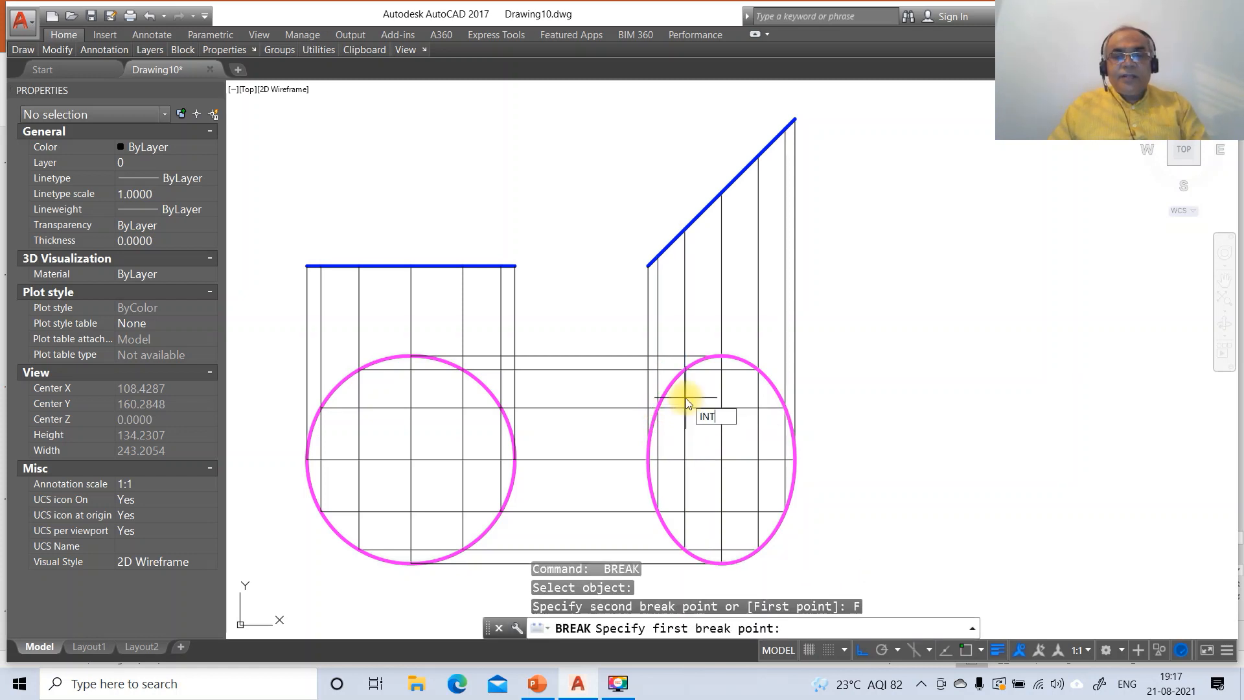
key(Return)
click(685, 373)
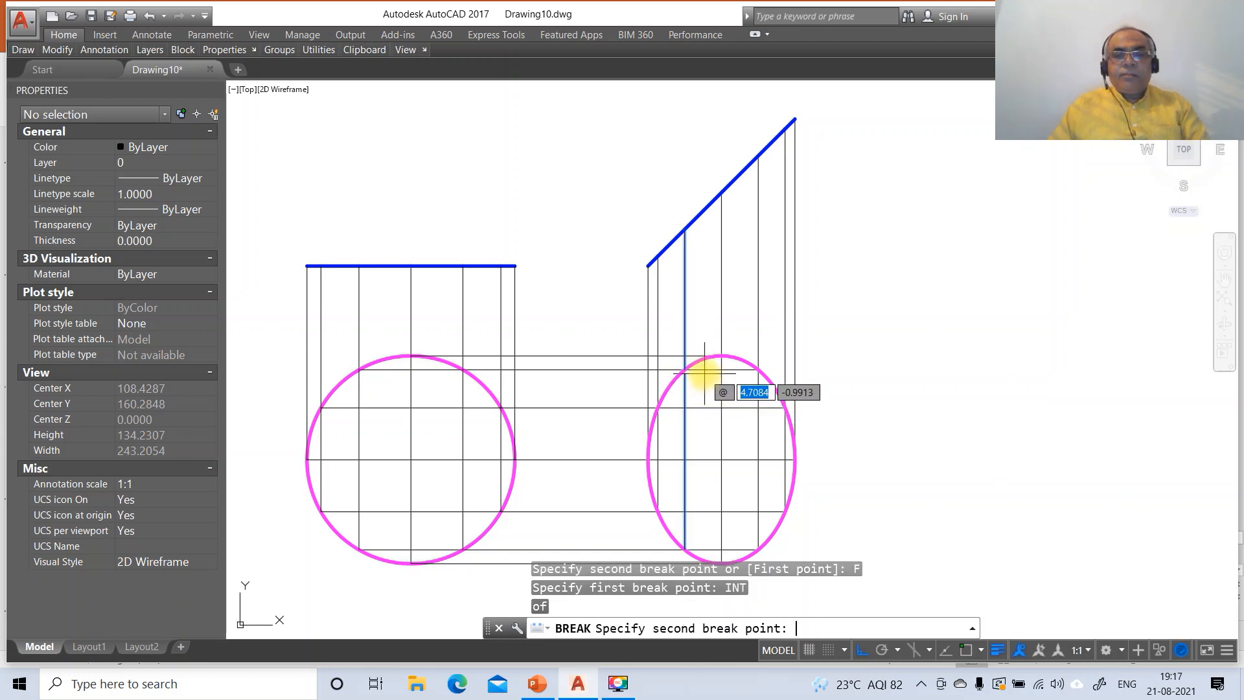
key(Return)
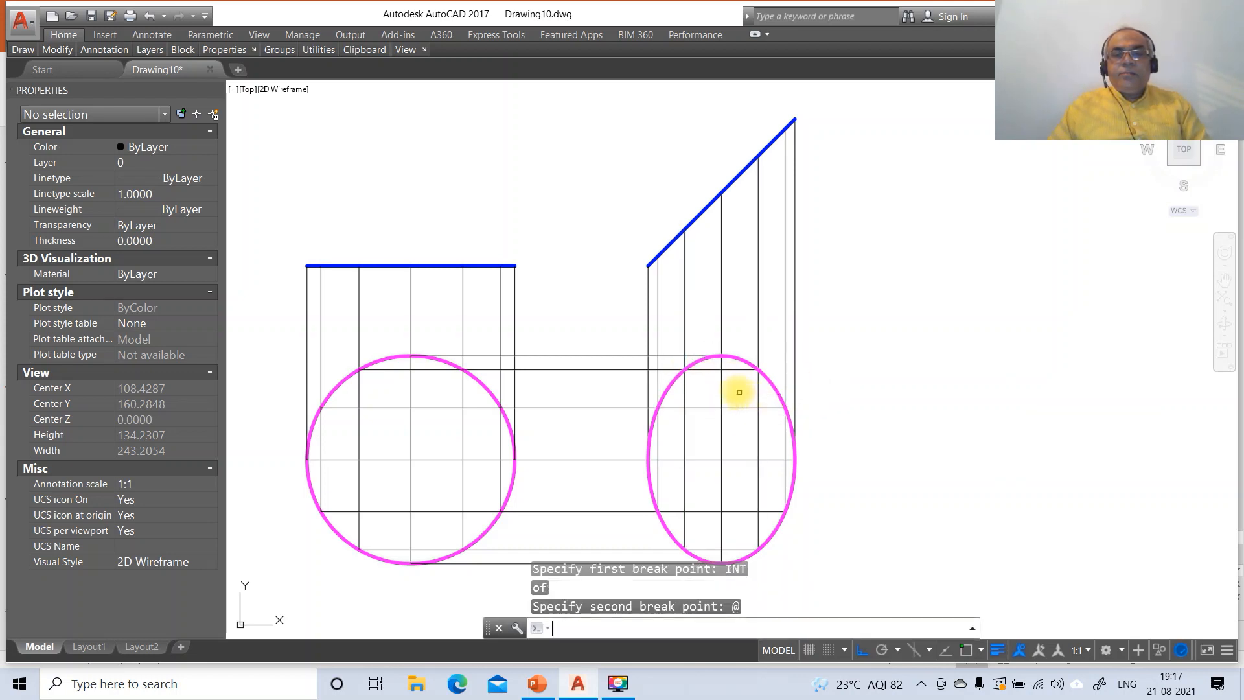
Break the central vertical projector at a single point, its intersection with the top of the ellipse.
key(Return)
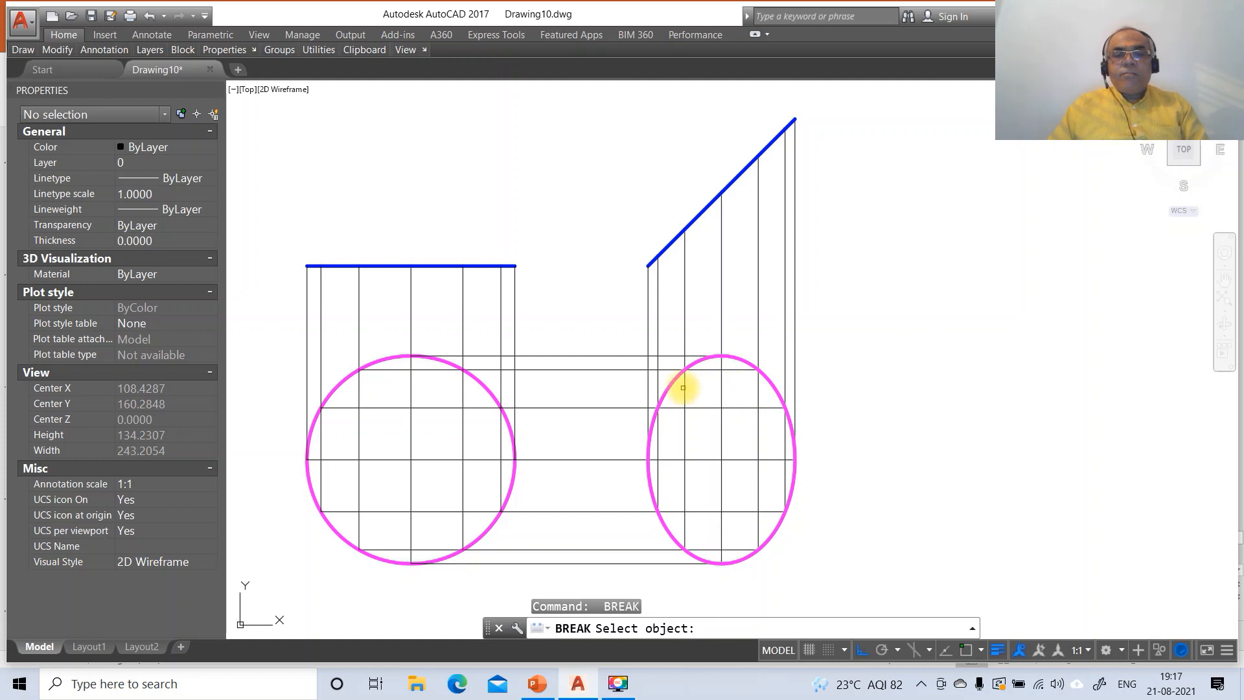
click(722, 386)
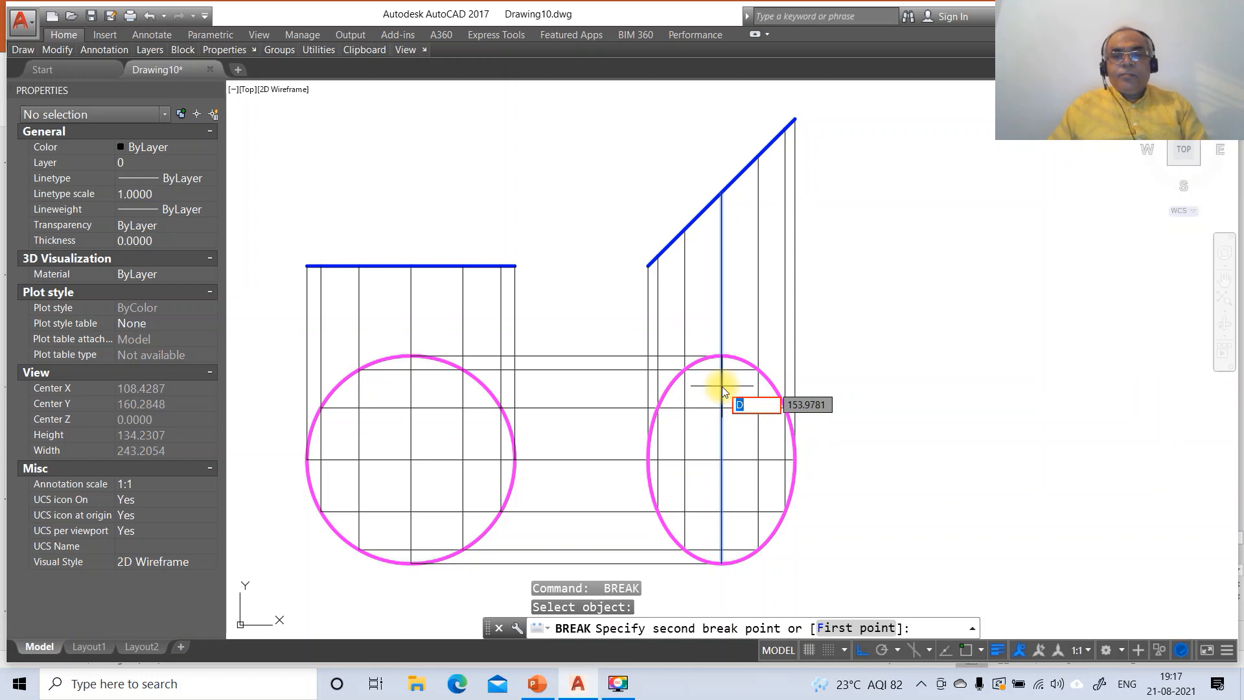
text(F)
key(Return)
text(INT)
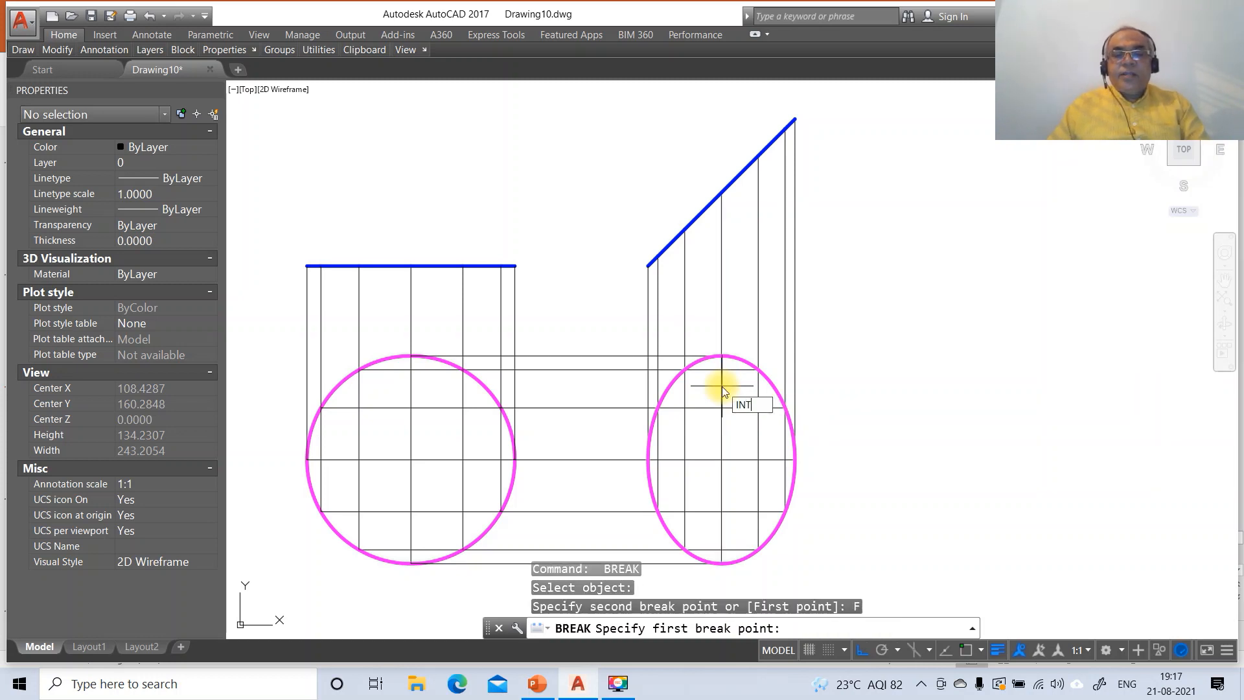
key(Return)
click(721, 357)
text(@)
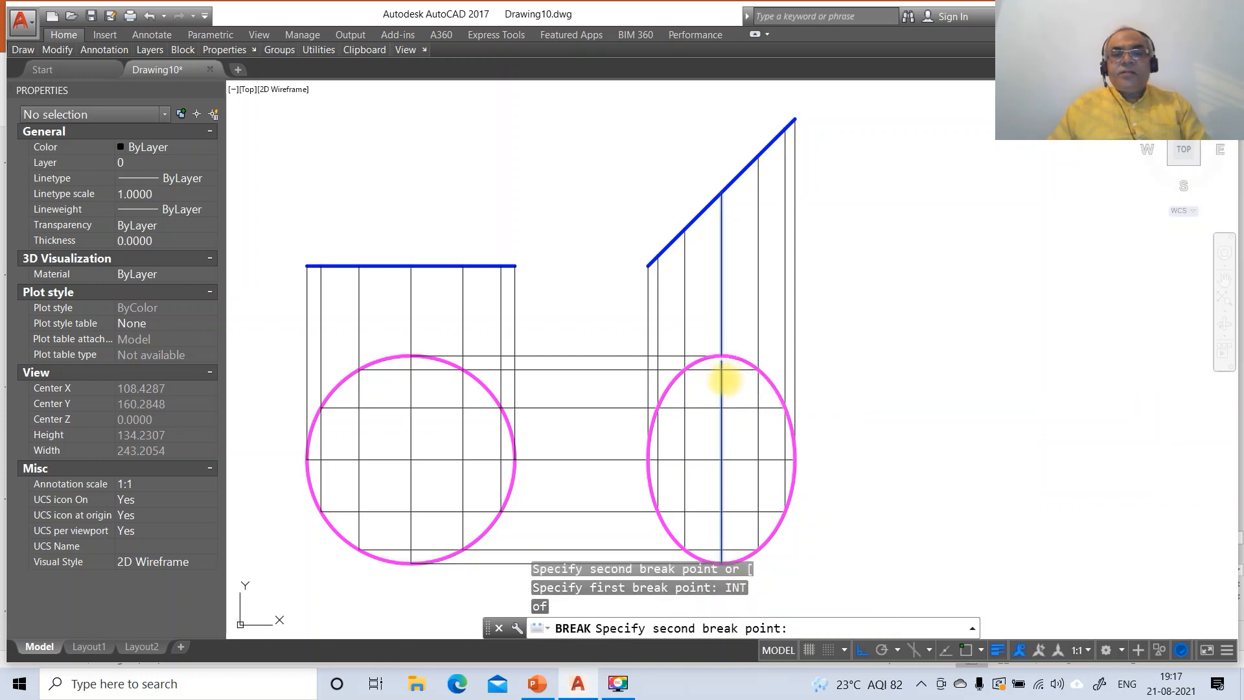
key(Return)
Break the first vertical projector beyond the ellipse's vertical centreline at its upper intersection with the ellipse.
key(Return)
click(757, 396)
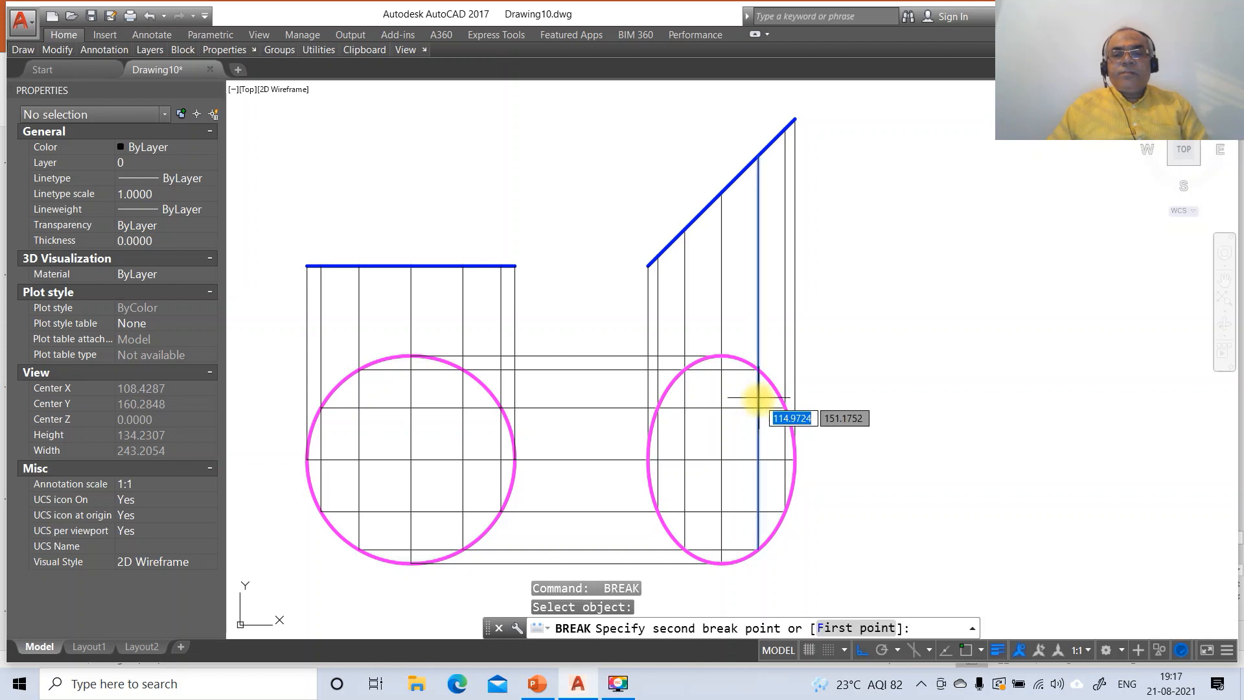
text(F)
key(Return)
text(IN)
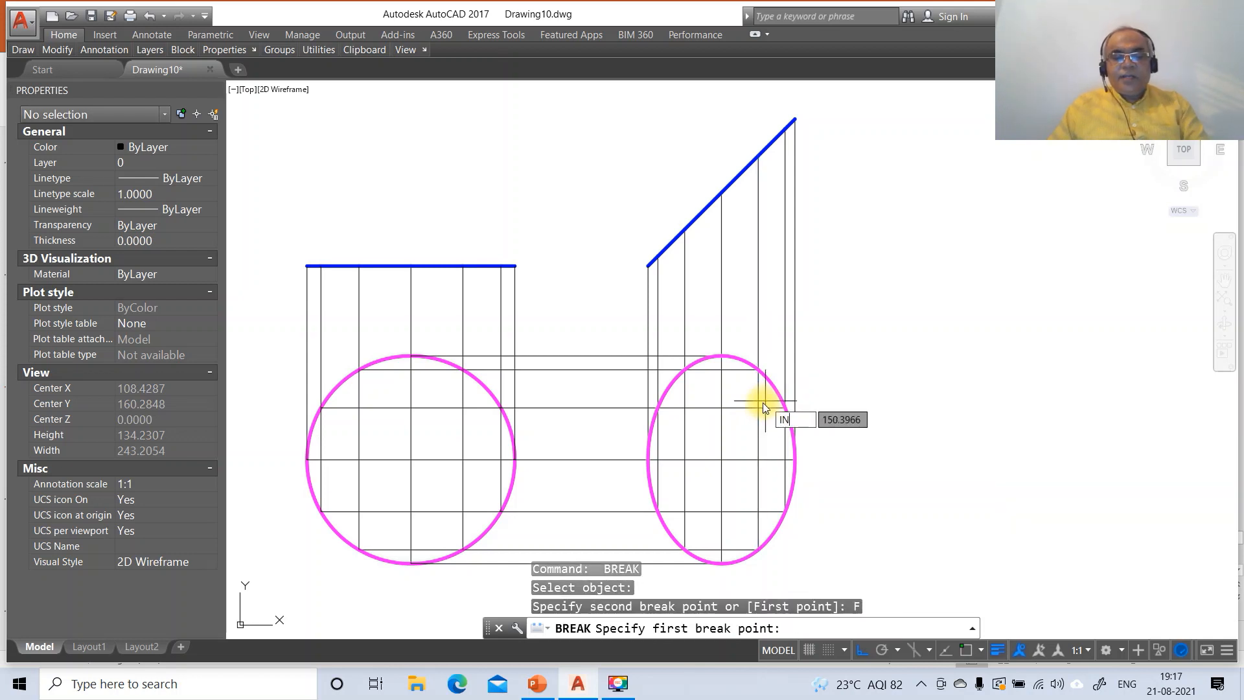
text(T)
key(Return)
click(755, 369)
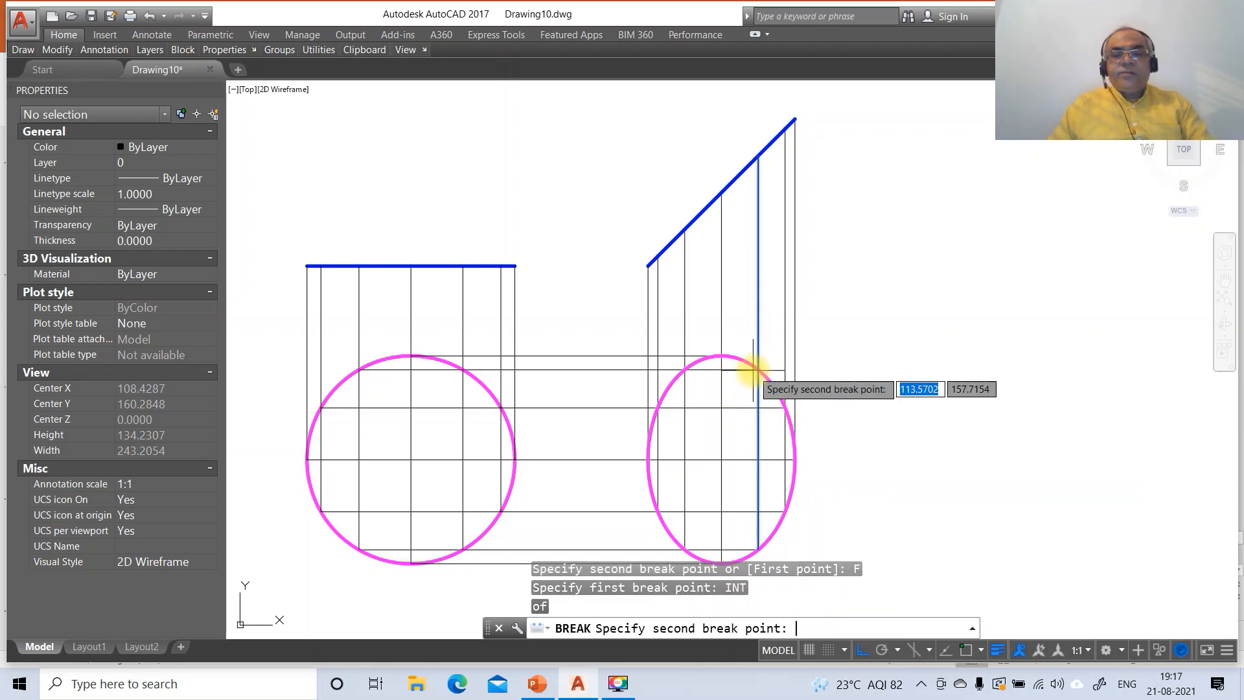
text(@)
key(Return)
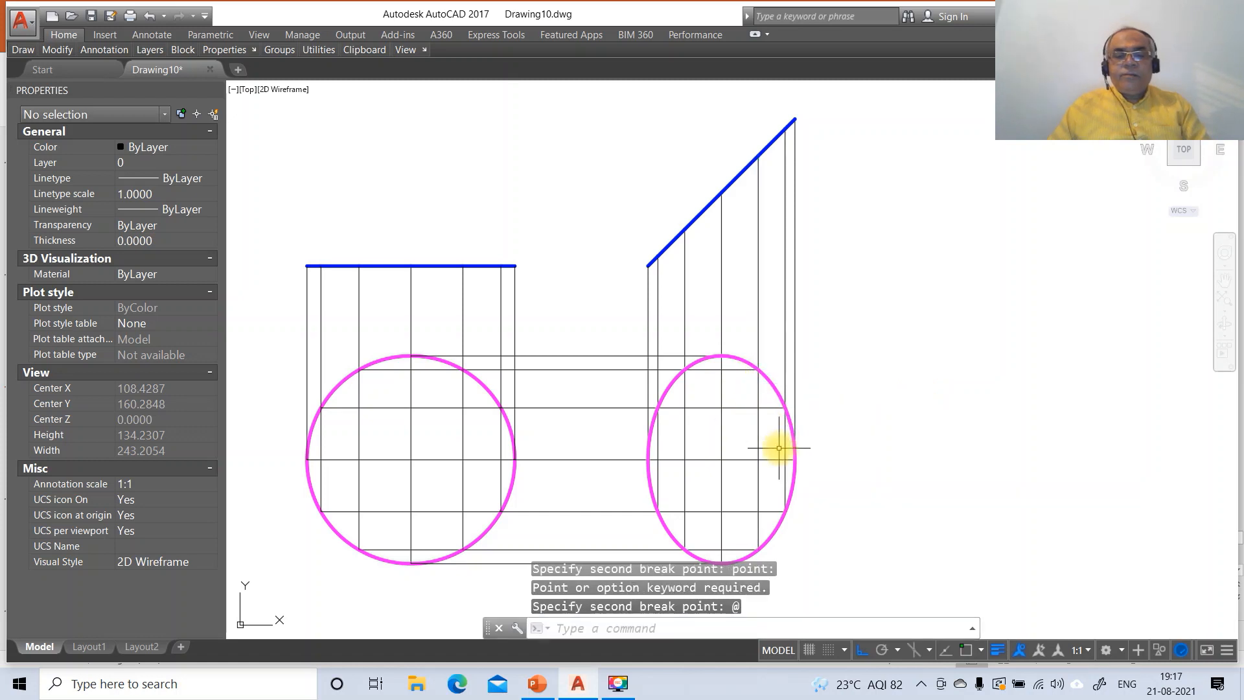
Break the interior vertical projector farthest from the circle at its upper intersection with the ellipse.
key(Return)
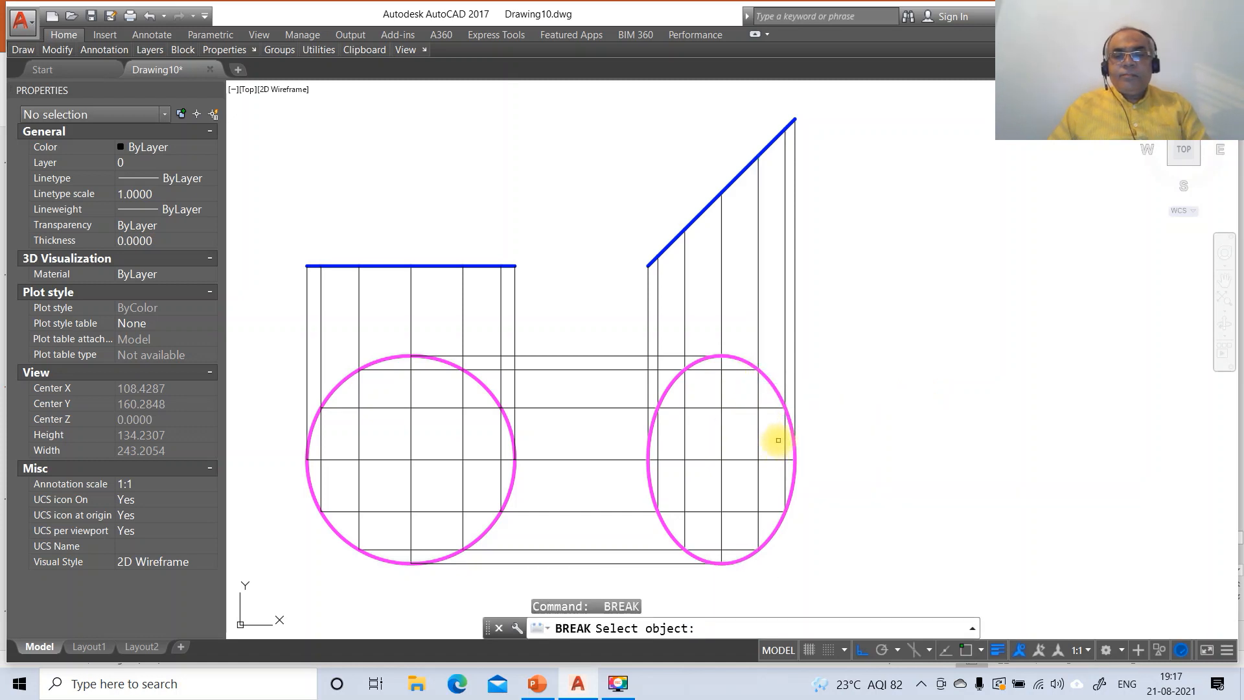
click(783, 439)
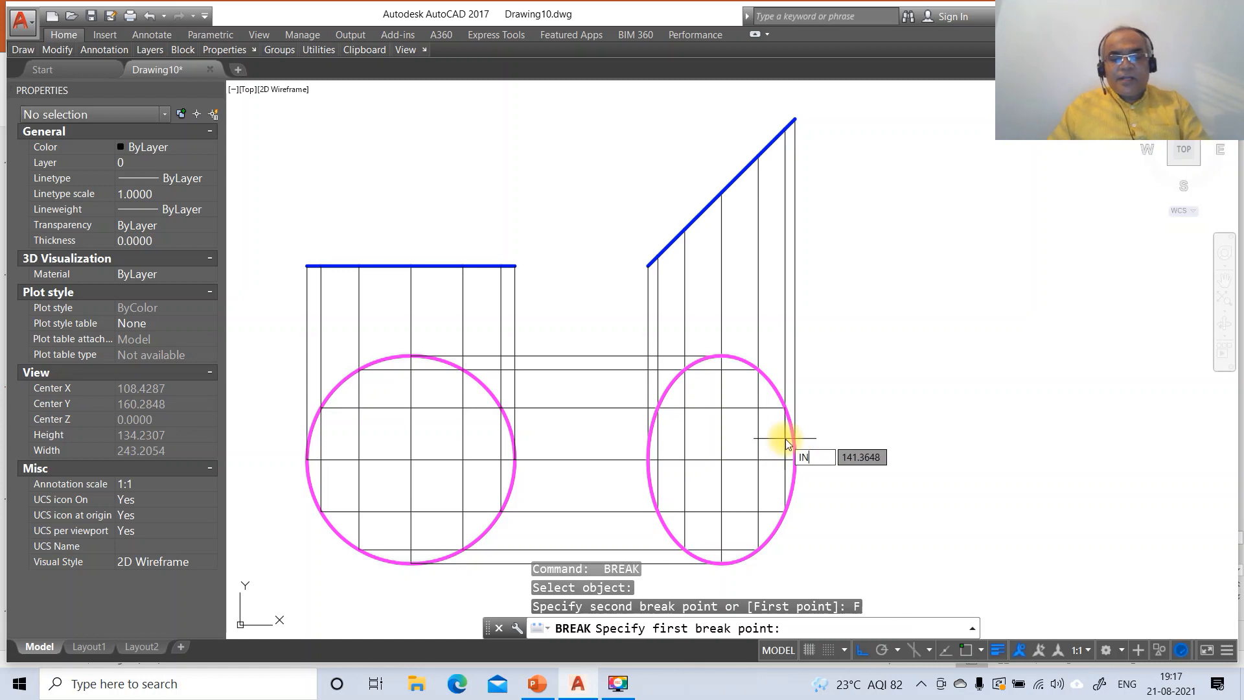
text(INT)
key(Return)
click(785, 409)
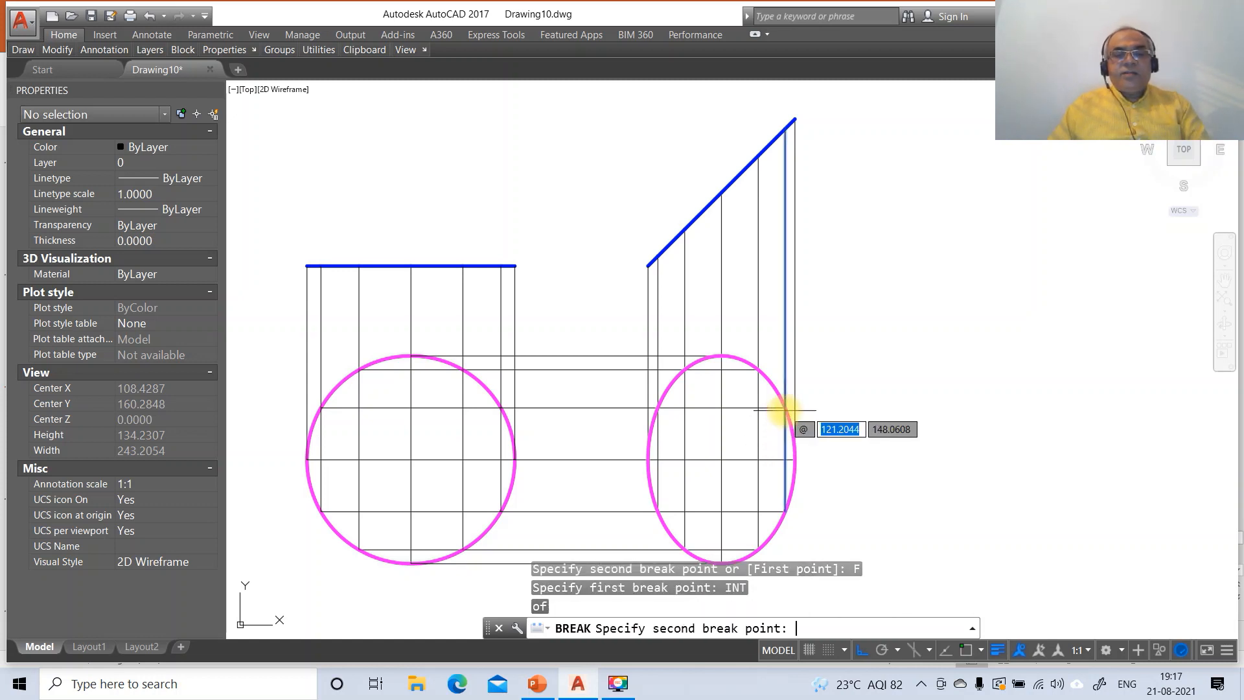
text(@)
key(Return)
Draw a horizontal reference line from the right end of the flat front view to just inside the sheet frame's right side.
text(z)
key(Return)
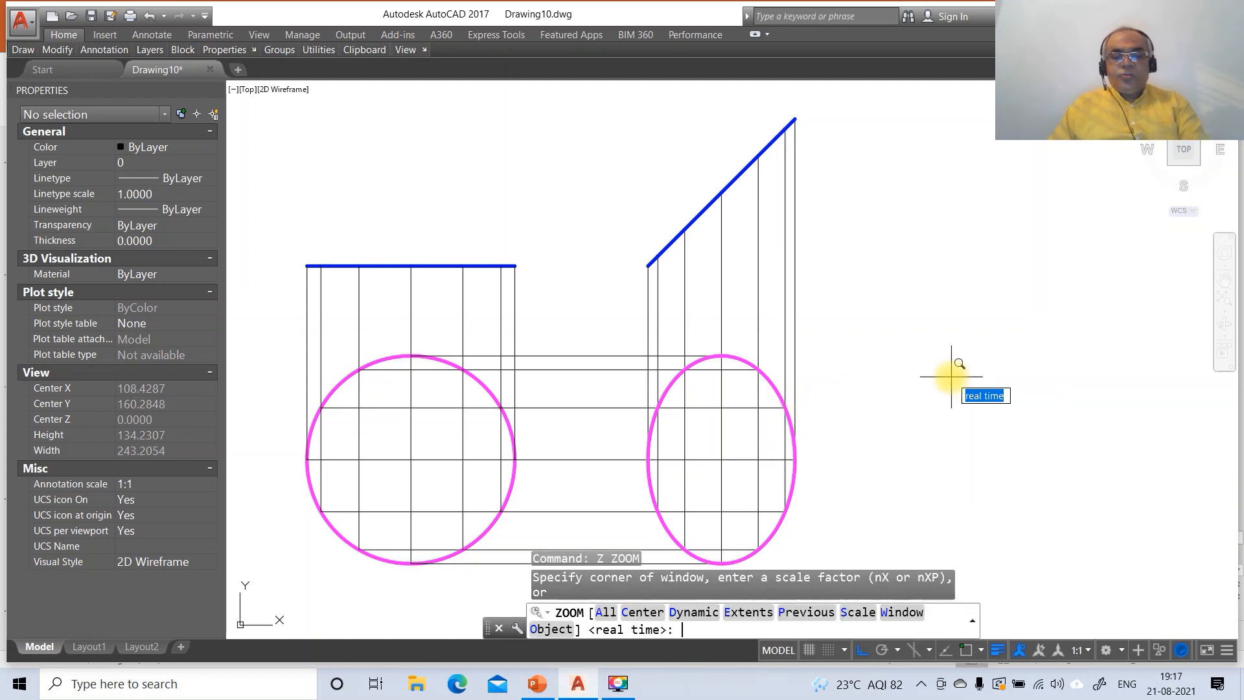
text(P)
key(Return)
text(l)
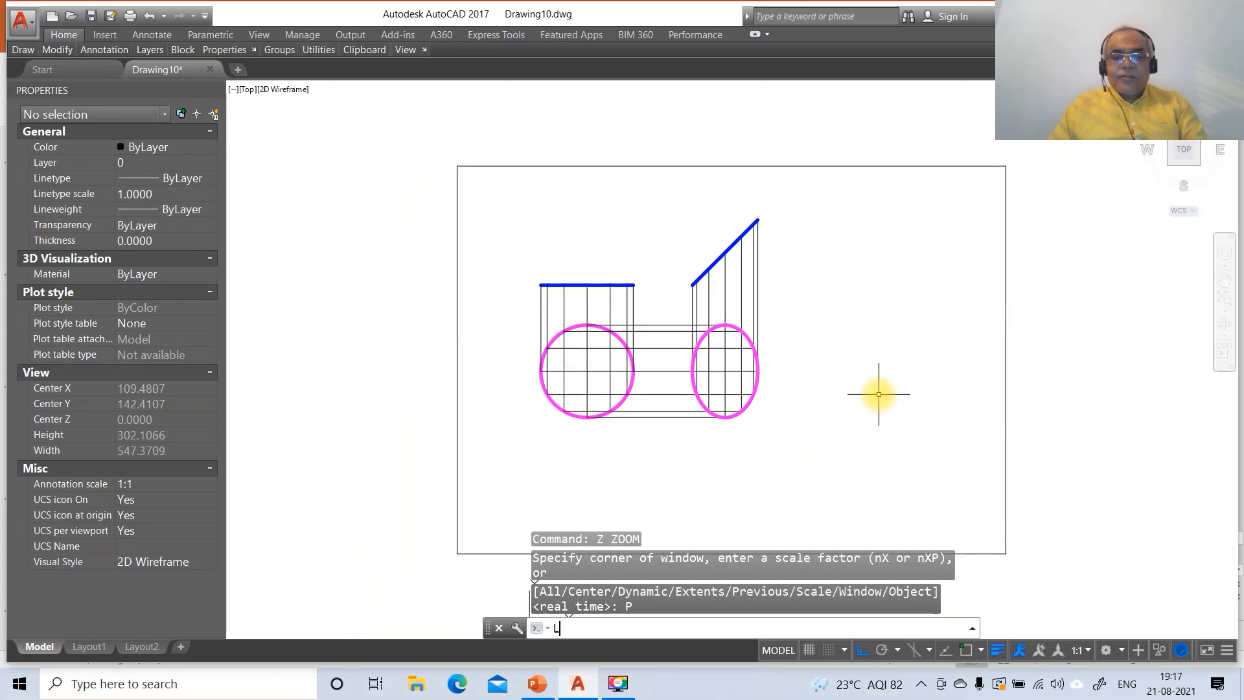
key(Return)
text(INT)
key(Return)
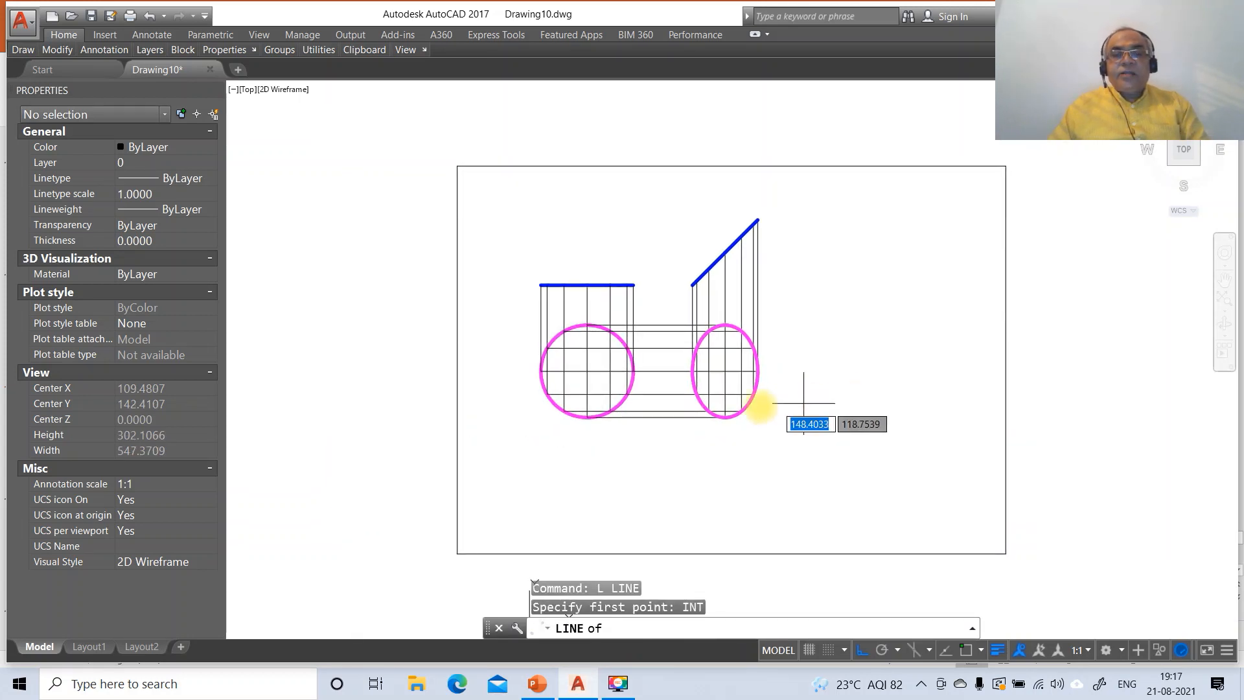
click(633, 284)
click(962, 309)
key(Return)
Extend the reference line with a short horizontal line from the left end of the flat front view towards the sheet frame.
key(Return)
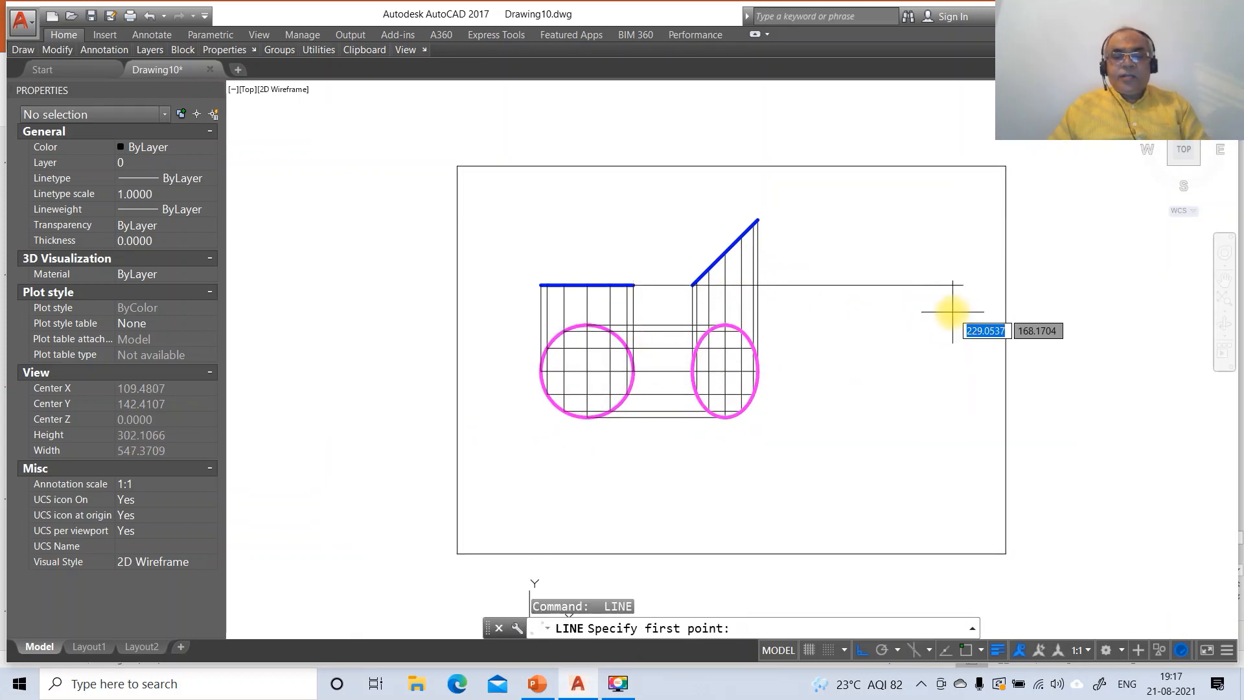
text(INT)
key(Return)
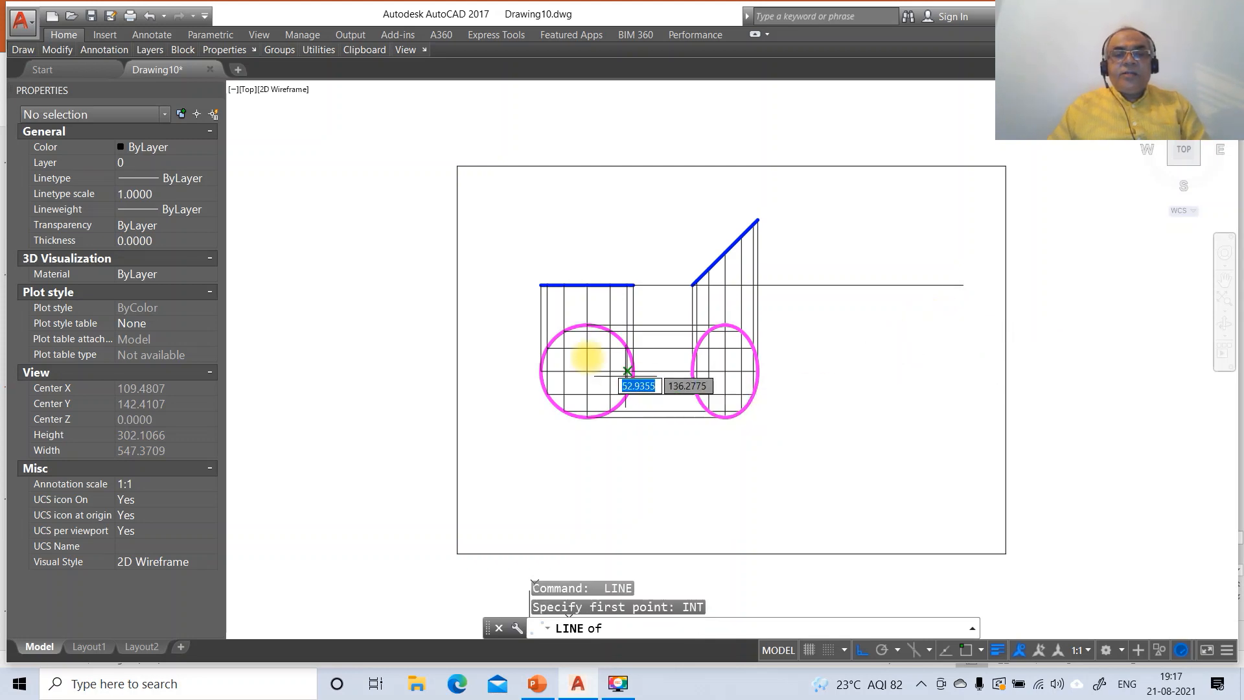
click(538, 285)
click(487, 285)
key(Return)
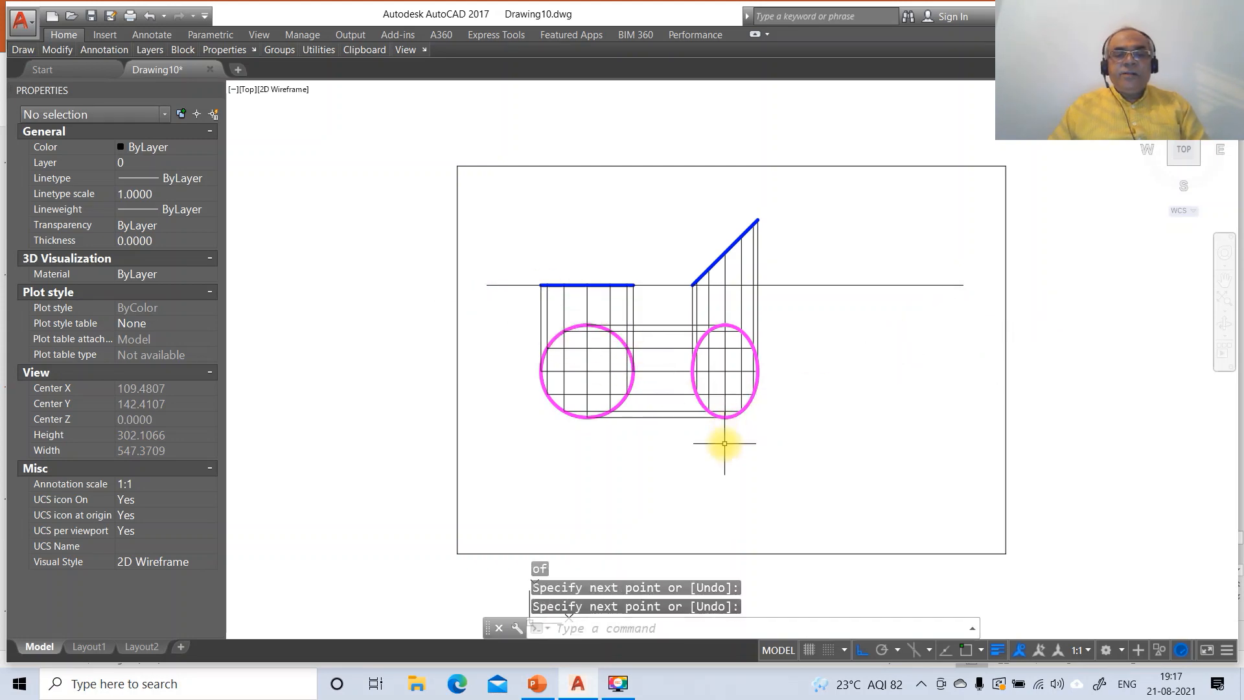
Switch to PowerPoint and review the problem 125 statement on slide 179 and the final projection stage on slide 181.
click(537, 683)
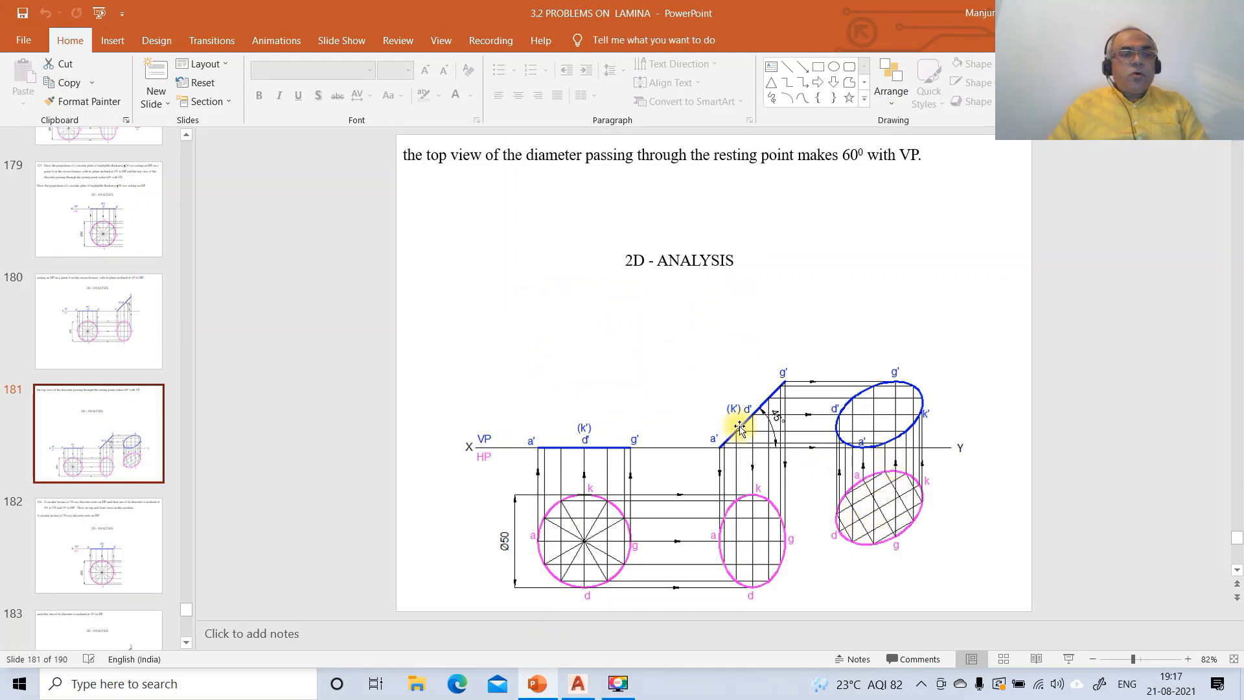
click(107, 221)
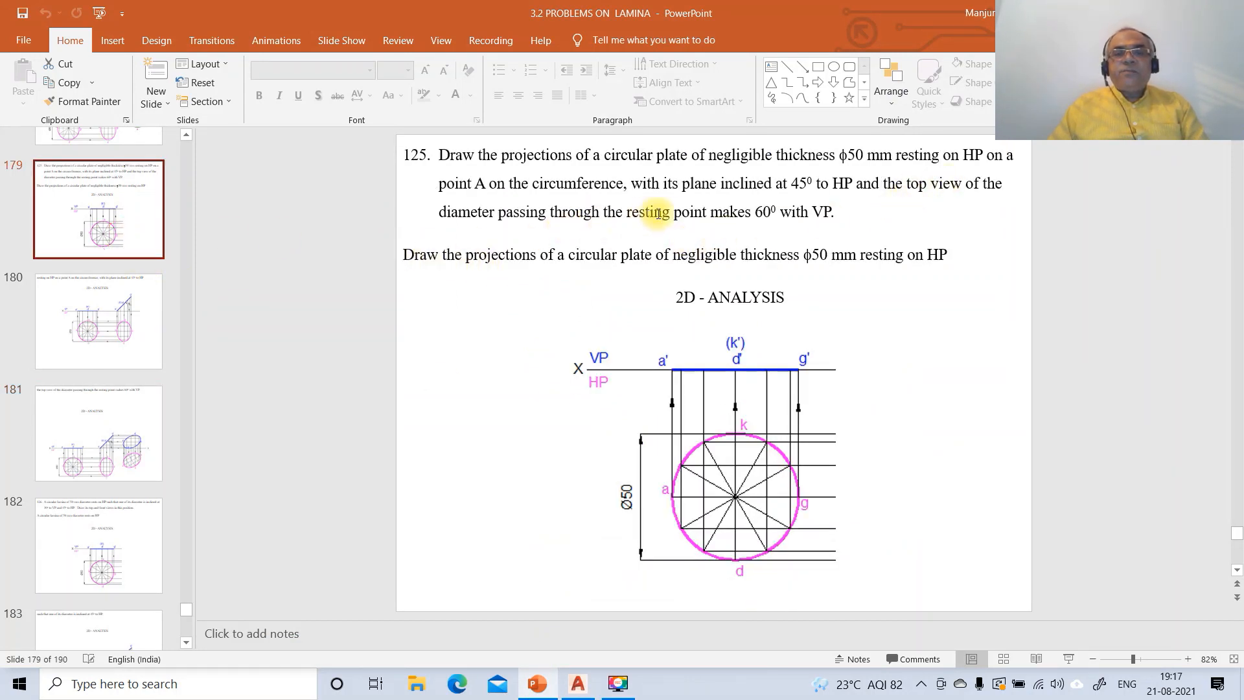
click(107, 456)
Switch to AutoCAD and copy the elliptical top view with its interior grid lines horizontally into the free space farther right below the reference line.
click(576, 683)
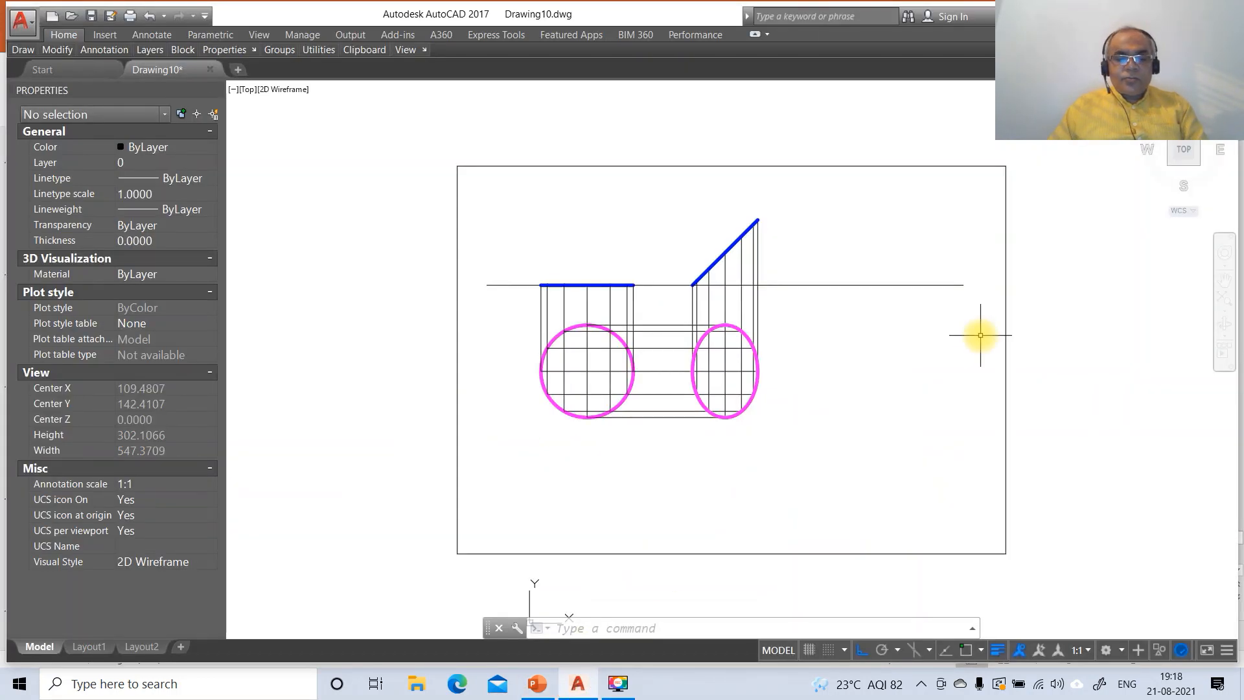
text(COPY)
key(Return)
click(677, 298)
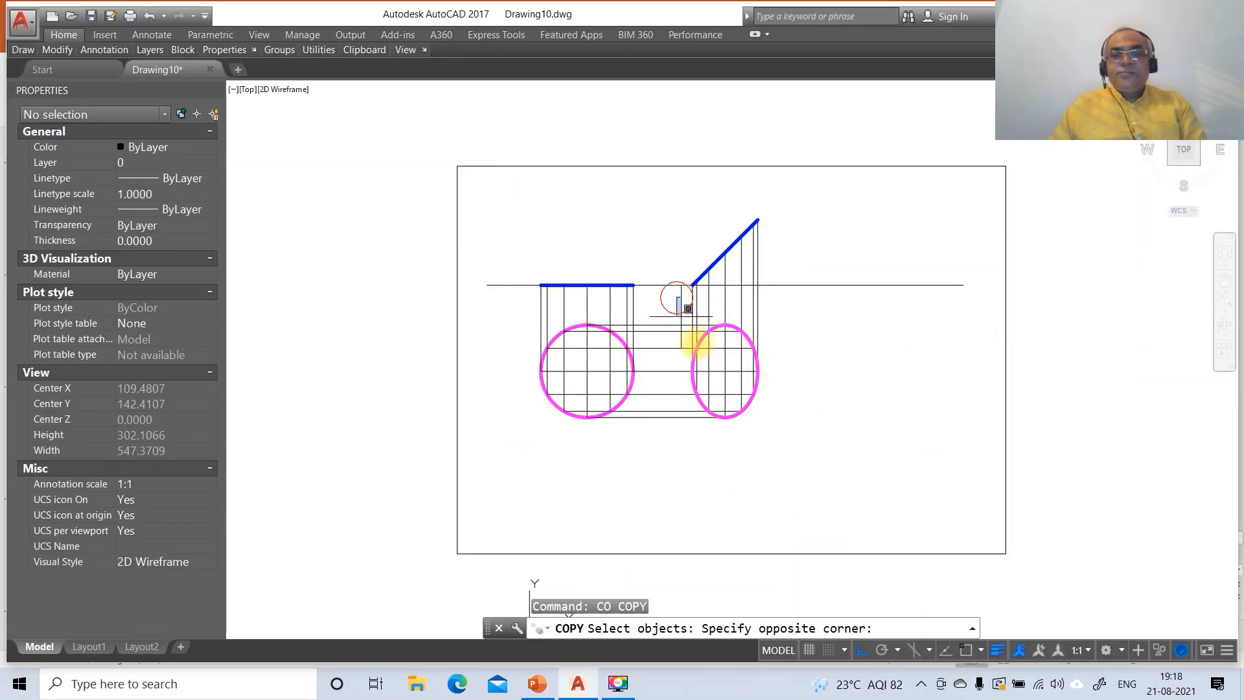
click(829, 457)
key(Return)
click(759, 437)
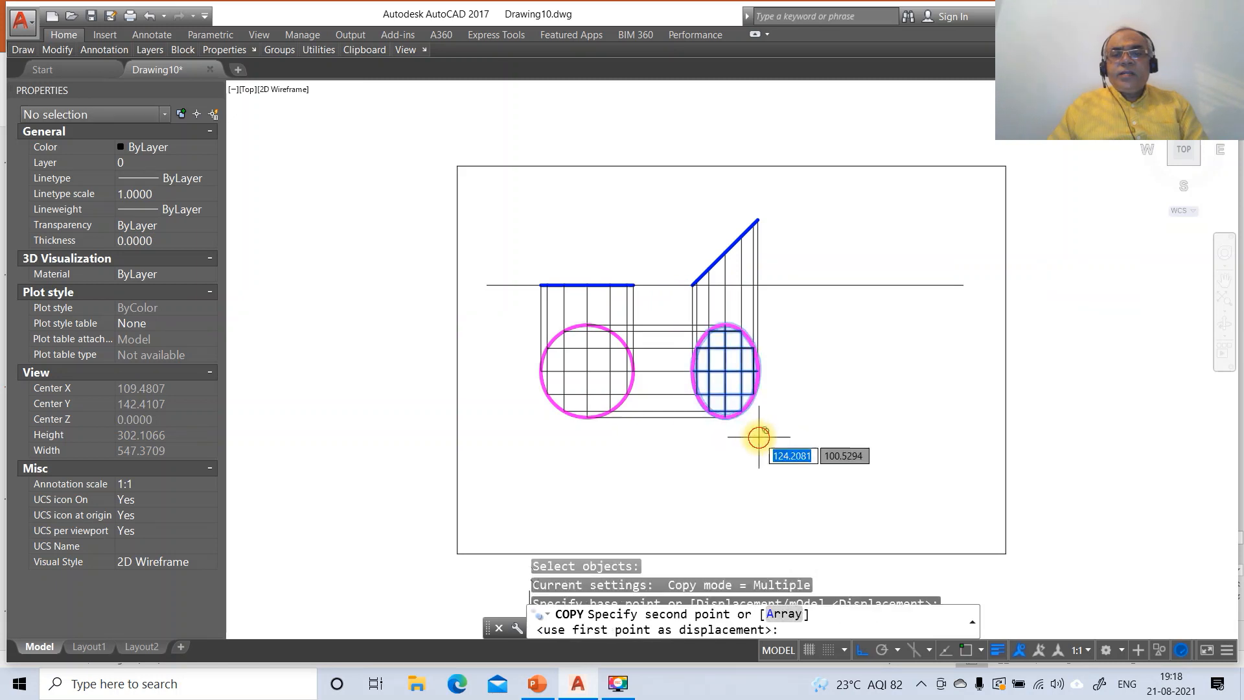
click(902, 437)
key(Return)
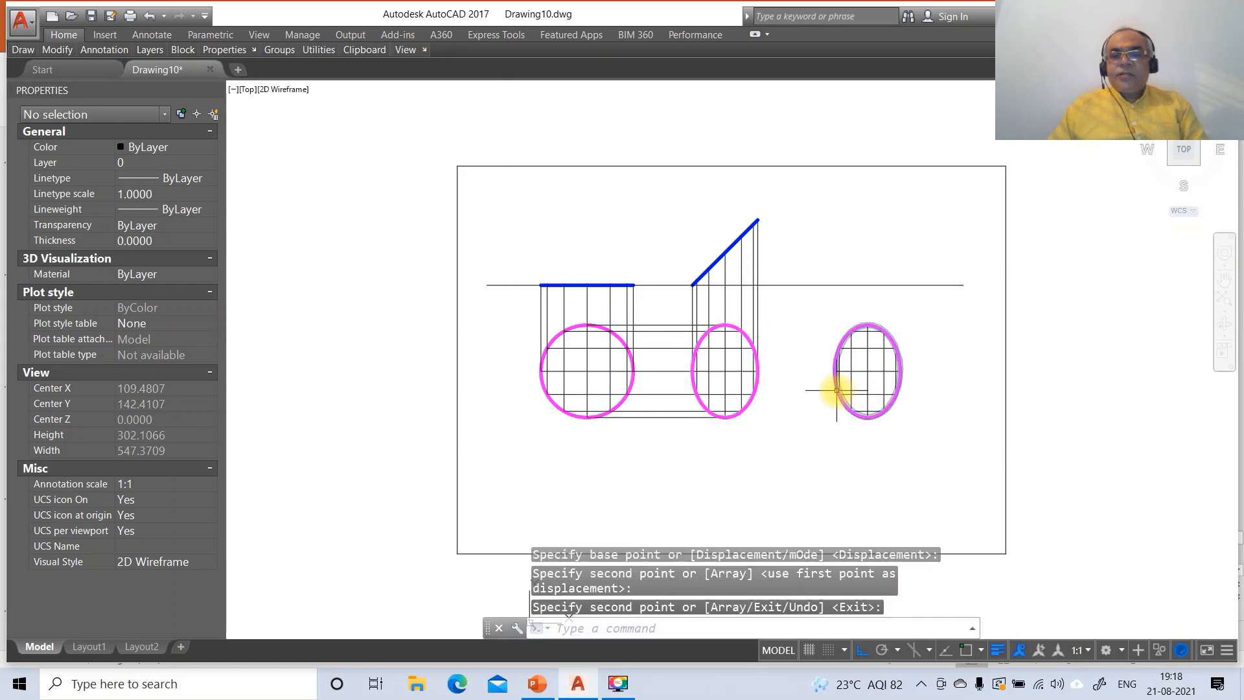
Compare the copied ellipse with the tilted top view of the final stage on PowerPoint slide 181, and return to AutoCAD.
text(z)
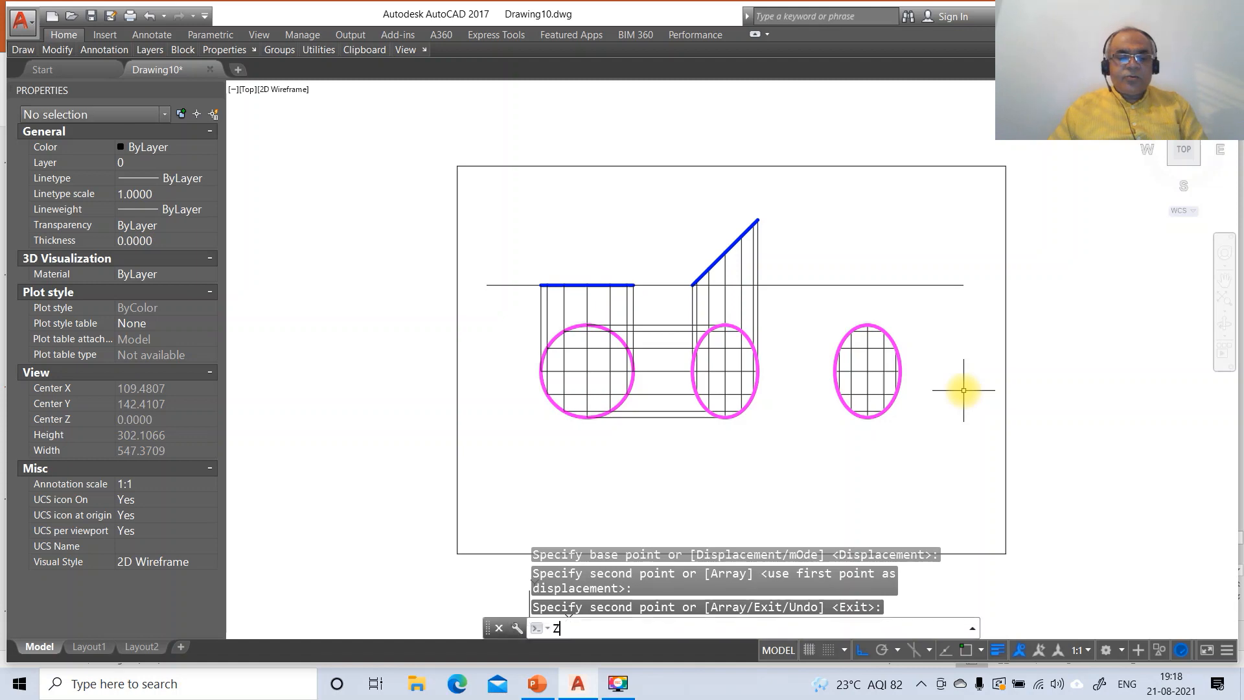
key(Return)
text(w)
key(Return)
click(648, 196)
click(1015, 474)
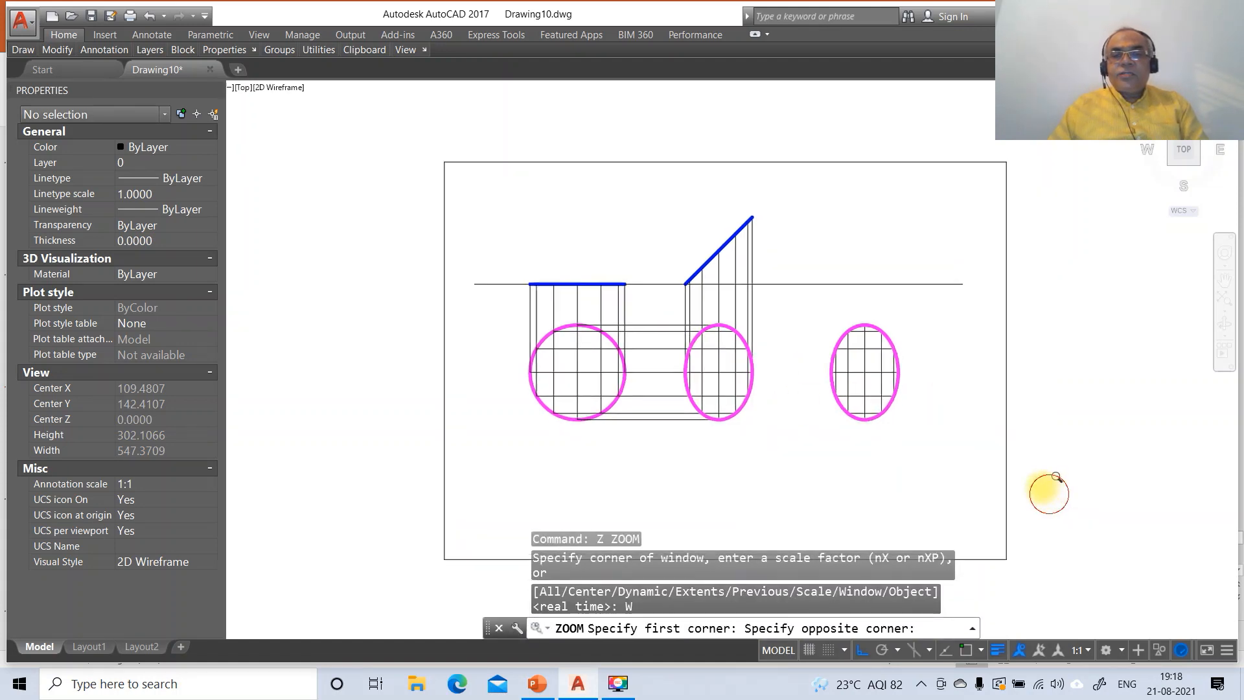
click(536, 683)
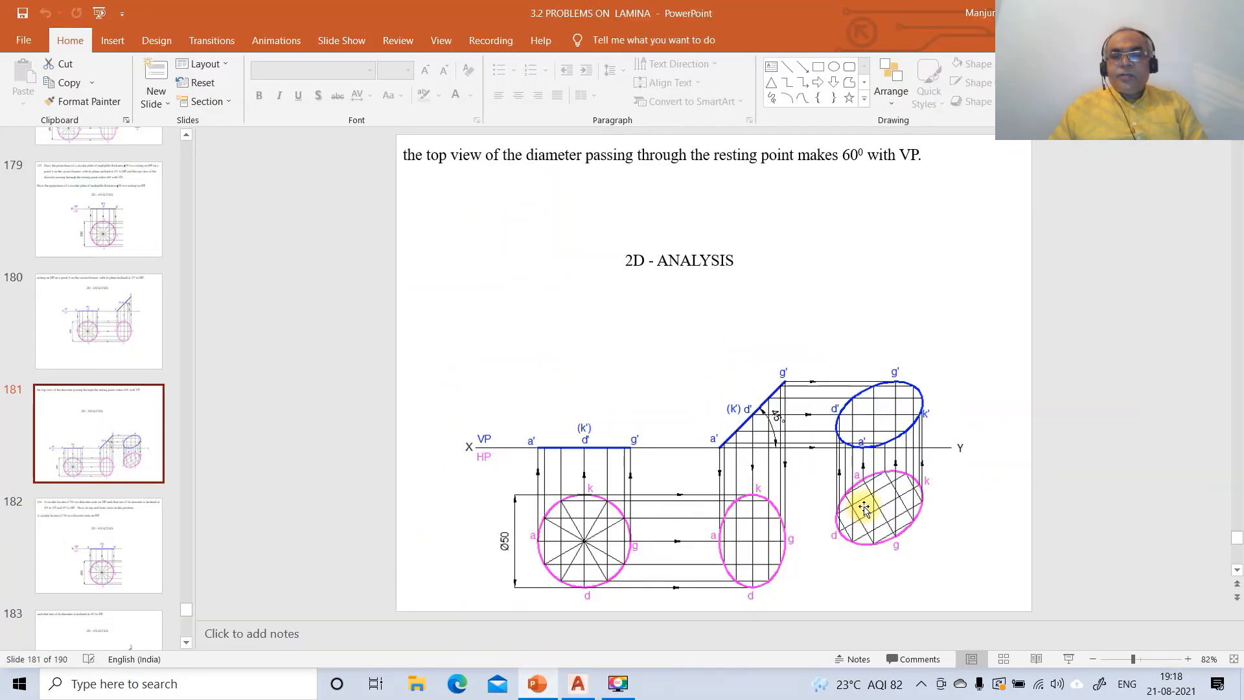
click(577, 684)
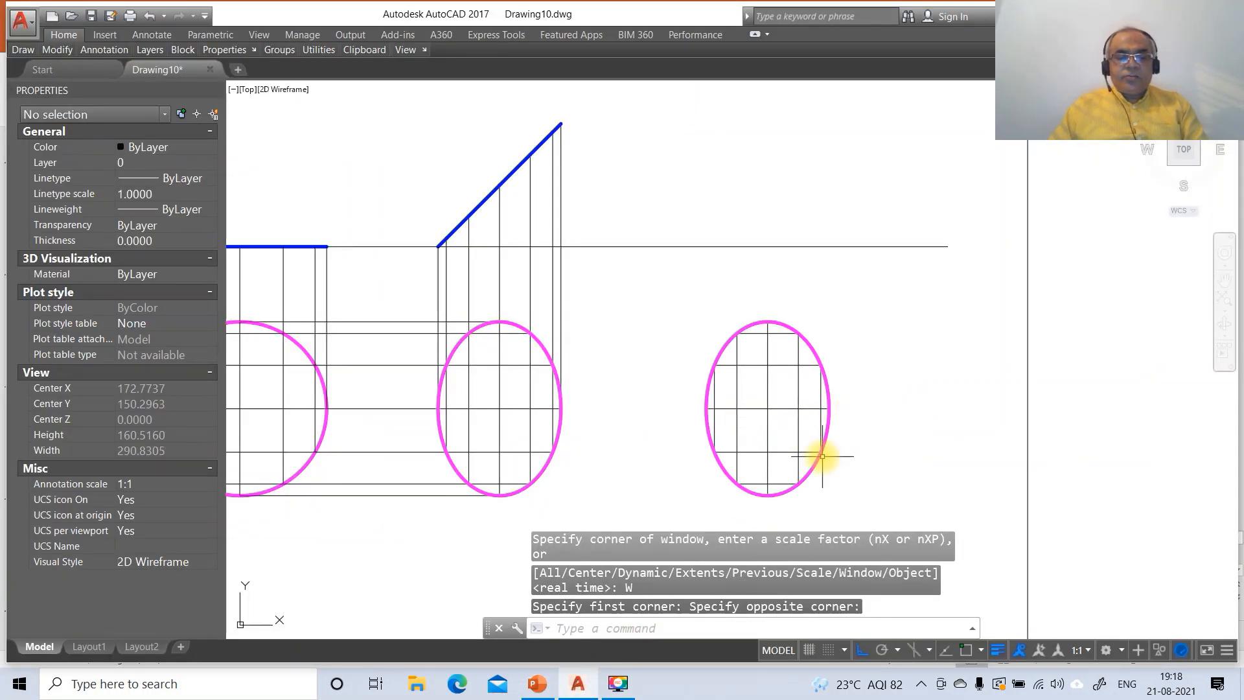
Rotate the copied ellipse together with its interior grid lines by -60° about a point near its centre.
text(RO)
key(Return)
click(652, 275)
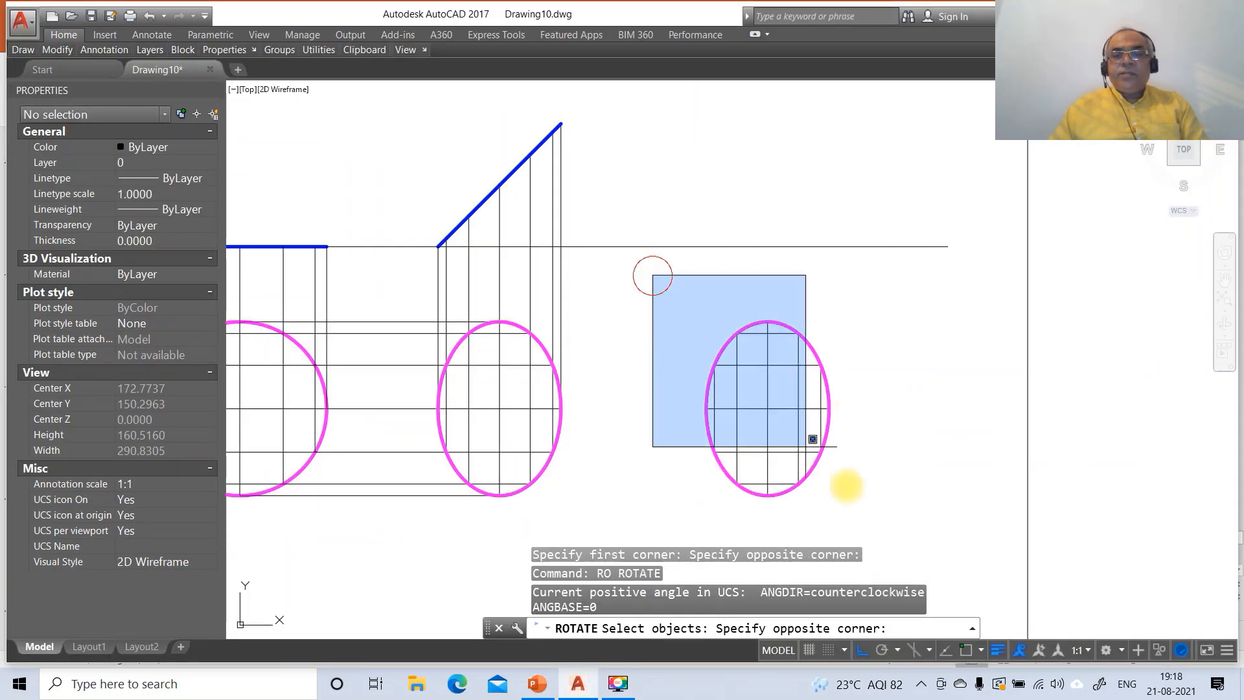
click(849, 502)
key(Return)
click(753, 403)
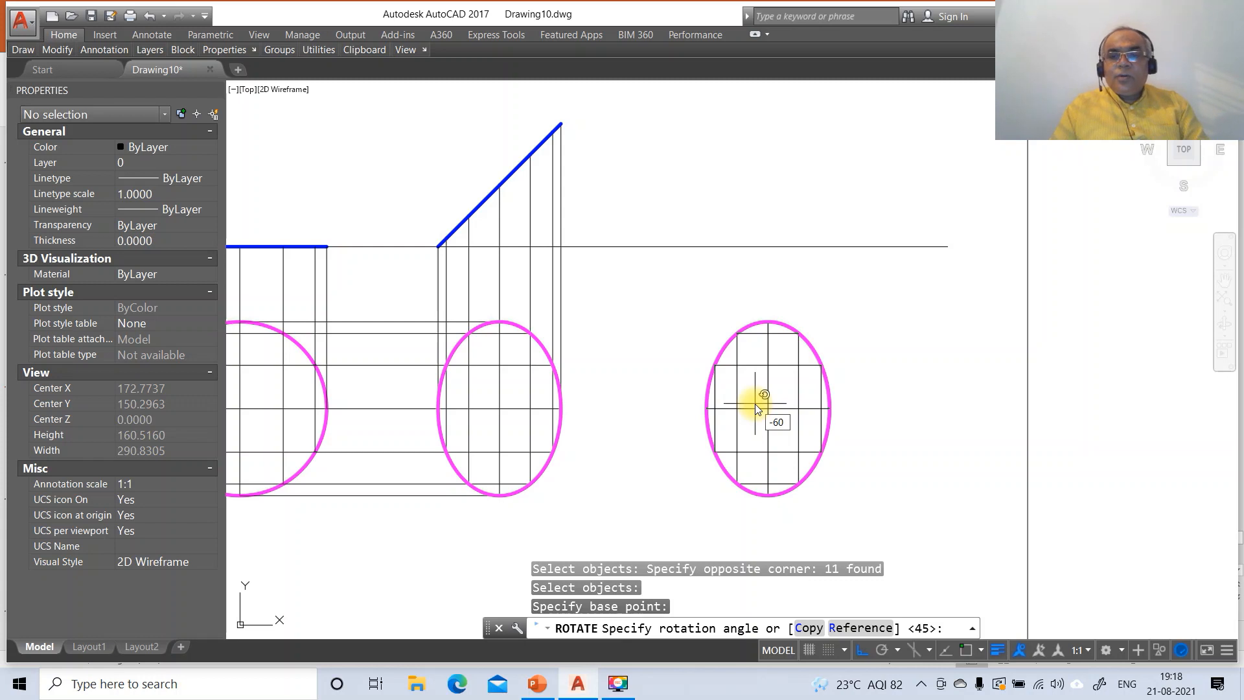
key(Return)
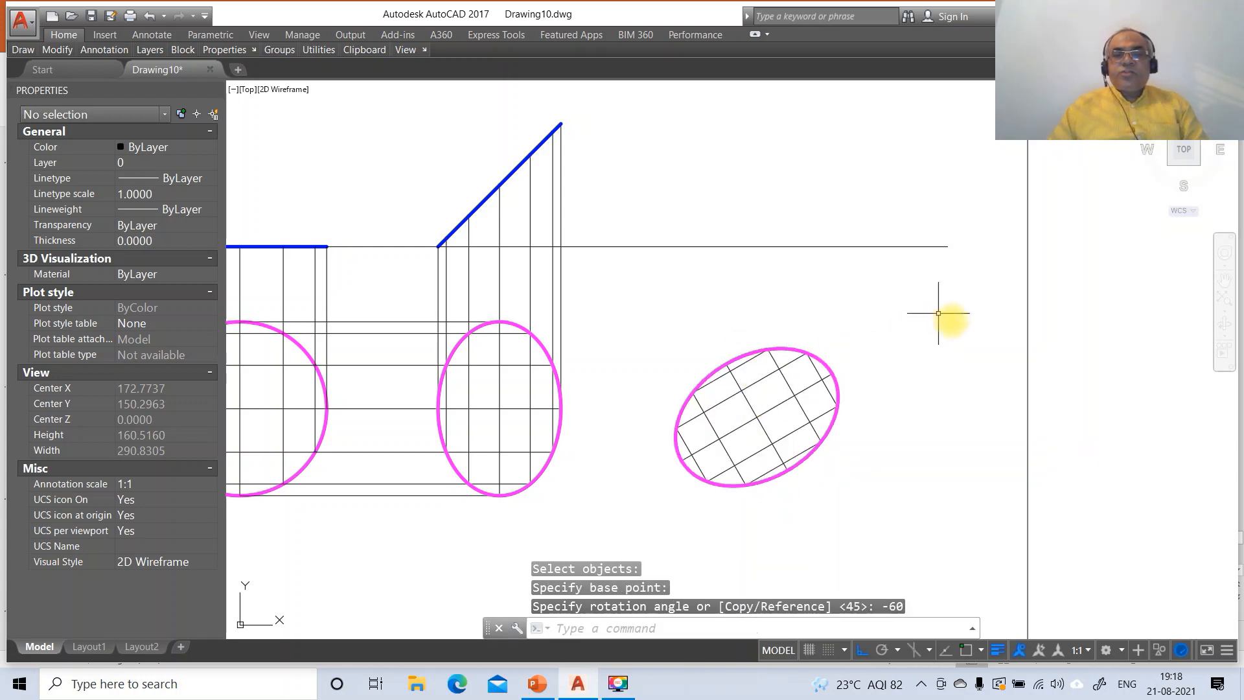
Move the previously selected rotated ellipse and its grid upward, closer to the reference line, with Ortho off for the placement, and restore Ortho.
text(m)
key(Return)
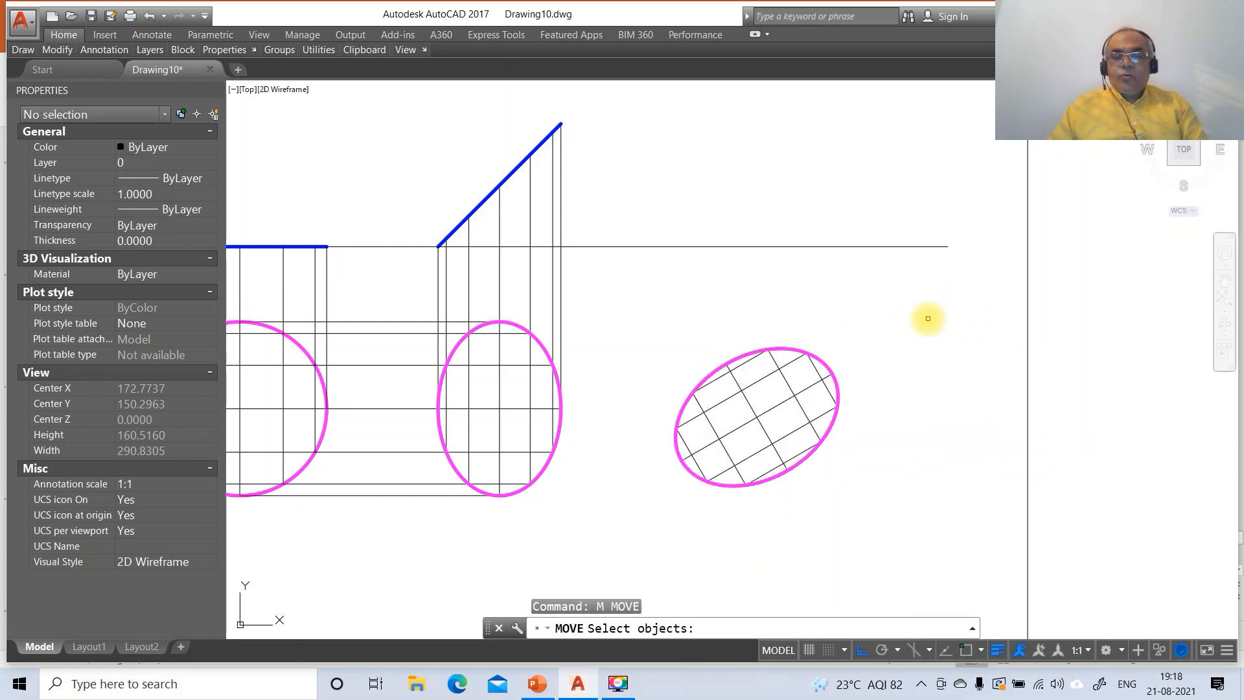
text(P)
key(Return)
key(Return)
click(769, 439)
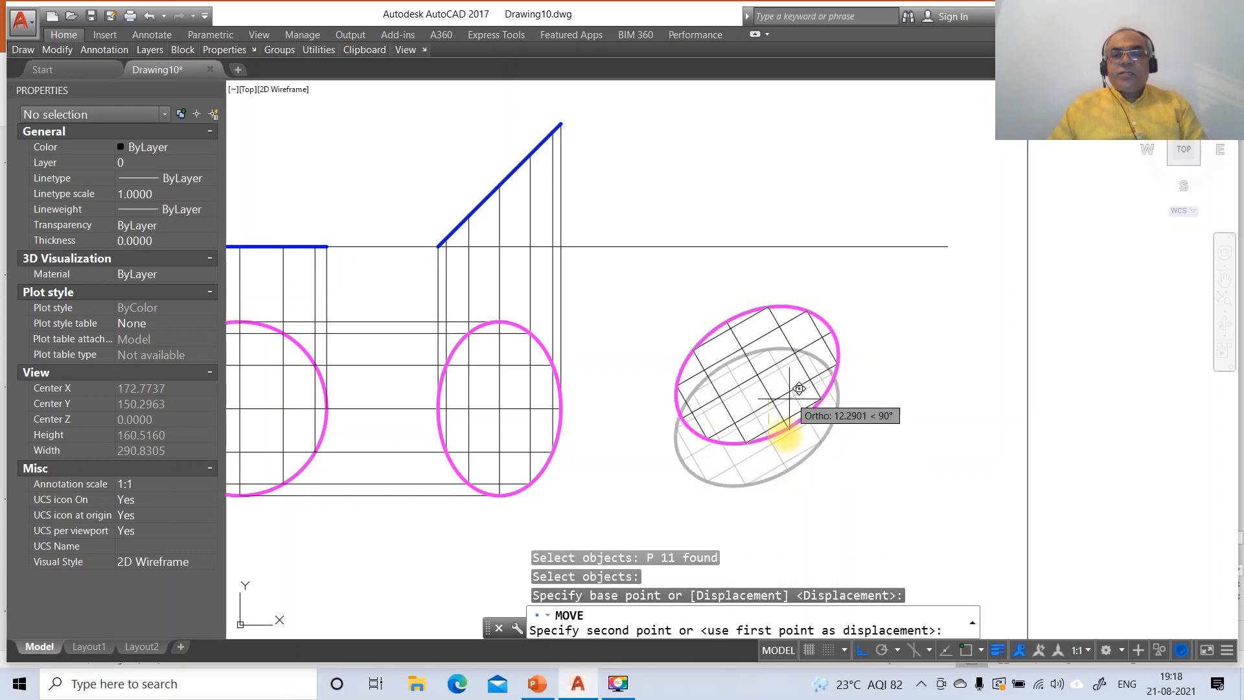
click(862, 650)
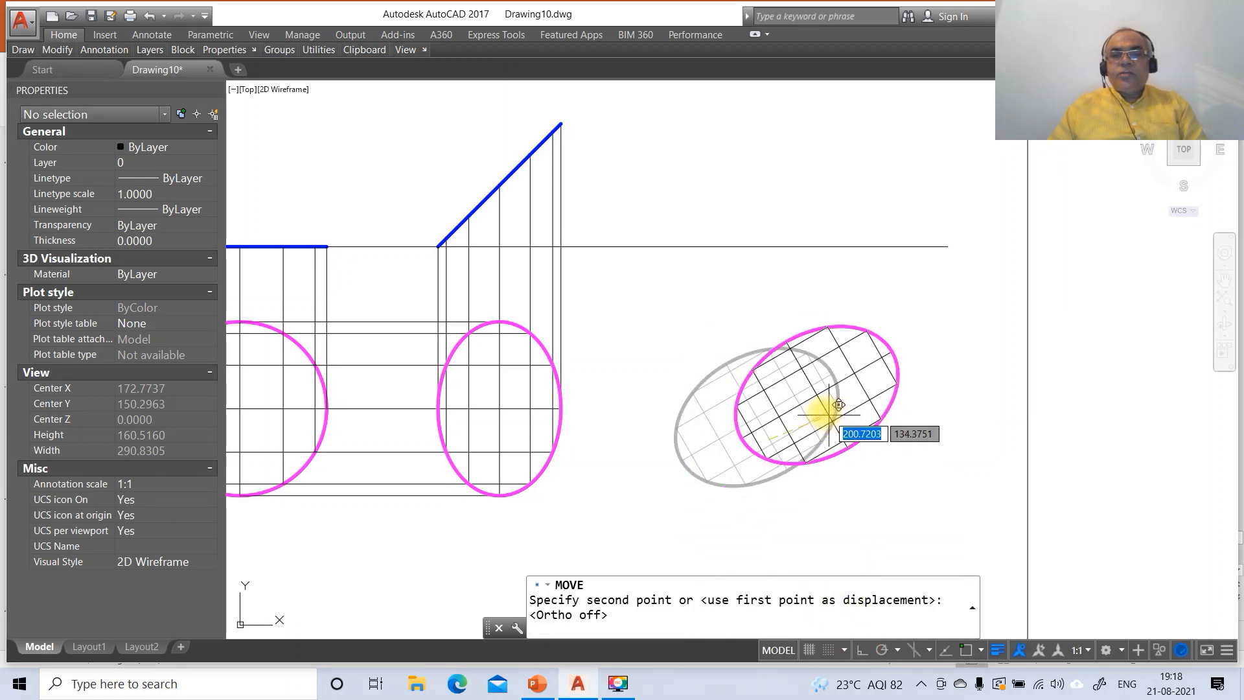
click(771, 366)
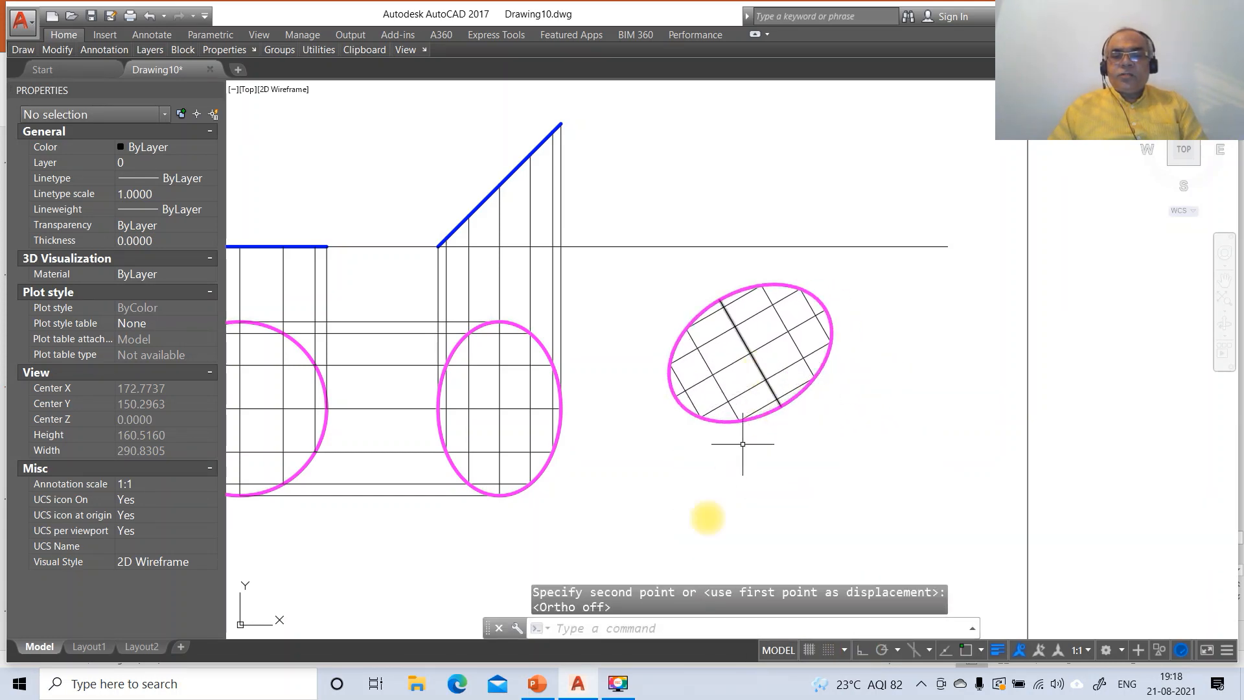
click(862, 651)
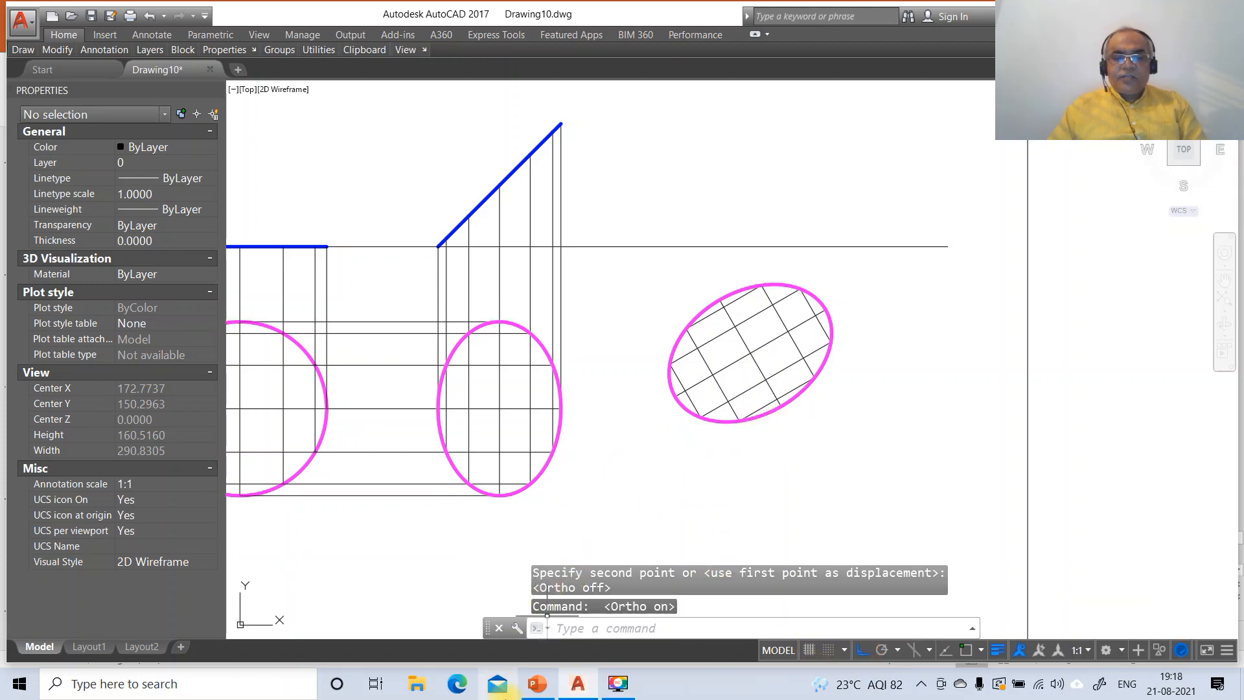
Check the reference slide in PowerPoint, return to AutoCAD and draw a projector from the upper end of the ellipse's minor axis perpendicular to the reference line.
click(537, 683)
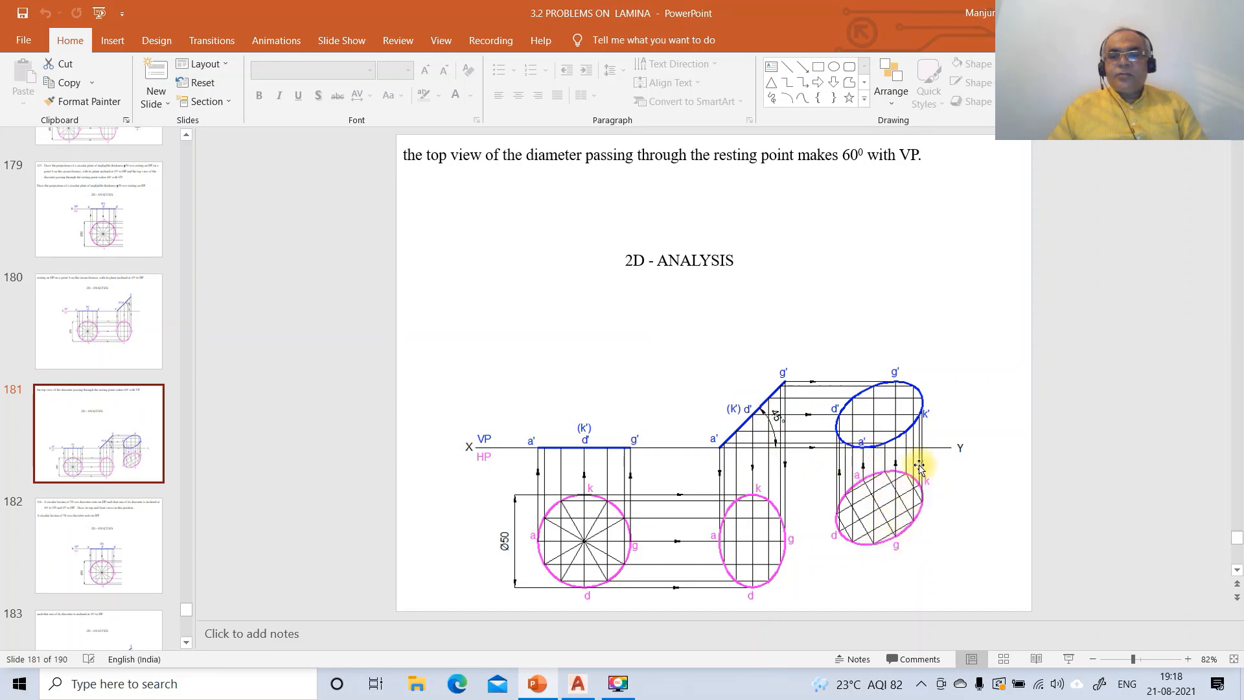
click(582, 684)
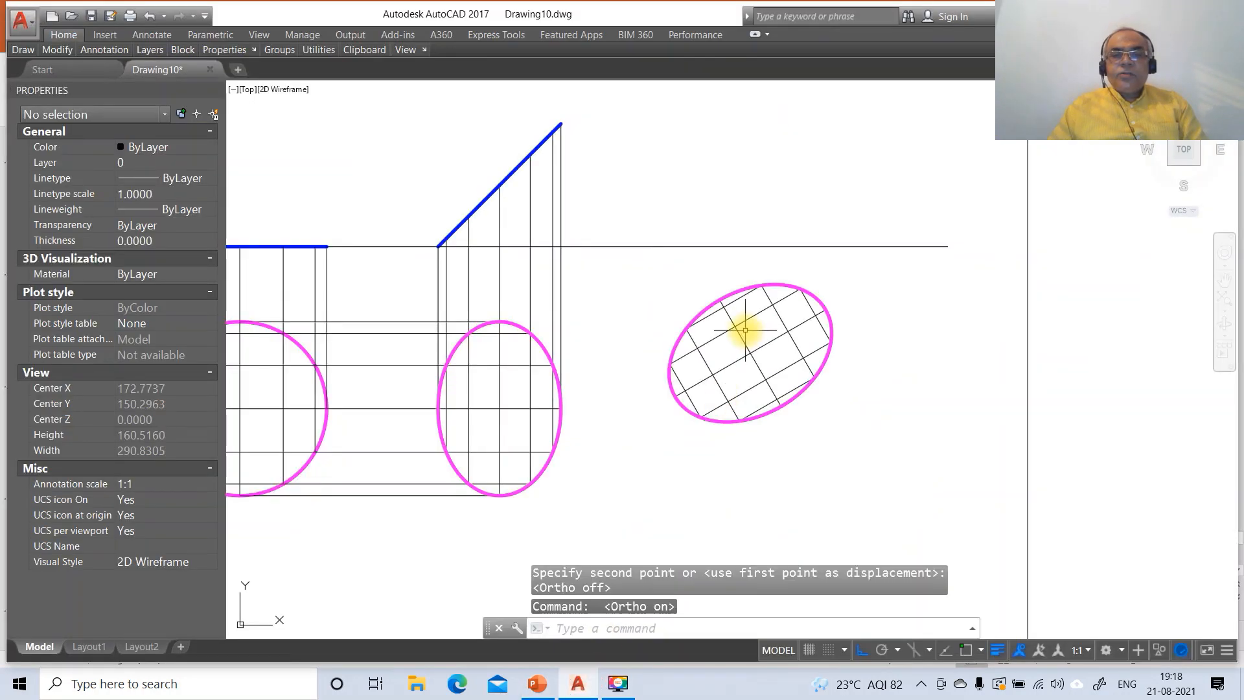
text(l)
key(Return)
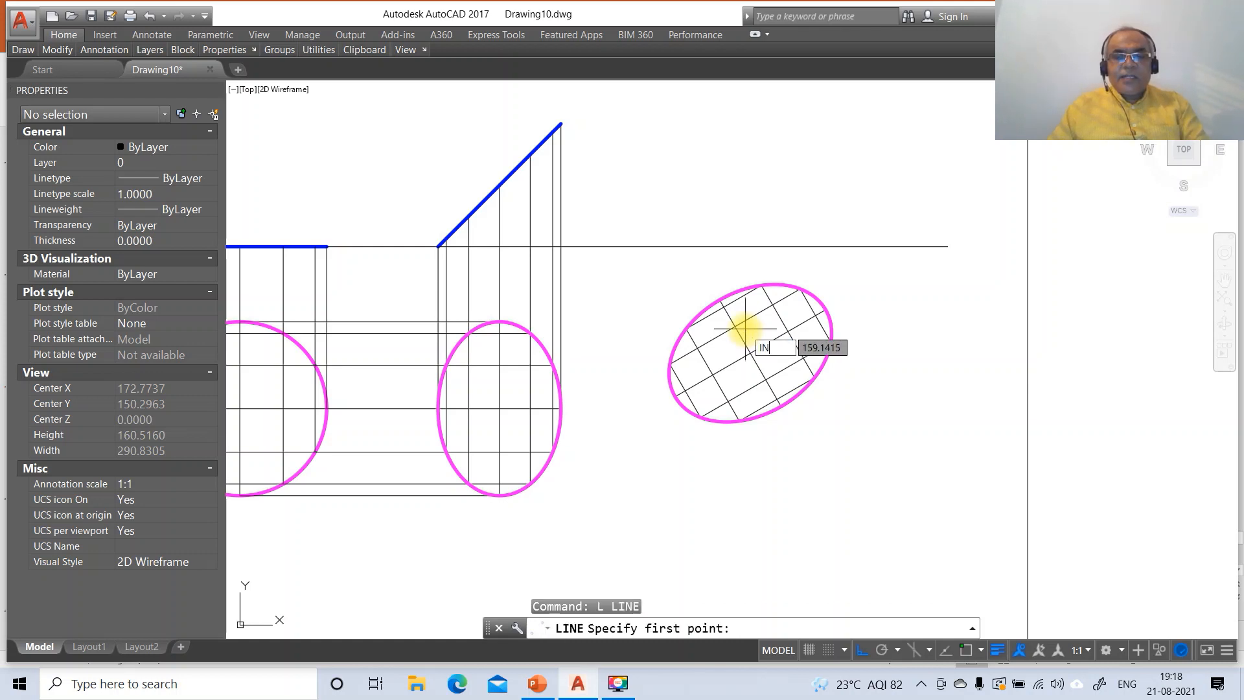
text(IN)
key(Return)
click(726, 293)
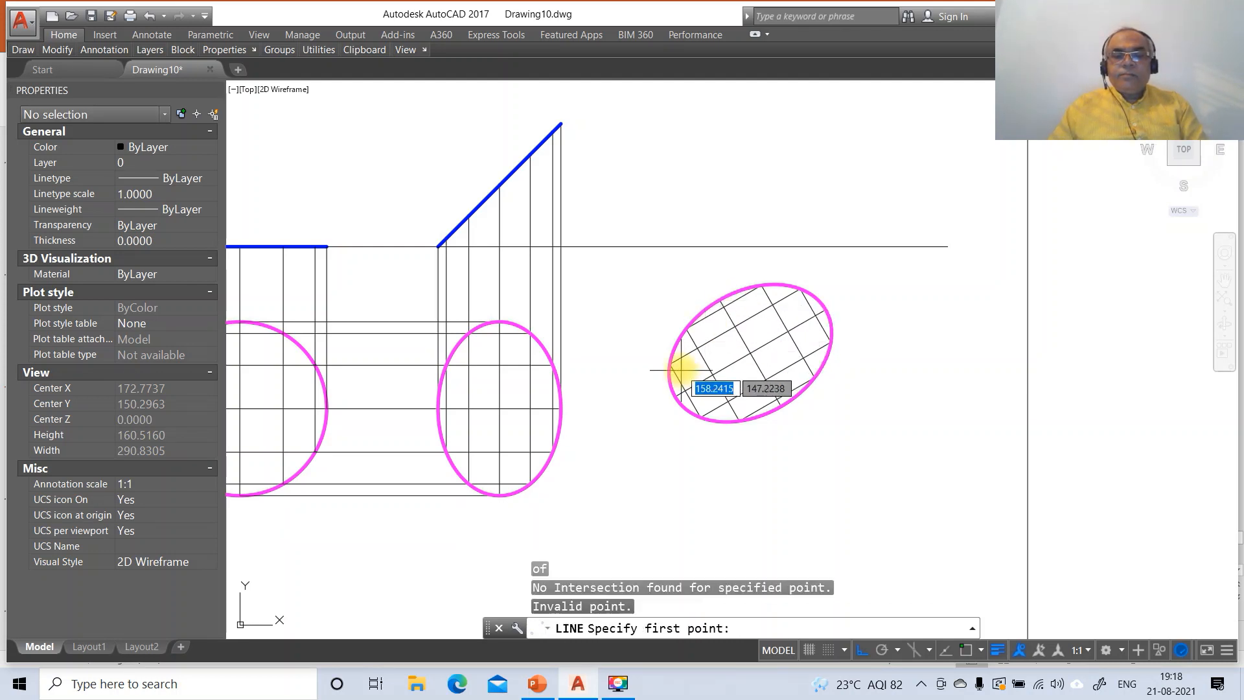
text(T)
key(Return)
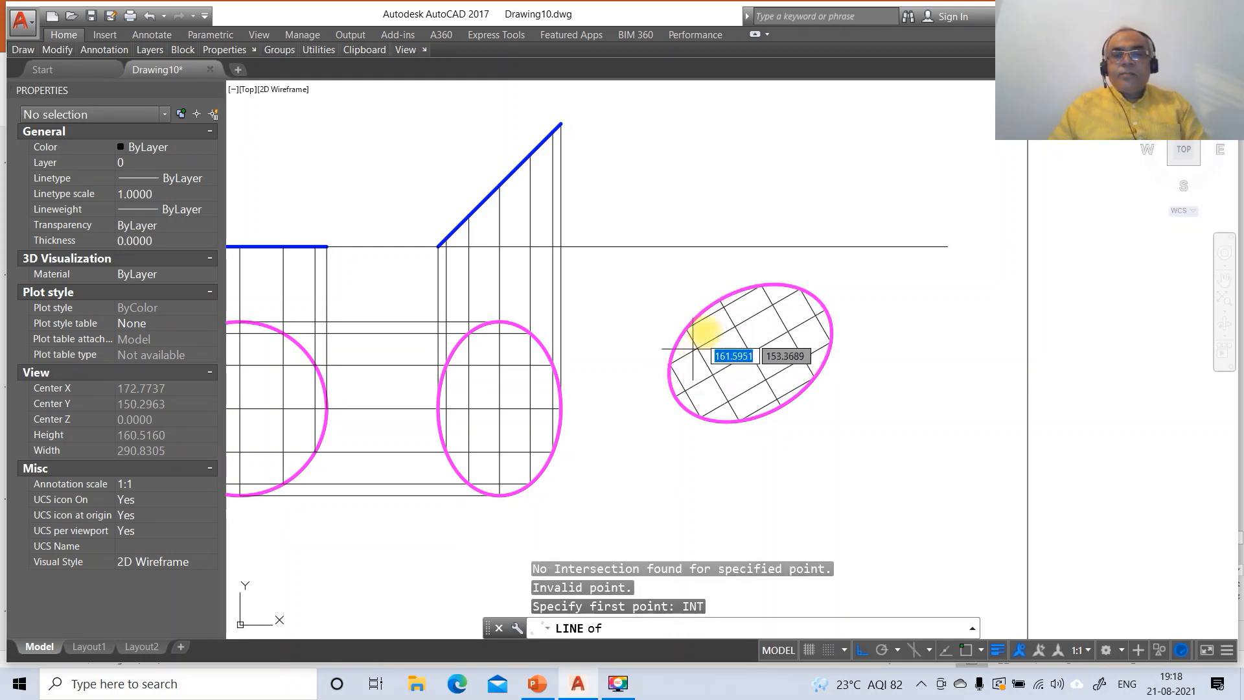
click(715, 299)
key(Return)
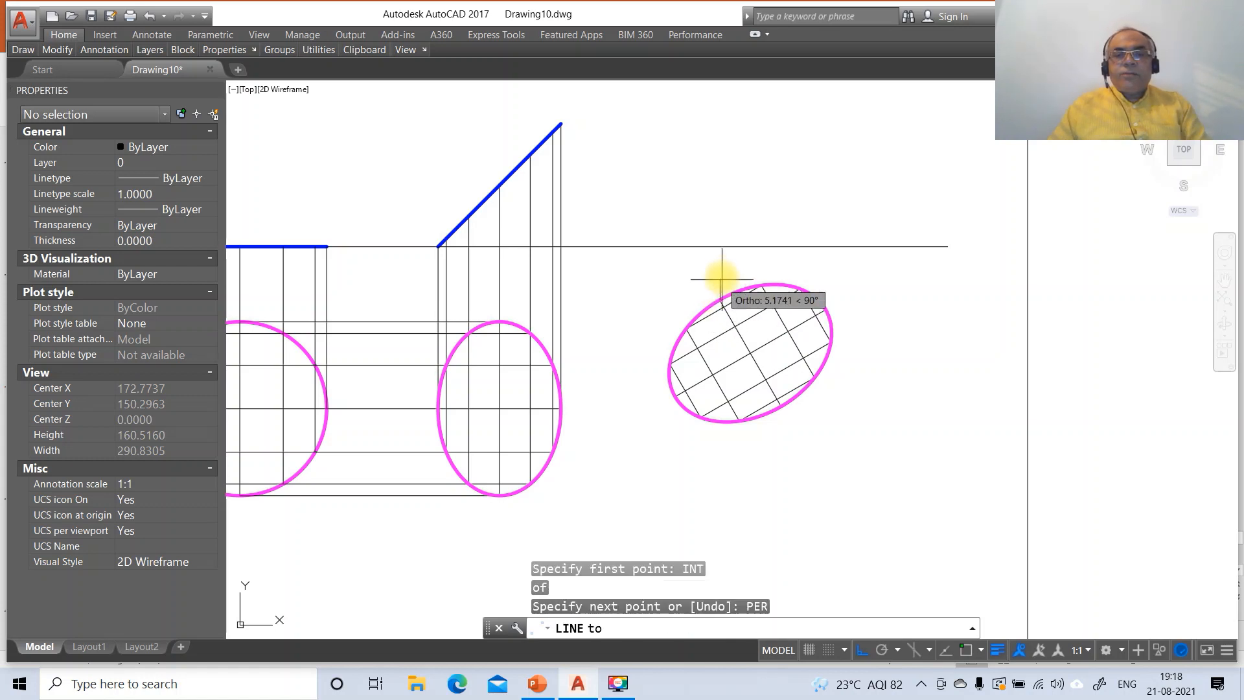
click(726, 246)
key(Return)
Draw a horizontal projector from the inclined blue line's lowest intersection above its base, extending past the rotated ellipse.
key(Return)
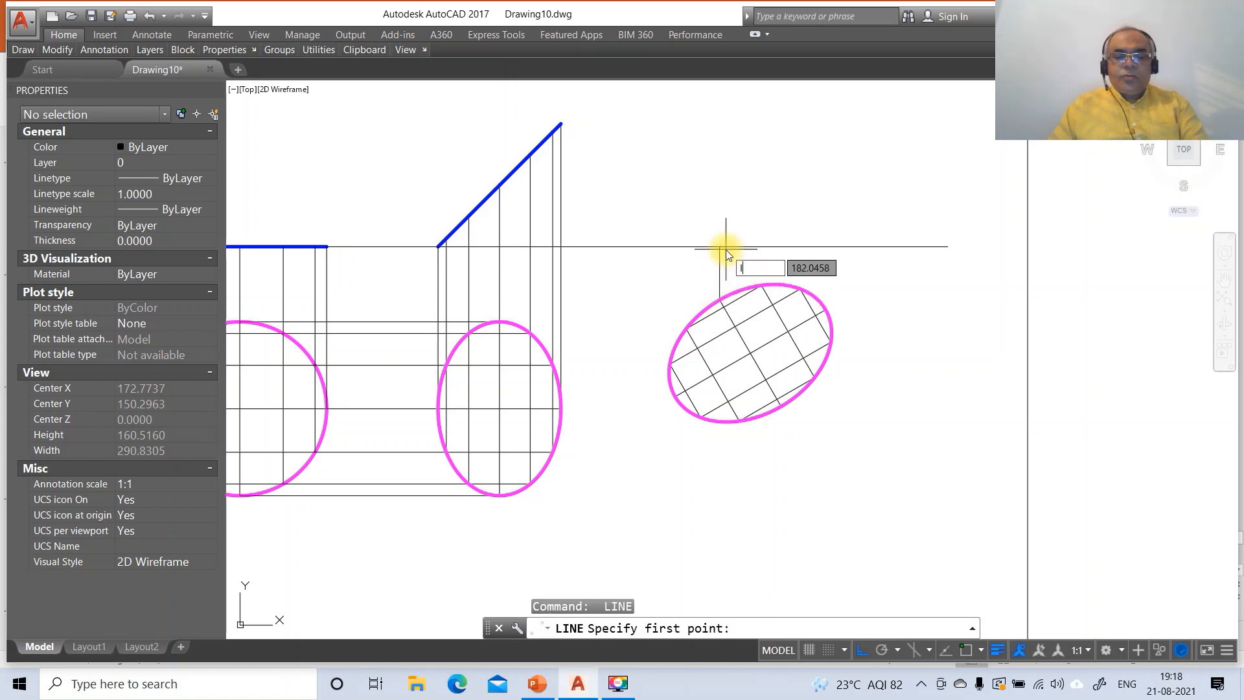
key(Return)
click(443, 244)
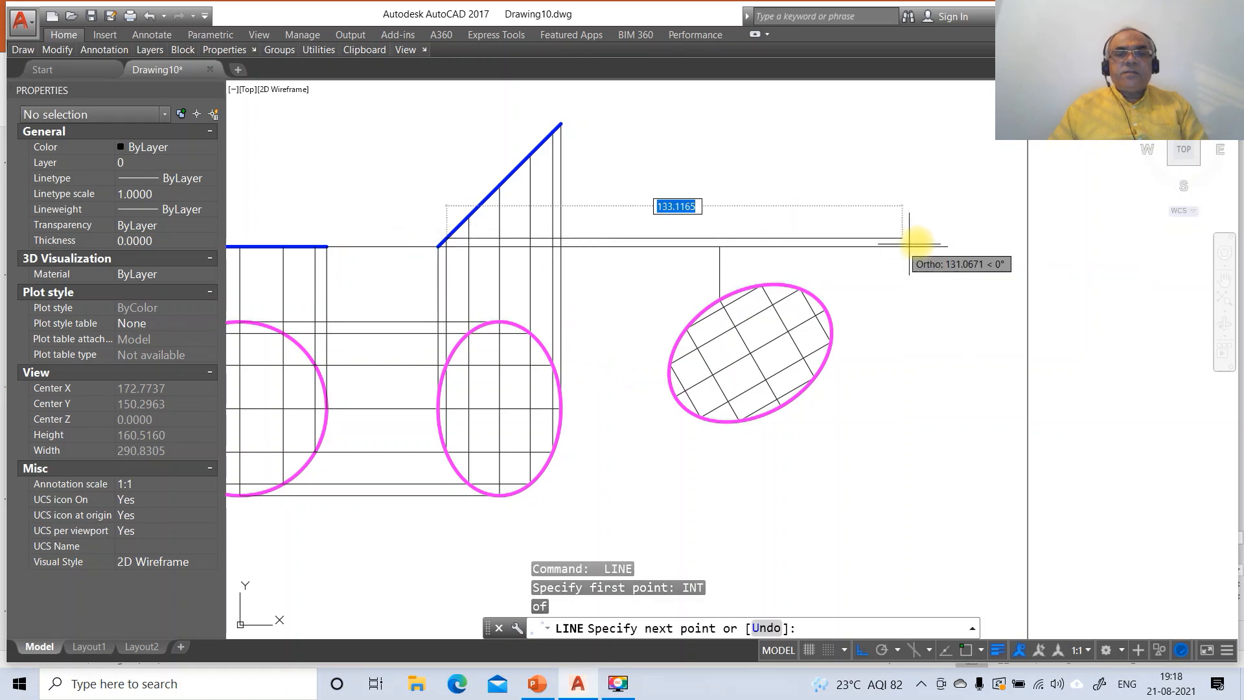
click(938, 240)
key(Return)
Draw a vertical projector from the ellipse's grid intersection just left of the minor axis end, perpendicular to the new horizontal line.
key(Return)
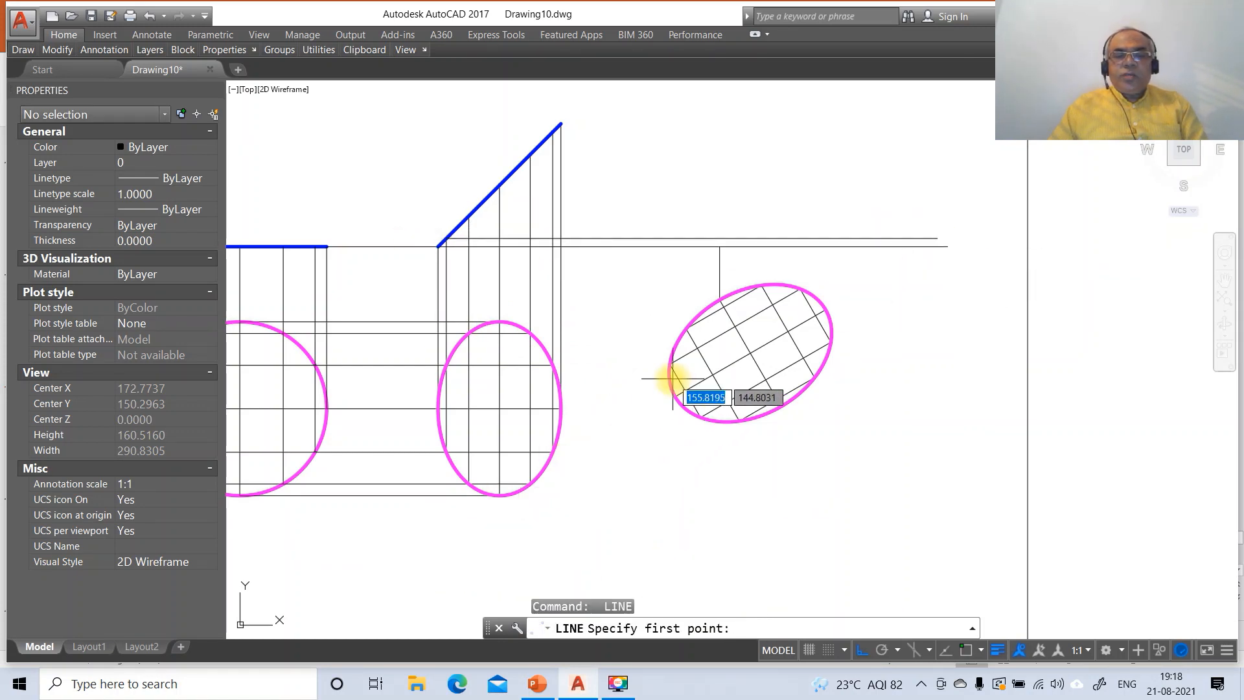
text(INT)
key(Return)
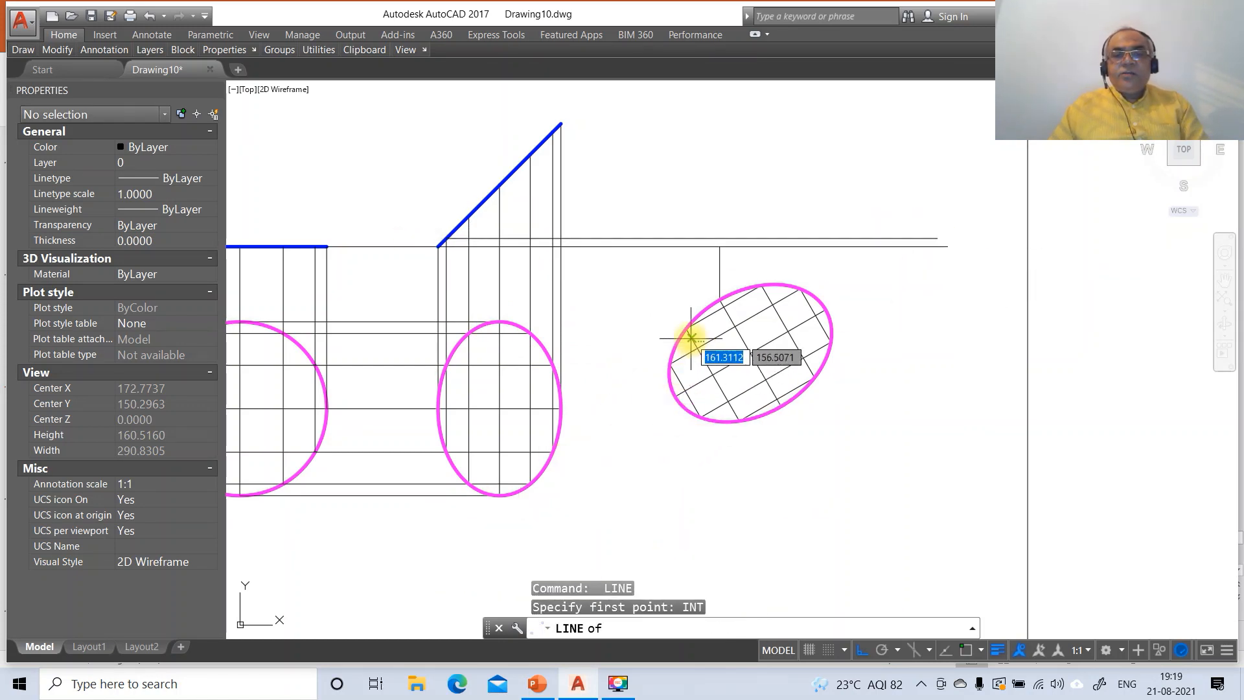
click(688, 333)
text(PER)
key(Return)
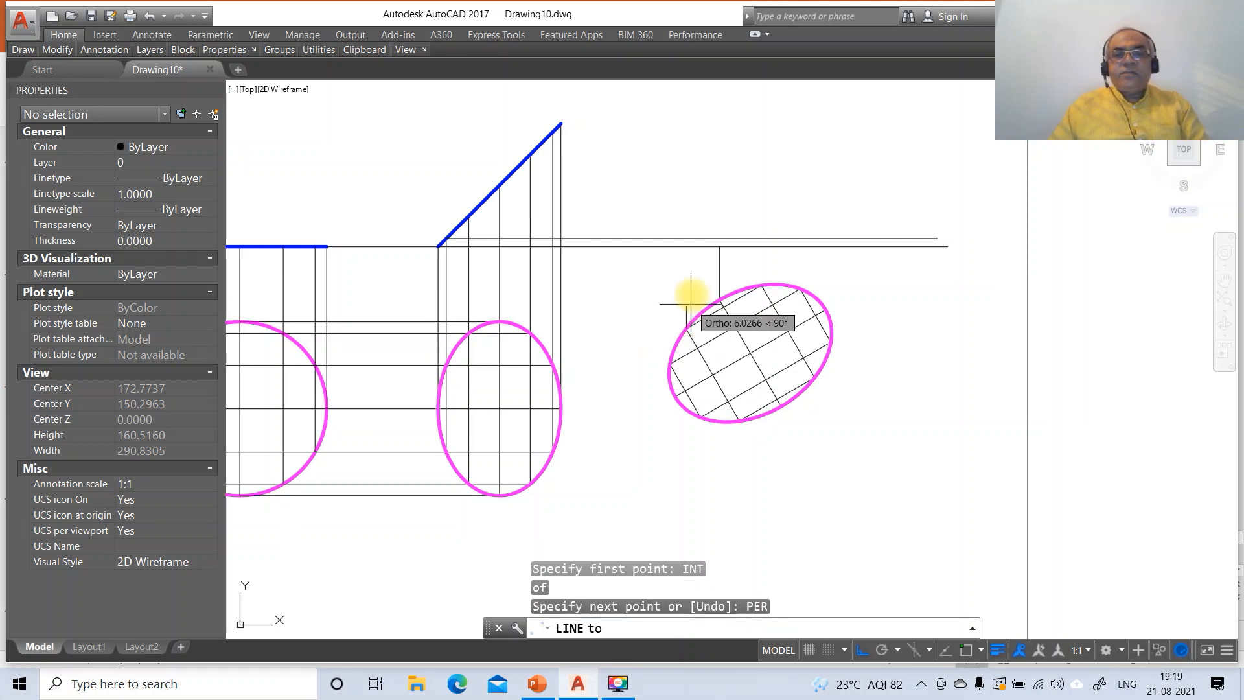
click(695, 241)
key(Return)
Draw a vertical projector from the ellipse's grid intersection just right of the minor axis end, perpendicular to the same horizontal line.
key(Return)
text(INT)
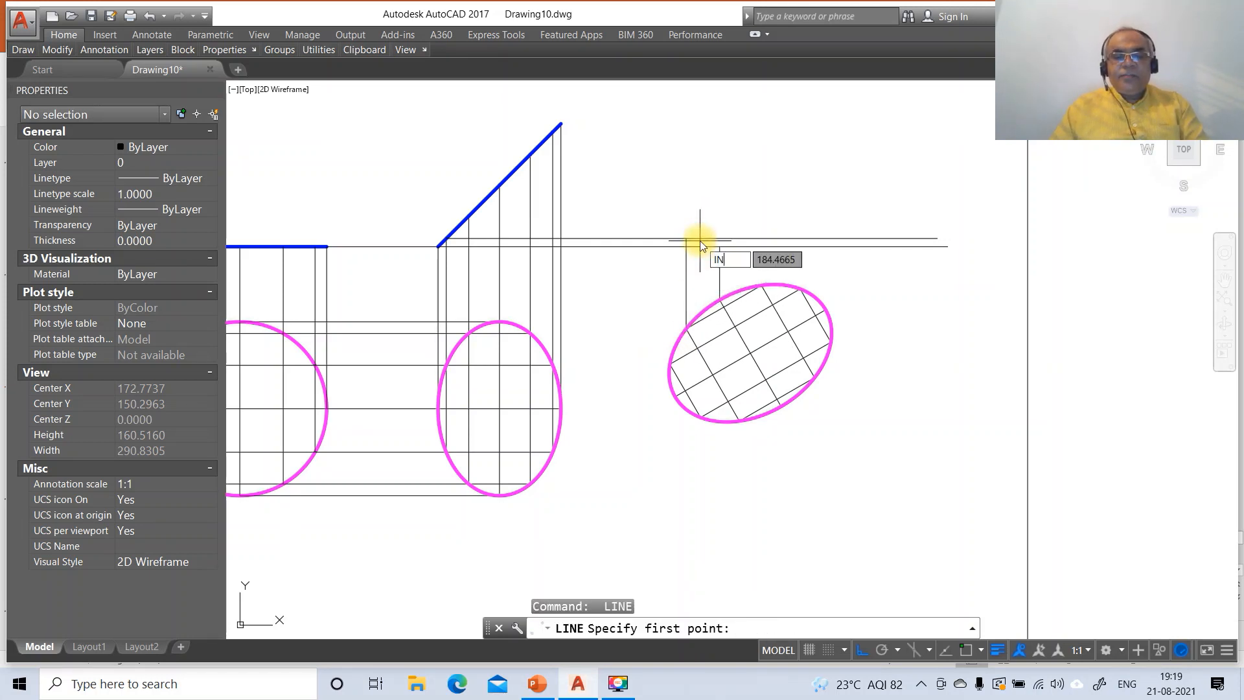
key(Return)
click(757, 287)
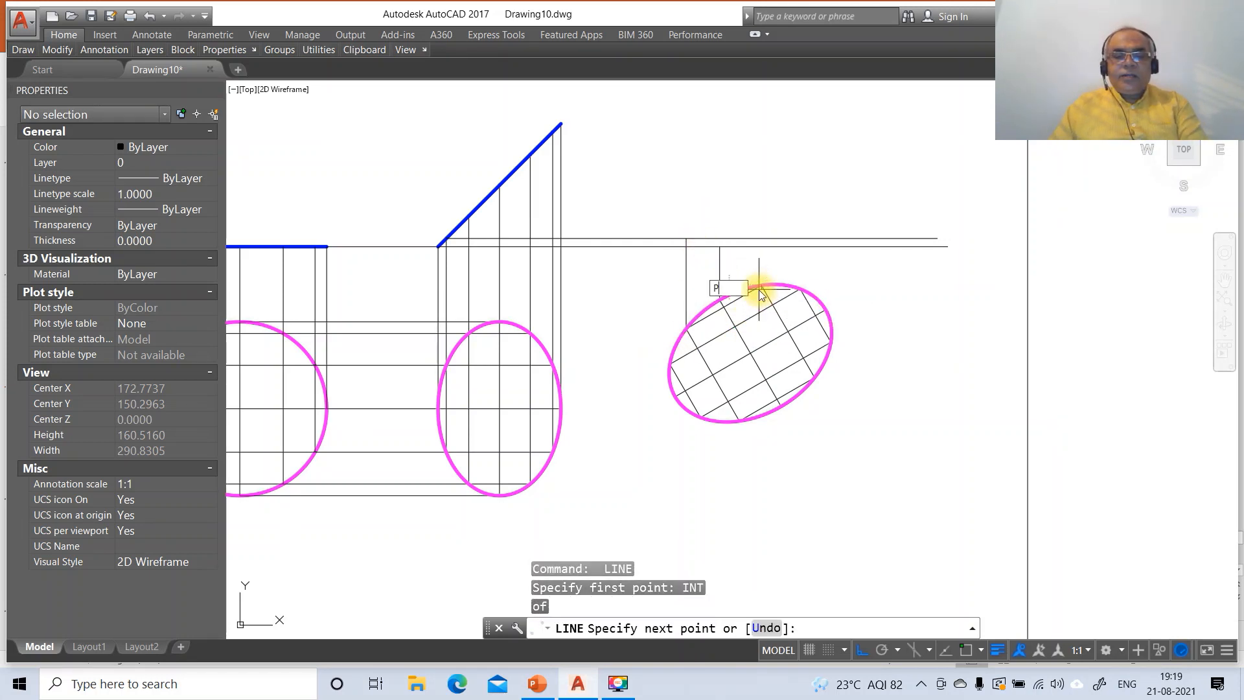
key(Return)
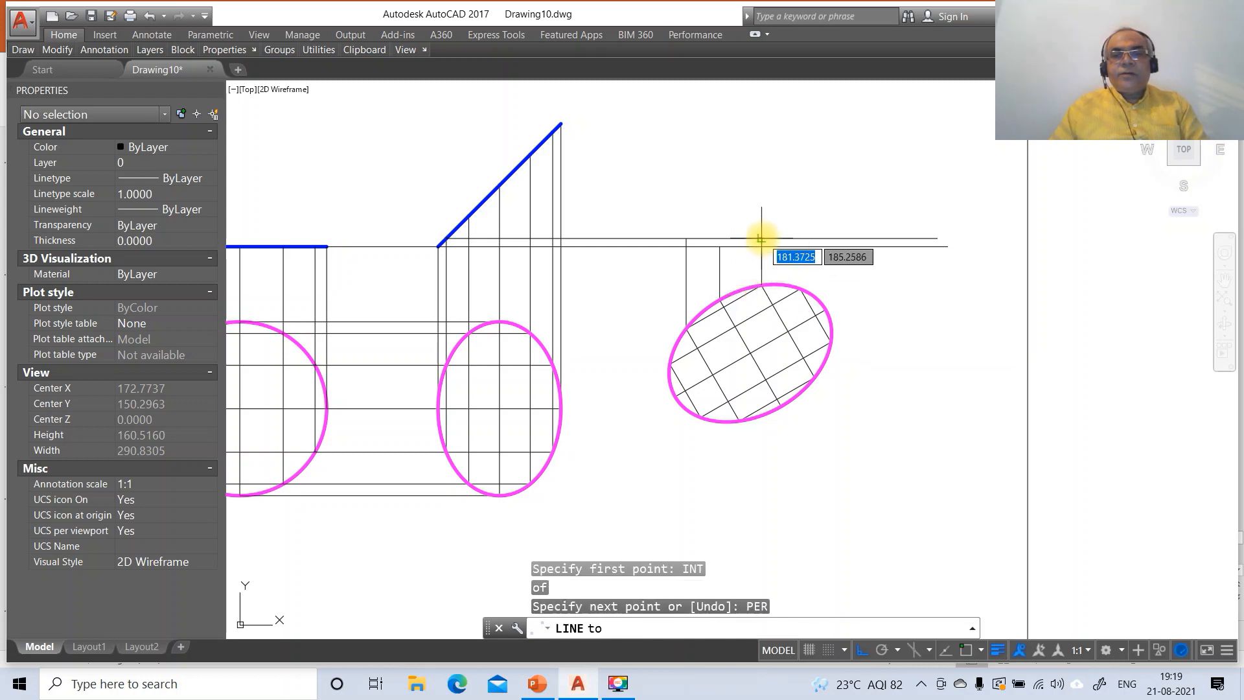
click(763, 241)
Fillet the horizontal projector with the right-hand vertical projector to form a sharp corner and remove the excess.
text(F)
key(Return)
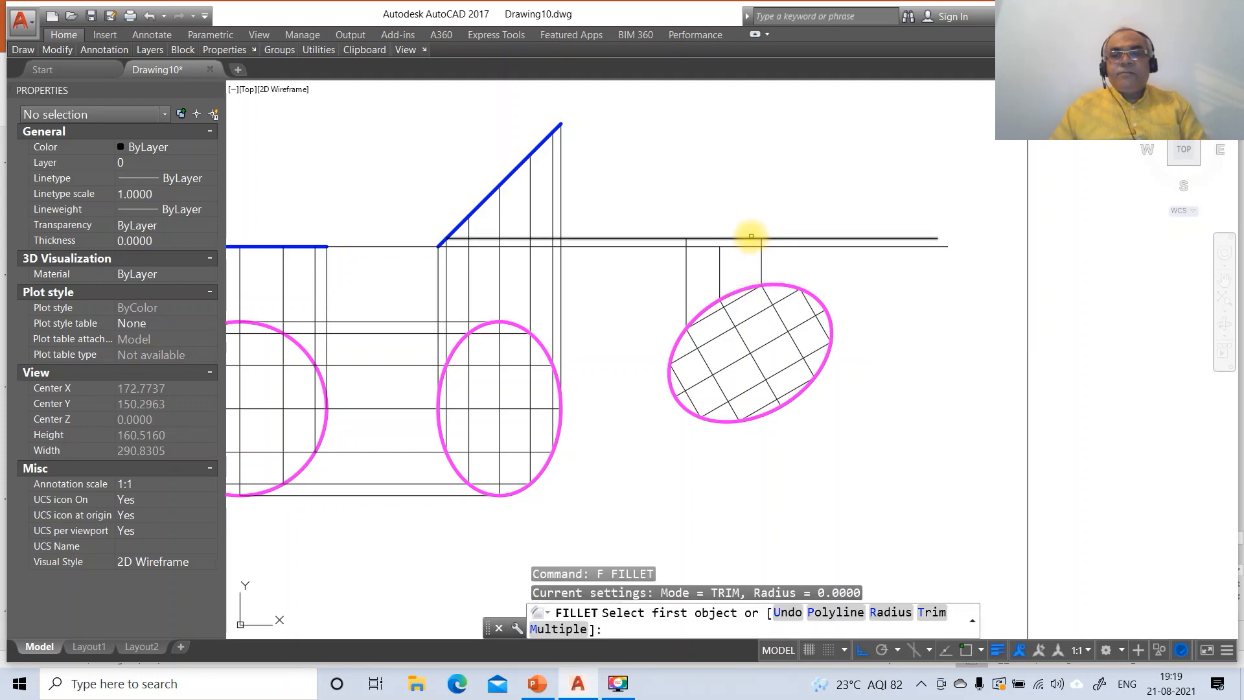
click(750, 238)
click(761, 253)
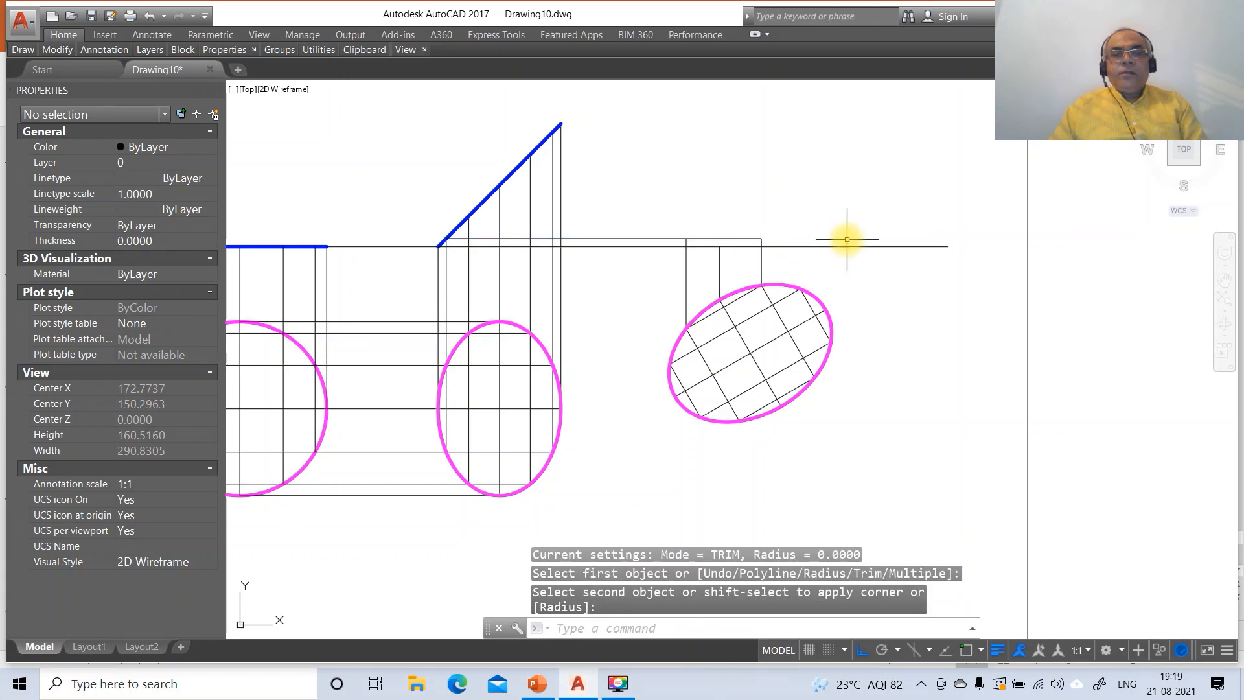
Draw a horizontal projector from the next intersection up on the inclined blue line, extending past the rotated ellipse.
text(L)
key(Return)
text(int)
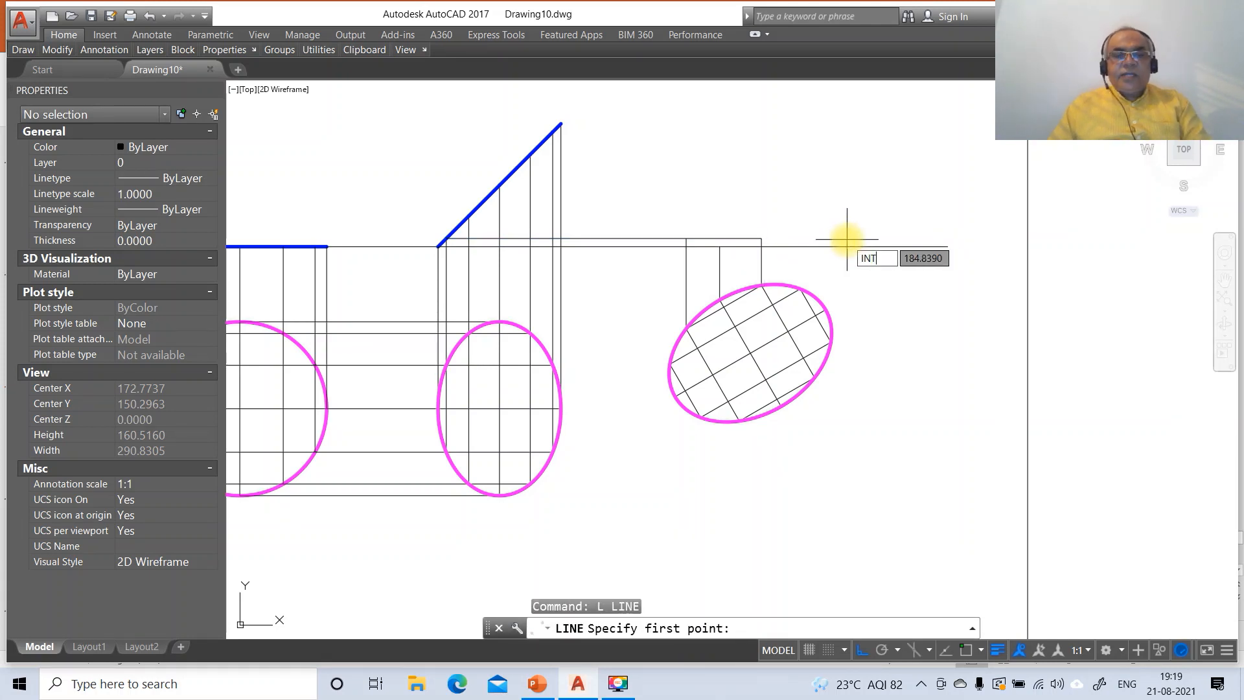
key(Return)
click(470, 218)
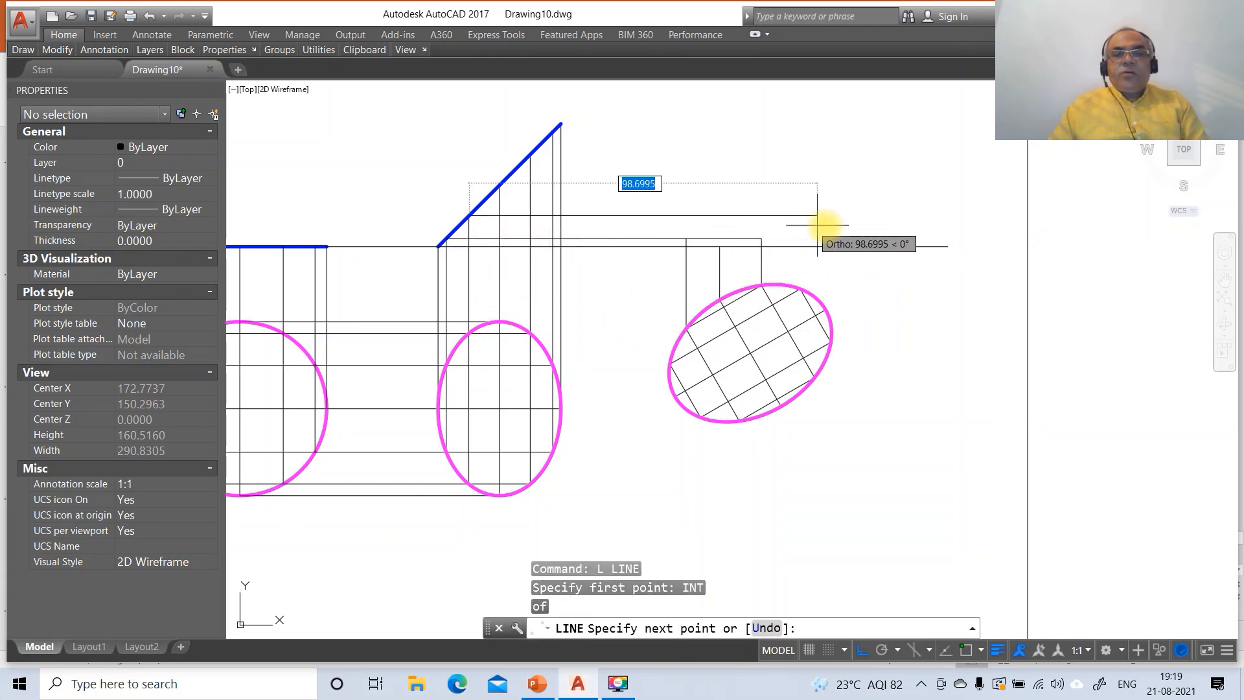
click(866, 226)
key(Return)
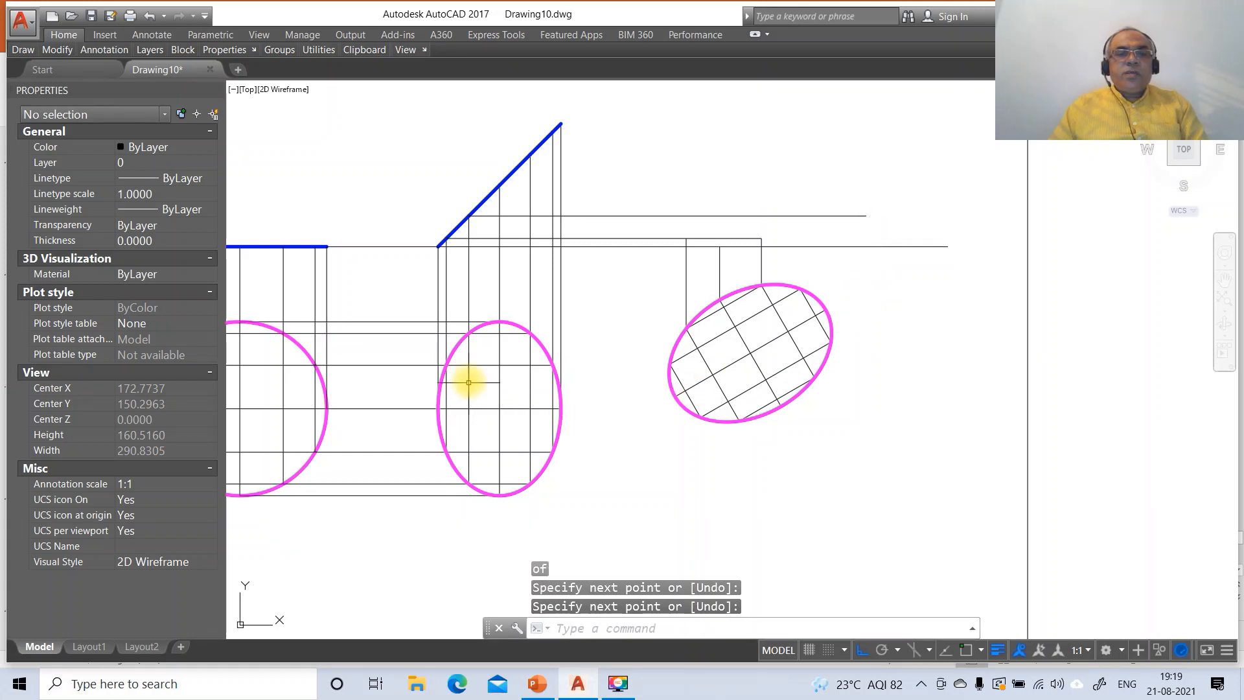
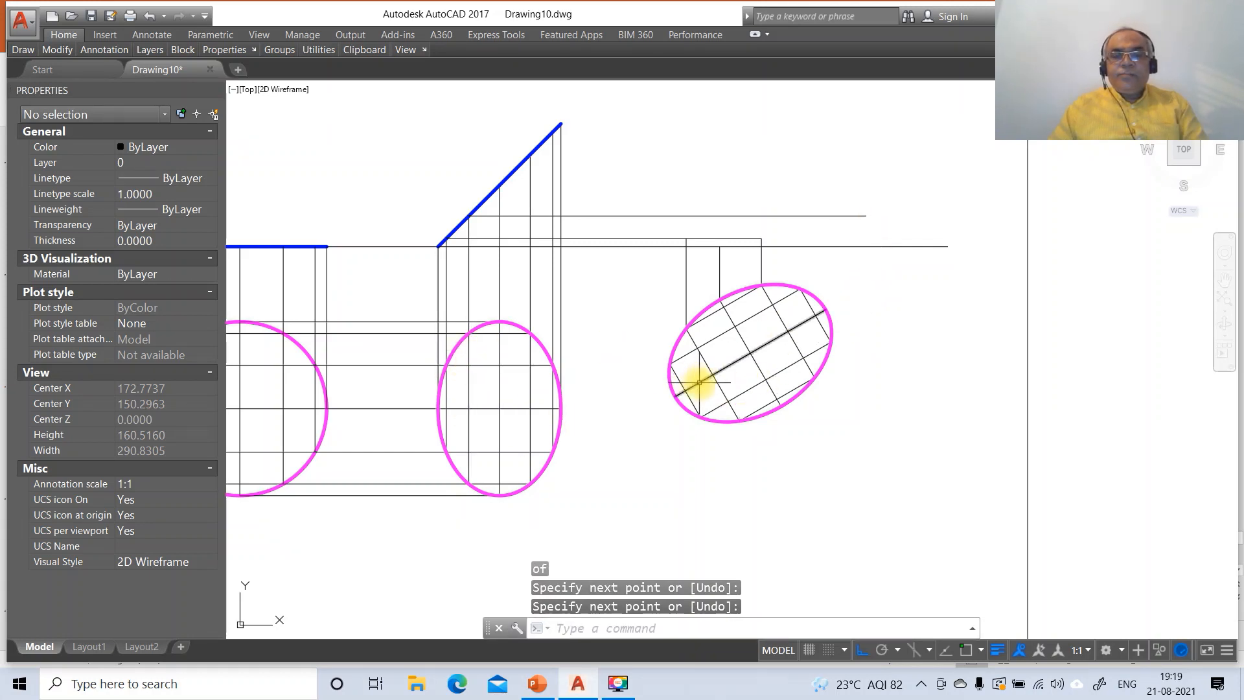
Draw a vertical projector from the grid intersection at the ellipse's far left edge, perpendicular to the second horizontal projector.
key(Return)
text(I)
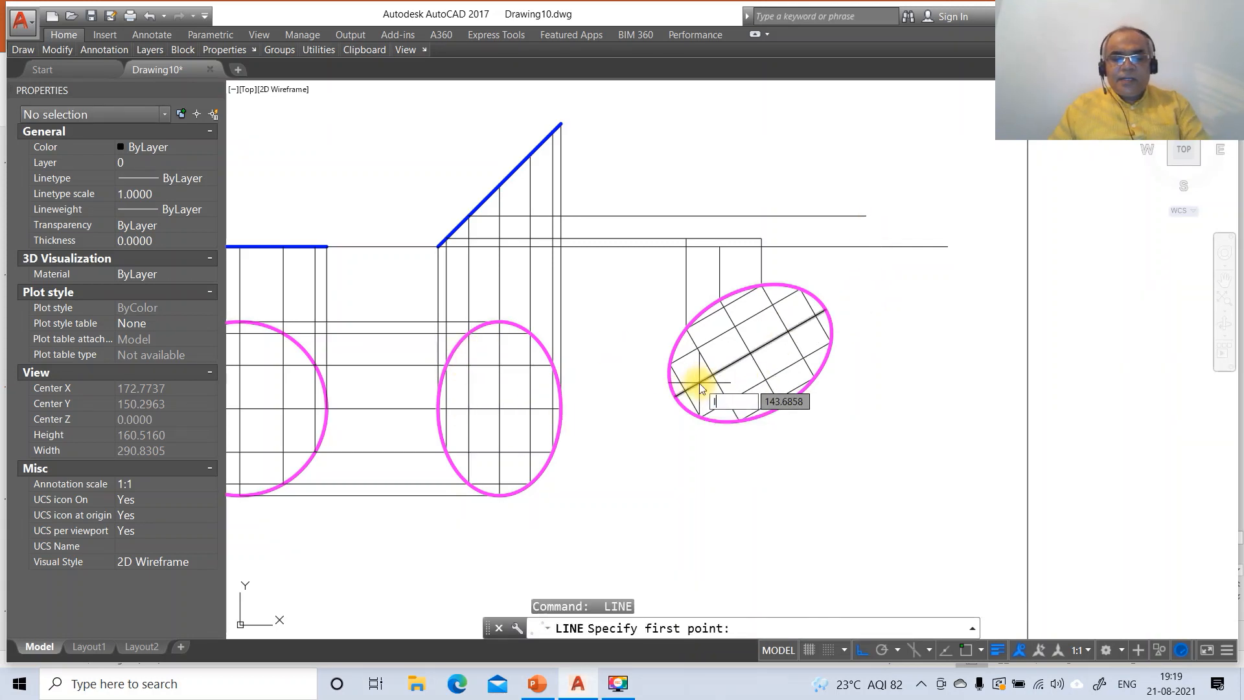
text(NT)
key(Return)
click(674, 366)
text(P)
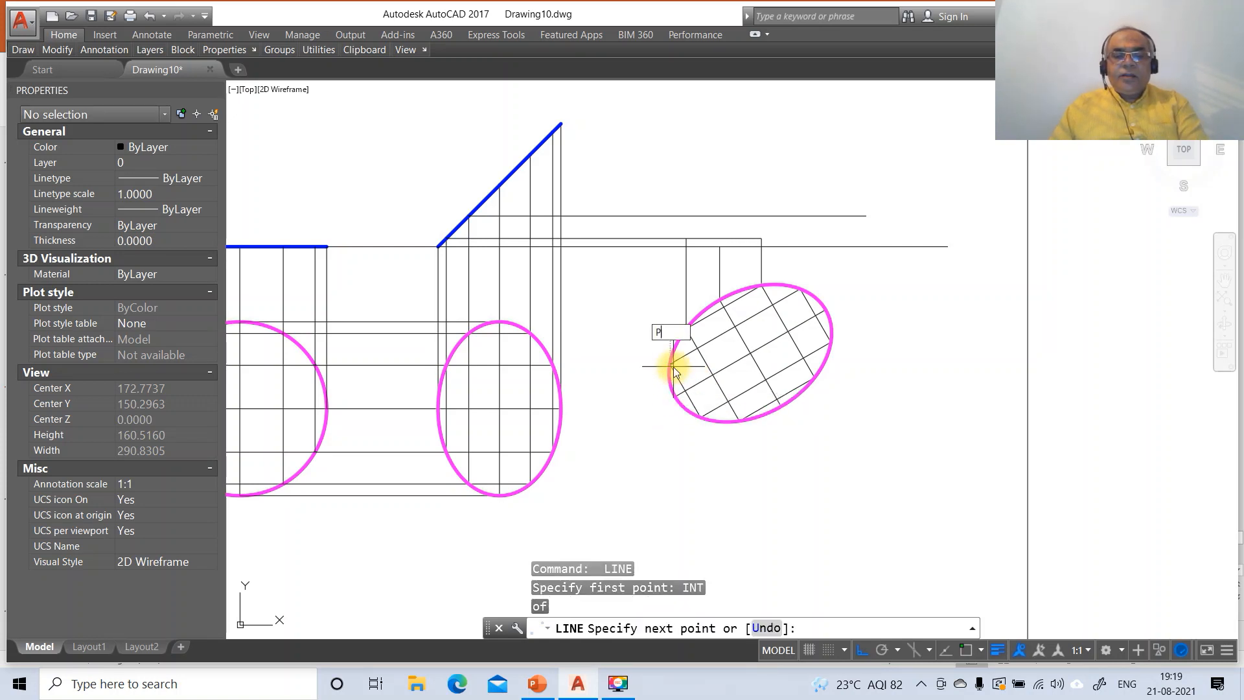
text(ER)
key(Return)
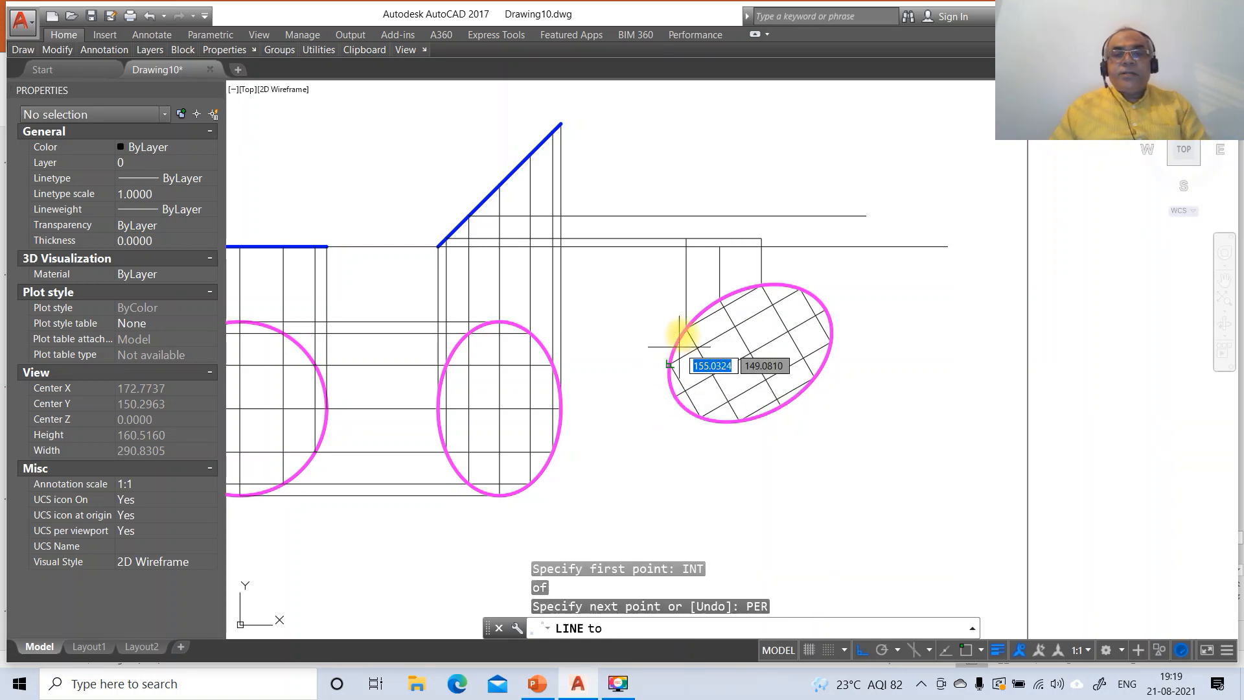
click(694, 217)
key(Return)
Draw a vertical projector from the grid intersection at the ellipse's upper right edge, perpendicular to the second horizontal projector.
key(Return)
text(INT)
key(Return)
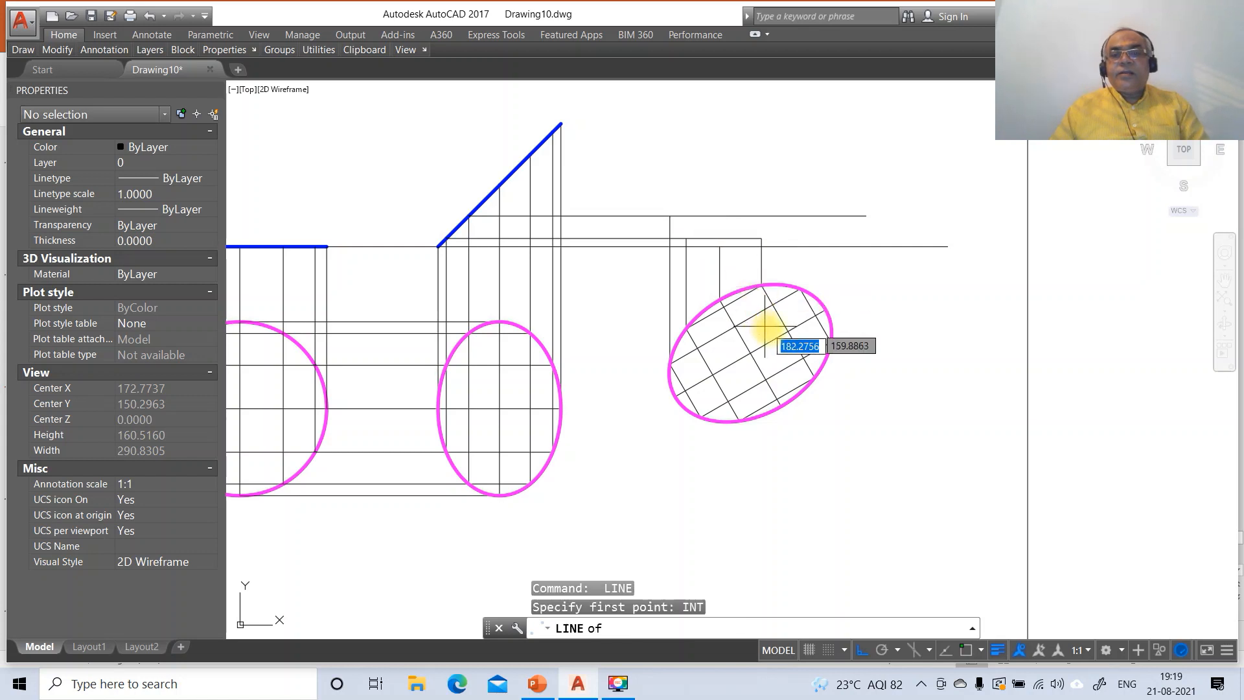
click(801, 291)
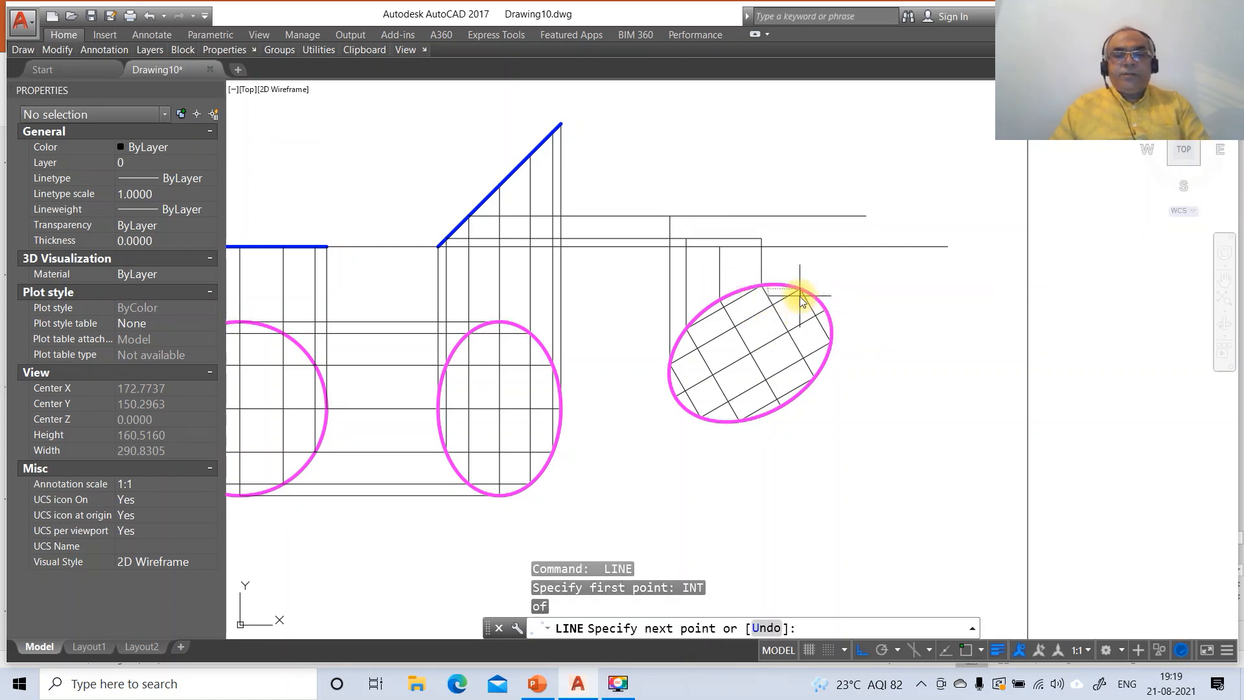
text(PER)
key(Return)
click(803, 215)
key(Return)
Fillet the second horizontal projector with the upper-right vertical projector to form a sharp corner.
text(f)
key(Return)
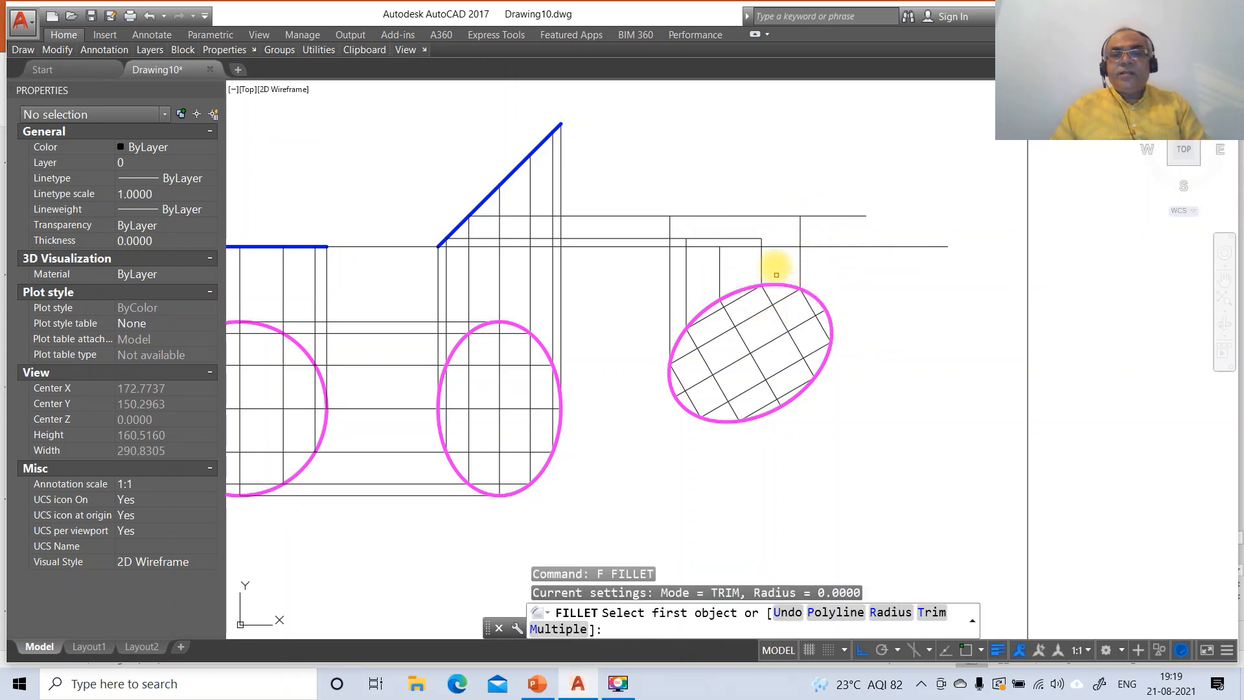
click(787, 216)
click(800, 227)
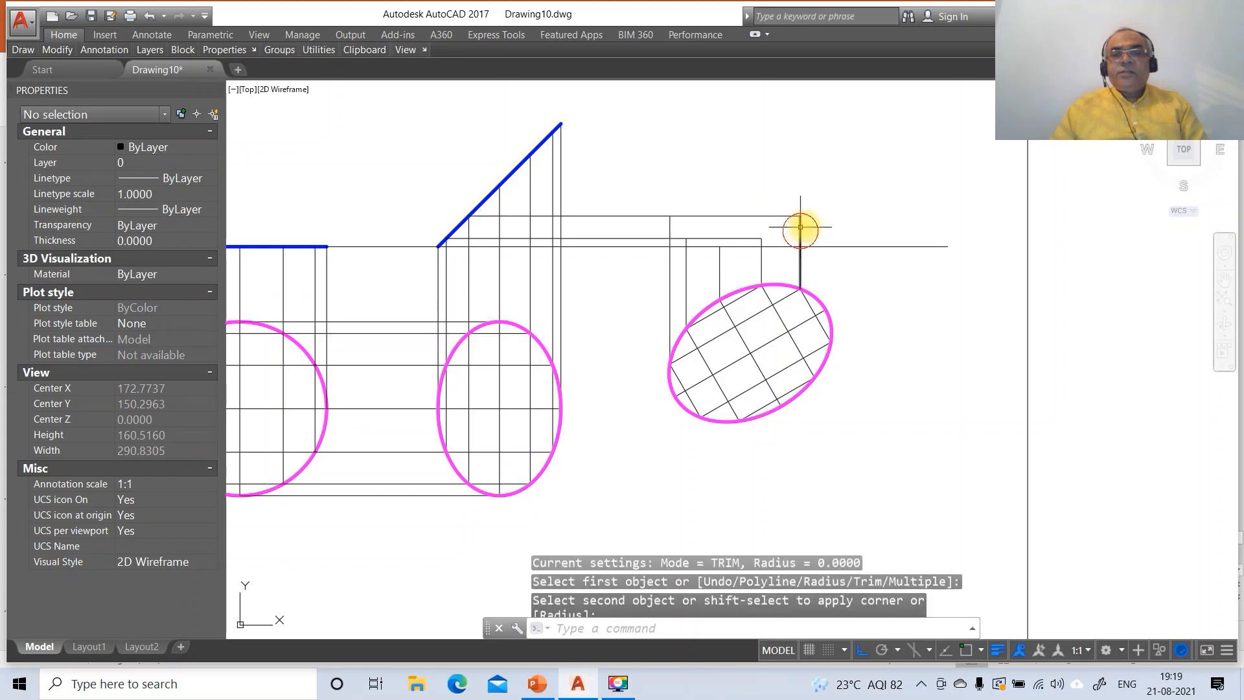
Draw a horizontal projector from the intersection at the middle of the inclined blue line, extending past the rotated ellipse.
text(l)
key(Return)
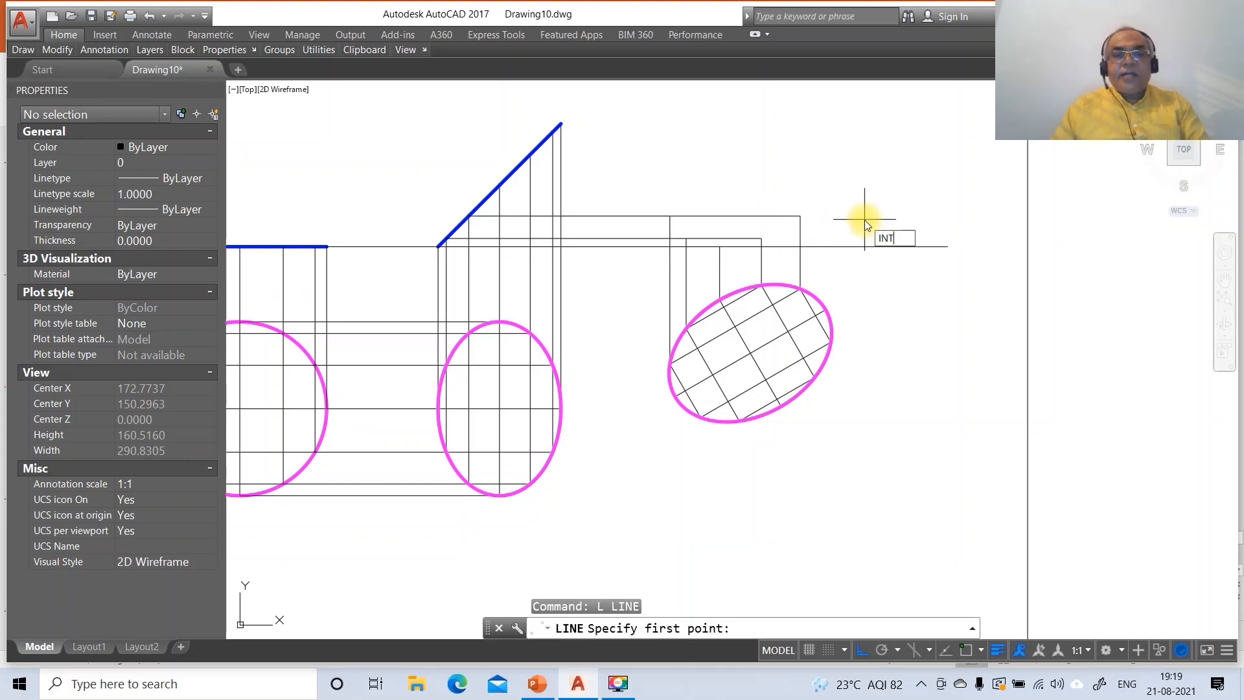
text(INT)
key(Return)
click(500, 186)
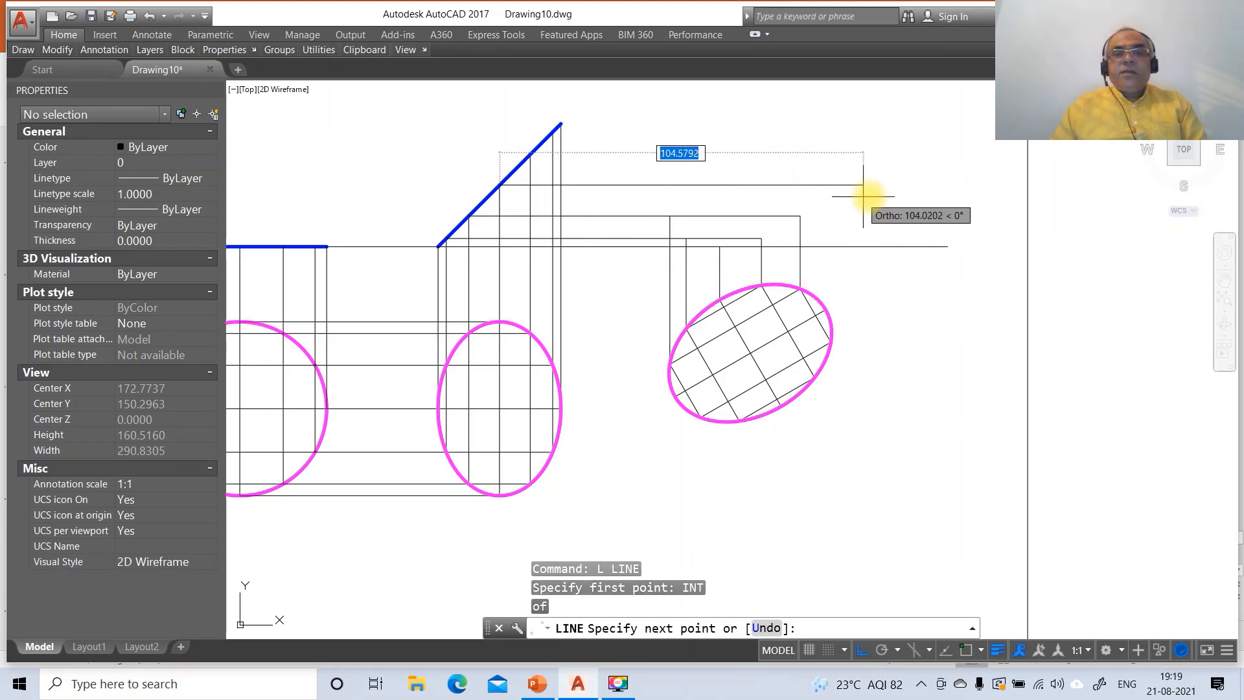
click(888, 195)
key(Return)
Draw a vertical projector from the grid intersection at the ellipse's lower-left edge, perpendicular to the third horizontal projector.
key(Return)
text(INT)
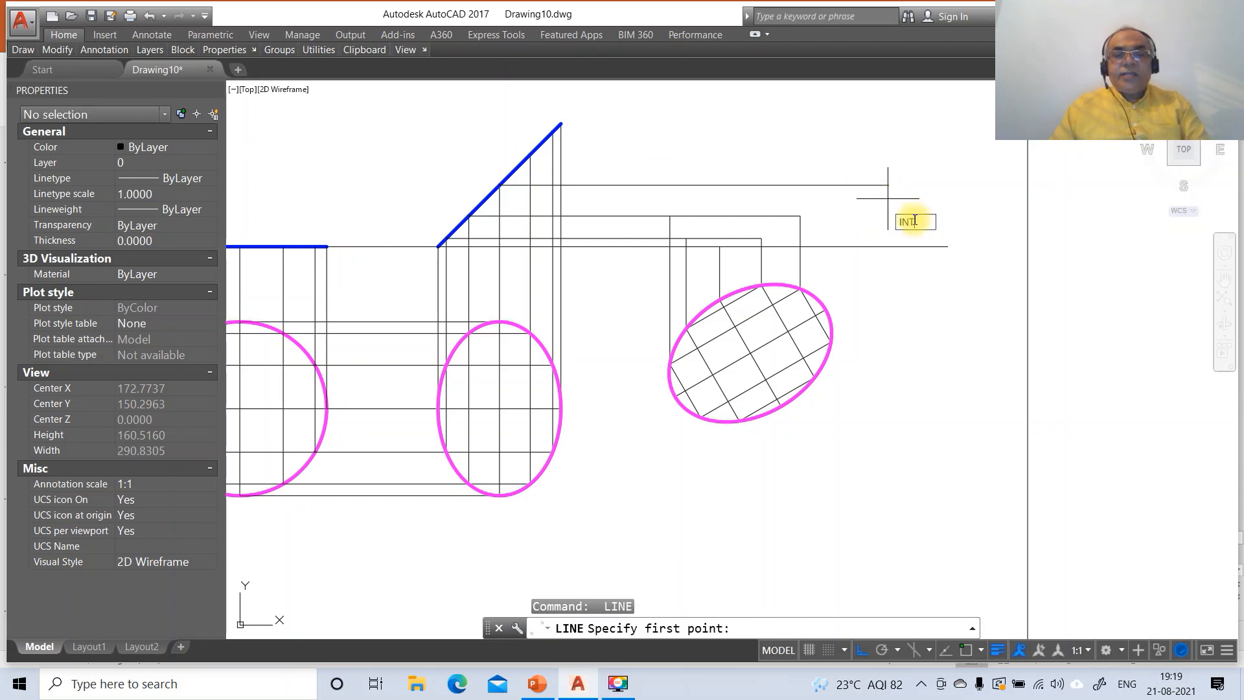
key(Return)
click(676, 401)
text(P)
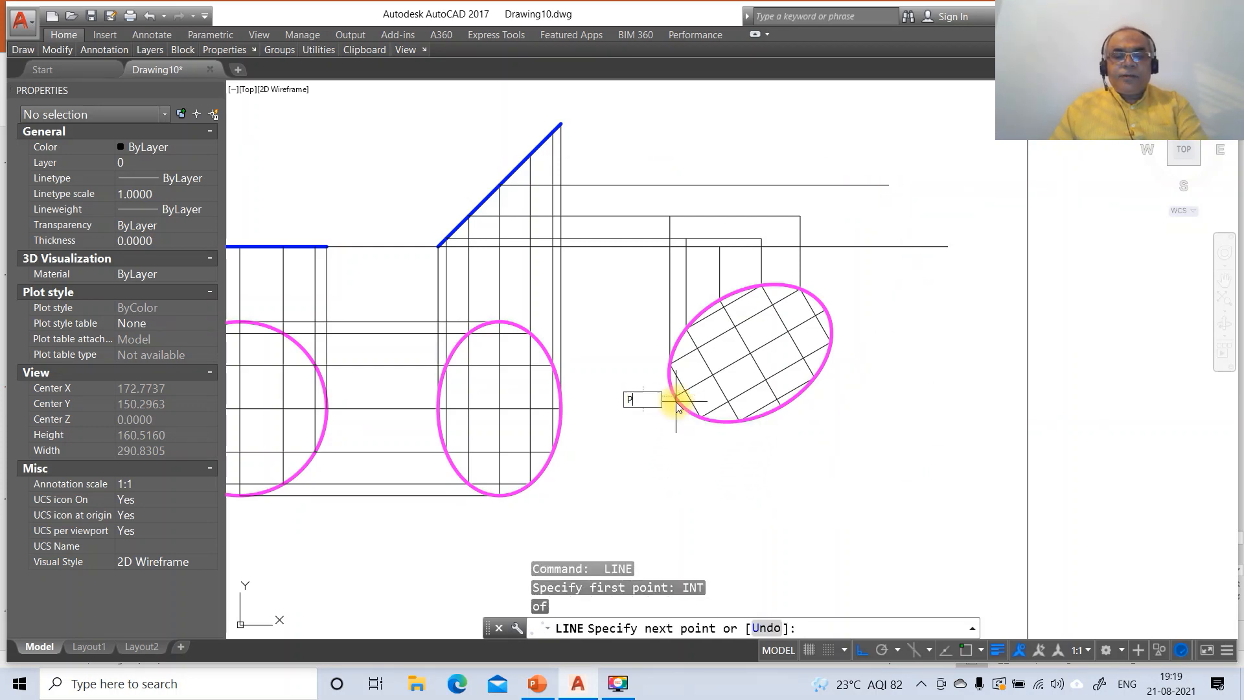
text(ER)
key(Return)
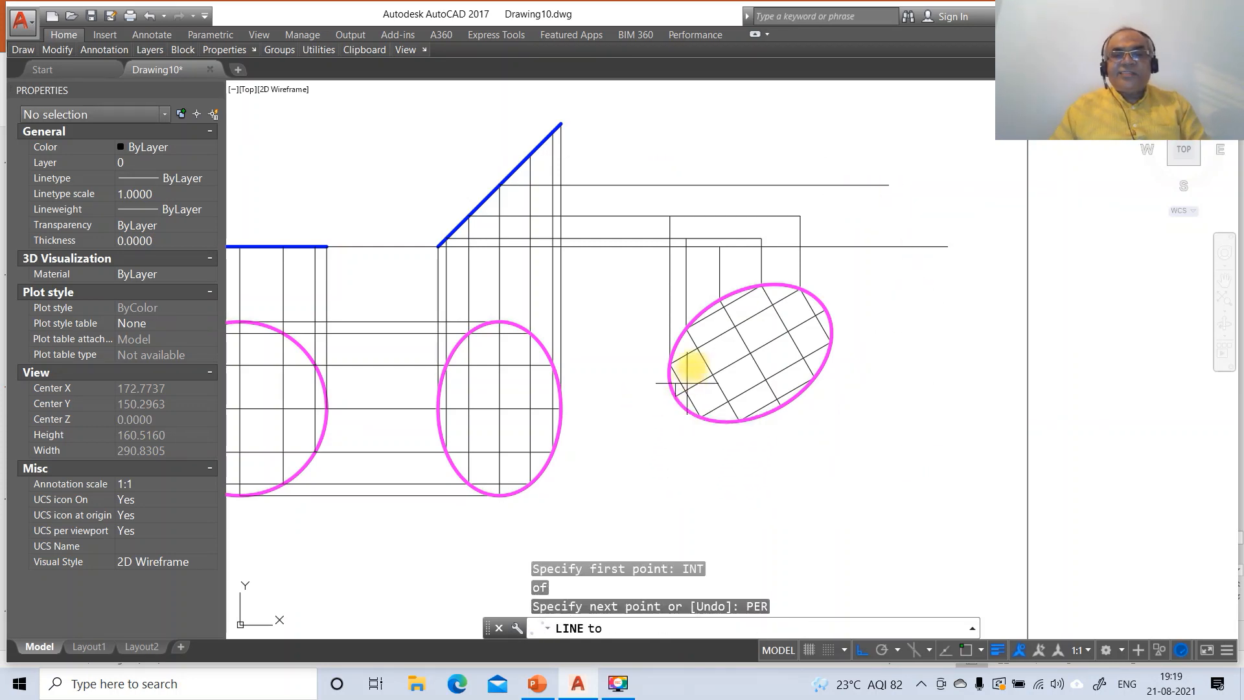
click(715, 188)
key(Return)
Draw a vertical projector from the grid intersection at the ellipse's right edge, above its rightmost grid point, perpendicular to the third horizontal projector.
key(Return)
text(INT)
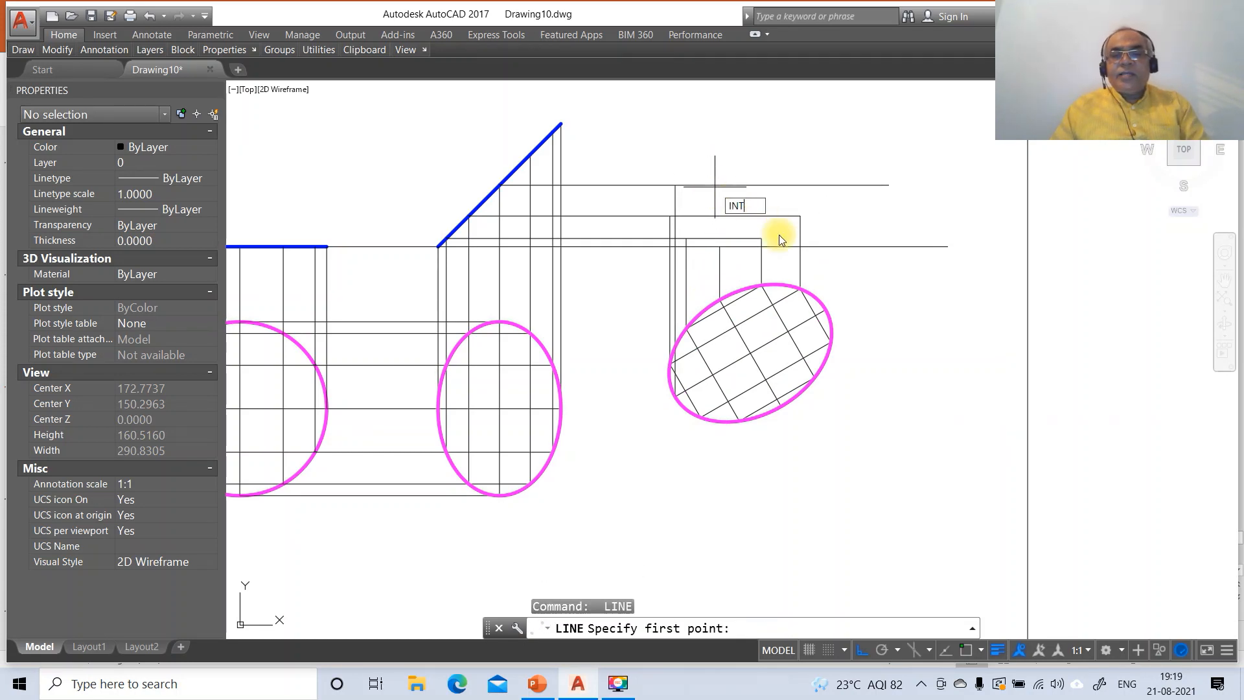
key(Return)
click(824, 315)
text(PE)
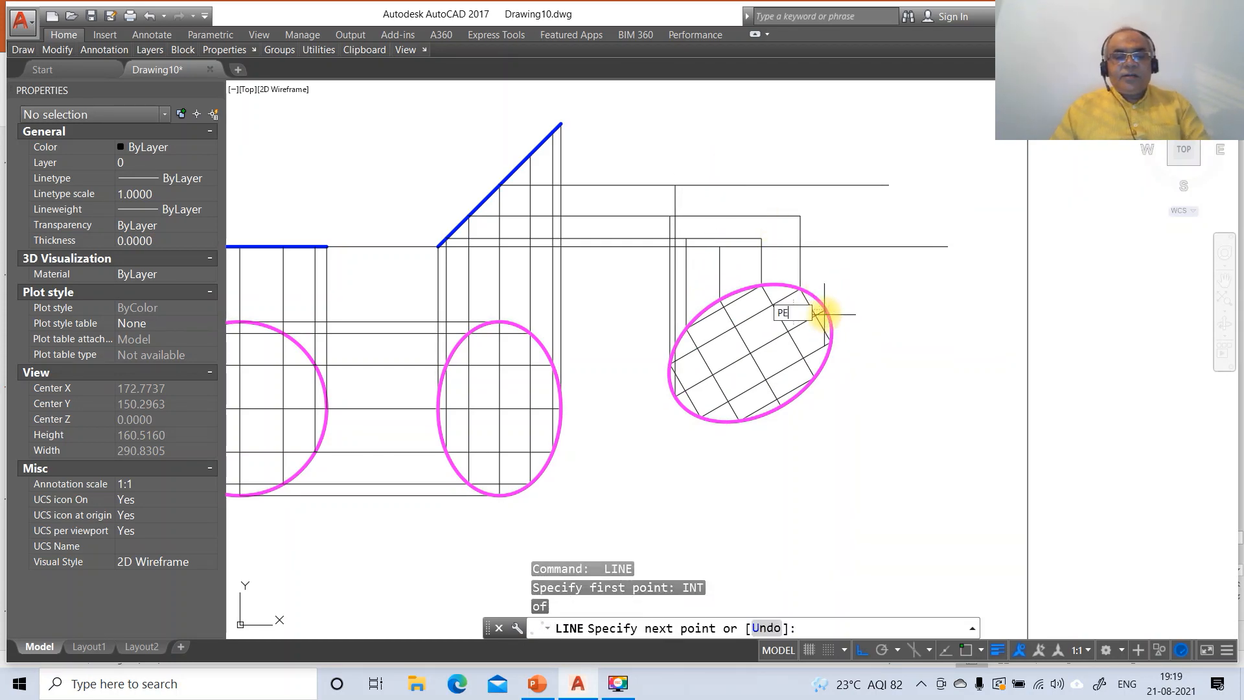
text(R)
key(Return)
click(832, 189)
Fillet the third horizontal projector with the vertical projector at the ellipse's upper right to form a sharp corner.
text(F)
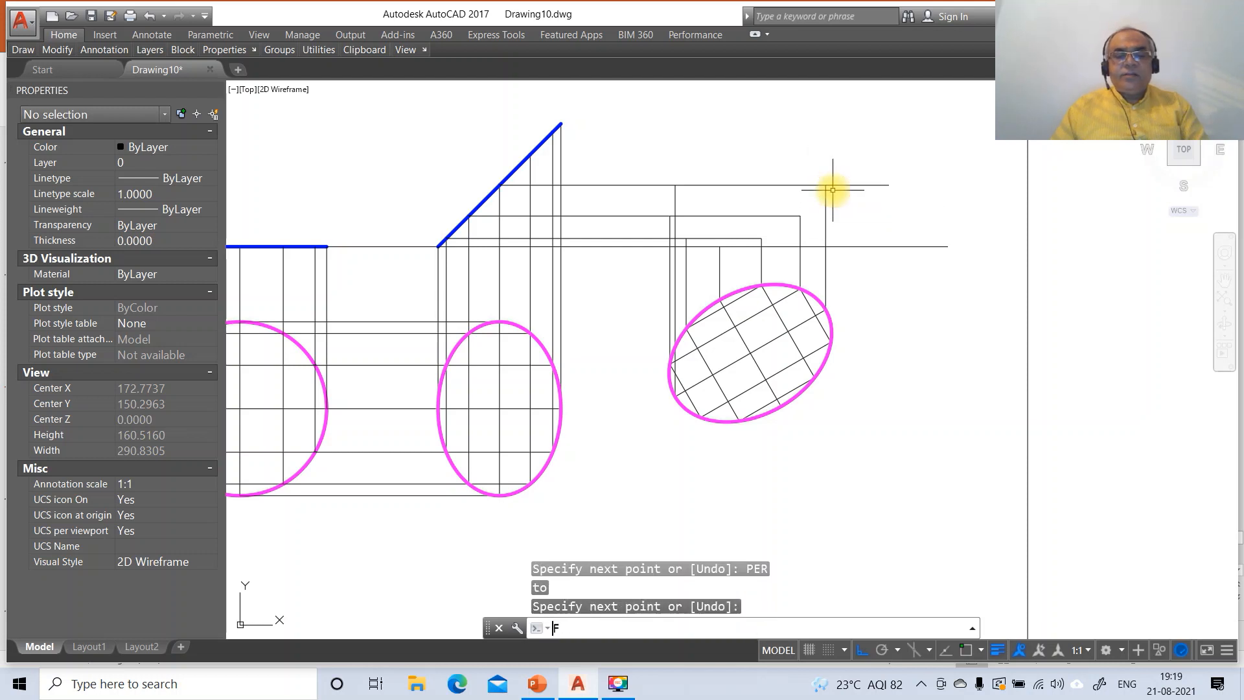
key(Return)
click(819, 188)
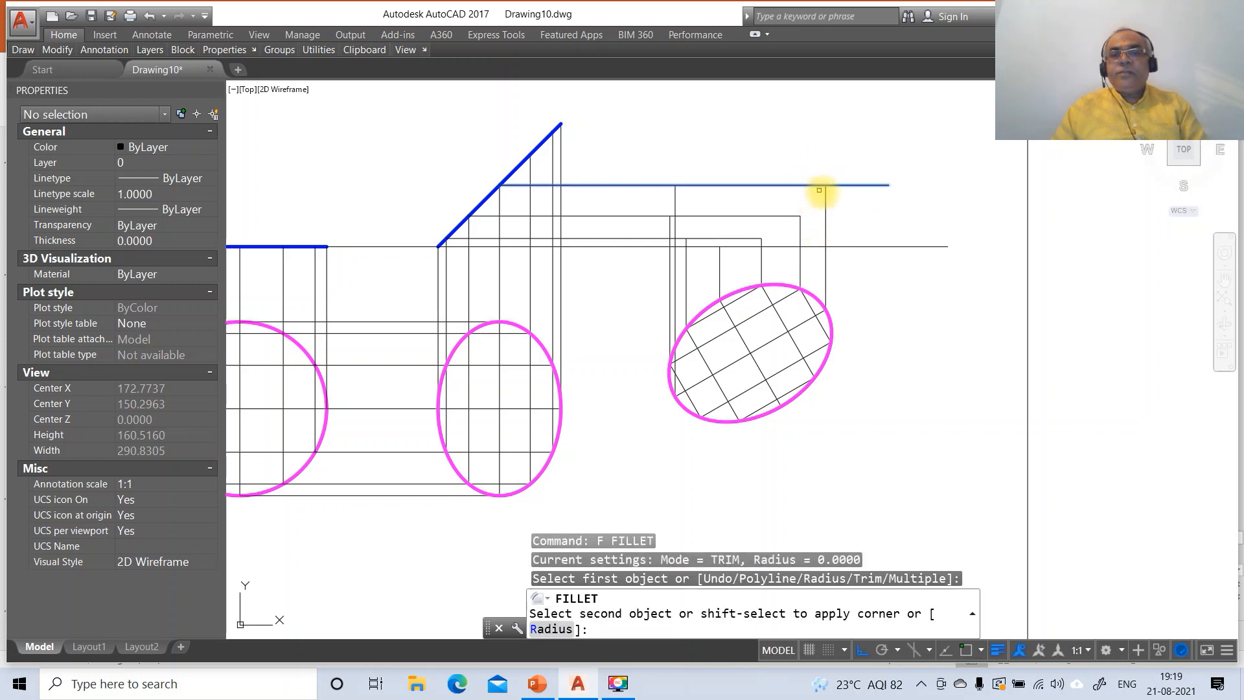
click(824, 195)
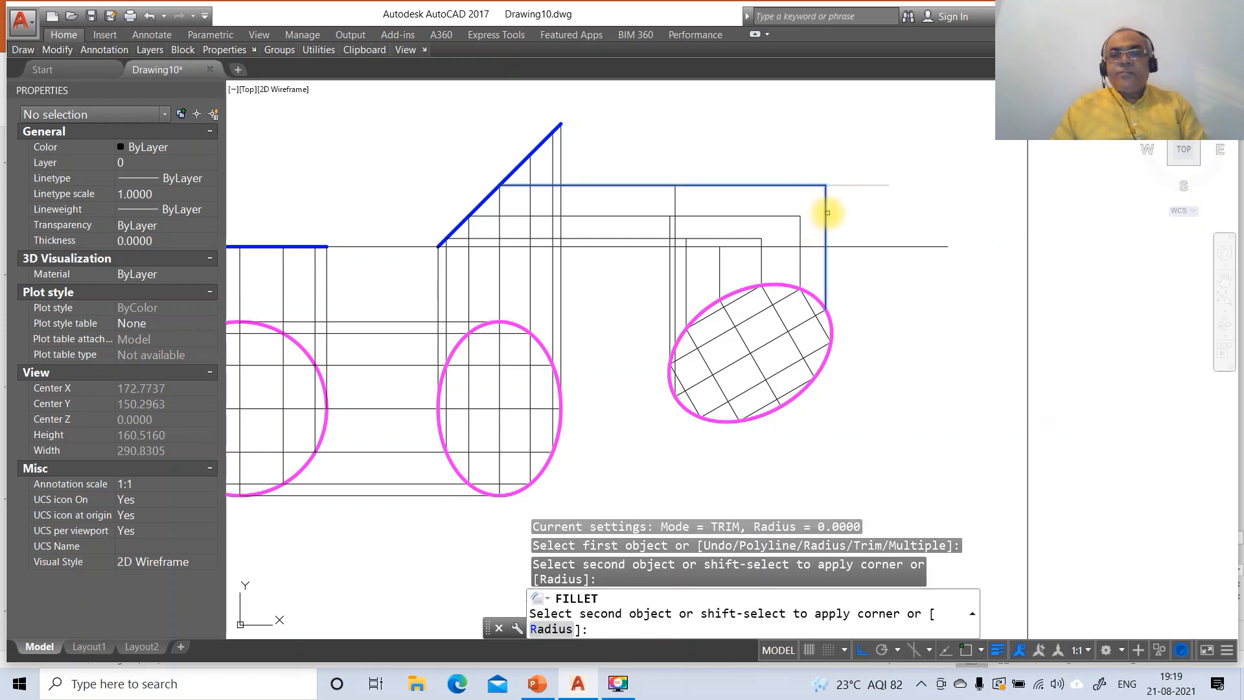
click(826, 213)
Draw a fourth horizontal projector from the next intersection above the middle of the inclined blue line, extending past the rotated ellipse.
text(l)
key(Return)
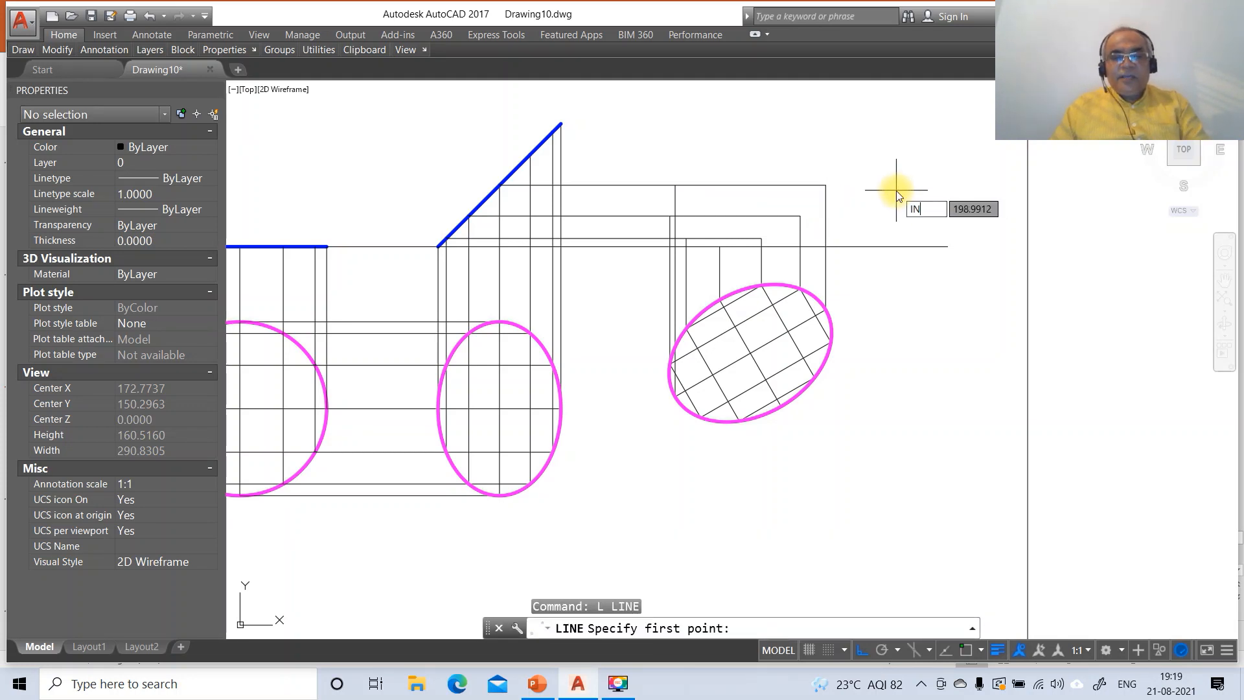
text(IN)
key(Return)
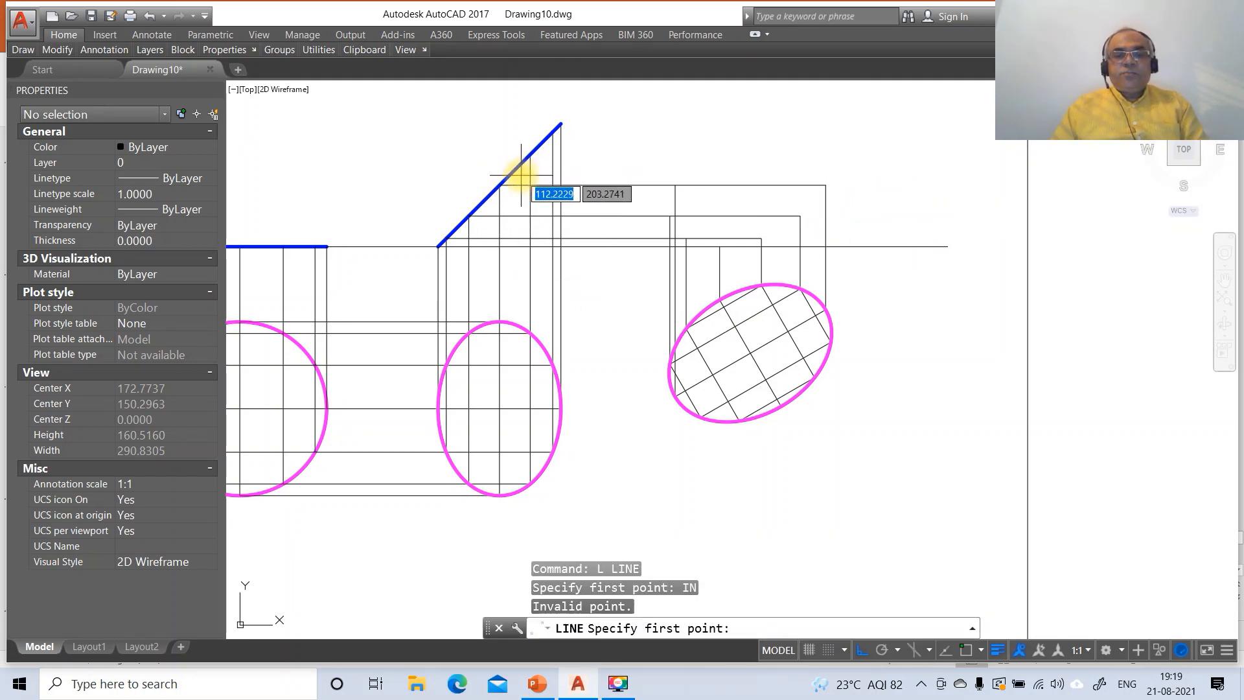
text(INT)
key(Return)
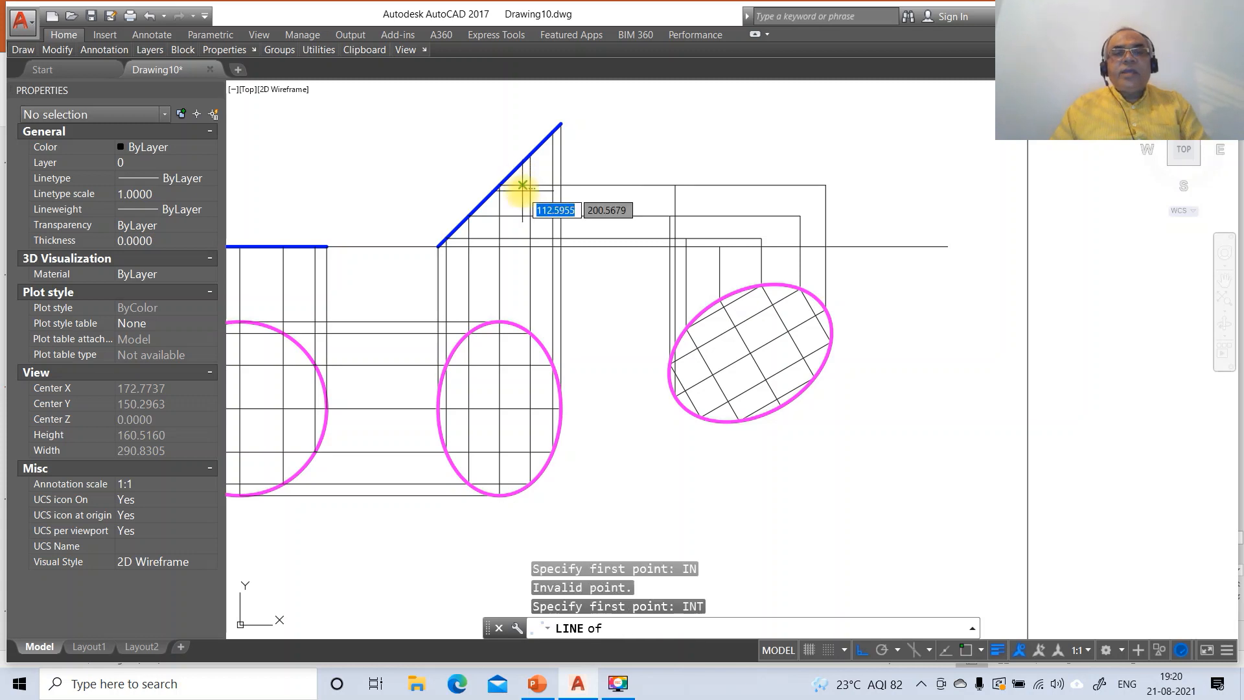
click(530, 153)
click(922, 192)
key(Return)
Draw a vertical projector from the grid intersection at the ellipse's bottom-left edge, perpendicular to the fourth horizontal projector.
key(Return)
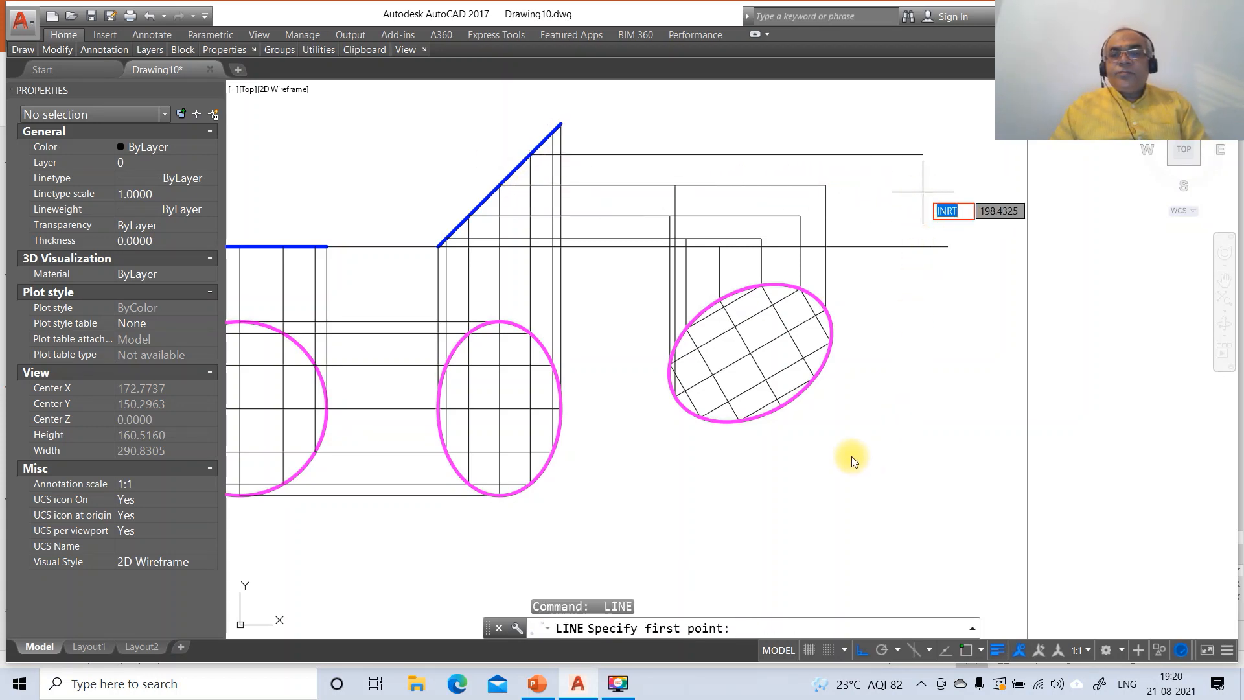
text(INT)
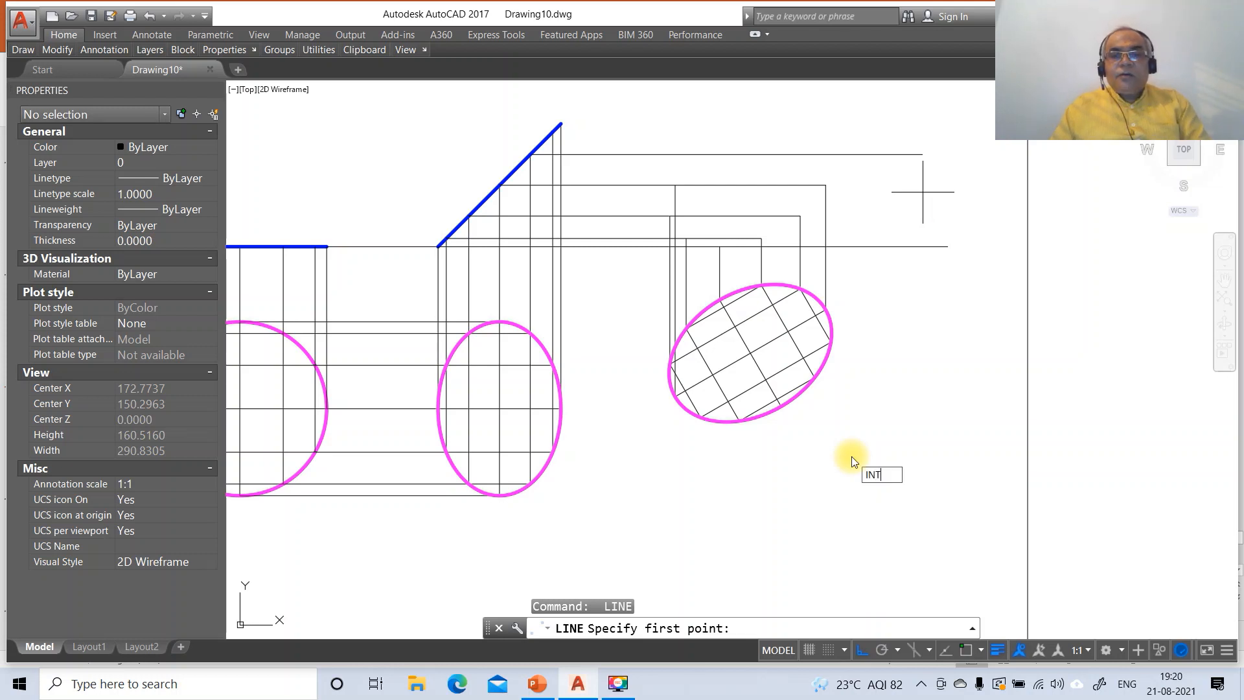
key(Return)
click(701, 417)
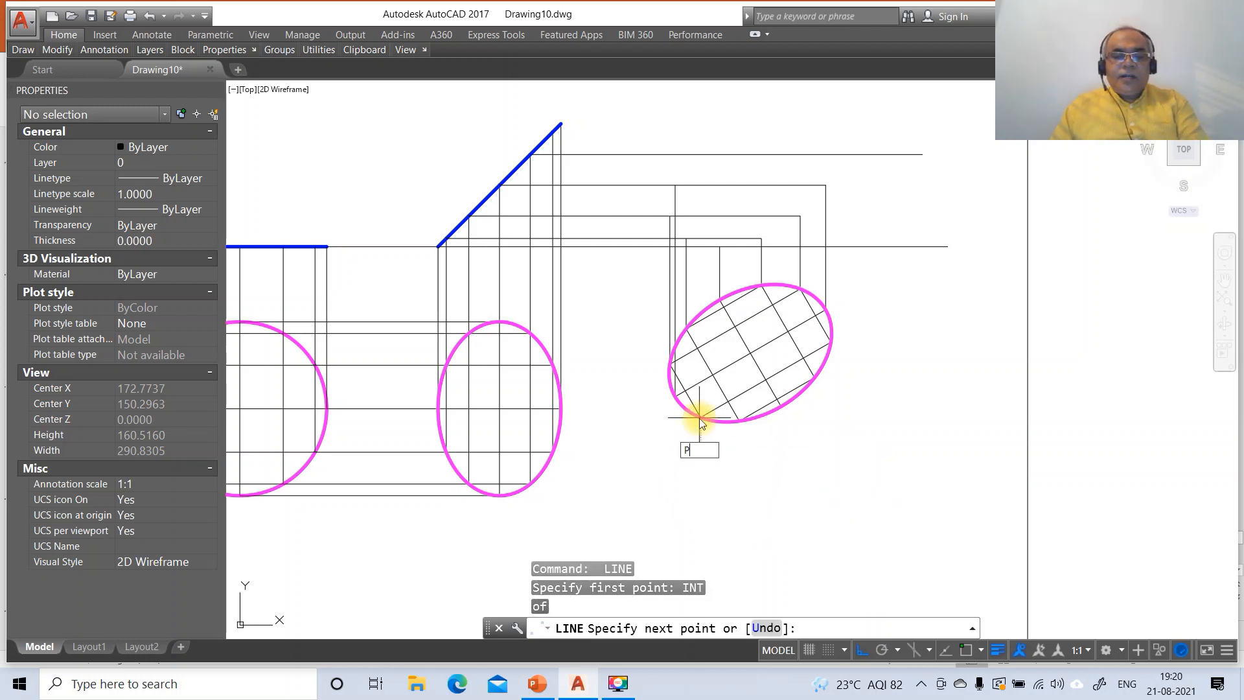
text(PER)
key(Return)
click(724, 156)
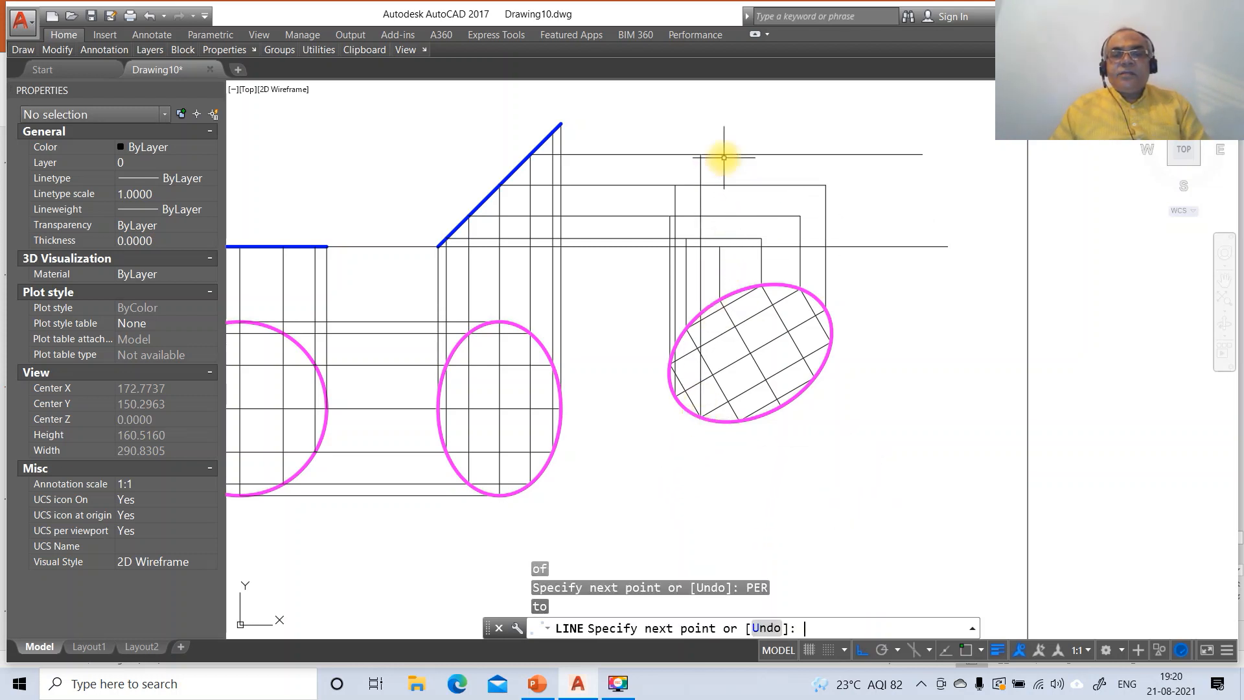
key(Return)
Draw a vertical projector from the grid intersection at the ellipse's far right edge, perpendicular to the fourth horizontal projector.
key(Return)
text(INT)
key(Return)
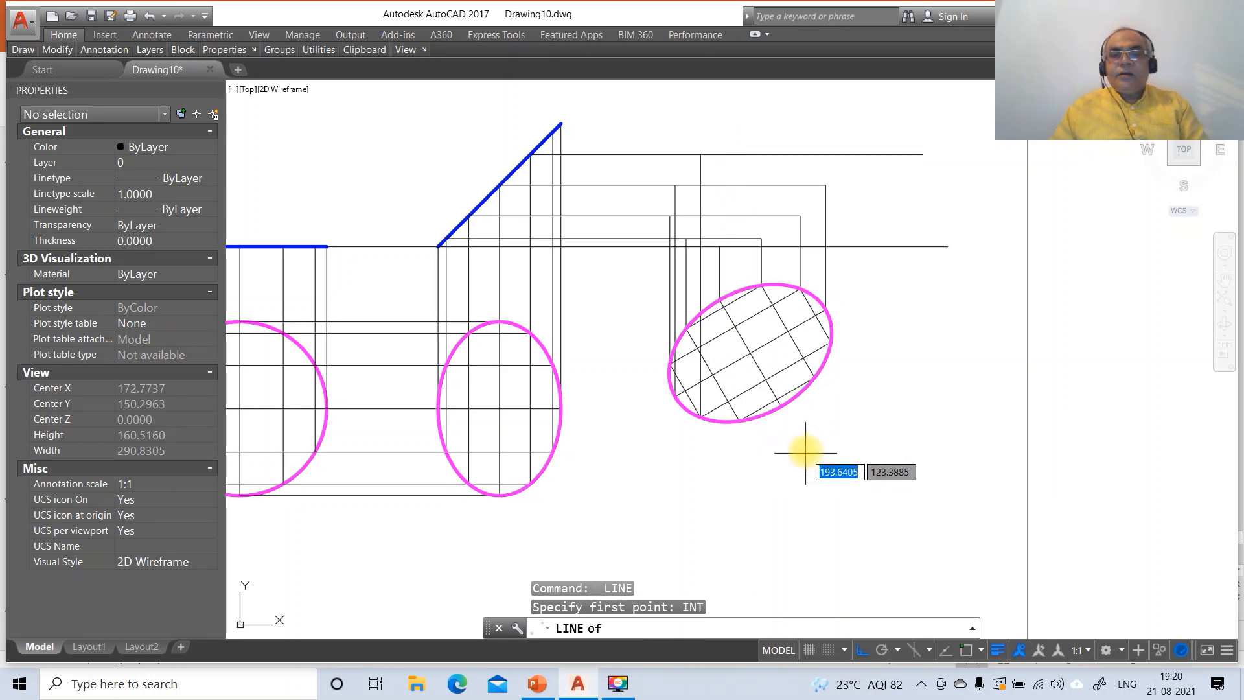
click(824, 345)
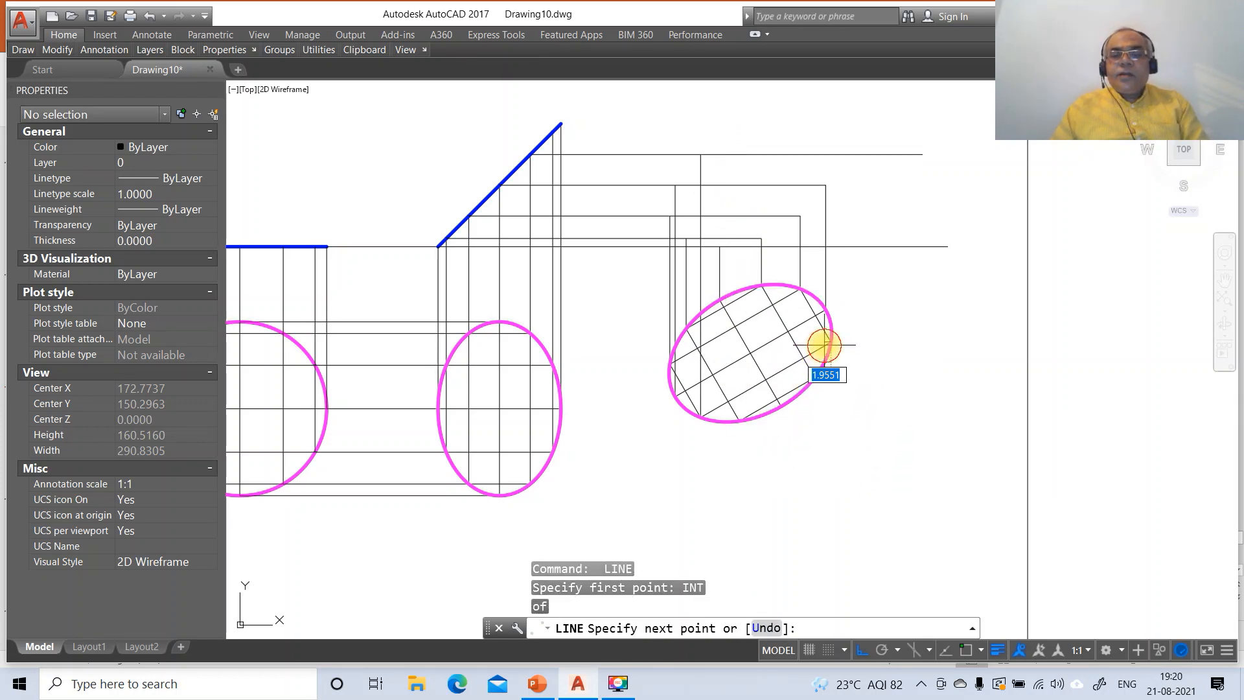
text(PER)
key(Return)
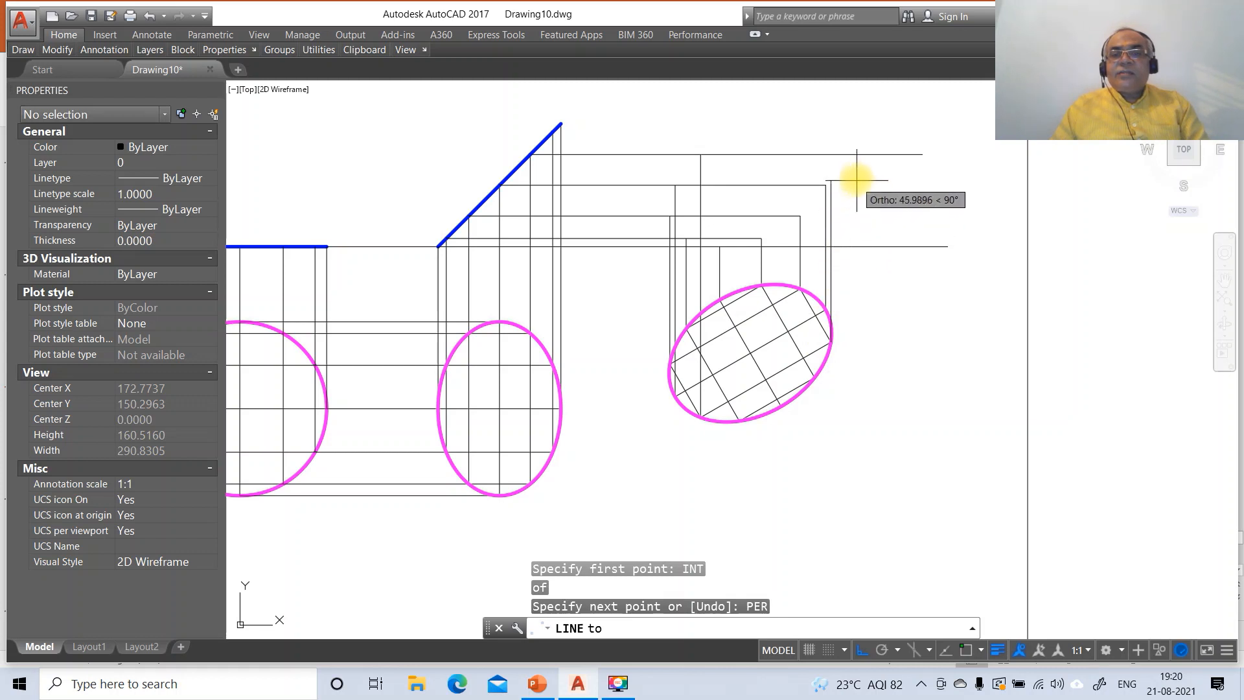
click(856, 155)
key(Return)
Fillet the fourth horizontal projector with the far-right vertical projector to form a sharp corner.
text(F)
key(Return)
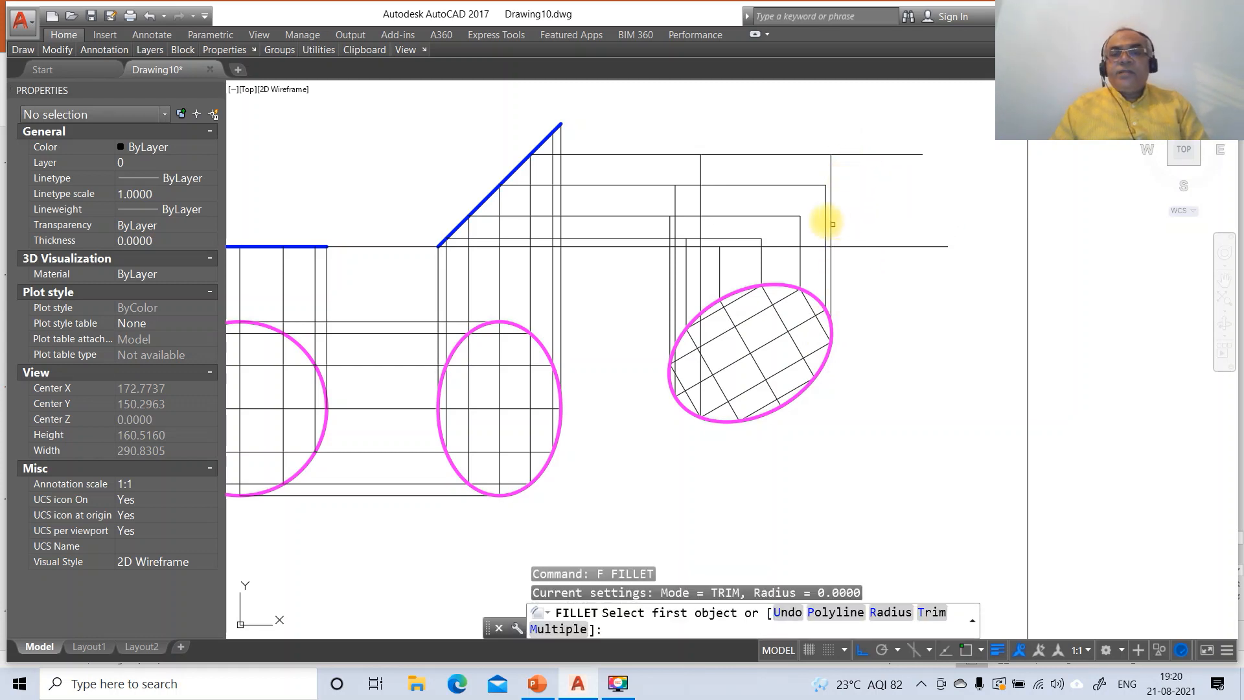
click(811, 156)
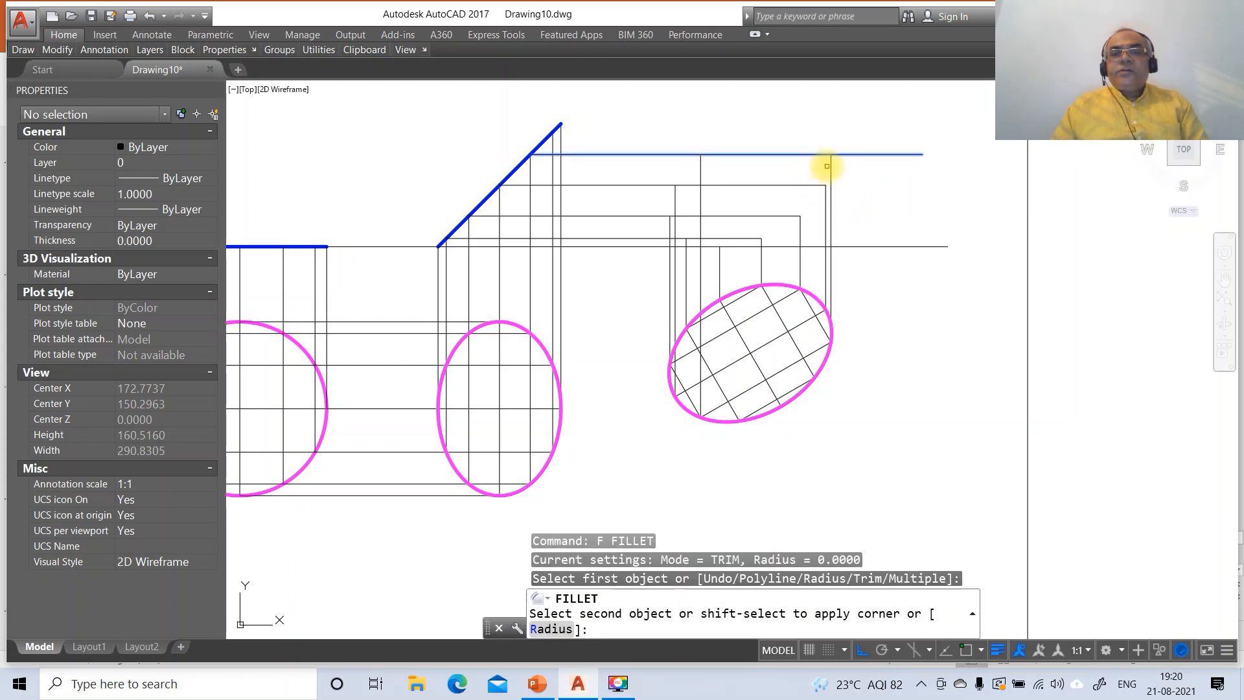
click(828, 166)
Draw a fifth horizontal projector from the intersection just below the inclined blue line's upper end, extending past the rotated ellipse.
text(L)
key(Return)
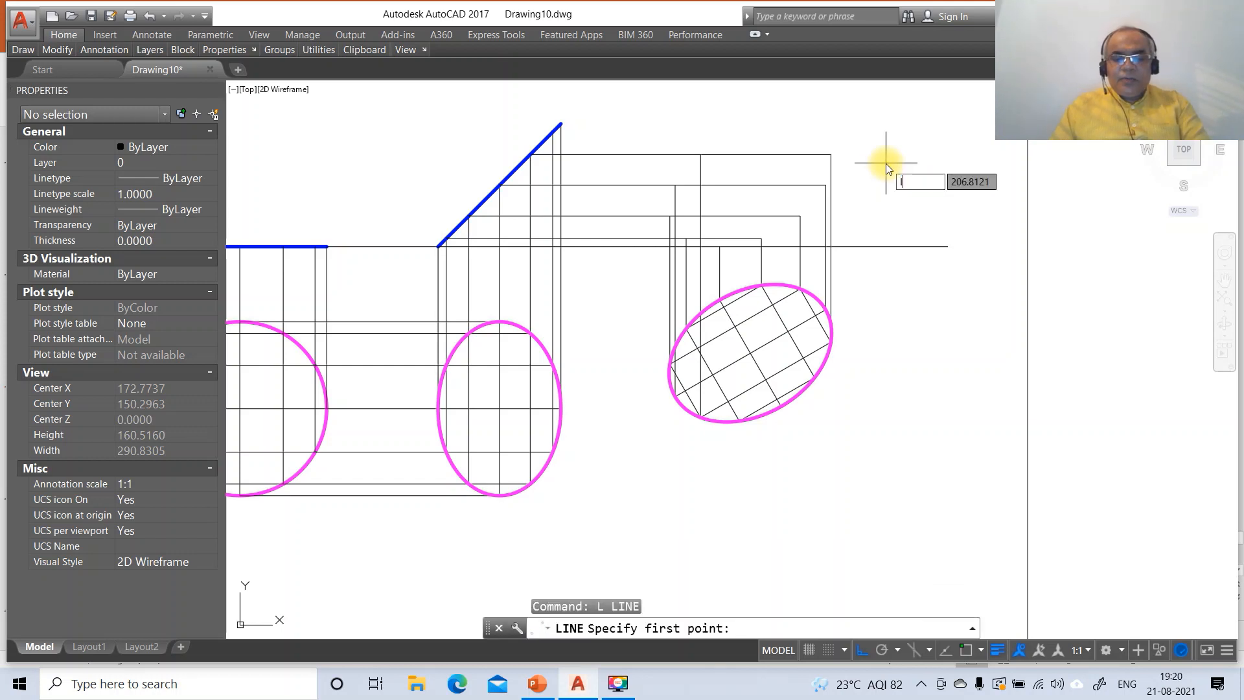
text(INT)
key(Return)
click(550, 136)
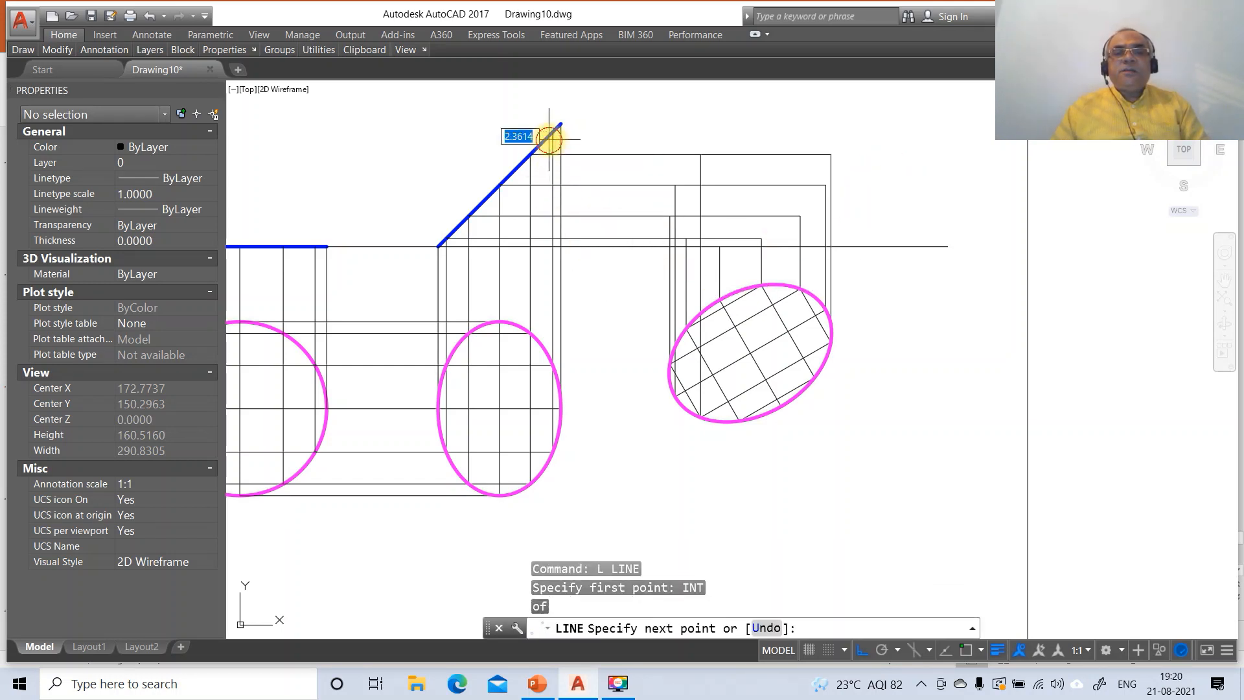
click(905, 151)
key(Return)
Draw a vertical projector from the grid intersection at the ellipse's bottom edge, perpendicular to the fifth horizontal projector.
key(Return)
text(INT)
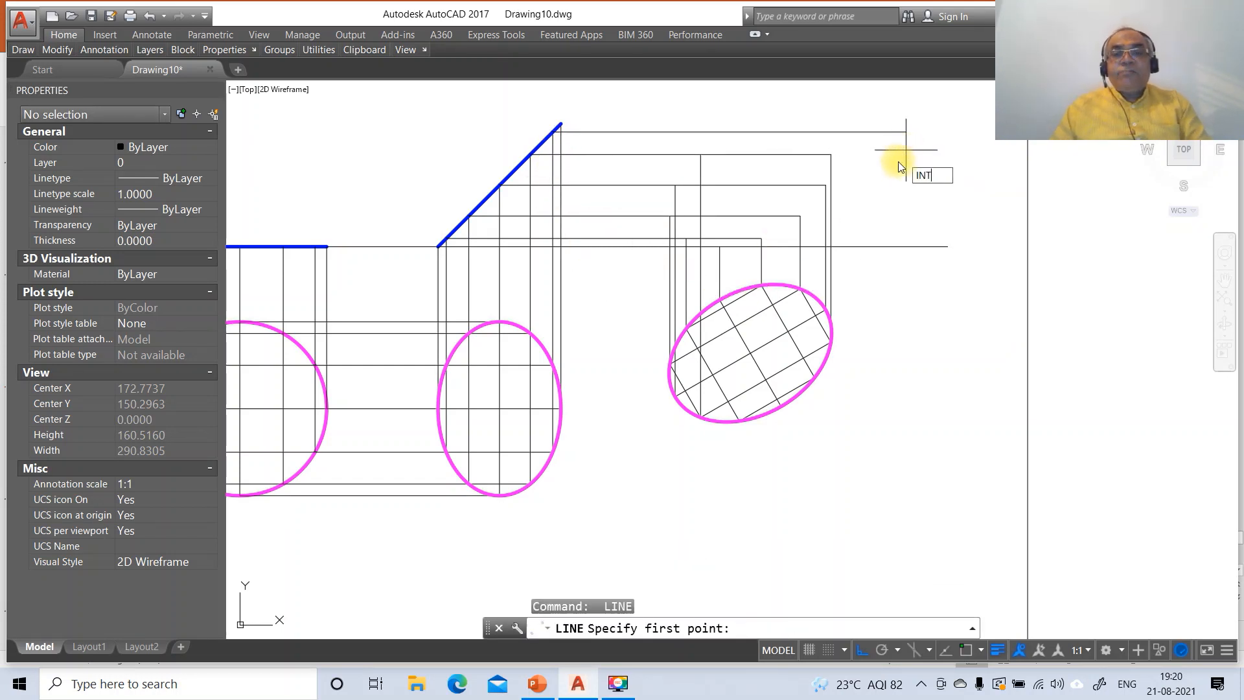
key(Return)
click(738, 422)
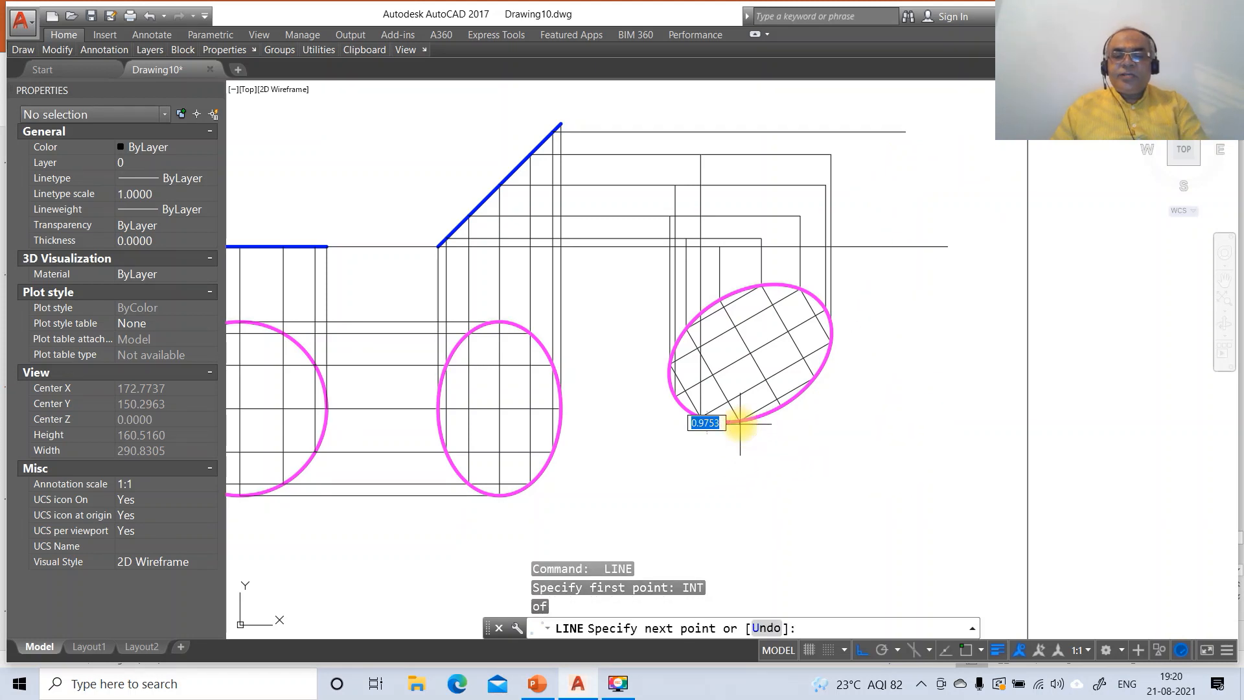
text(PER)
key(Return)
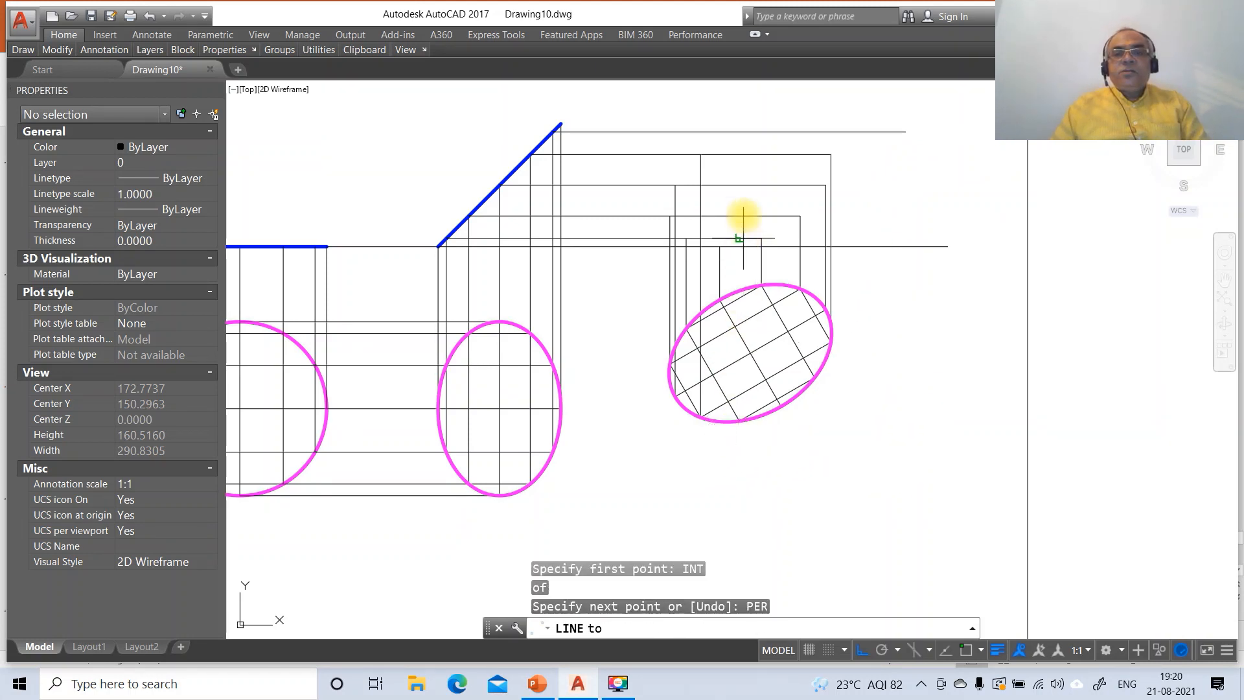
click(745, 132)
key(Return)
Draw a vertical projector from the grid intersection at the ellipse's lower-right edge, perpendicular to the fifth horizontal projector.
key(Return)
text(INT)
key(Return)
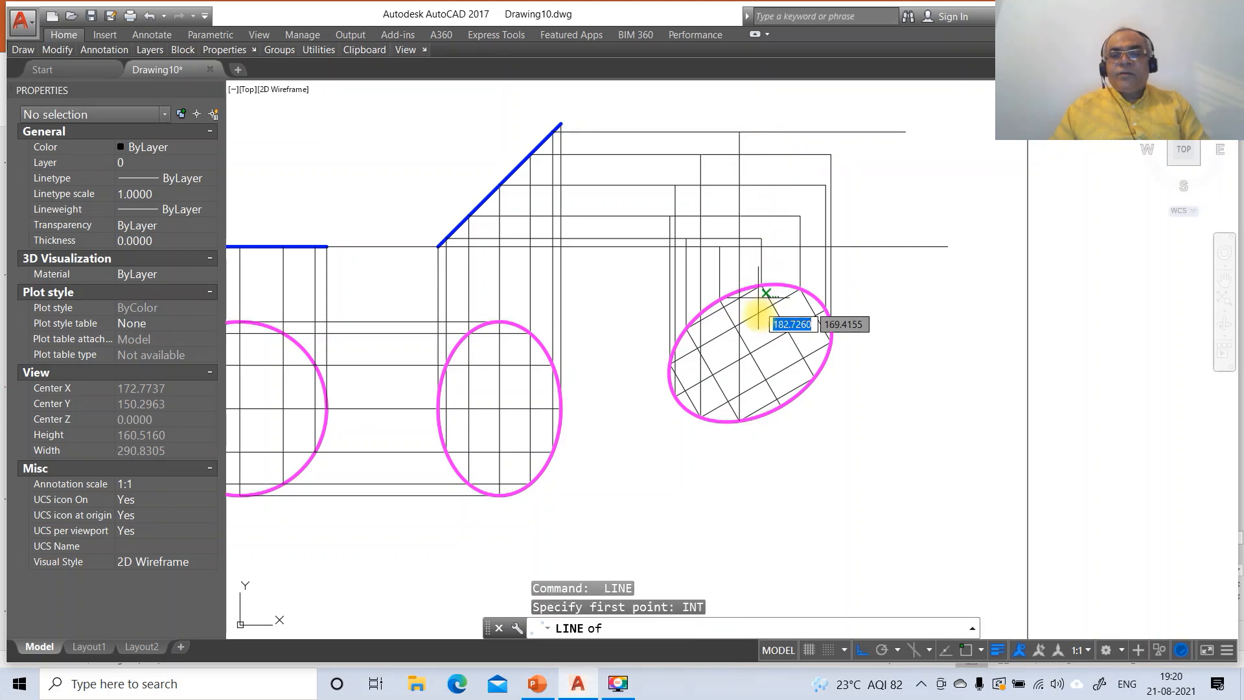
click(811, 380)
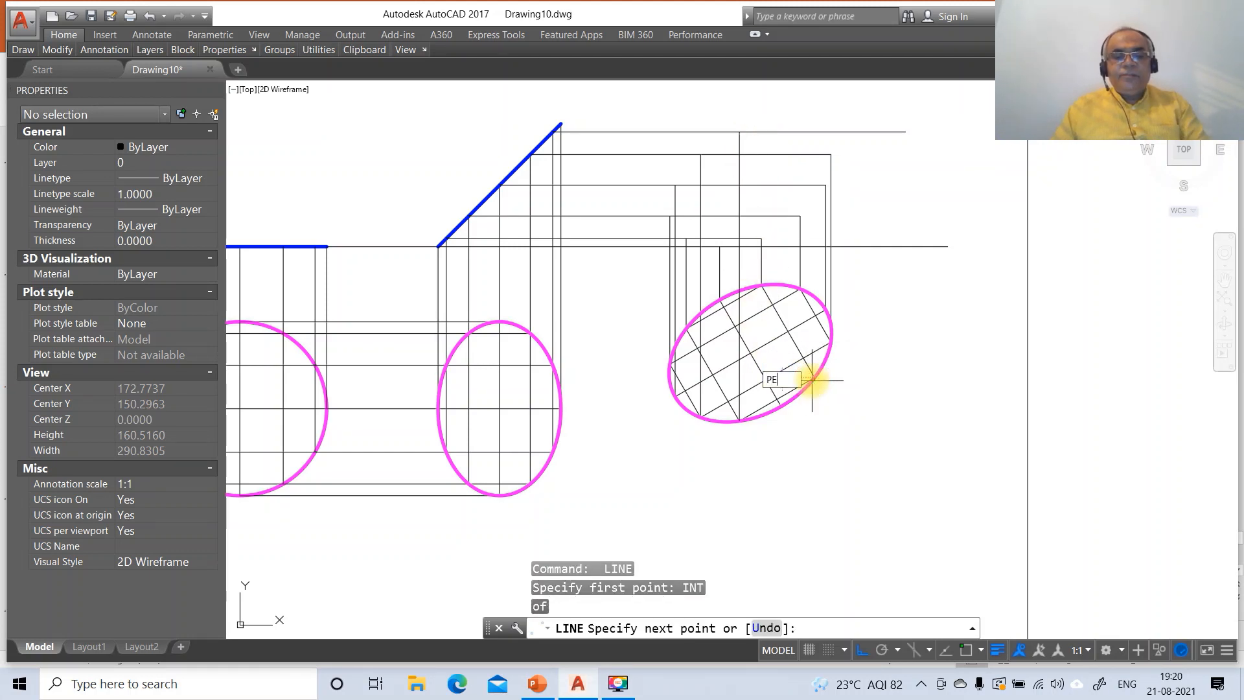
key(Return)
click(815, 133)
key(Return)
Draw a sixth horizontal projector from the upper end of the inclined blue line, extending past the rotated ellipse.
key(Return)
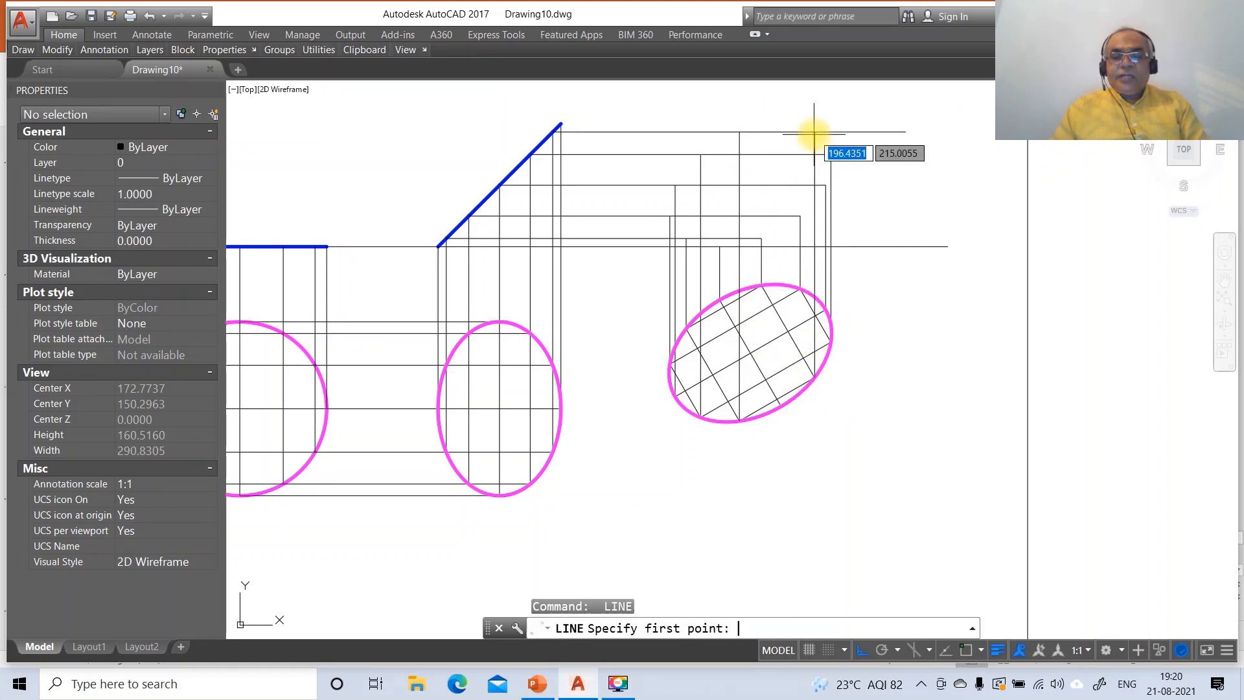
text(INT)
key(Return)
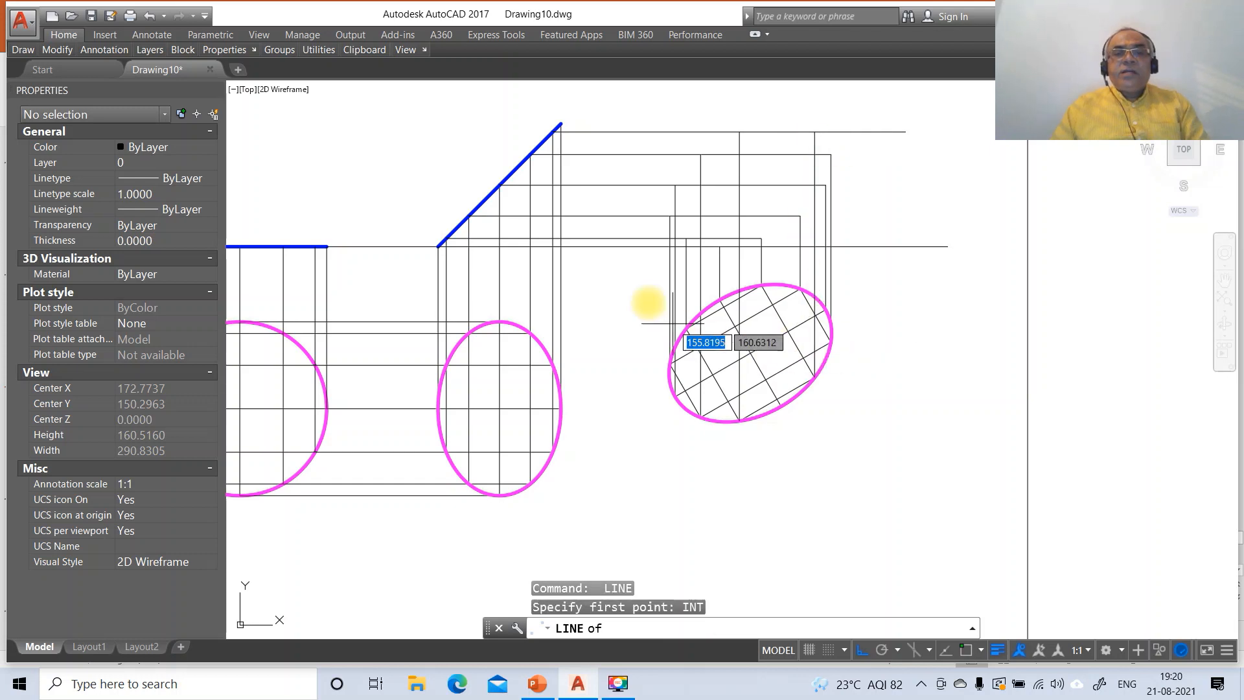
click(560, 123)
click(852, 124)
key(Return)
key(Return)
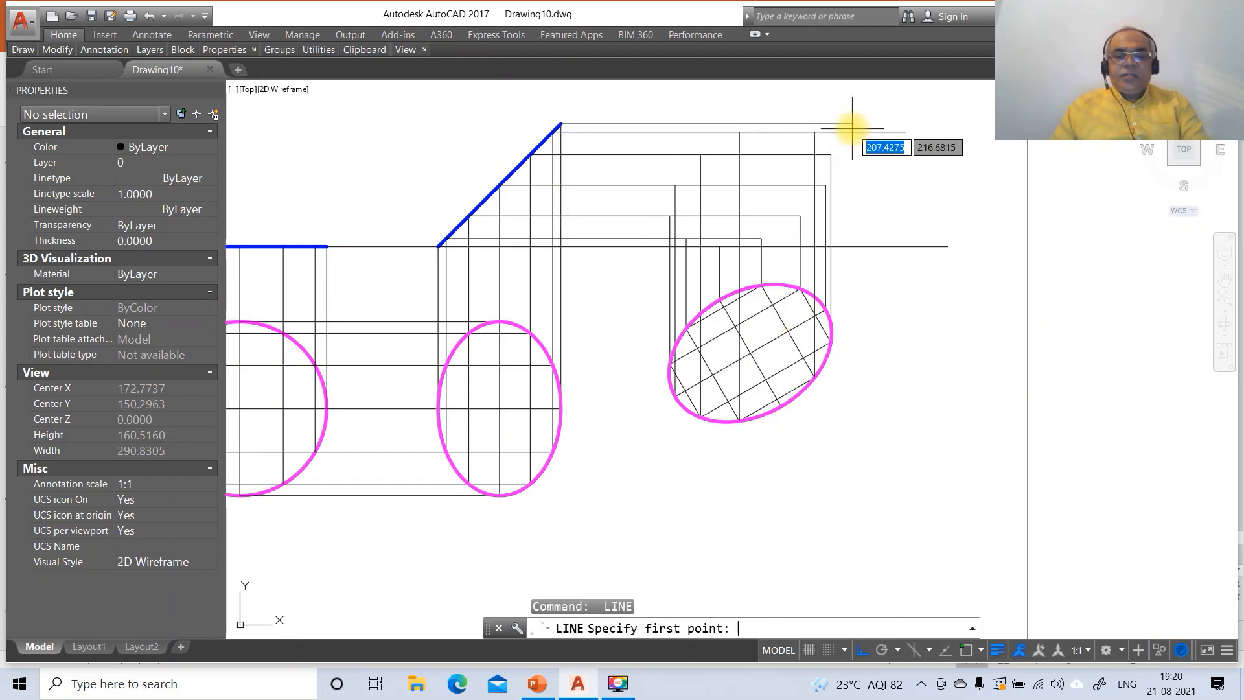
text(INT)
key(Return)
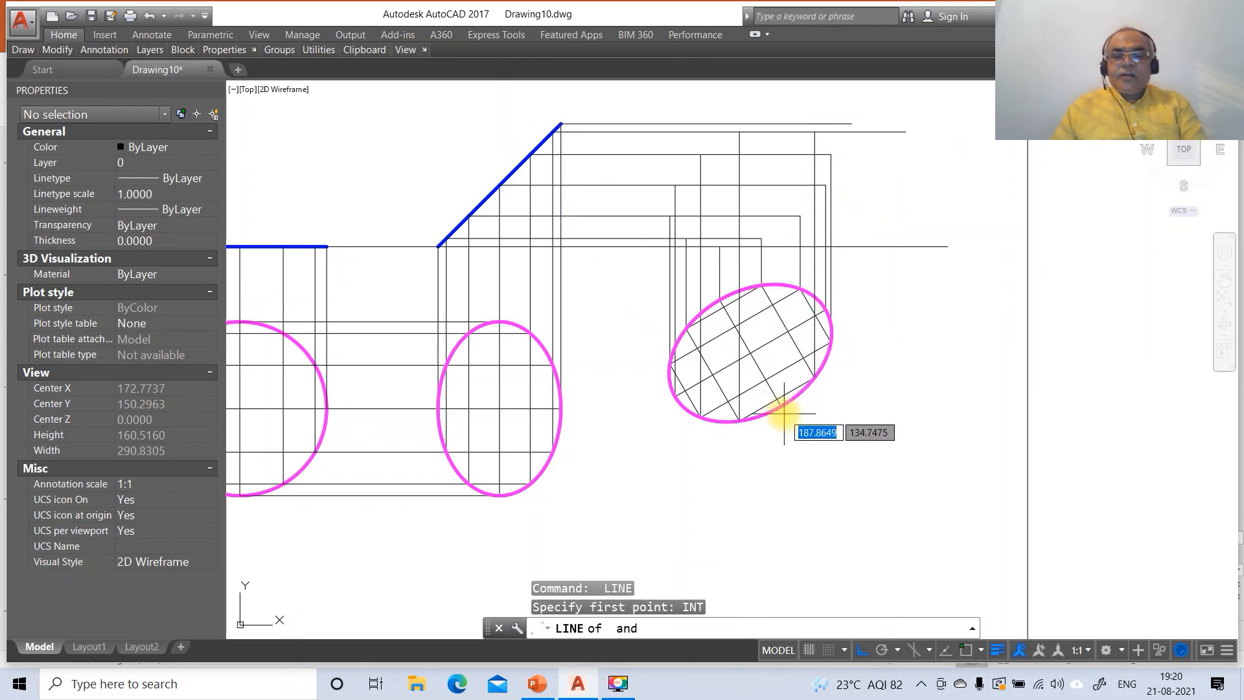
text(PER)
key(Return)
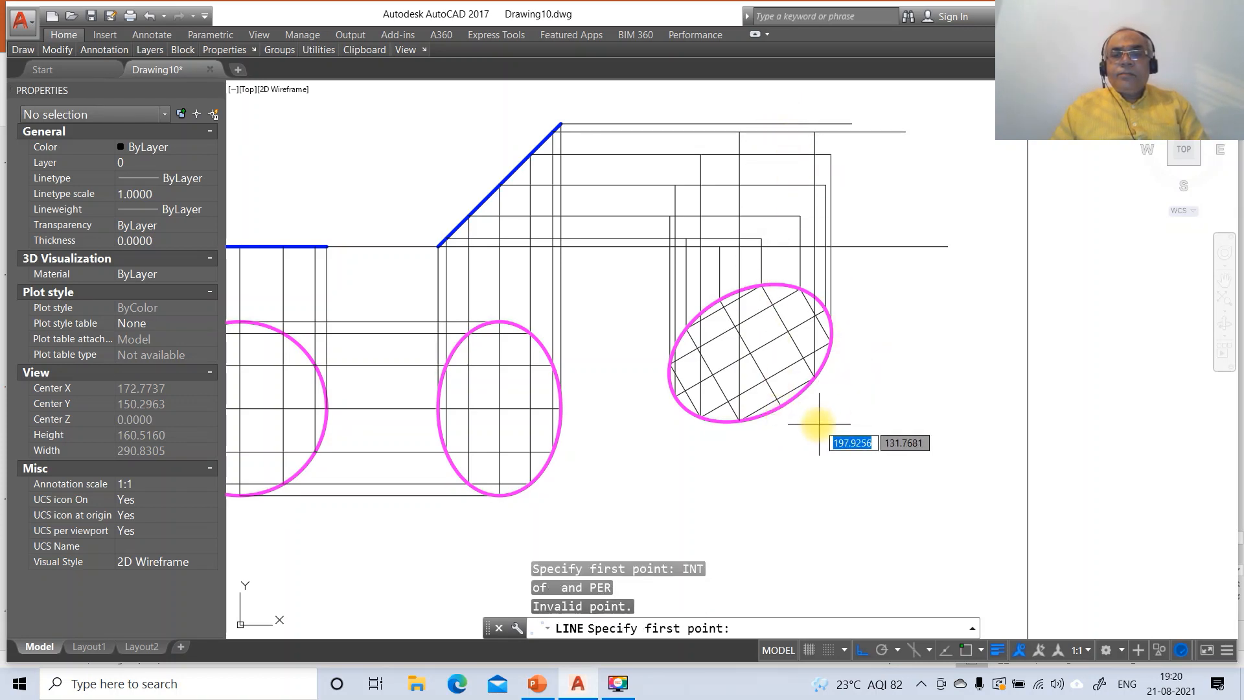
Draw a vertical projector from the remaining grid intersection on the rotated ellipse's lower-right edge, perpendicular to the sixth horizontal projector.
text(INT)
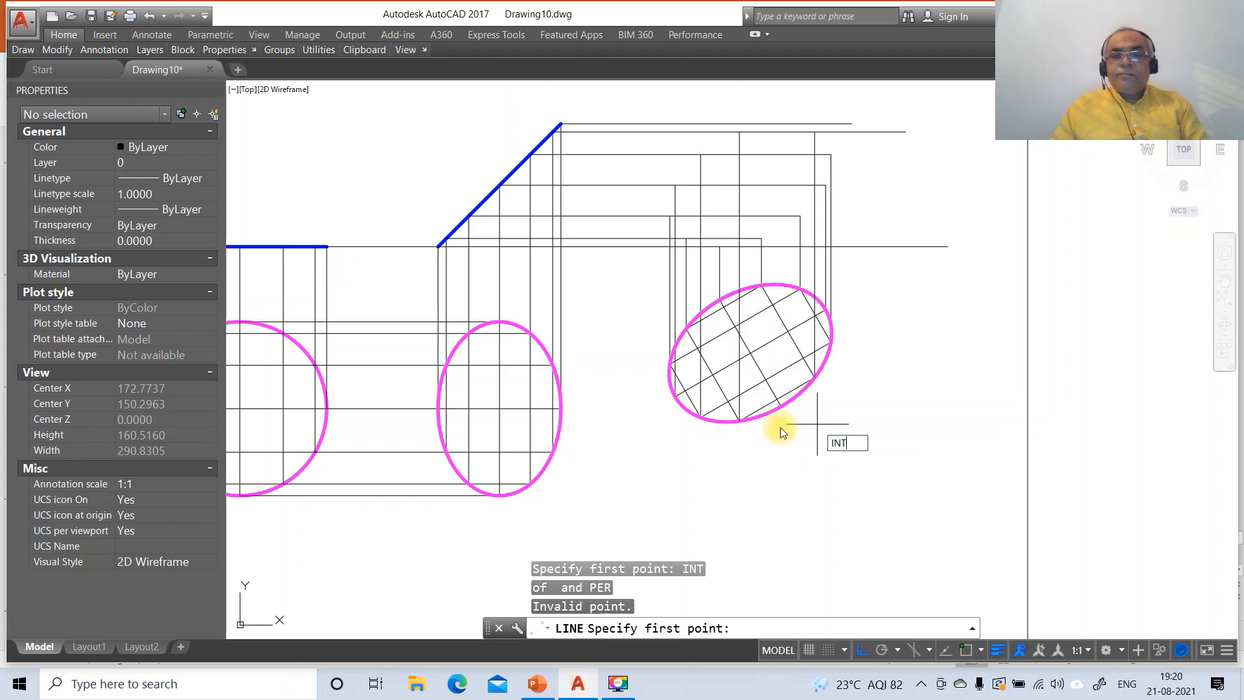
key(Return)
click(780, 410)
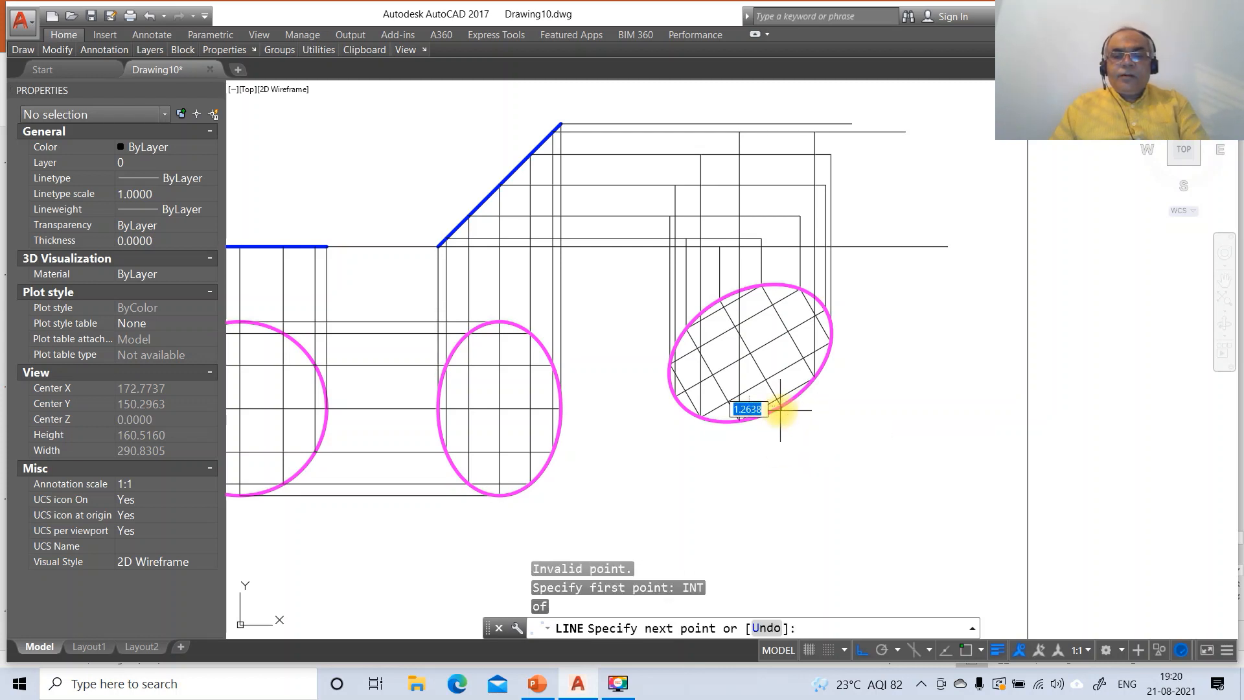
key(Return)
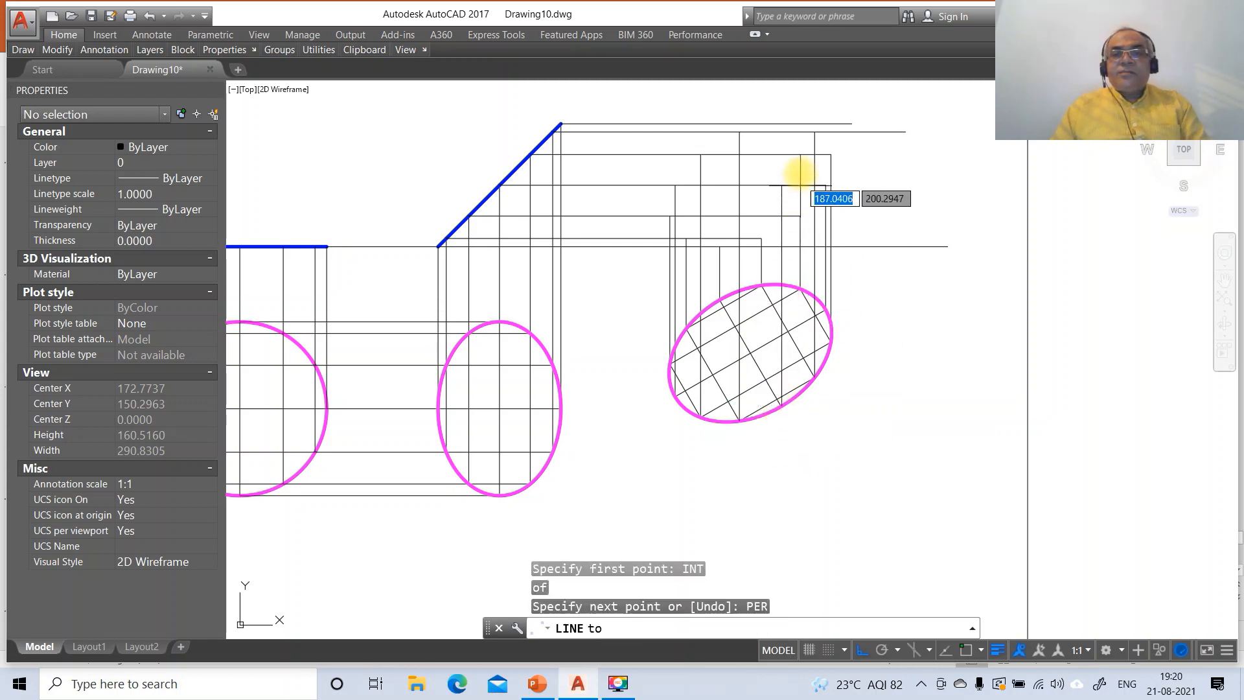
click(792, 123)
Fillet the sixth and fifth horizontal projectors into sharp corners with their matching vertical projectors above the rotated ellipse's lower-right edge.
text(F)
key(Return)
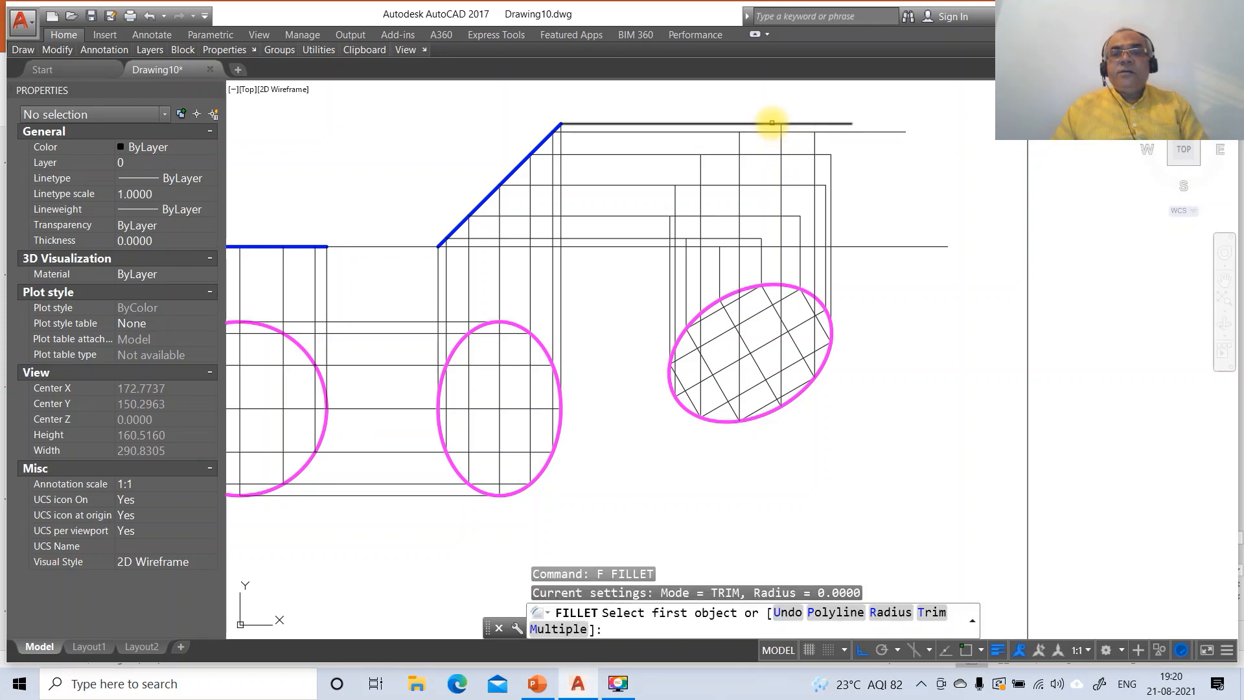
click(767, 123)
click(782, 141)
key(Return)
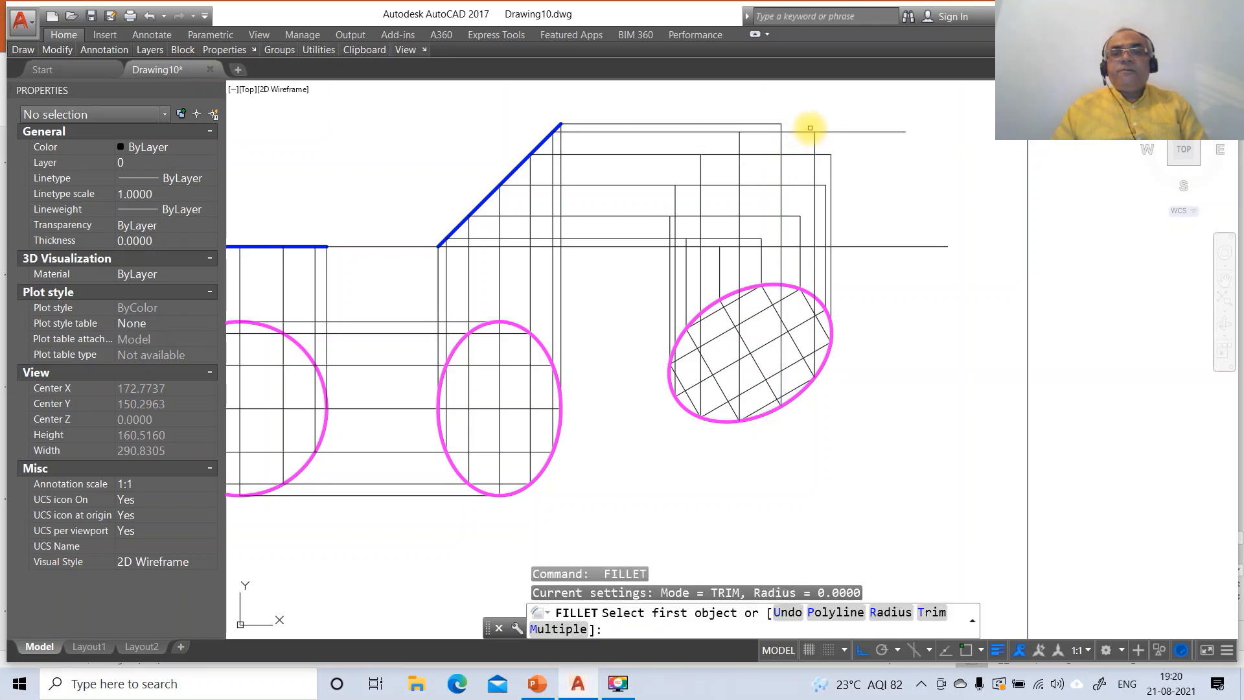
click(808, 132)
click(814, 144)
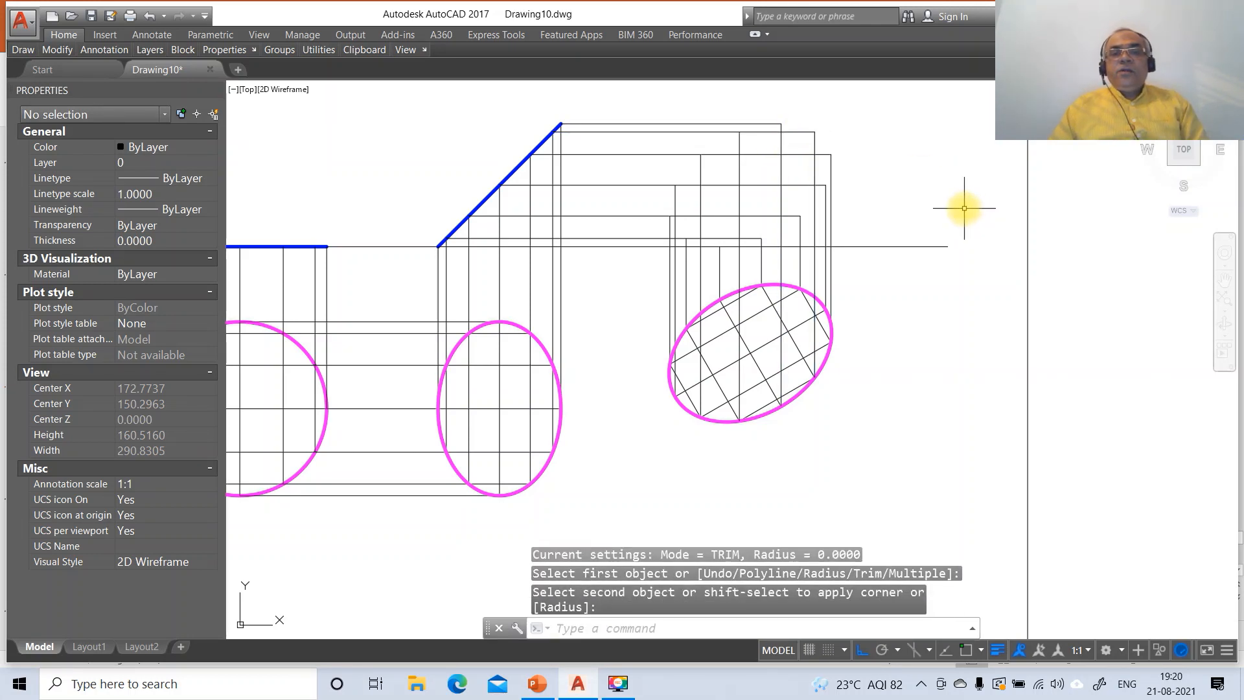
Start a line outline at the lowest projector intersection on the reference line and continue through the next two intersections up the left side.
text(l)
key(Return)
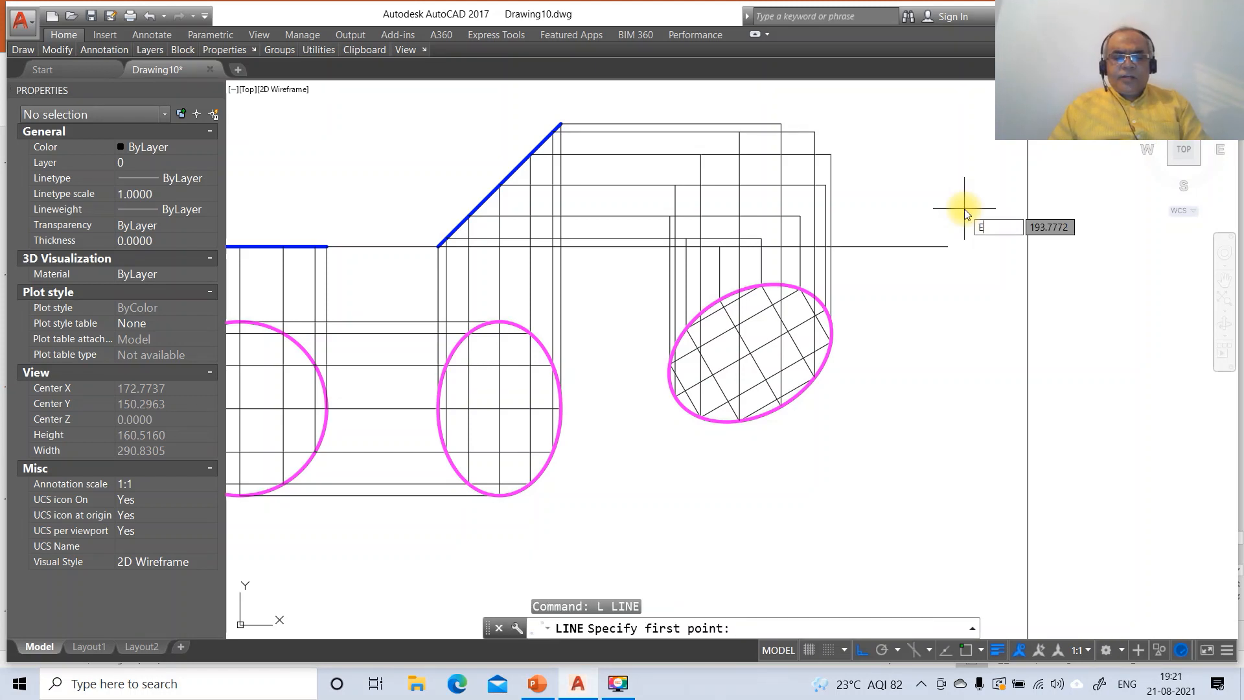
text(E)
key(BackSpace)
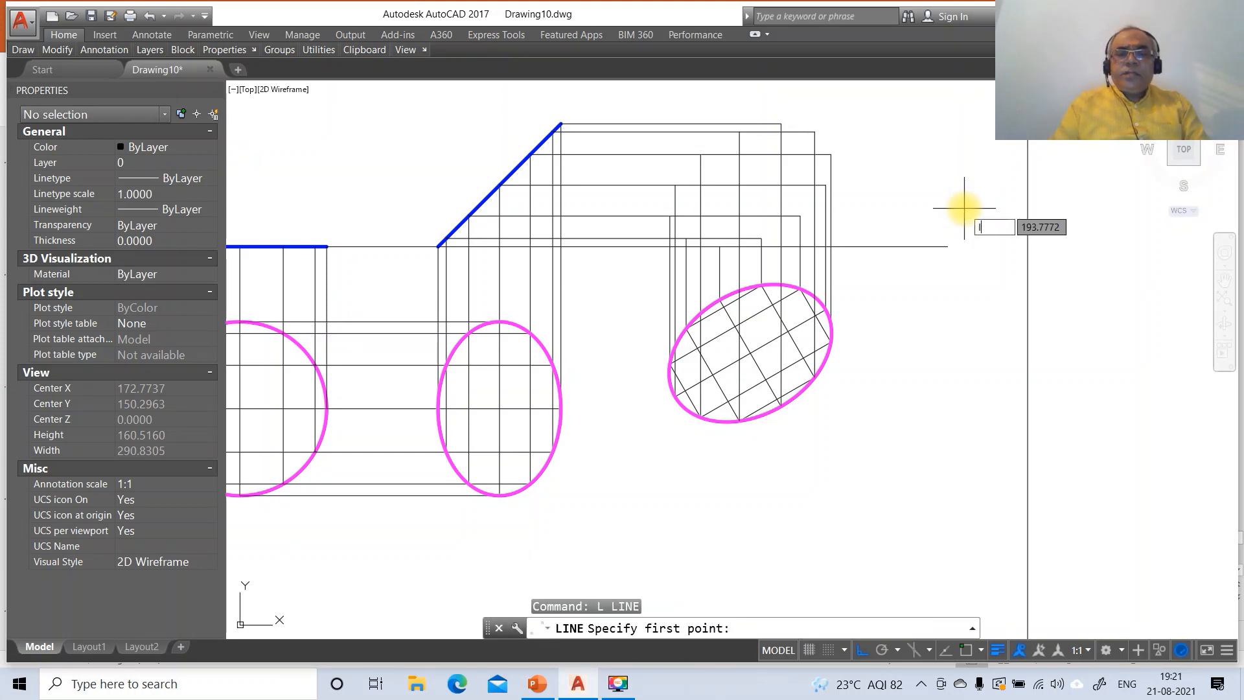
text(INT)
key(Return)
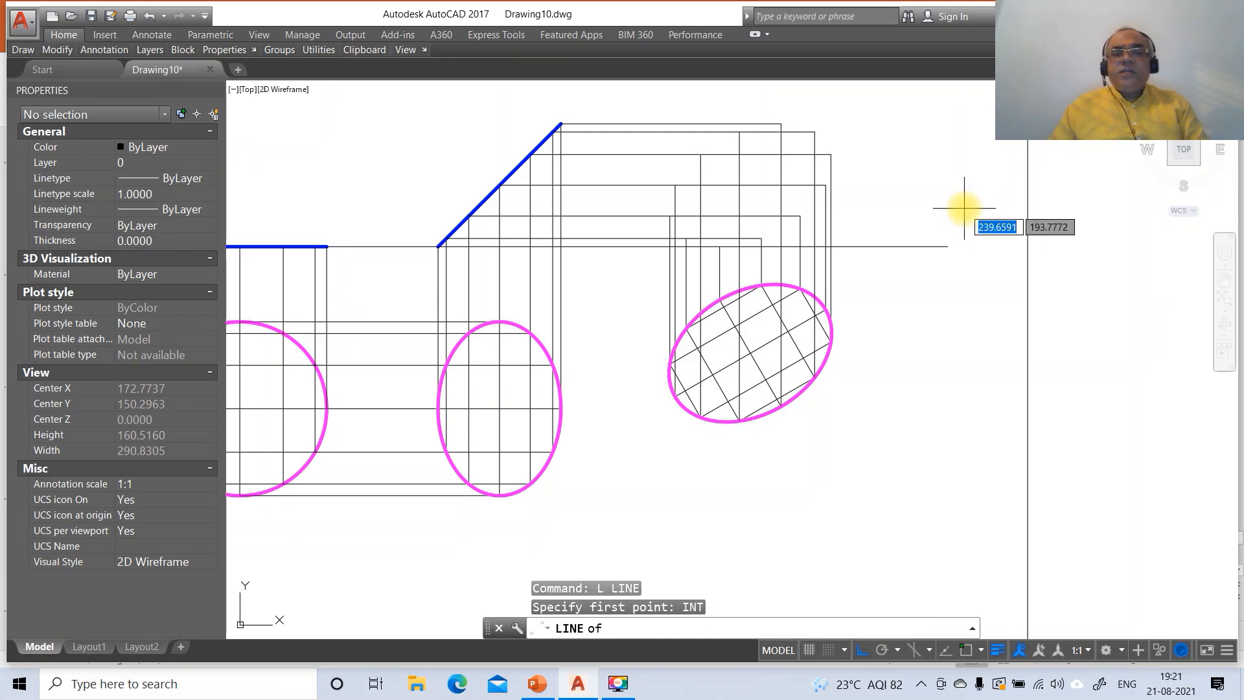
click(719, 246)
text(INT)
key(Return)
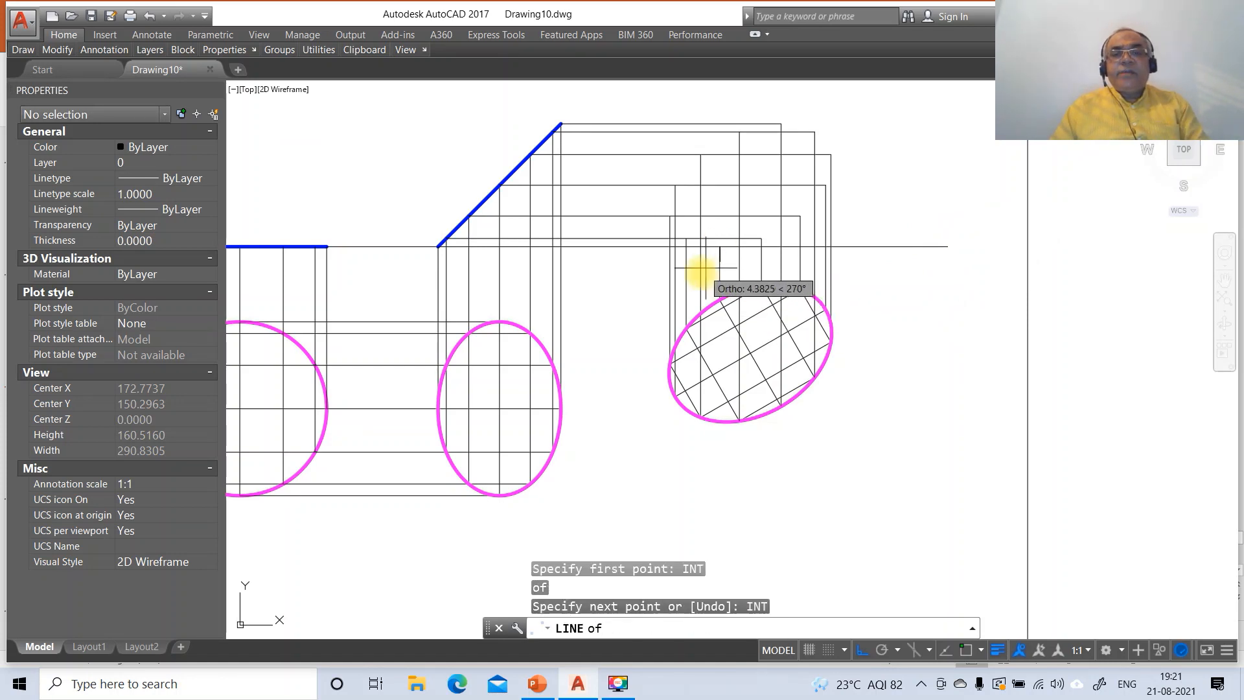
click(686, 246)
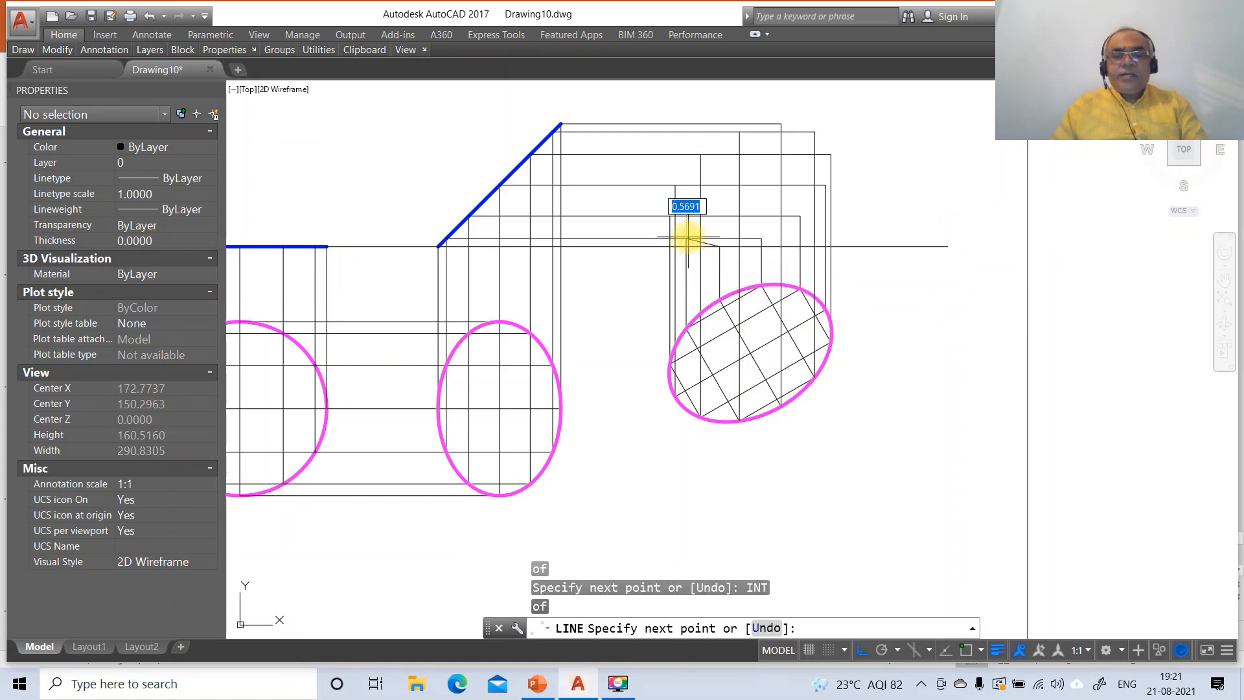
text(INT)
key(Return)
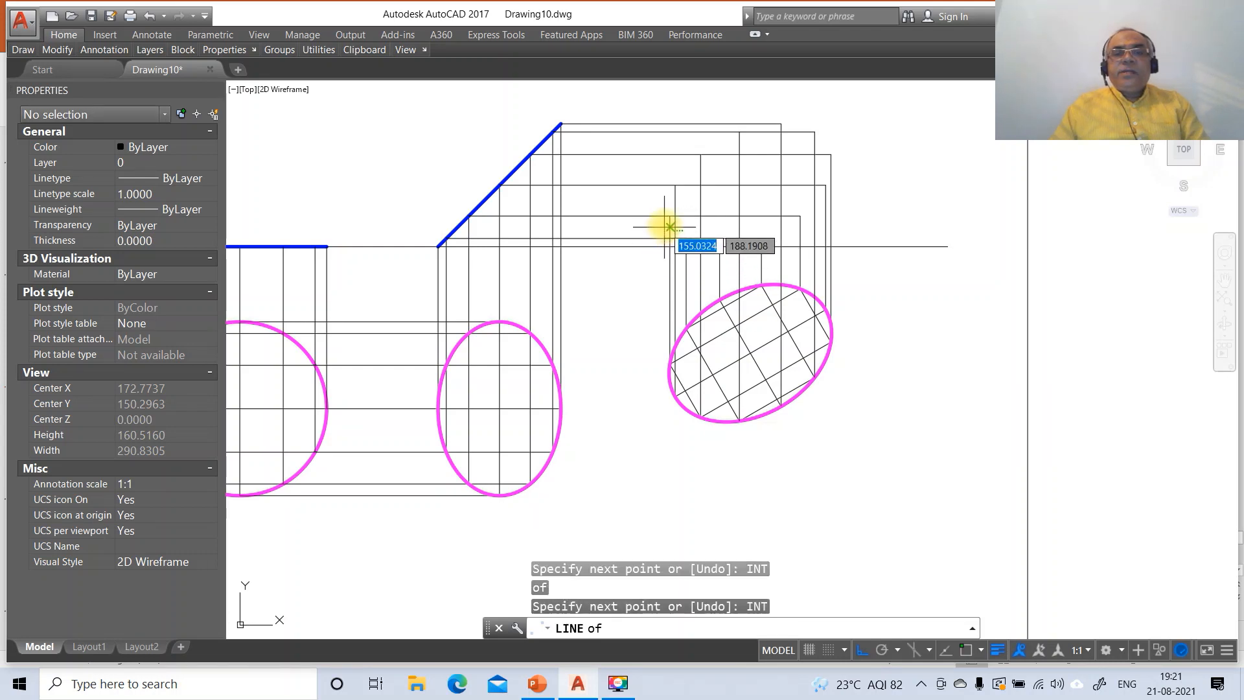
click(671, 218)
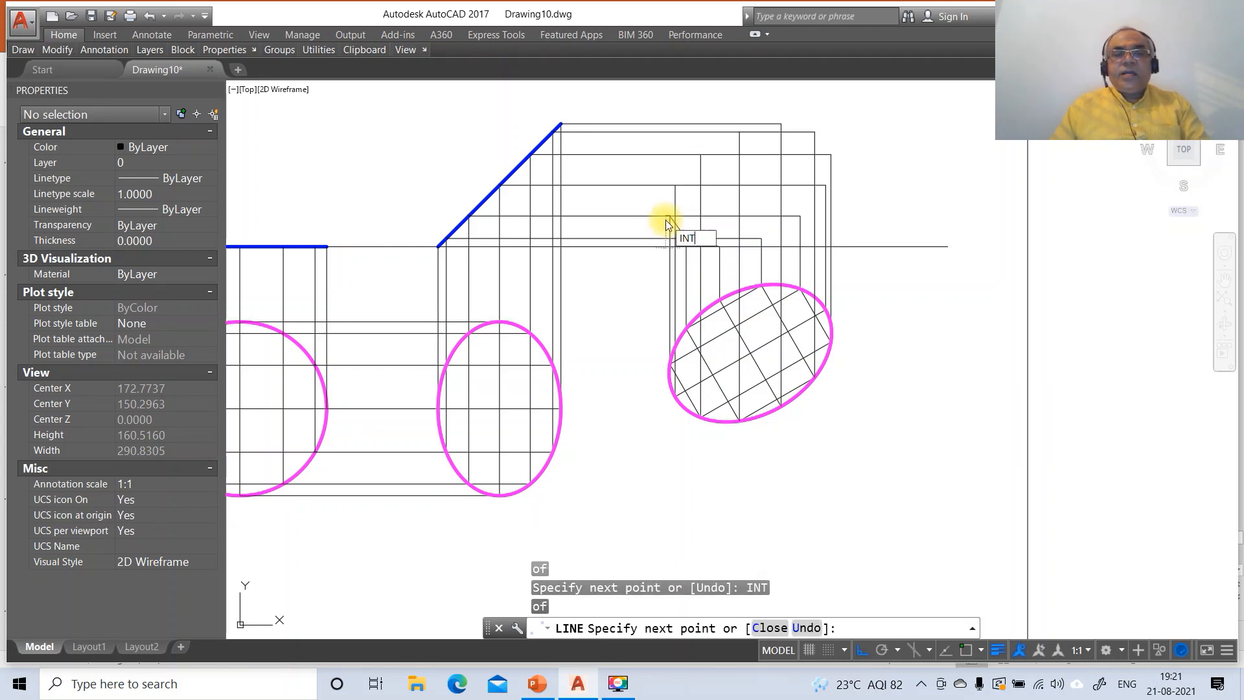
Continue the outline through the next four projector intersections, from the fourth point on the left side up to the topmost projector corner.
key(Return)
click(677, 186)
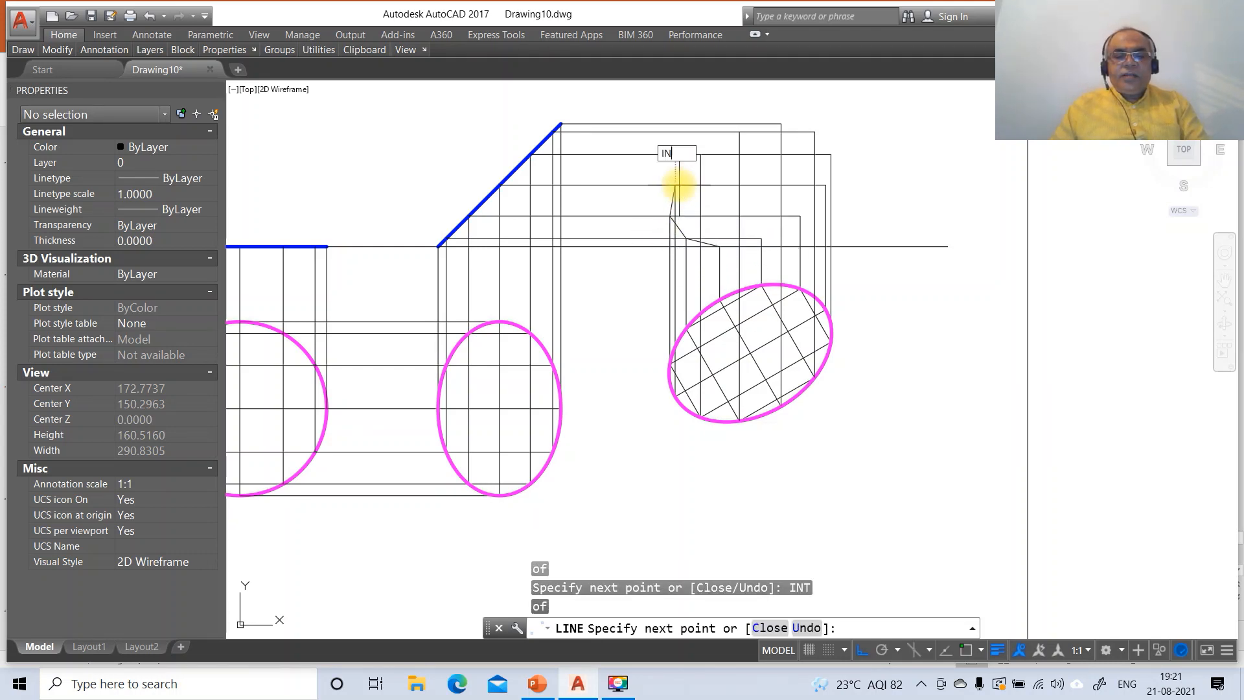
key(Return)
click(699, 157)
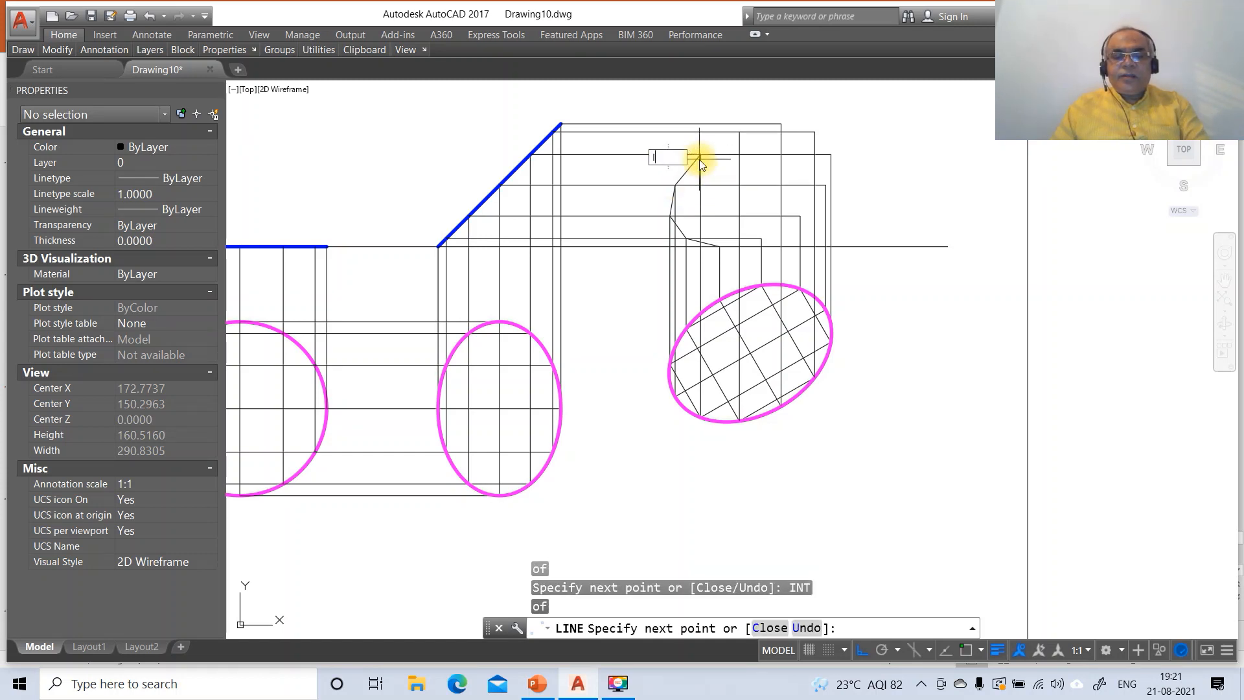
text(INT)
key(Return)
click(739, 134)
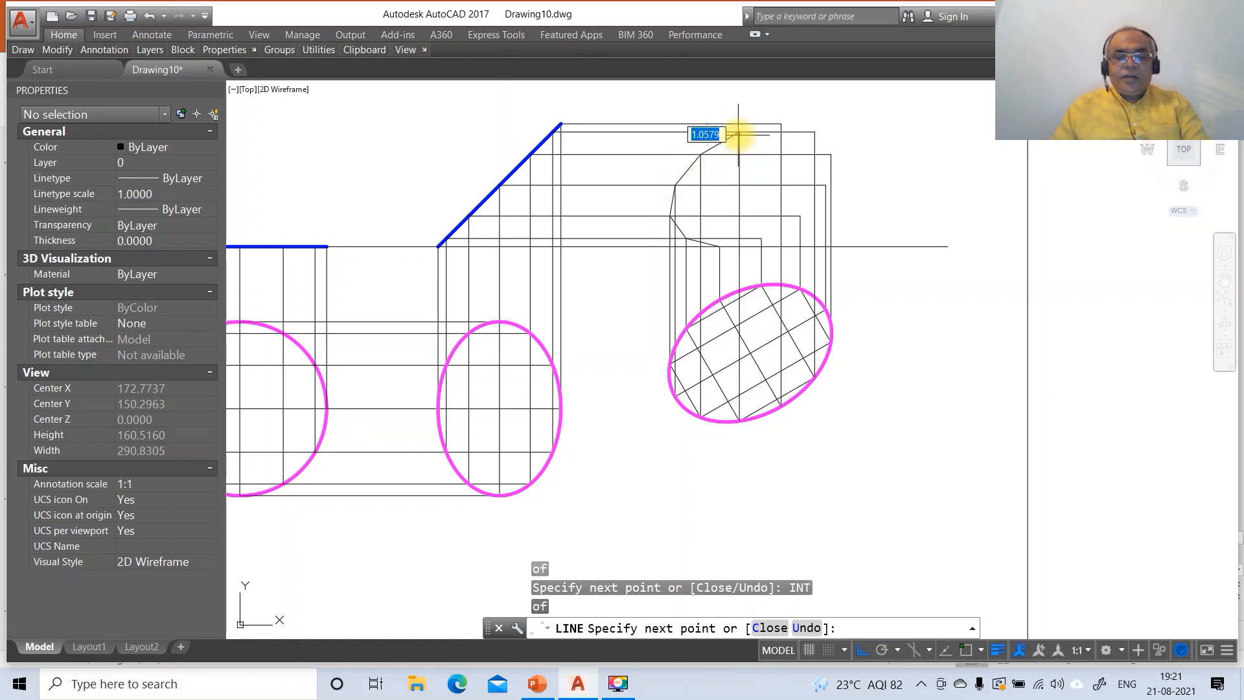
text(INT)
key(Return)
click(781, 124)
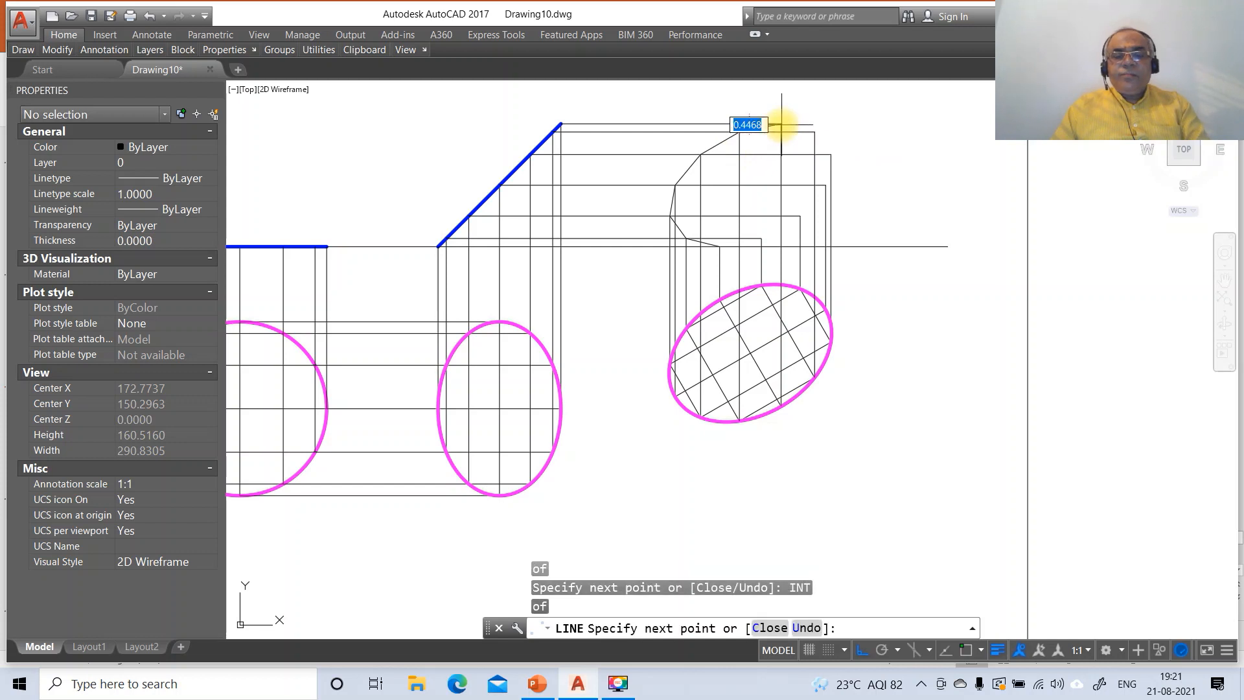
Continue the outline from the topmost corner down the right side through the next three projector intersections.
text(INT)
key(Return)
click(811, 136)
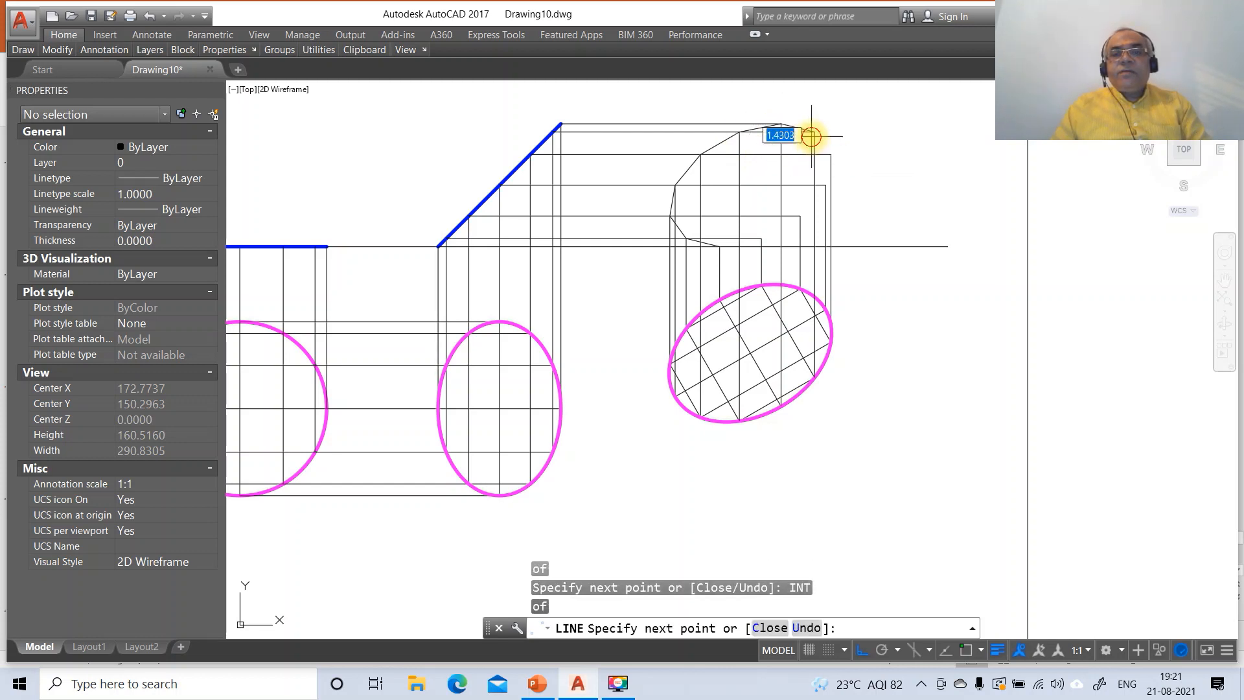
text(INT)
key(Return)
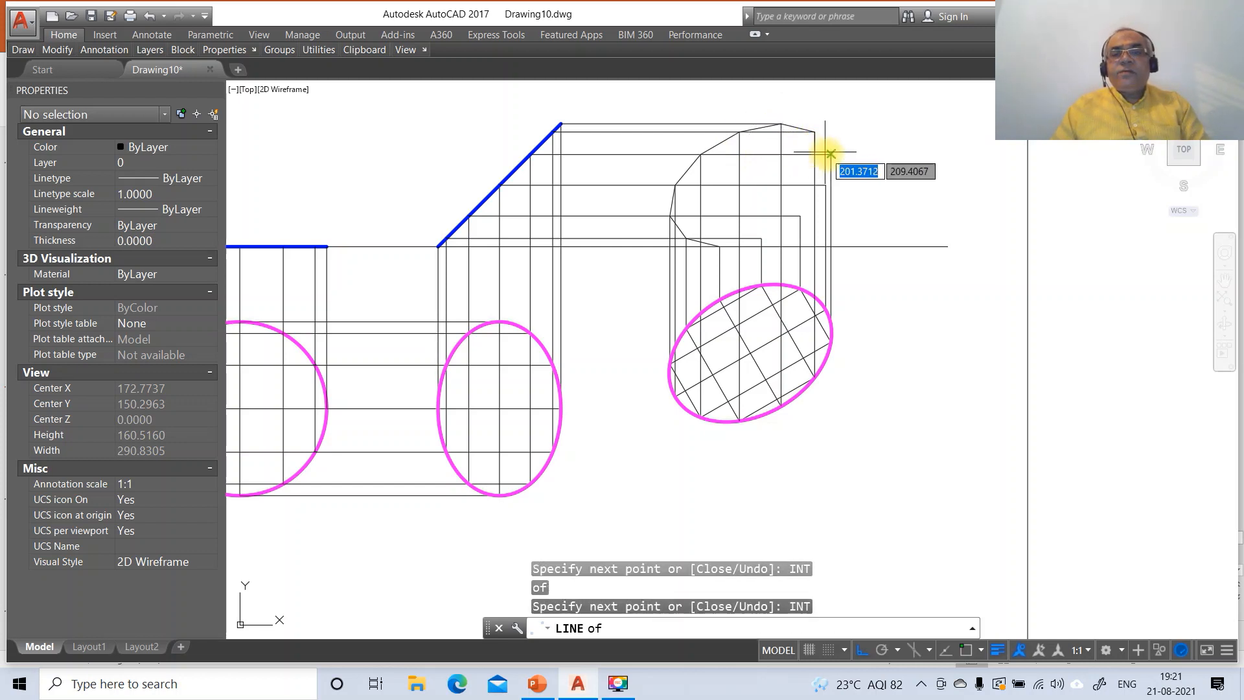
click(828, 154)
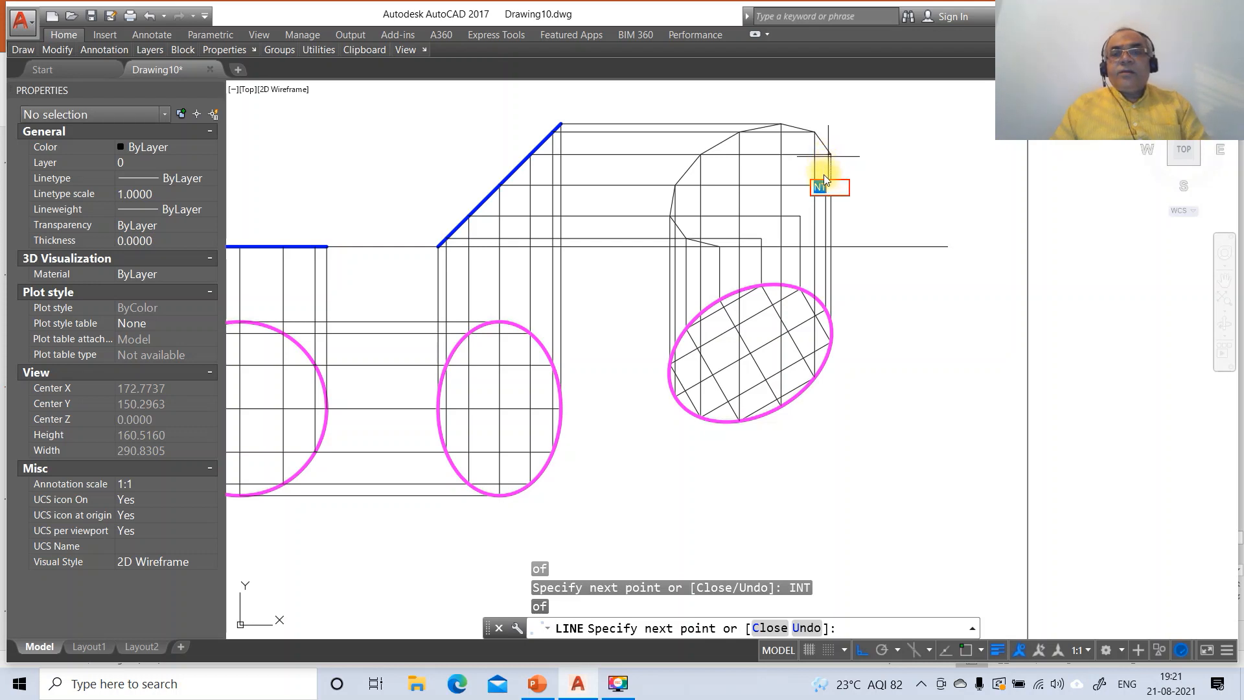
text(INT)
key(Return)
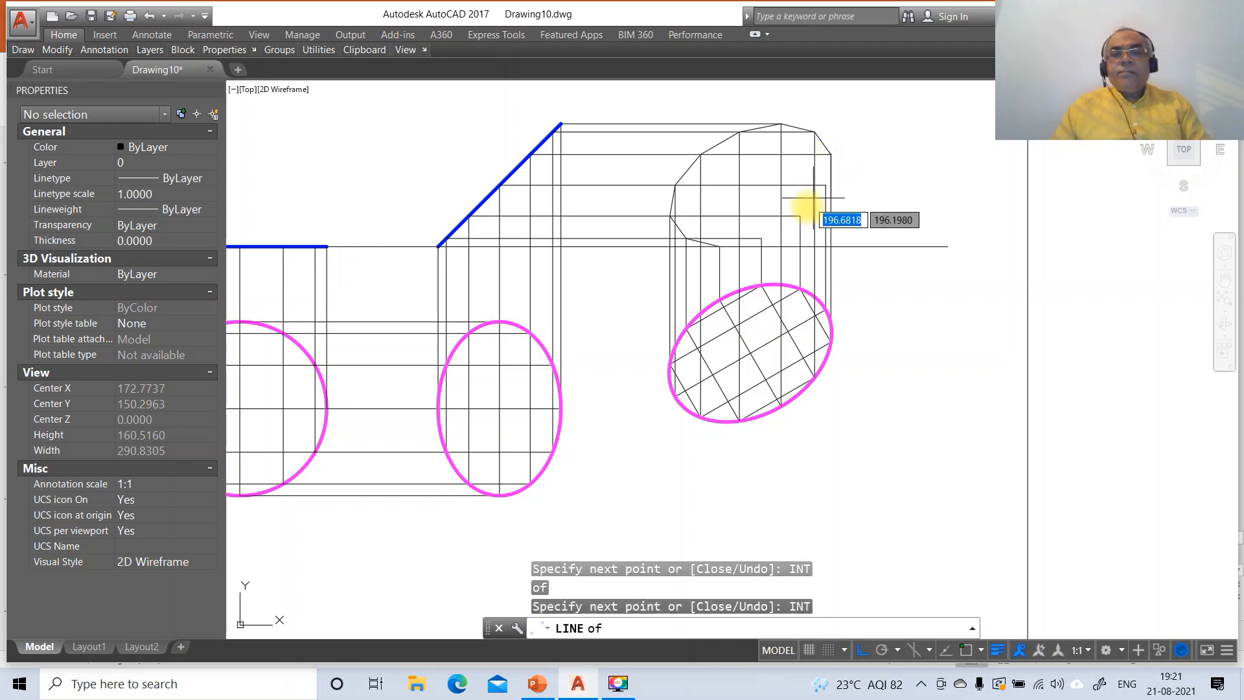
click(825, 188)
Extend the outline through the last two lower-right projector intersections and close it back to its starting point.
text(IN)
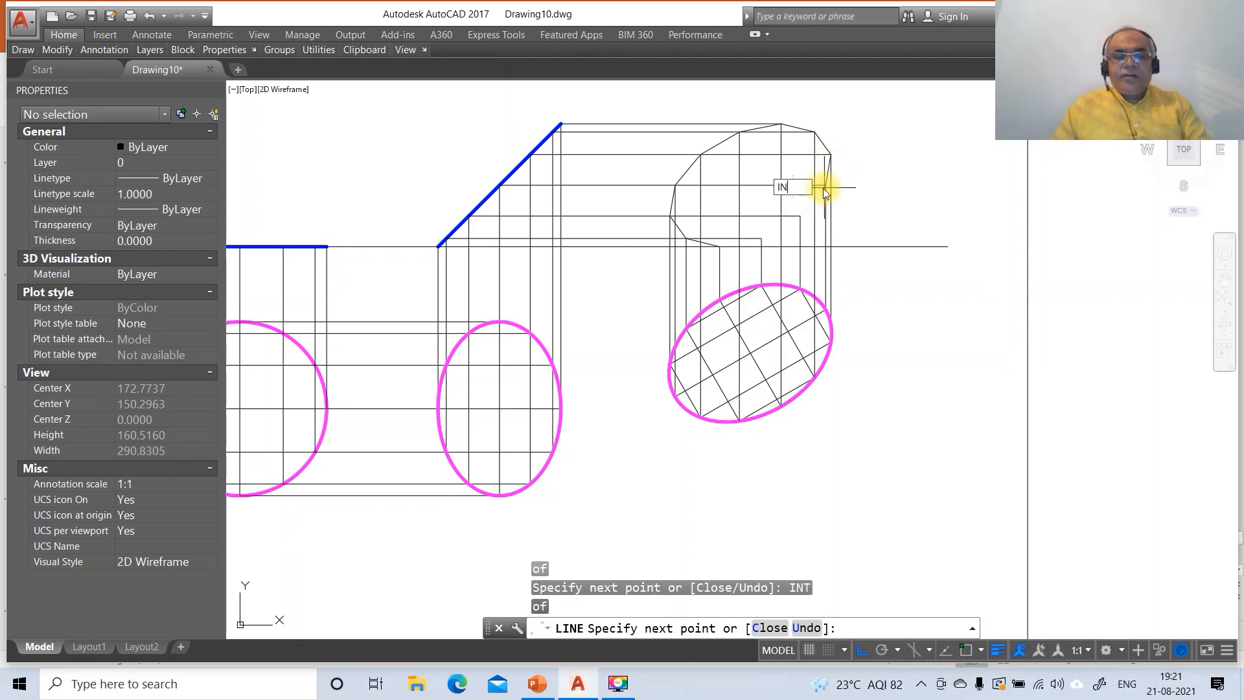
text(T)
key(Return)
click(800, 219)
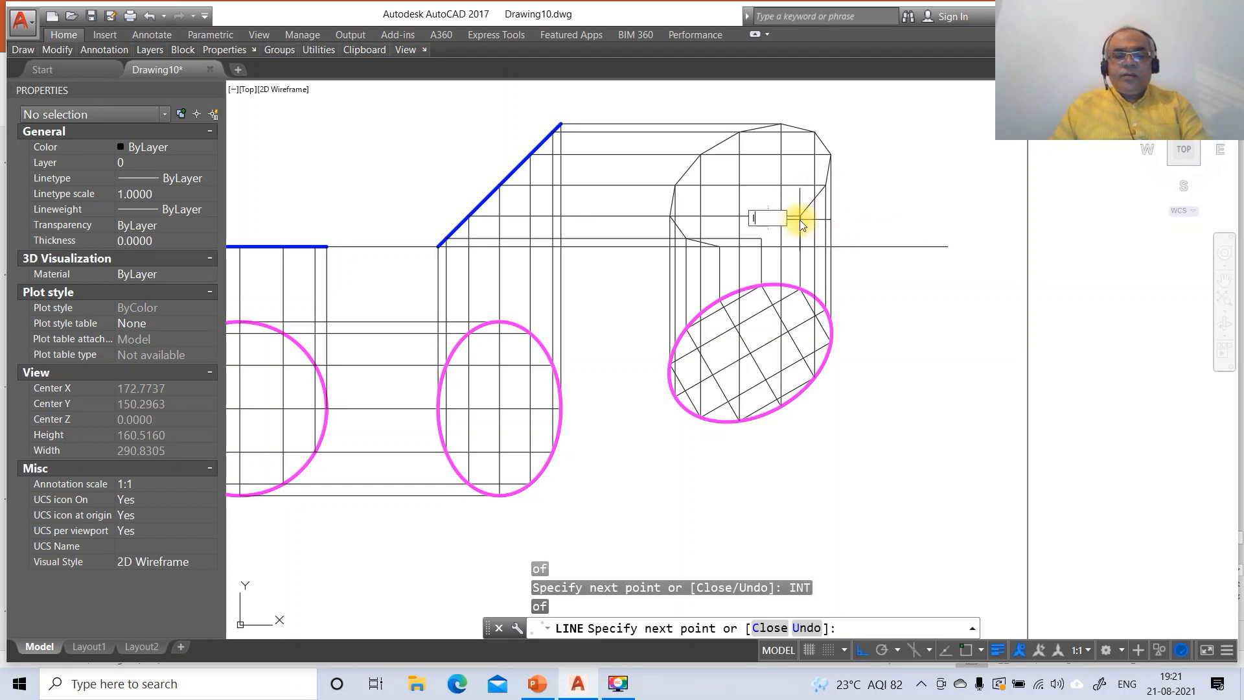
text(INT)
key(Return)
click(760, 240)
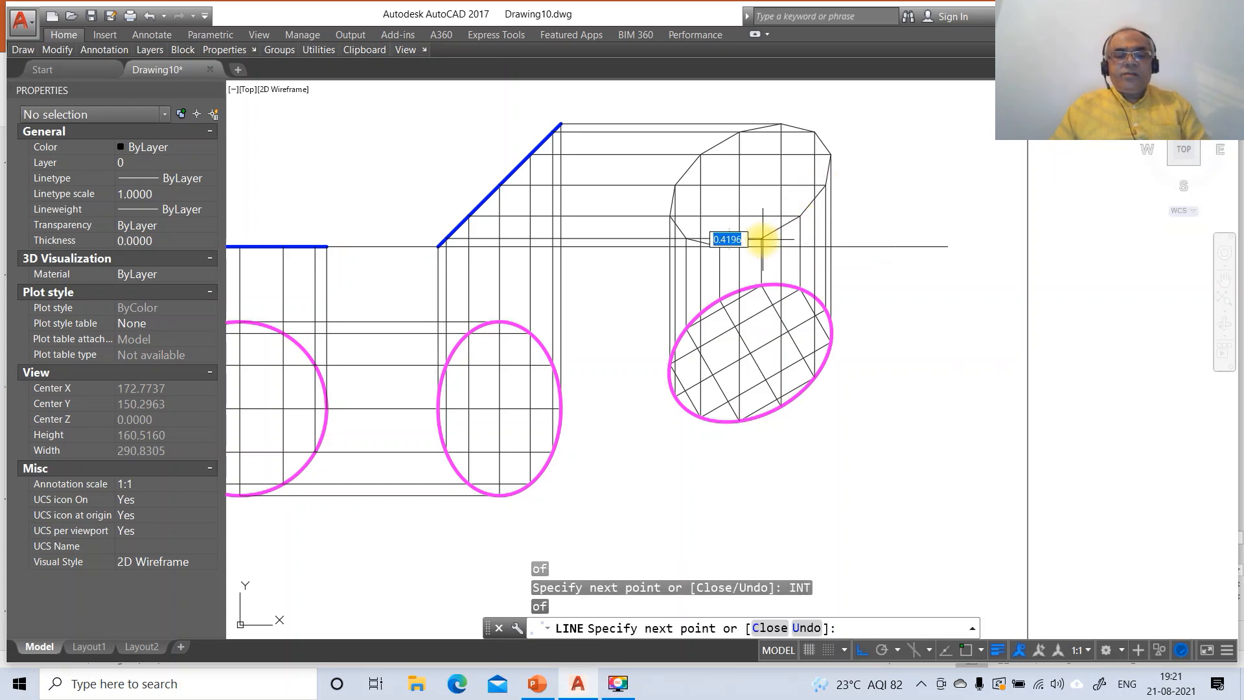
text(C)
key(Return)
Convert one bottom segment of the outline to a polyline and join all the outline's segments to it with PEDIT.
text(P)
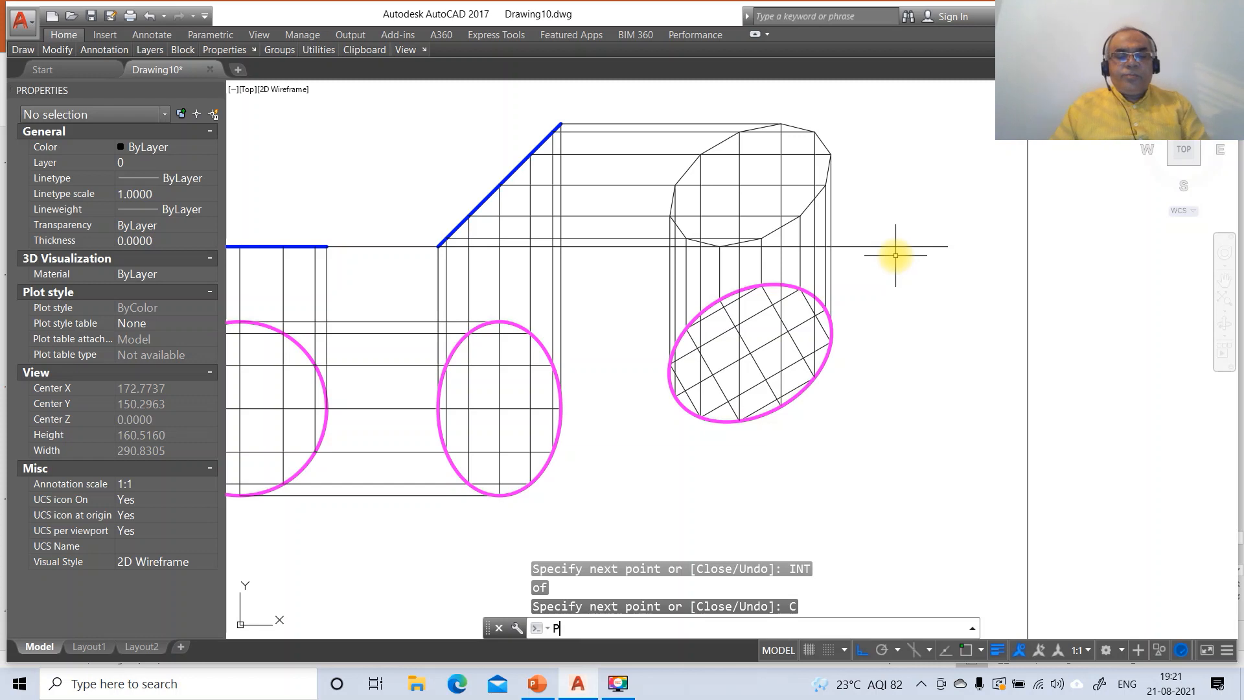
text(E)
key(Return)
click(748, 241)
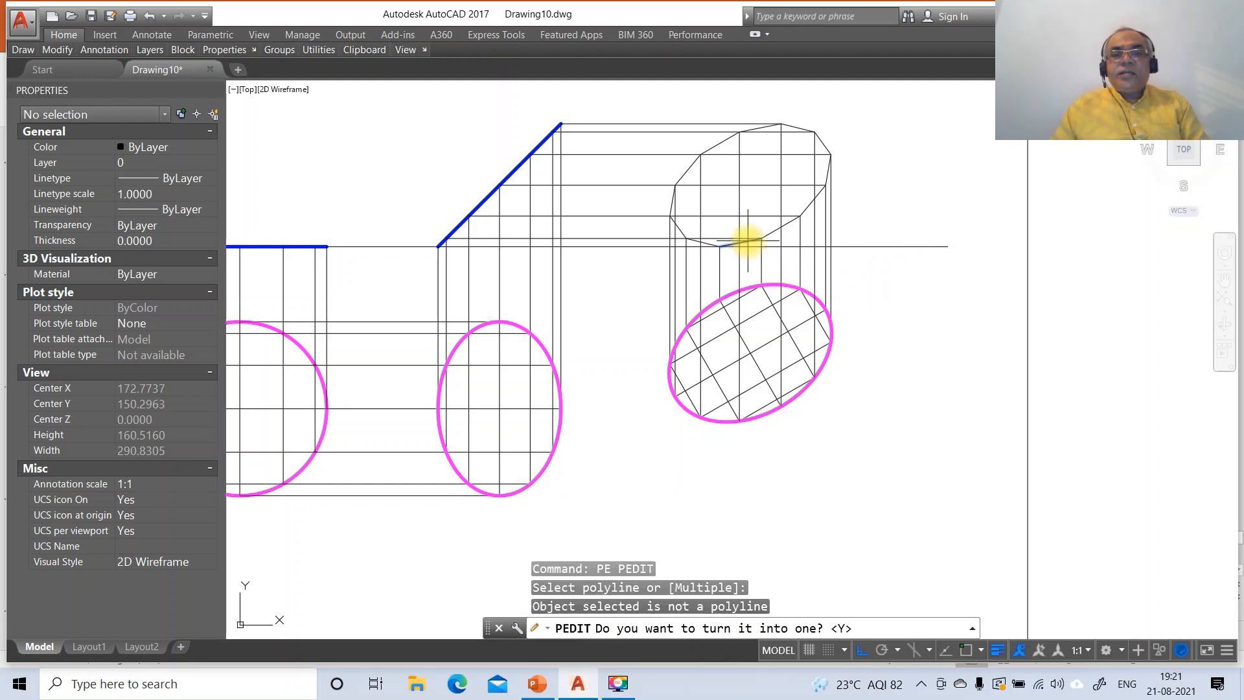
key(Return)
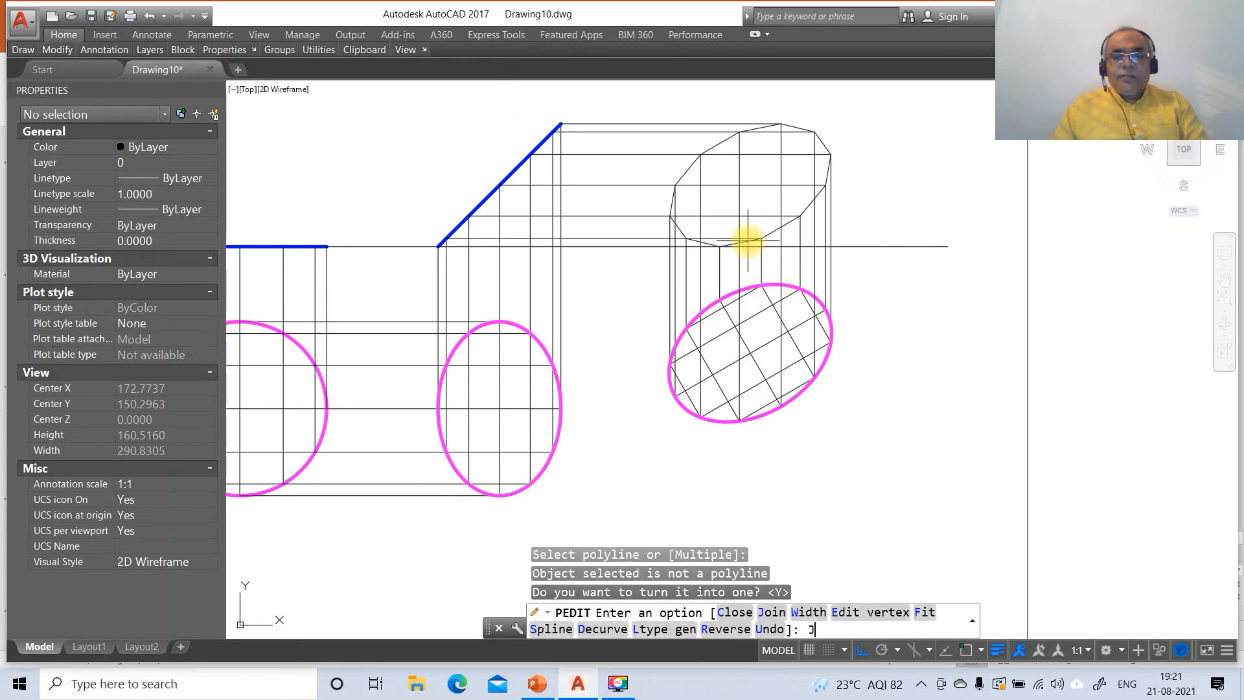
key(Return)
click(651, 98)
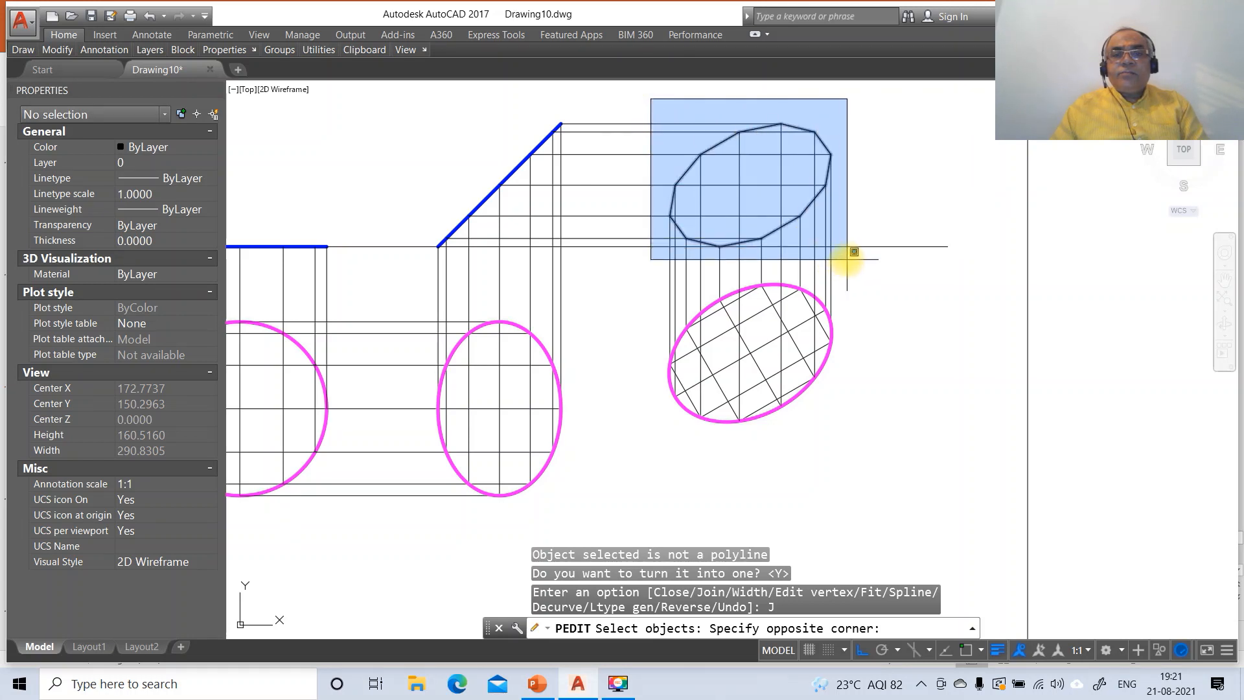
click(854, 251)
key(Return)
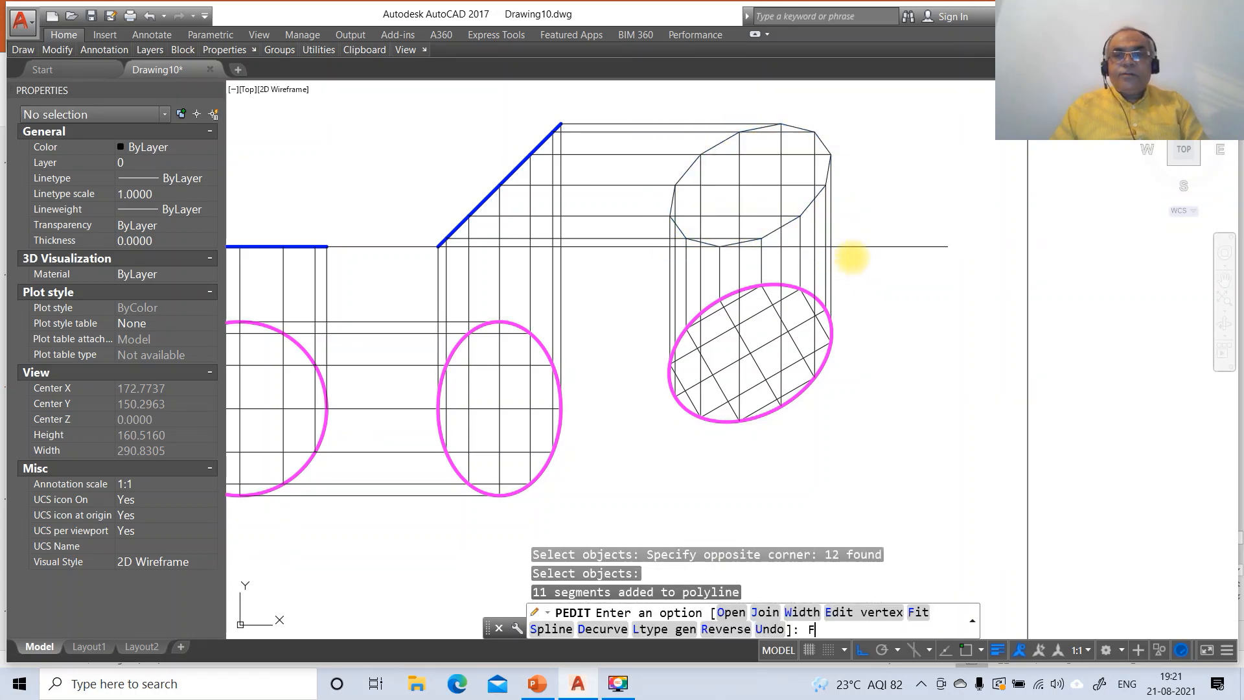
Smooth the joined front-view polyline into an ellipse-like curve with the PEDIT Fit option.
key(Return)
key(Return)
key(Return)
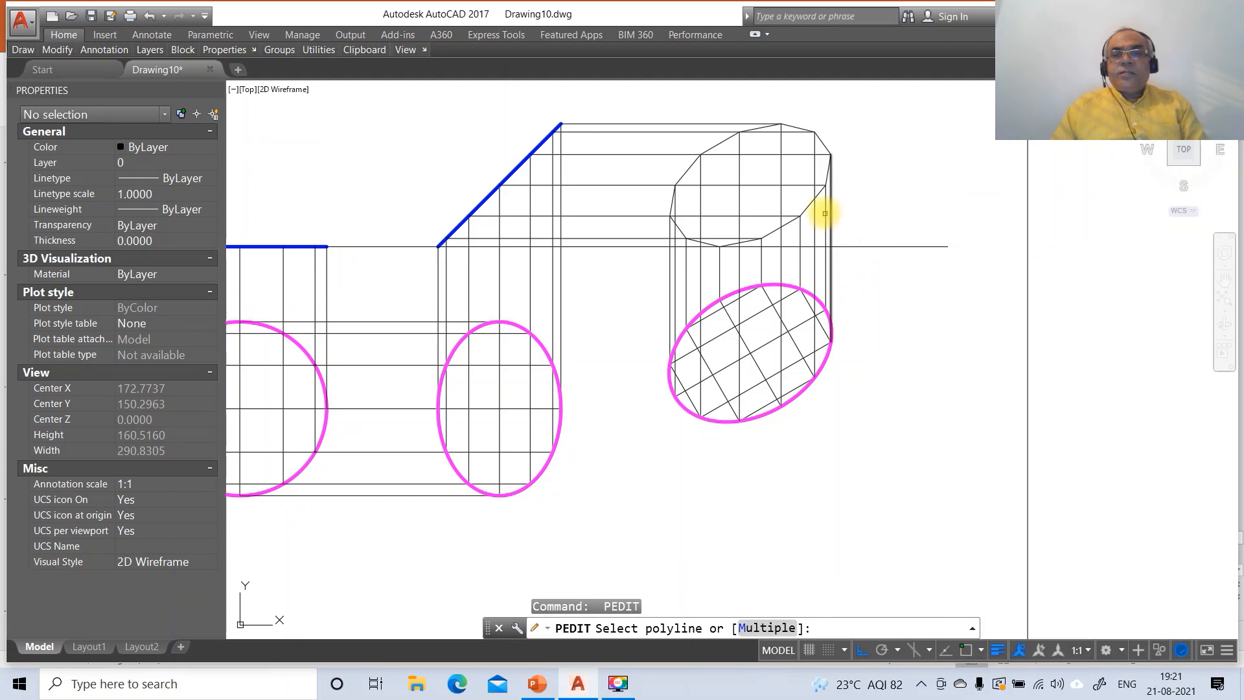
click(805, 205)
text(F)
key(Return)
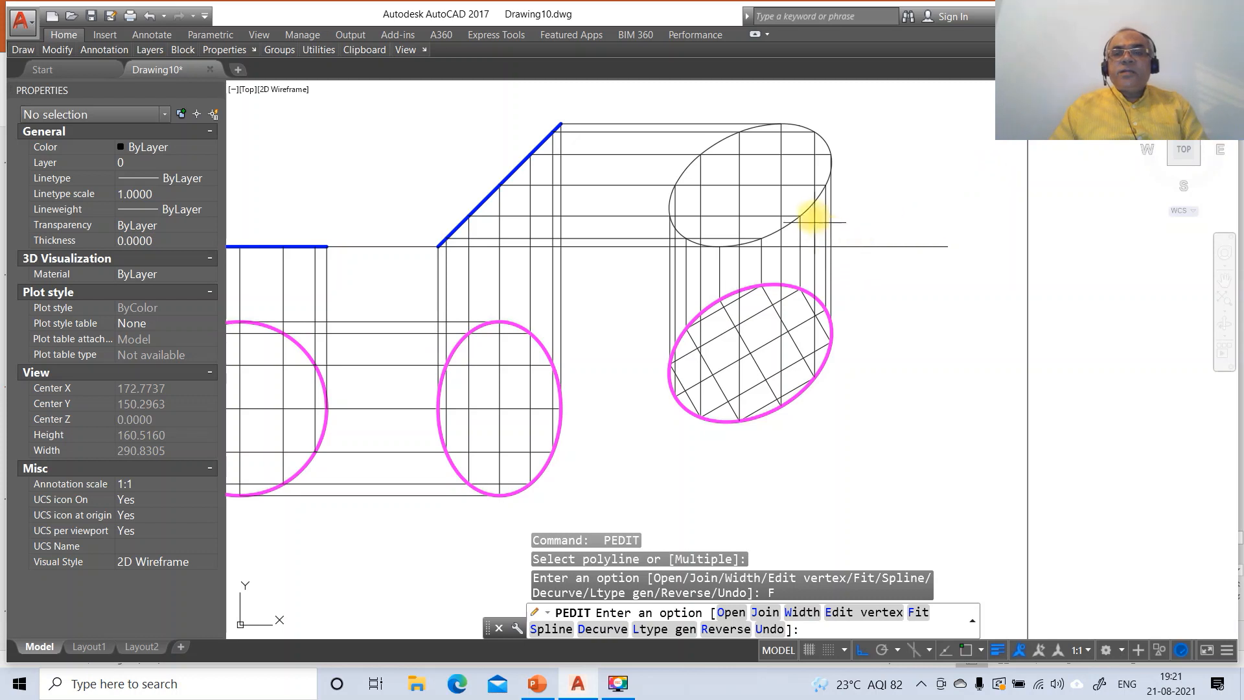
key(Escape)
key(Escape)
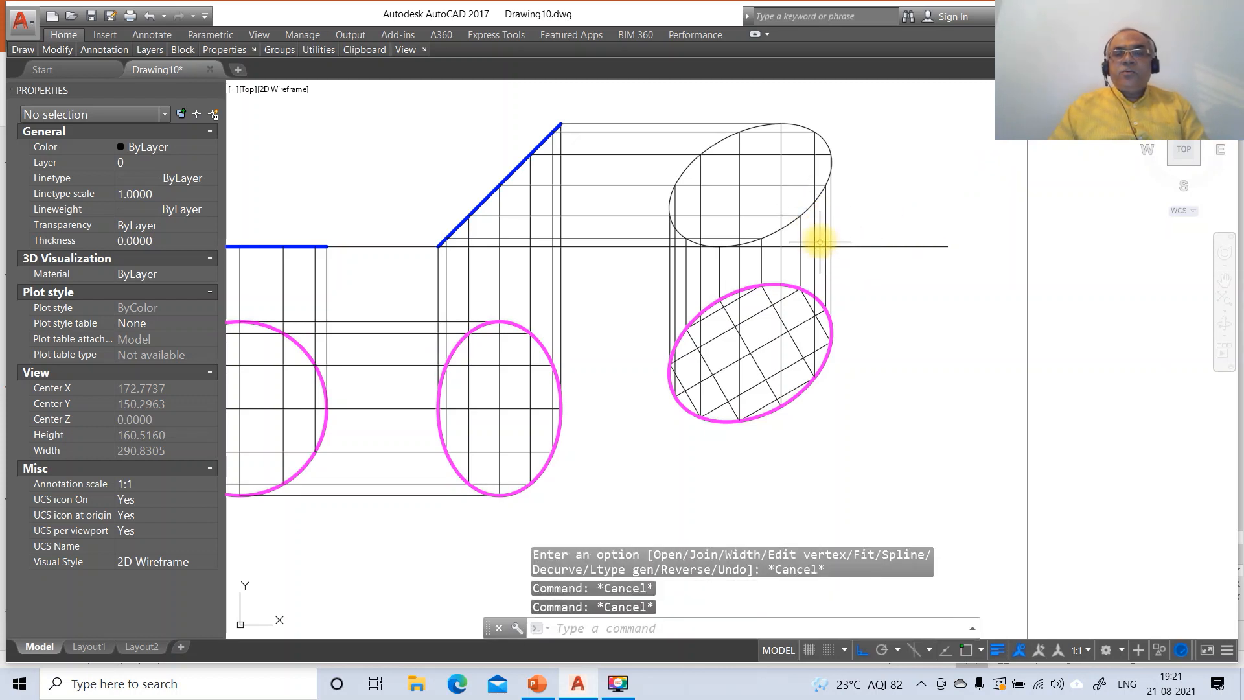
Move the fitted front-view curve to the FV layer.
click(805, 211)
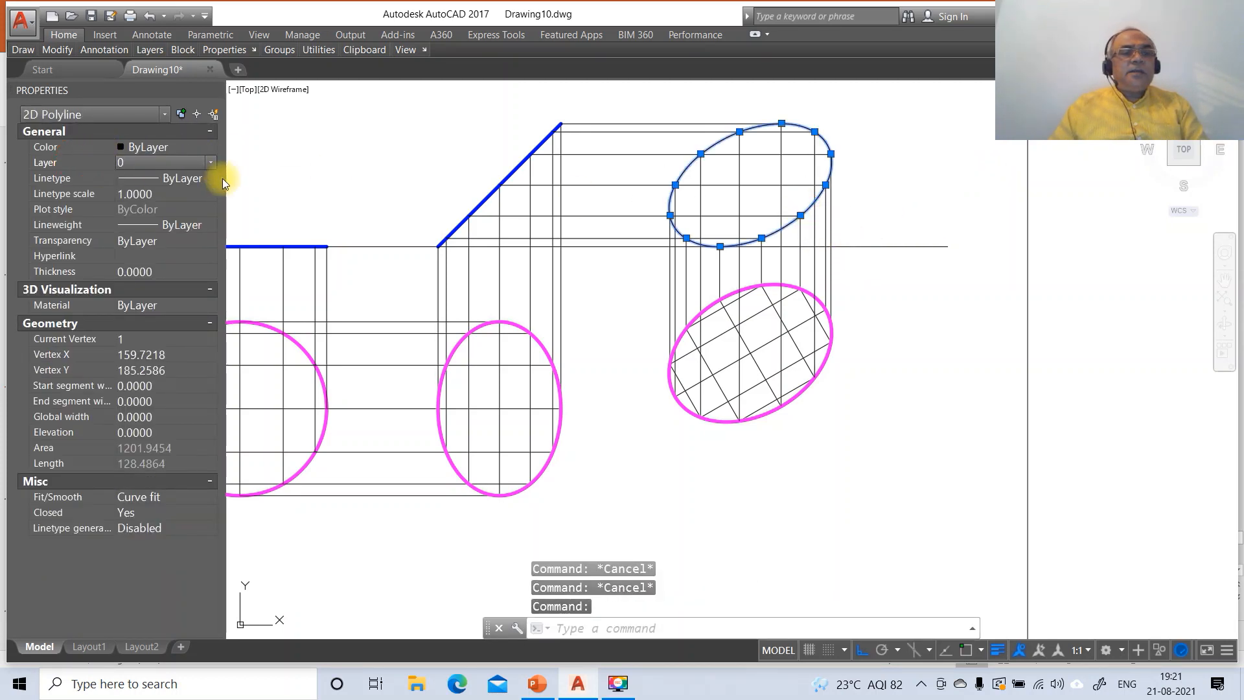
click(210, 163)
click(166, 193)
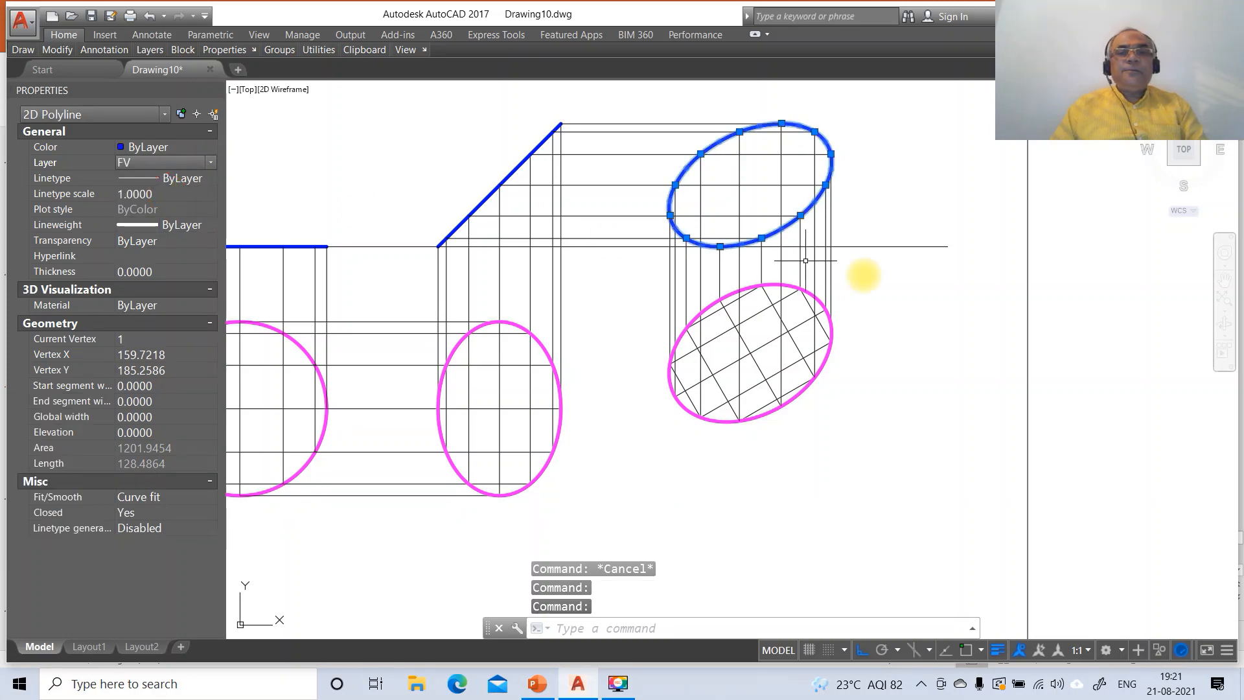
key(Escape)
Trim the short overhanging left end off the XY reference line with the Break command.
text(z)
key(Return)
text(a)
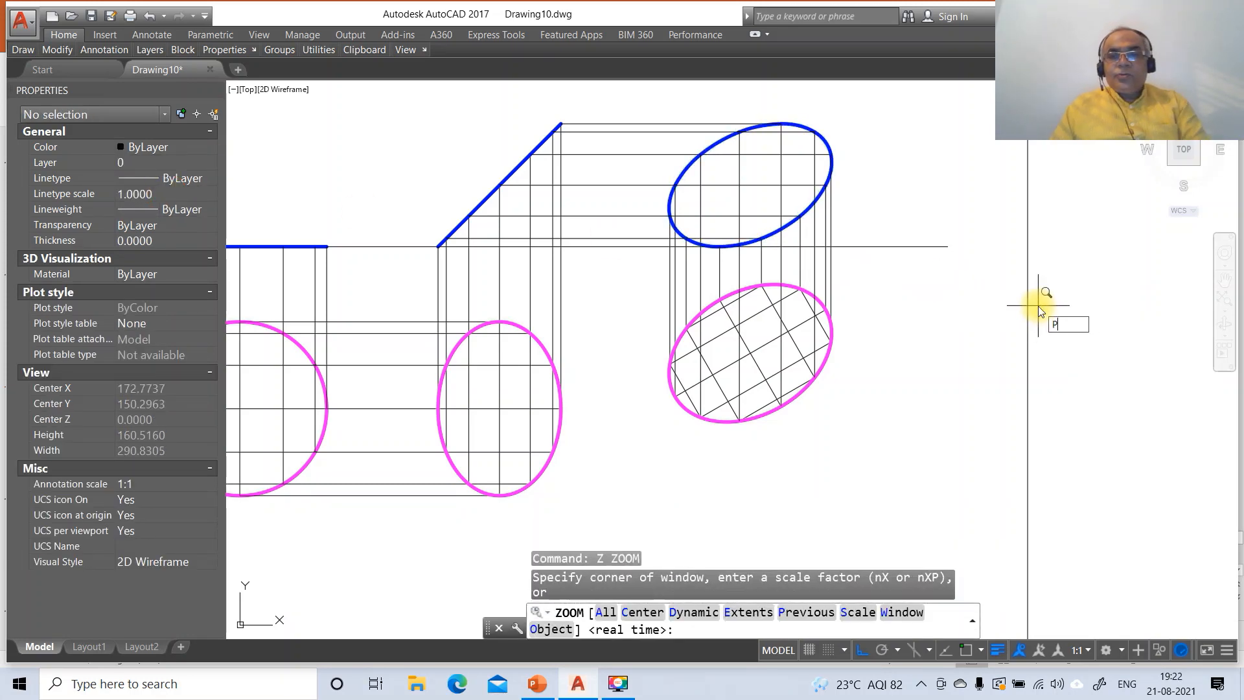
key(Return)
text(br)
key(Return)
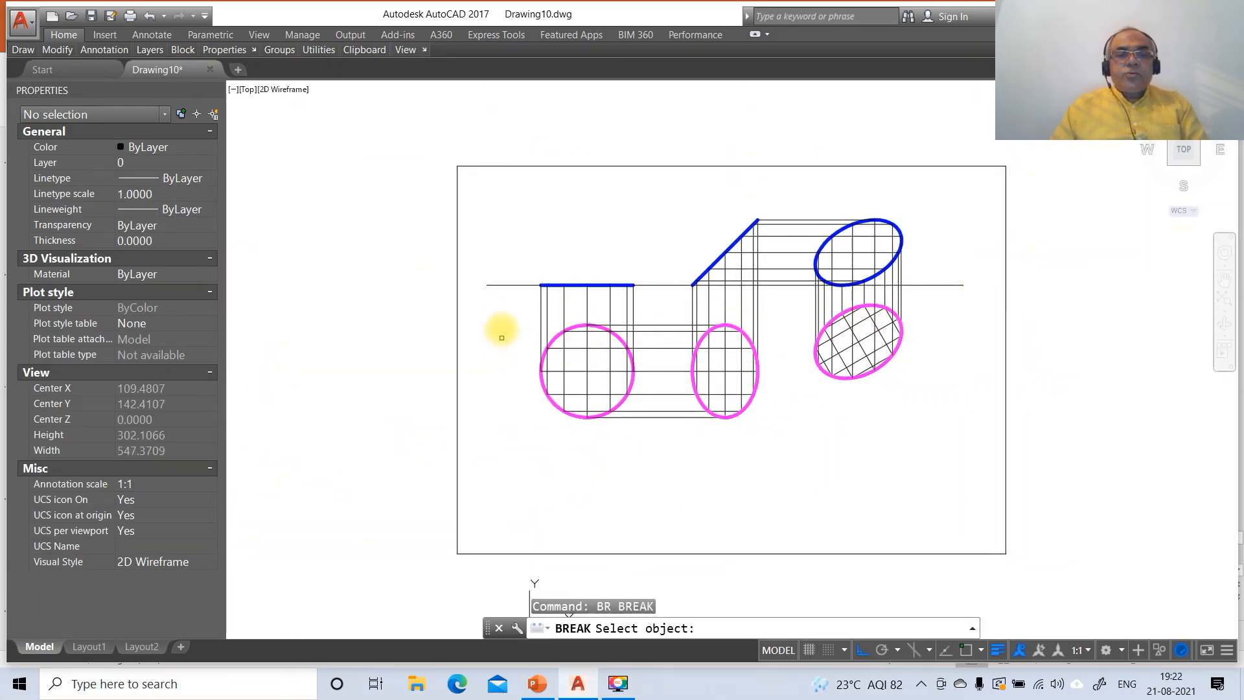
click(503, 283)
click(453, 300)
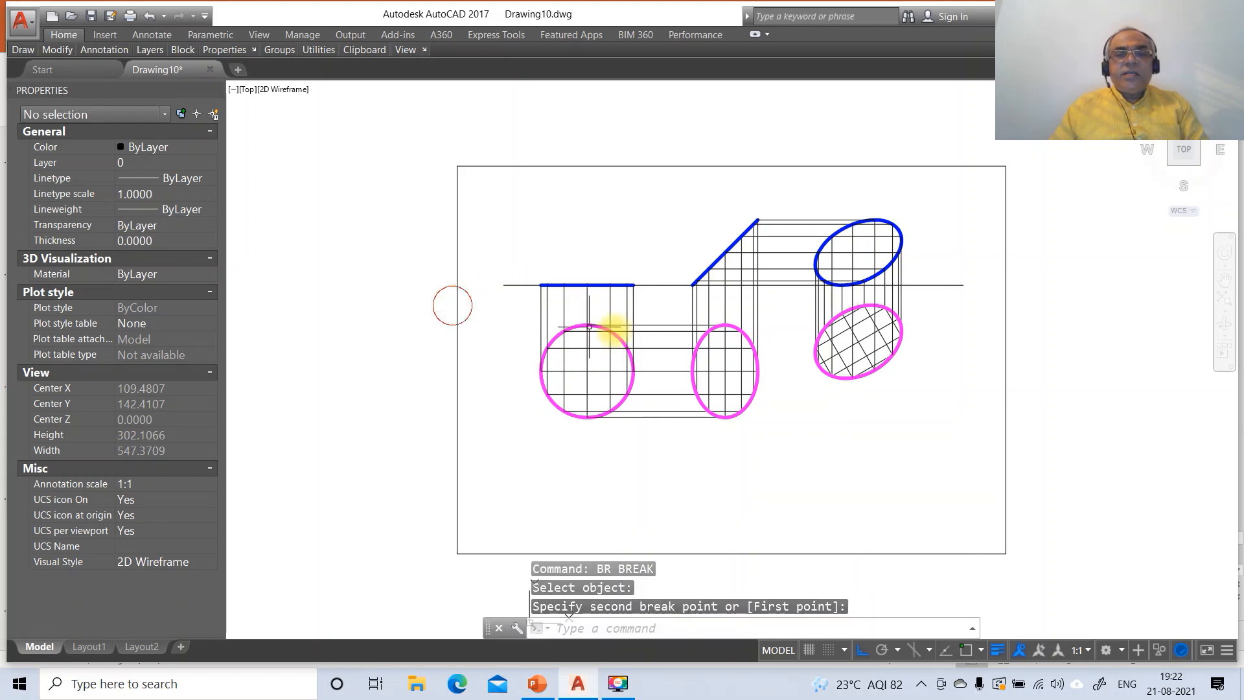
Move both segments of the horizontal reference line to the XY layer.
click(662, 285)
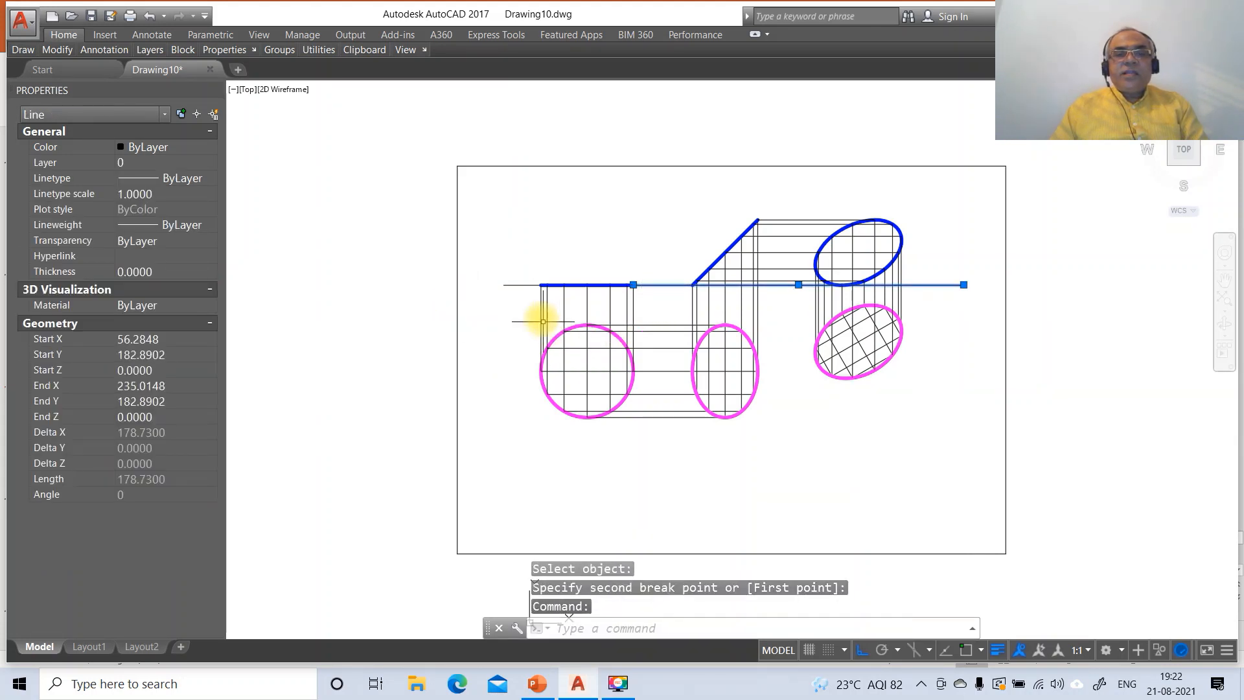
click(519, 283)
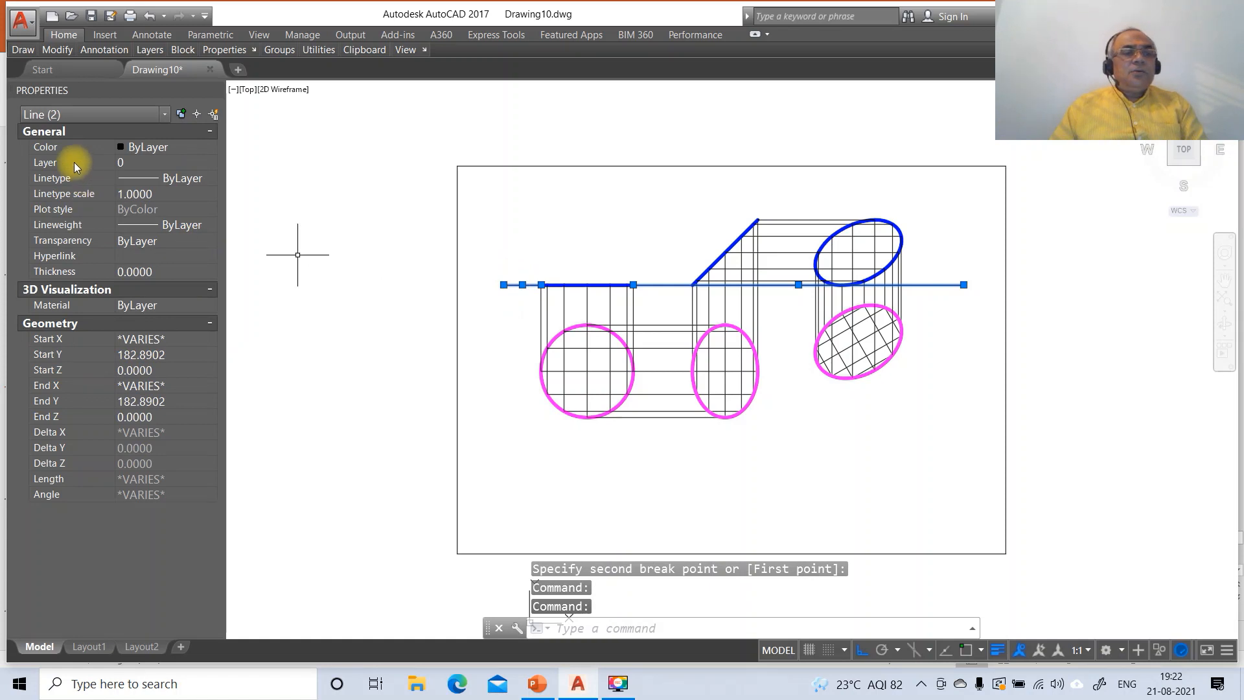
click(154, 163)
click(209, 165)
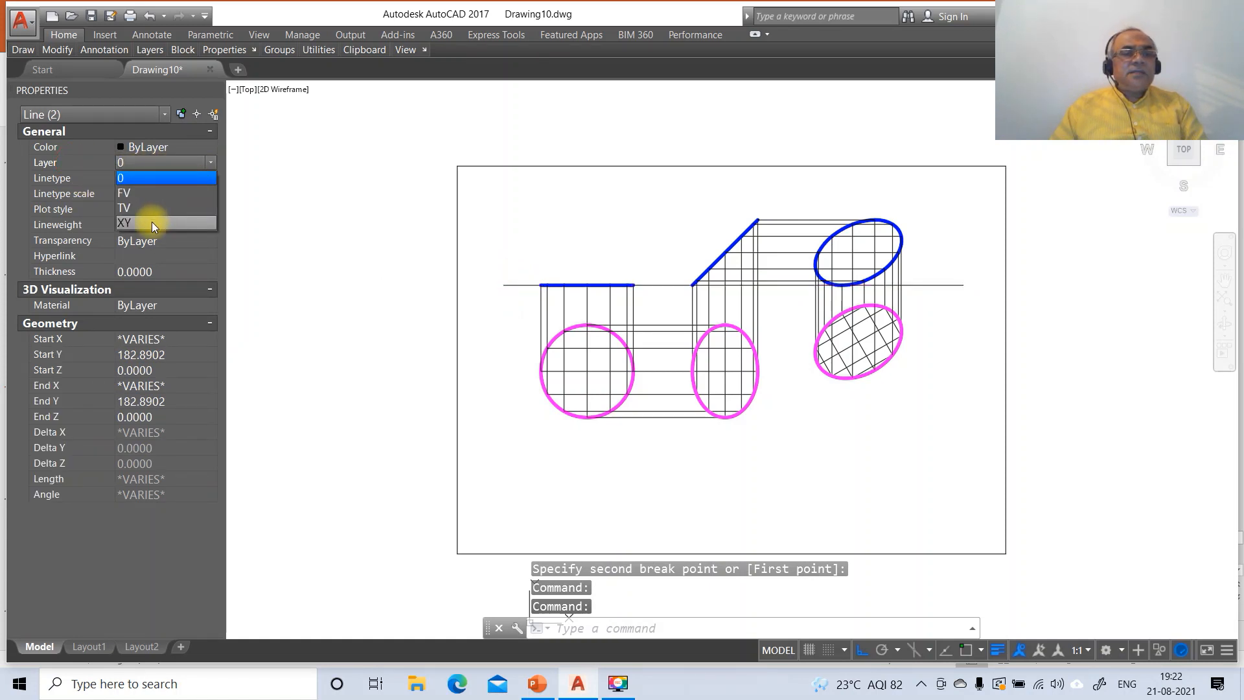
click(152, 224)
key(Escape)
Shorten the right end of the XY line with Break, just beyond the final front and top views.
text(br)
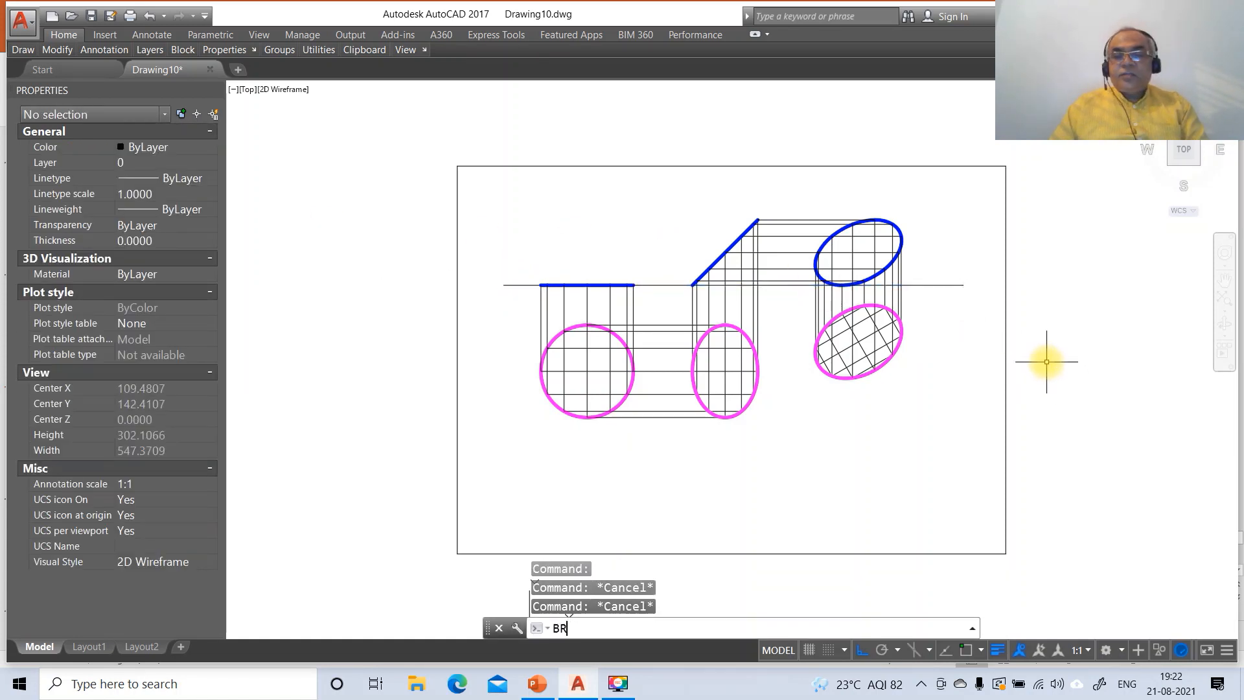
key(Return)
click(919, 287)
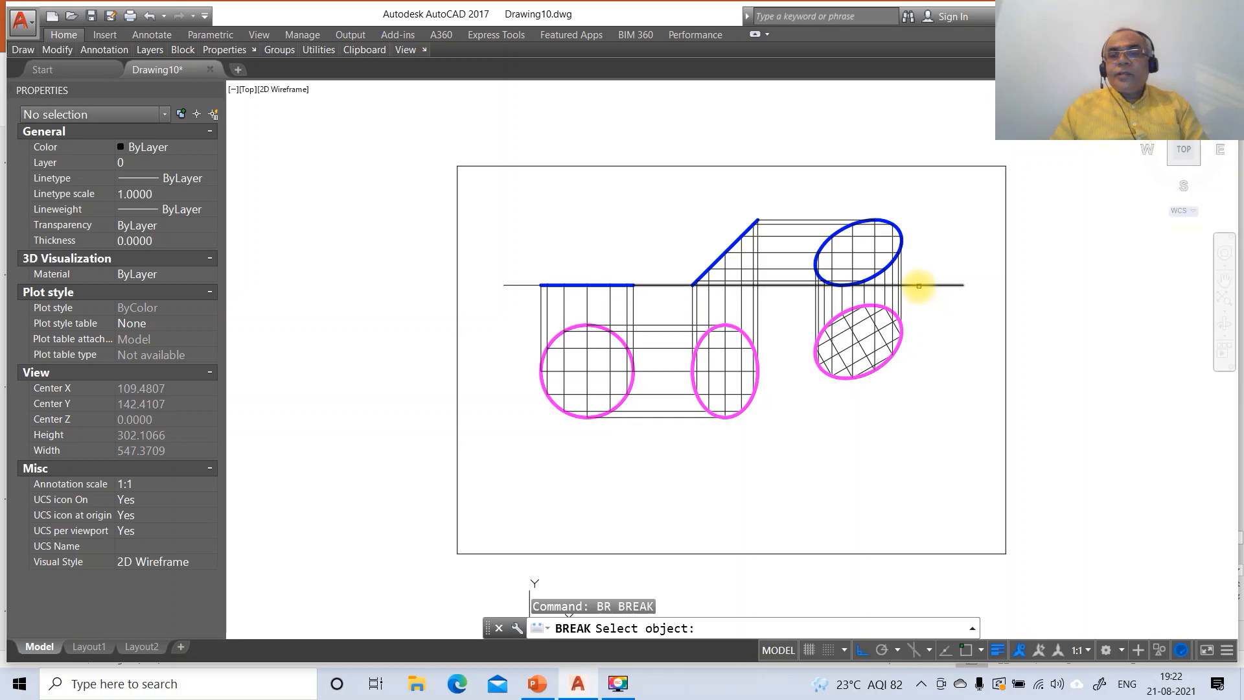
click(1035, 308)
Modify the Standard dimension style so linear dimensions use a precision of 0 decimal places.
text(dd)
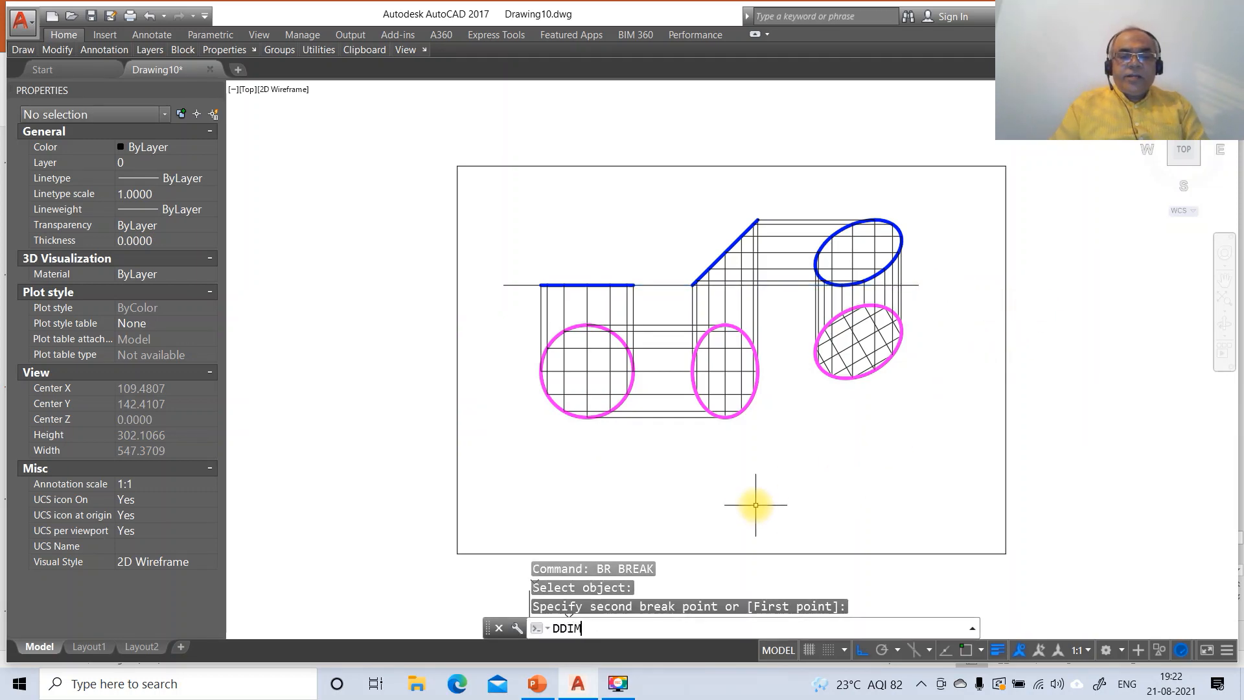
text(im)
key(Return)
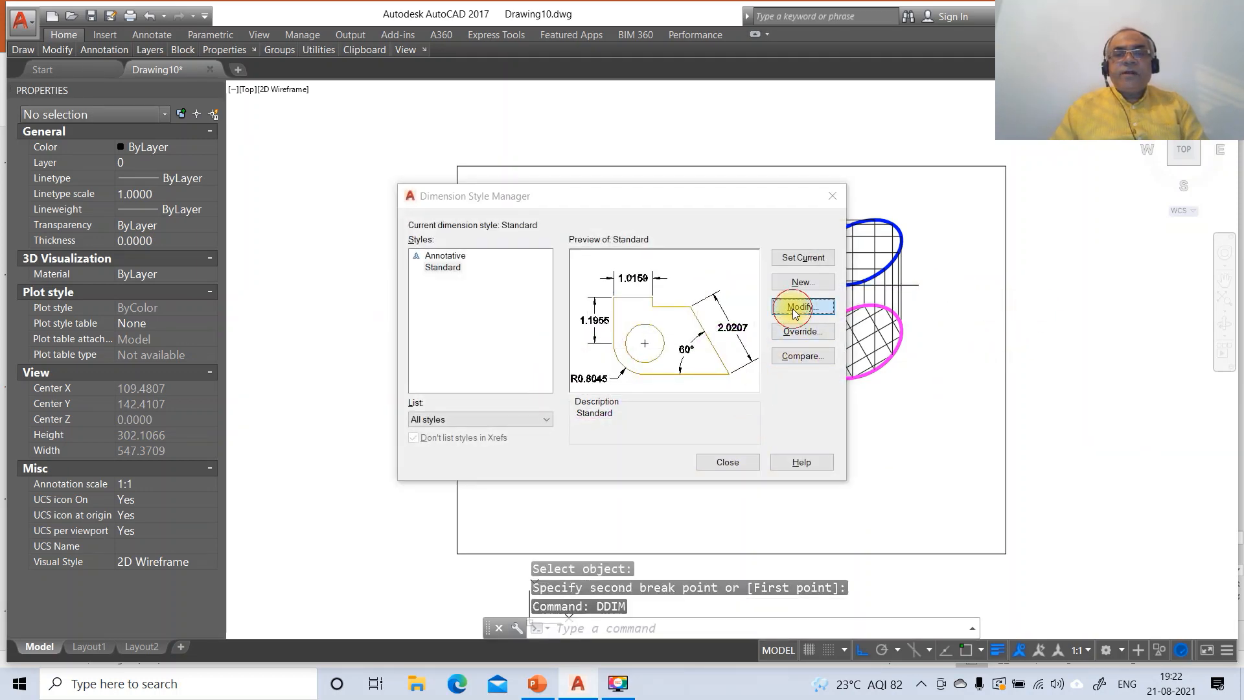
click(796, 308)
click(590, 165)
click(544, 222)
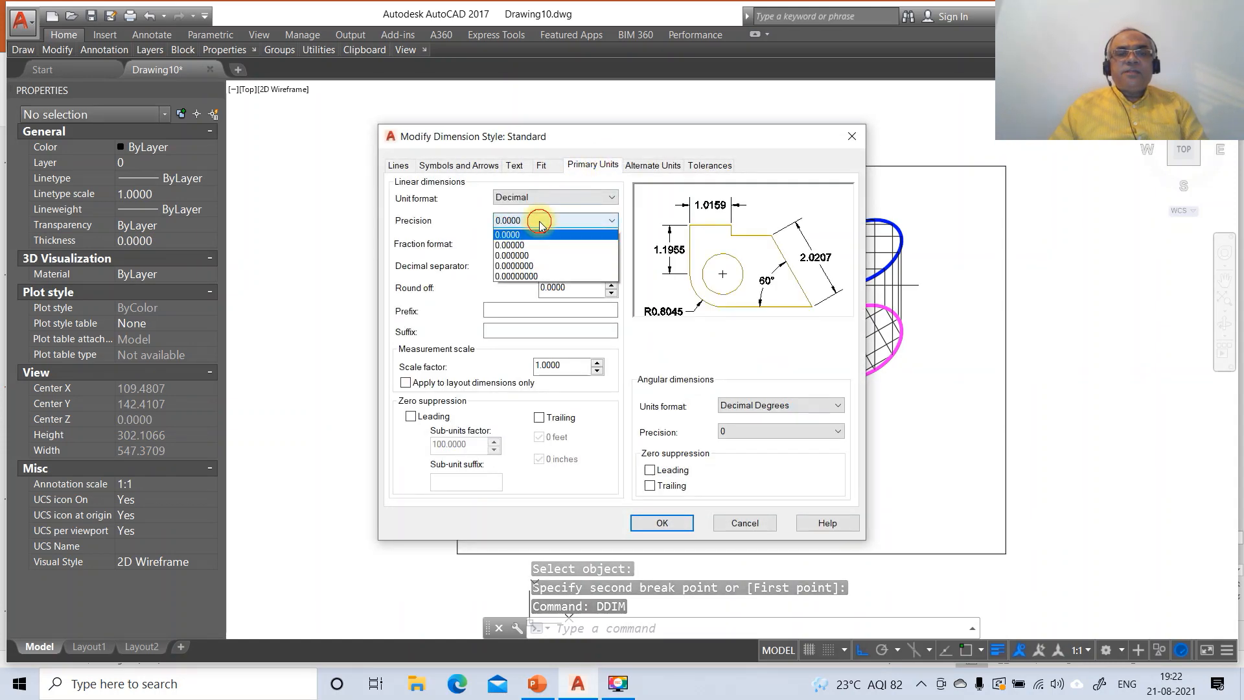
click(526, 236)
Set the dimension text height to 3, align it with the dimension line, place it Above and offset it 3 from the line.
click(515, 166)
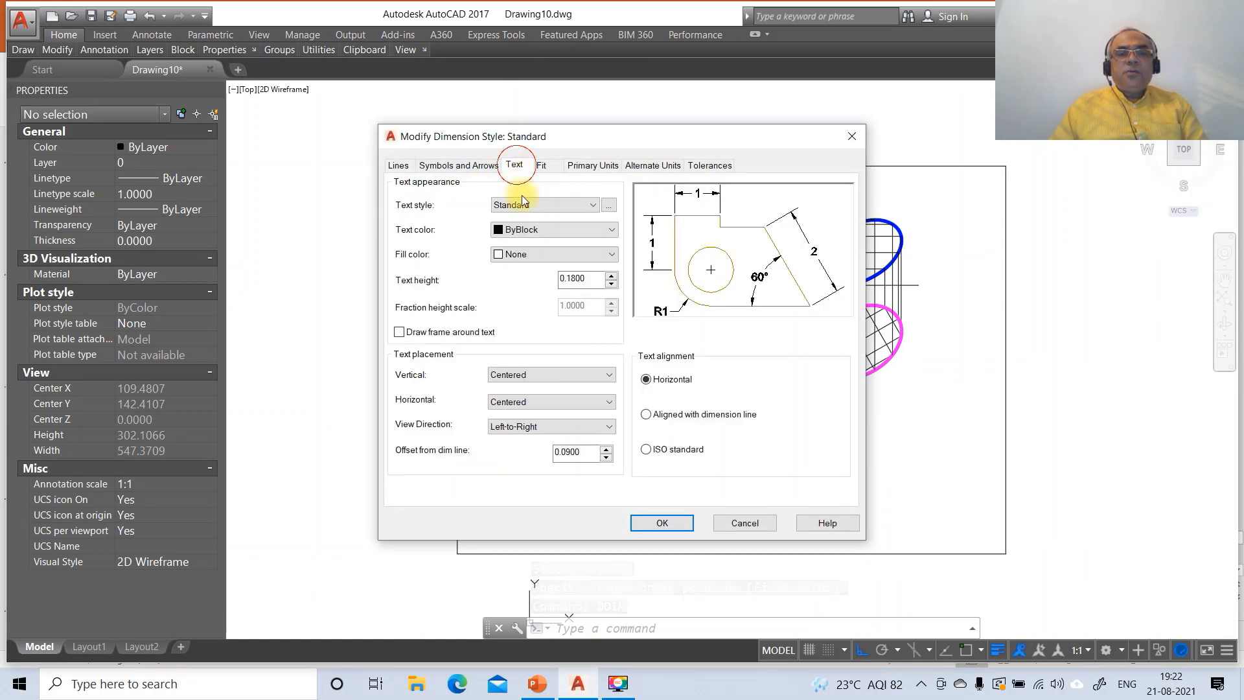
drag(593, 285, 552, 279)
text(3)
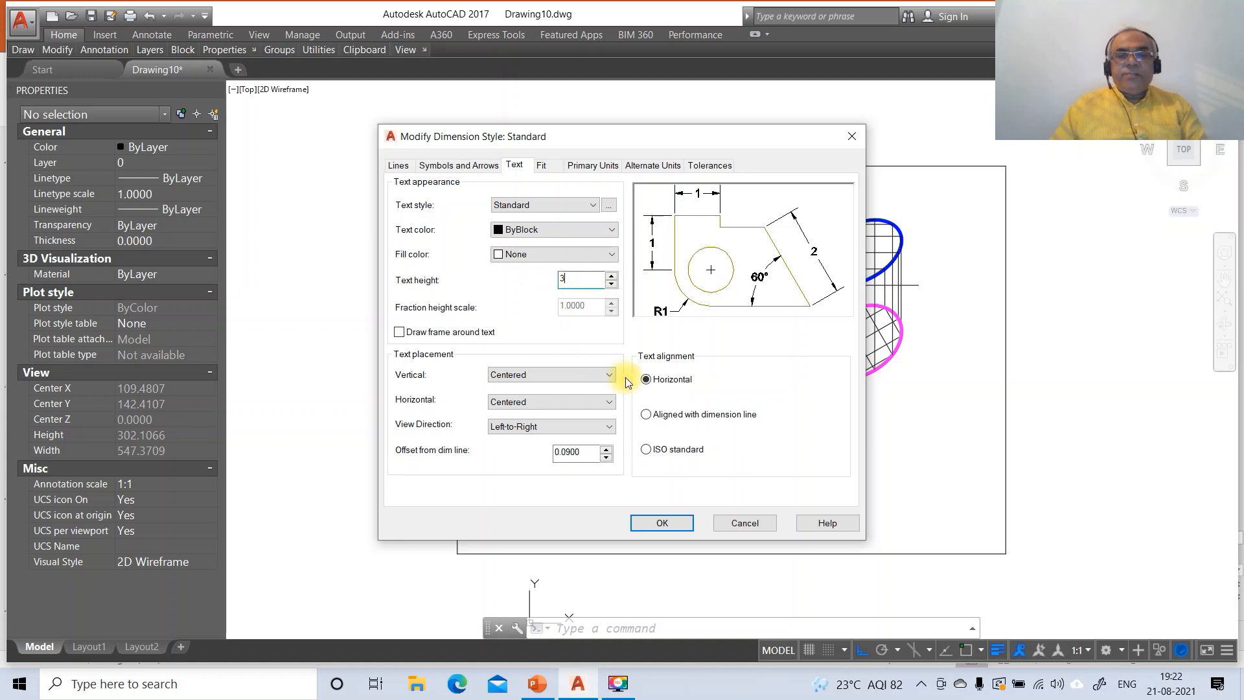
click(646, 414)
click(531, 376)
click(531, 391)
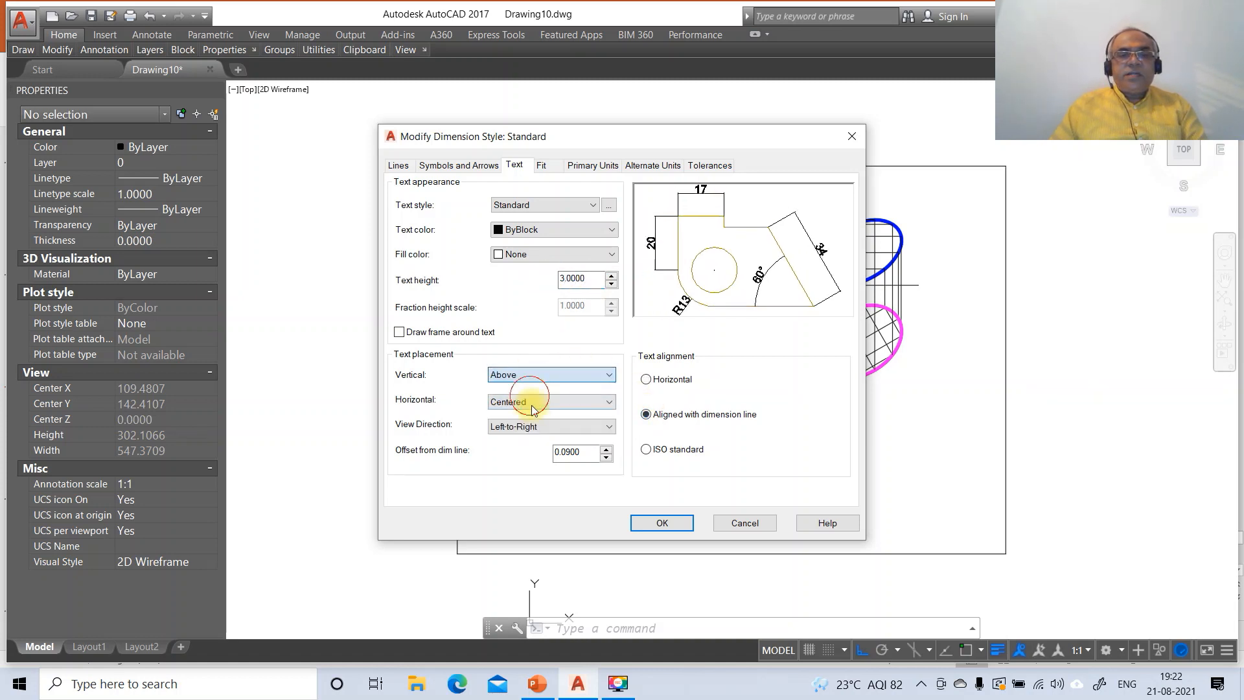
drag(577, 456, 537, 445)
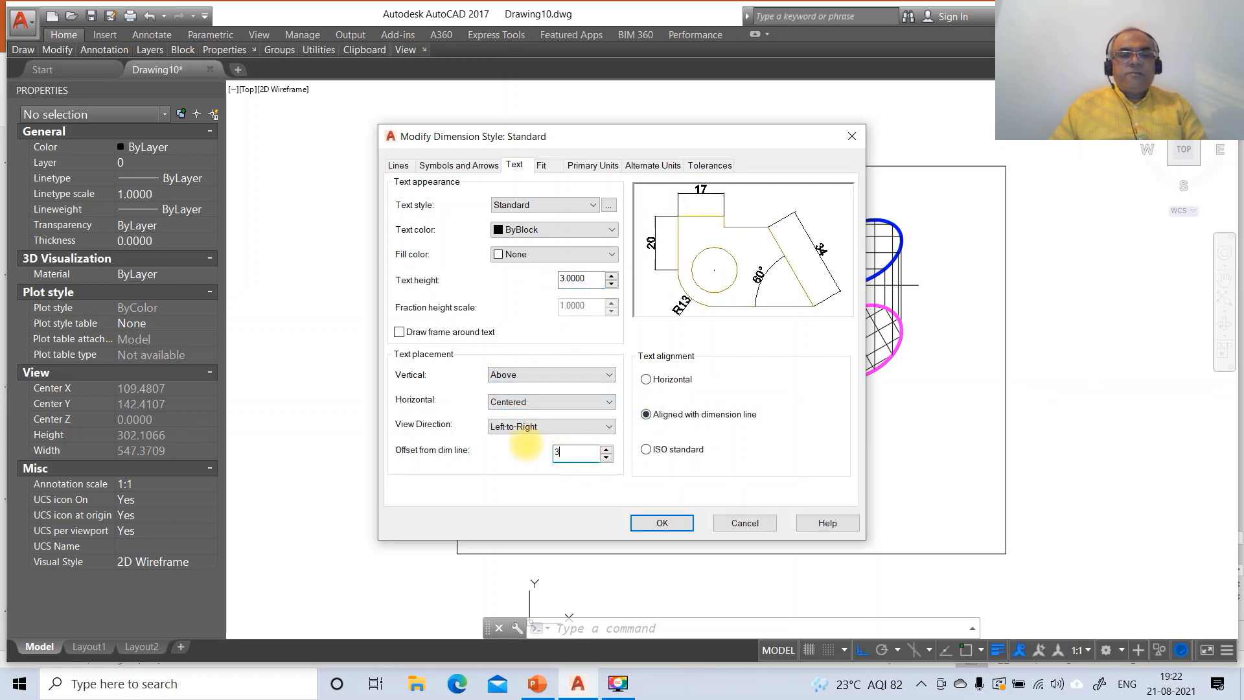
Change the style's arrow size and the extension lines' offset from origin, and save the dimension style.
click(458, 165)
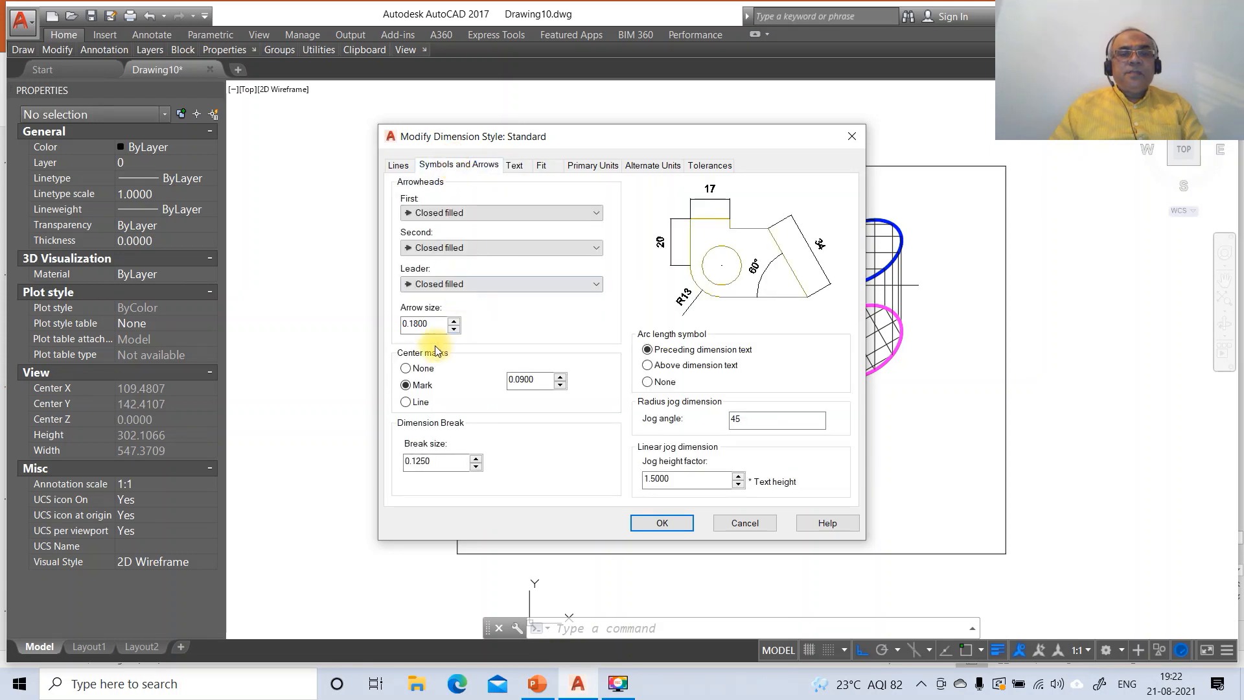
drag(435, 326, 383, 322)
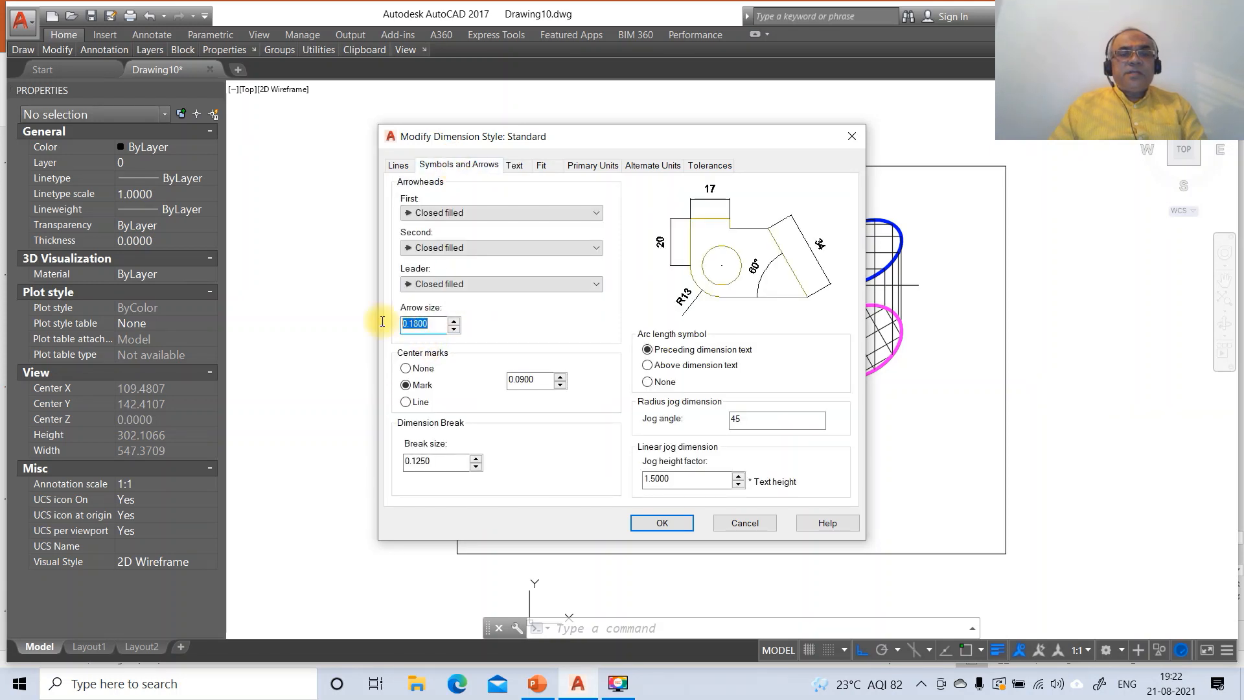
click(395, 166)
drag(800, 387, 756, 386)
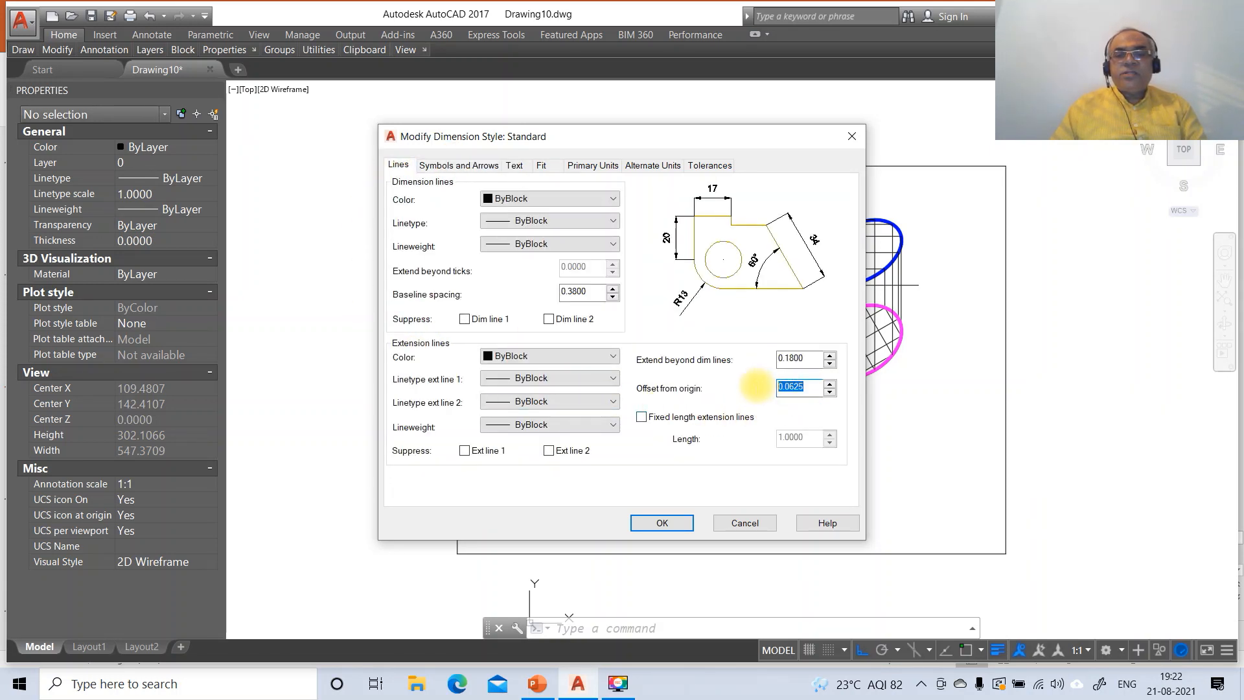
click(661, 523)
click(647, 463)
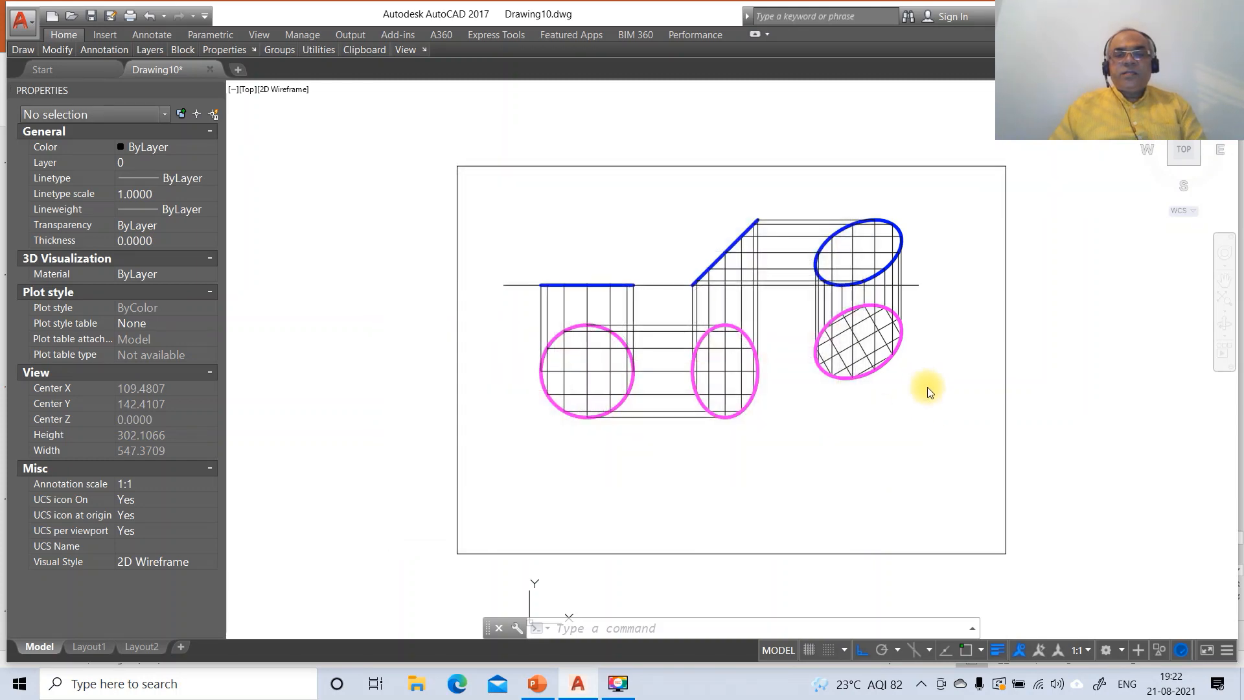
Begin a vertical DIM dimension between the topmost and bottommost intersections of the circle in the first top view.
text(z)
key(Return)
text(w)
key(Return)
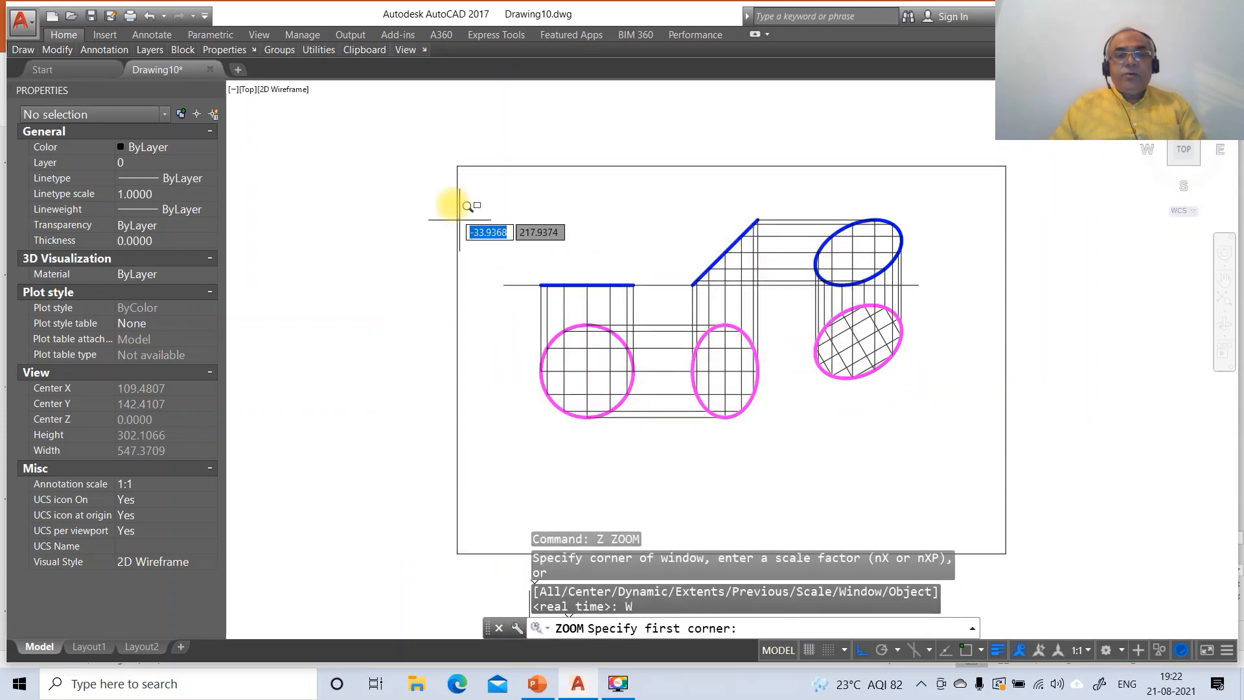
click(450, 197)
click(1017, 522)
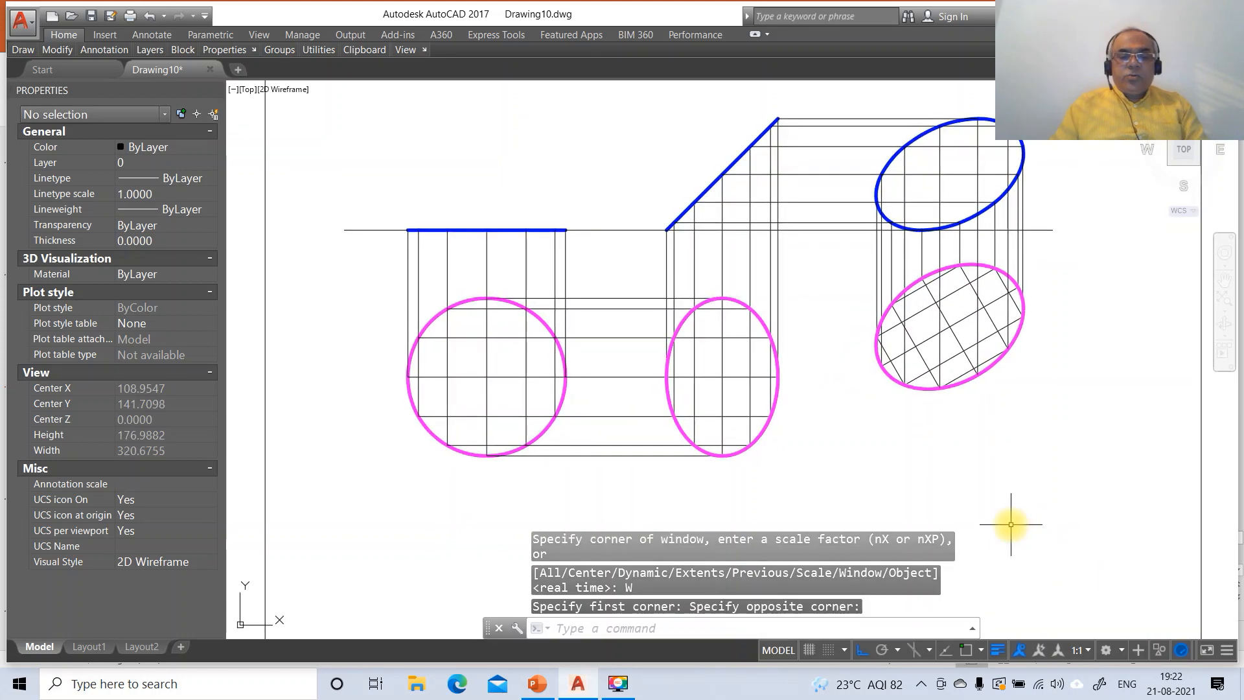
text(DIM)
key(Return)
text(INT)
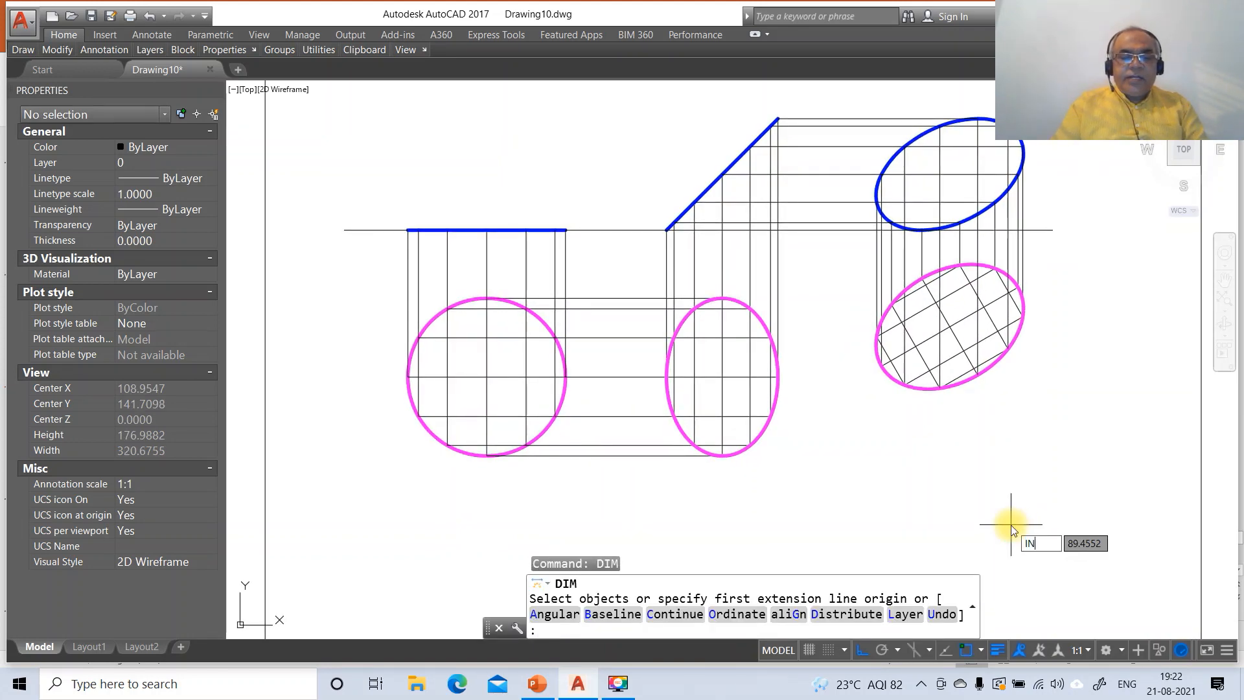
key(Return)
click(493, 299)
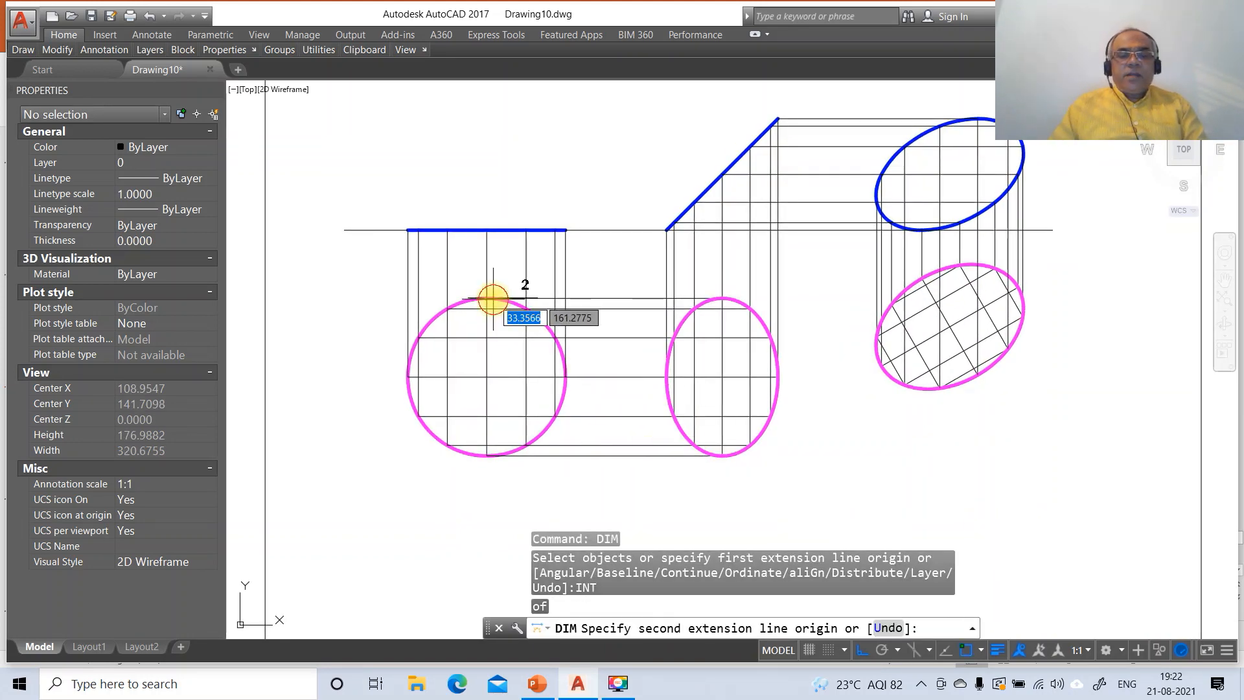
key(Return)
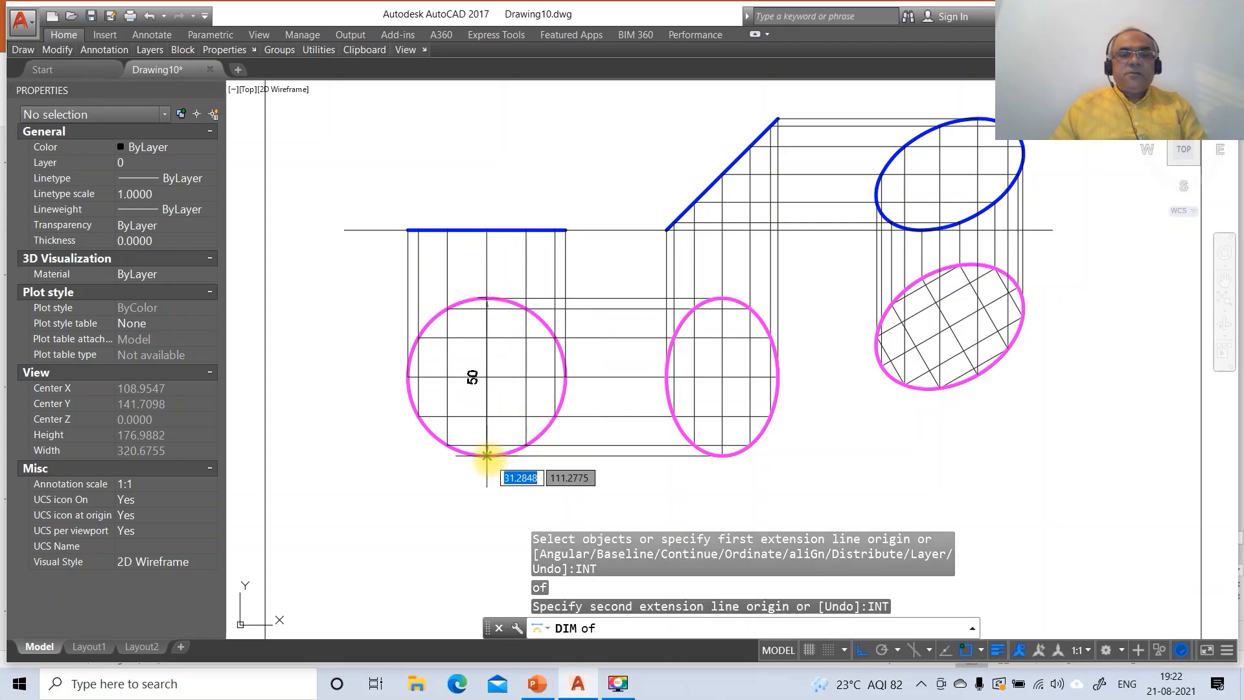
click(487, 454)
Override the dimension text with %%C50 and place the diameter dimension to the left of the circle.
text(T)
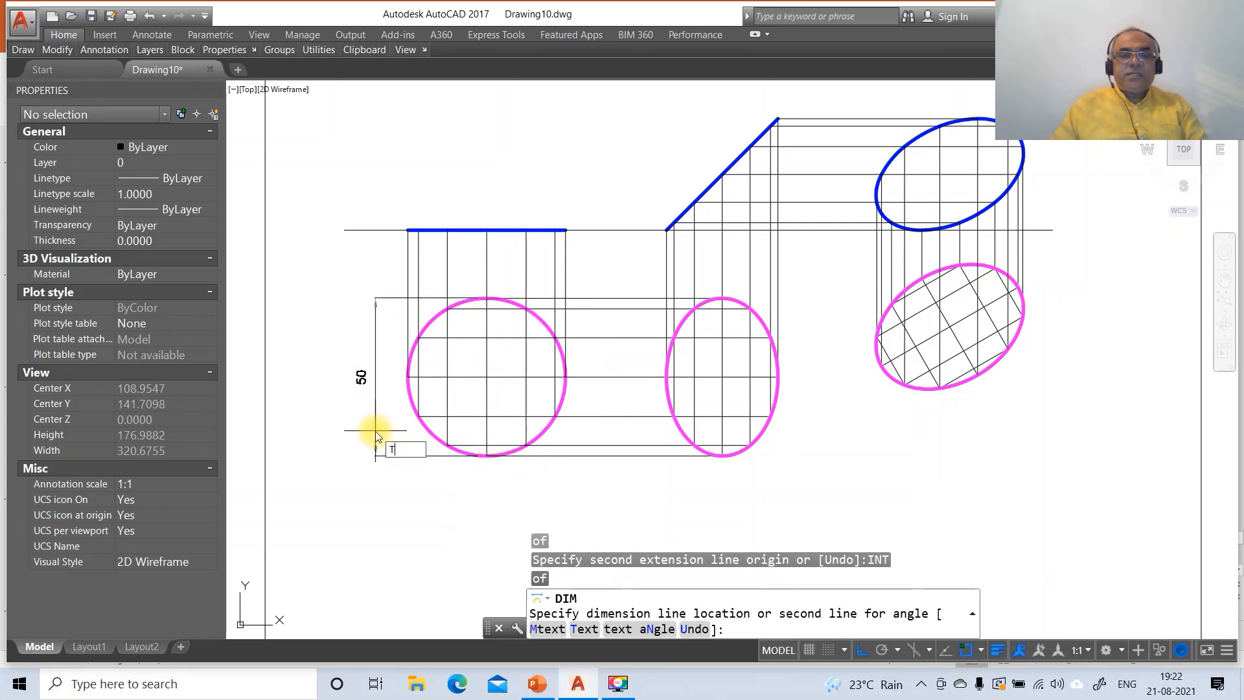
key(Return)
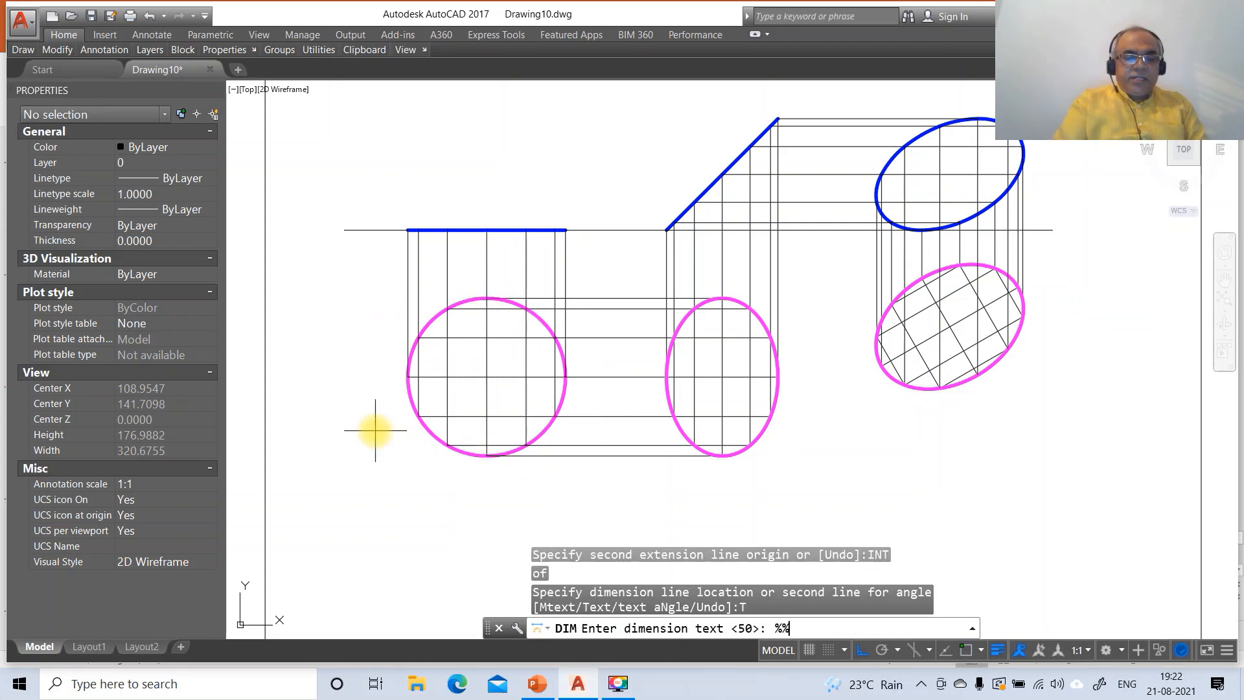
key(Return)
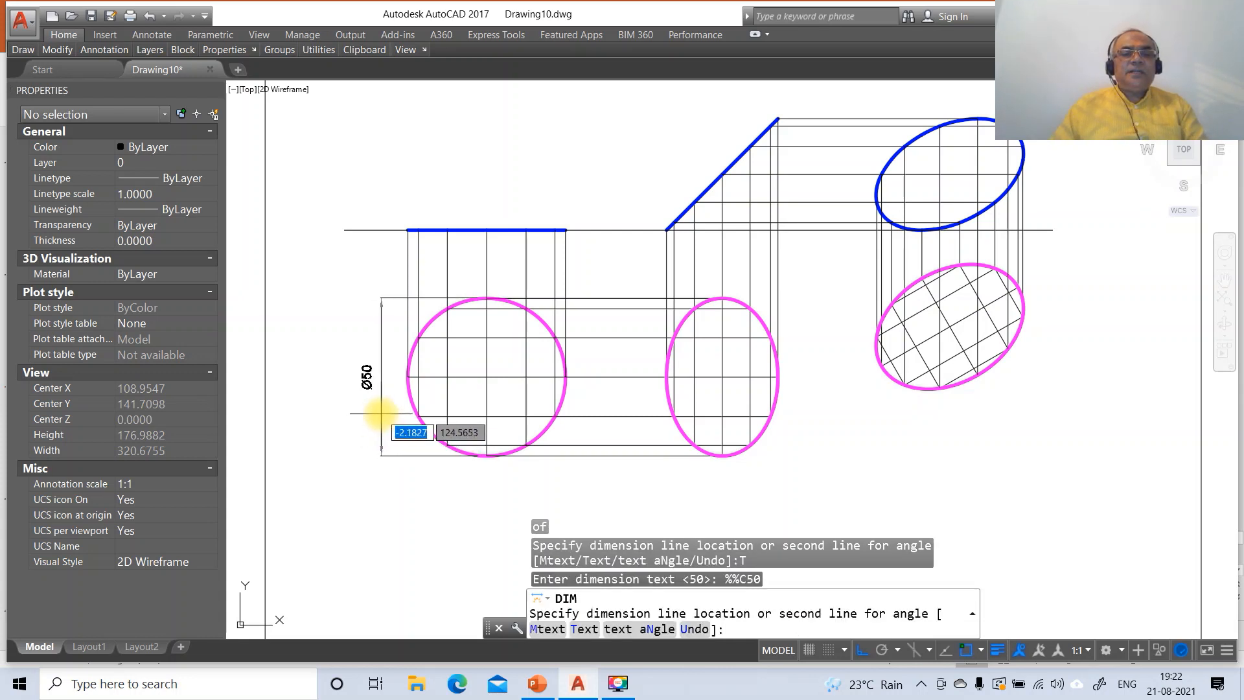
click(381, 413)
Add an angular dimension between the inclined front-view line and the XY line.
text(A)
key(Return)
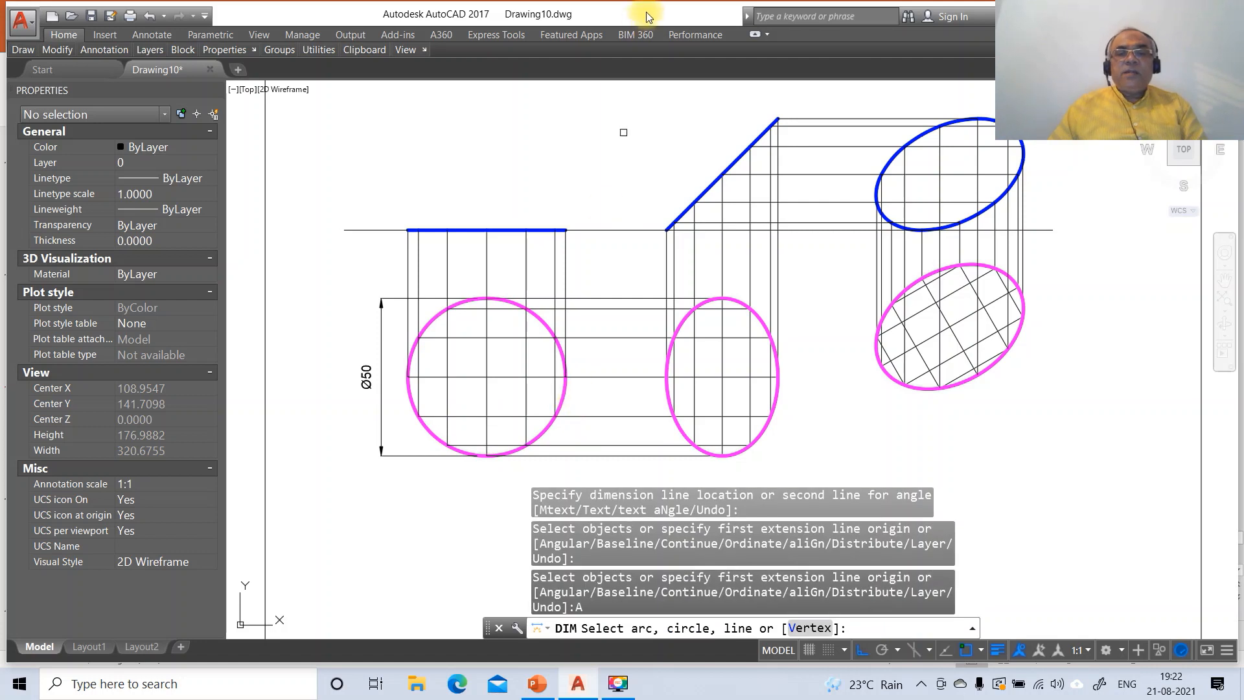
click(716, 167)
click(728, 229)
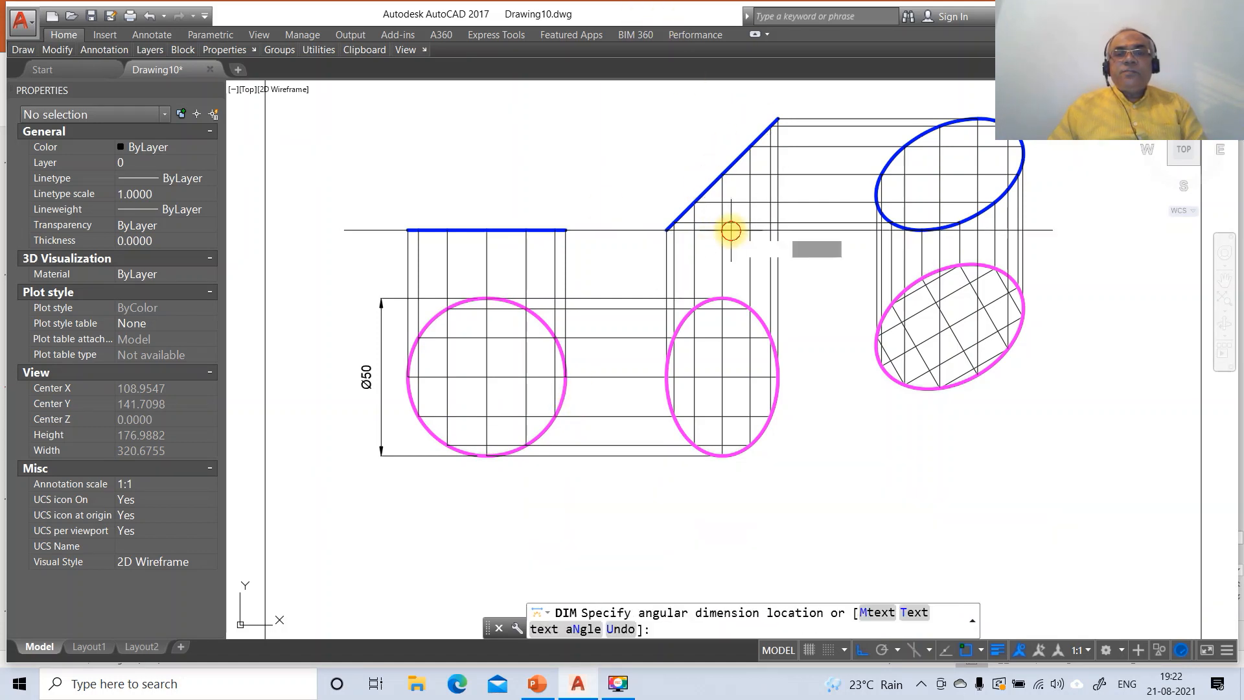
click(729, 208)
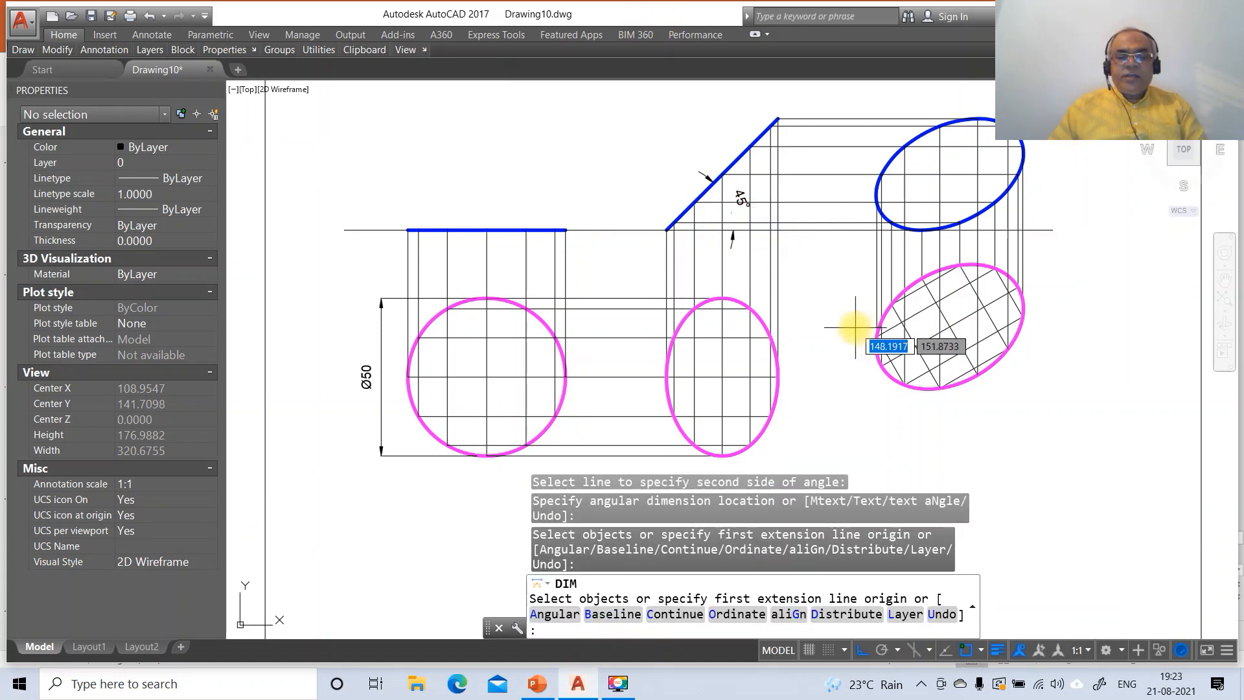
Add an angular dimension between a steep grid line of the tilted top view and the XY line.
text(A)
key(Return)
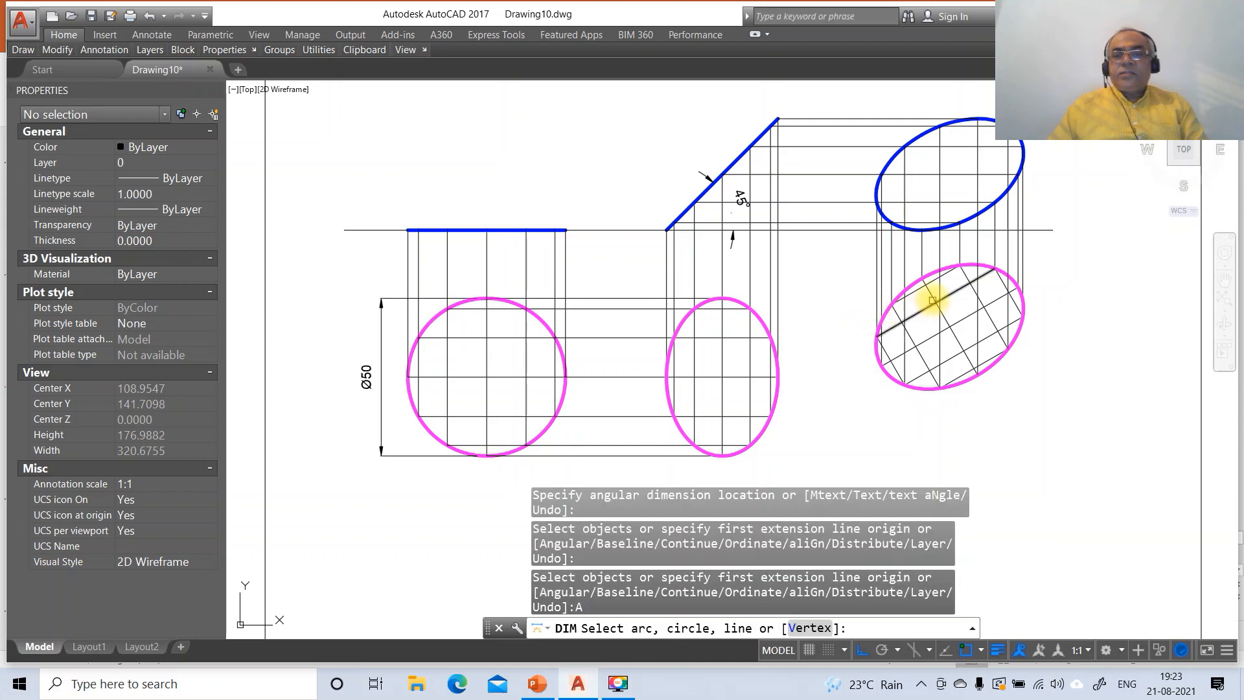
click(932, 296)
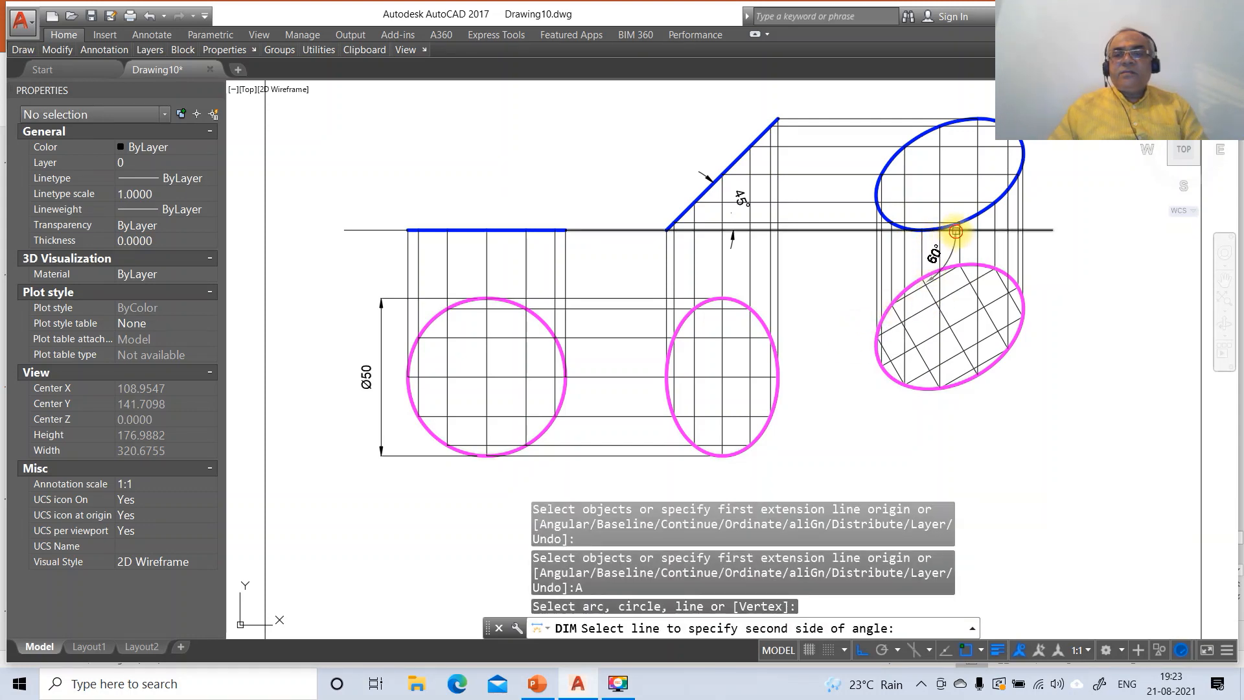
click(947, 231)
click(932, 243)
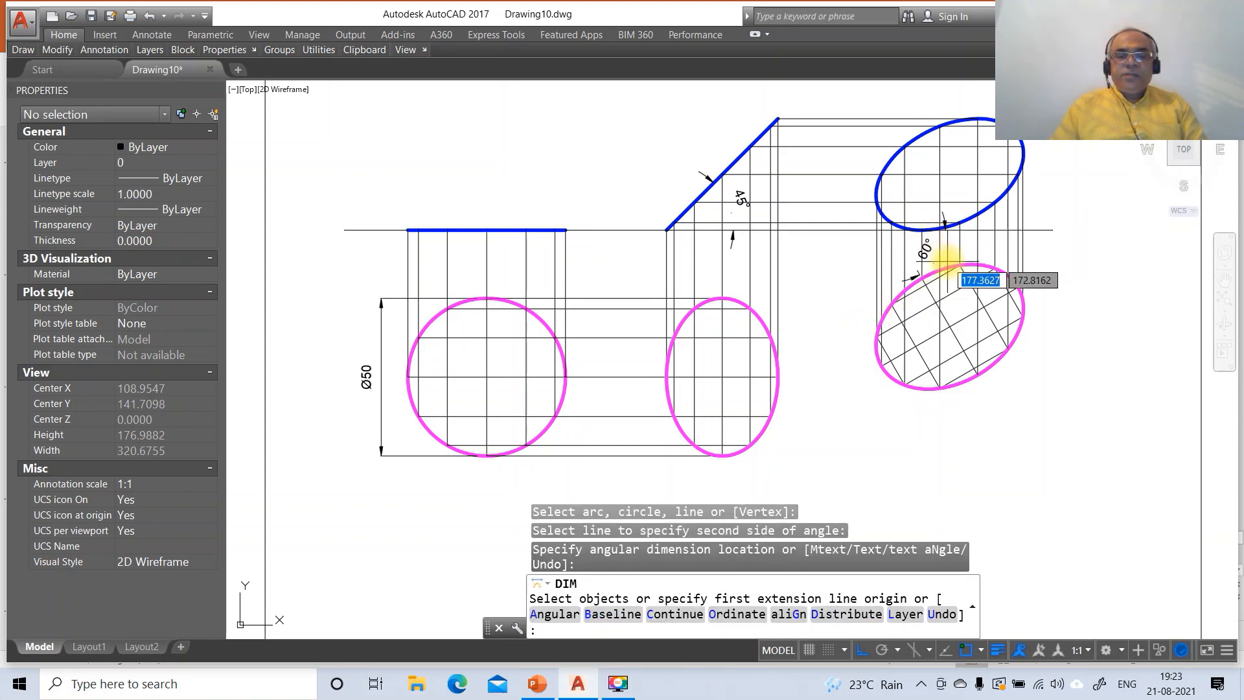
key(Escape)
key(Escape)
Use DIMTEDIT to move the 45° dimension text closer to the vertex of the inclined front-view line.
text(DIMTE)
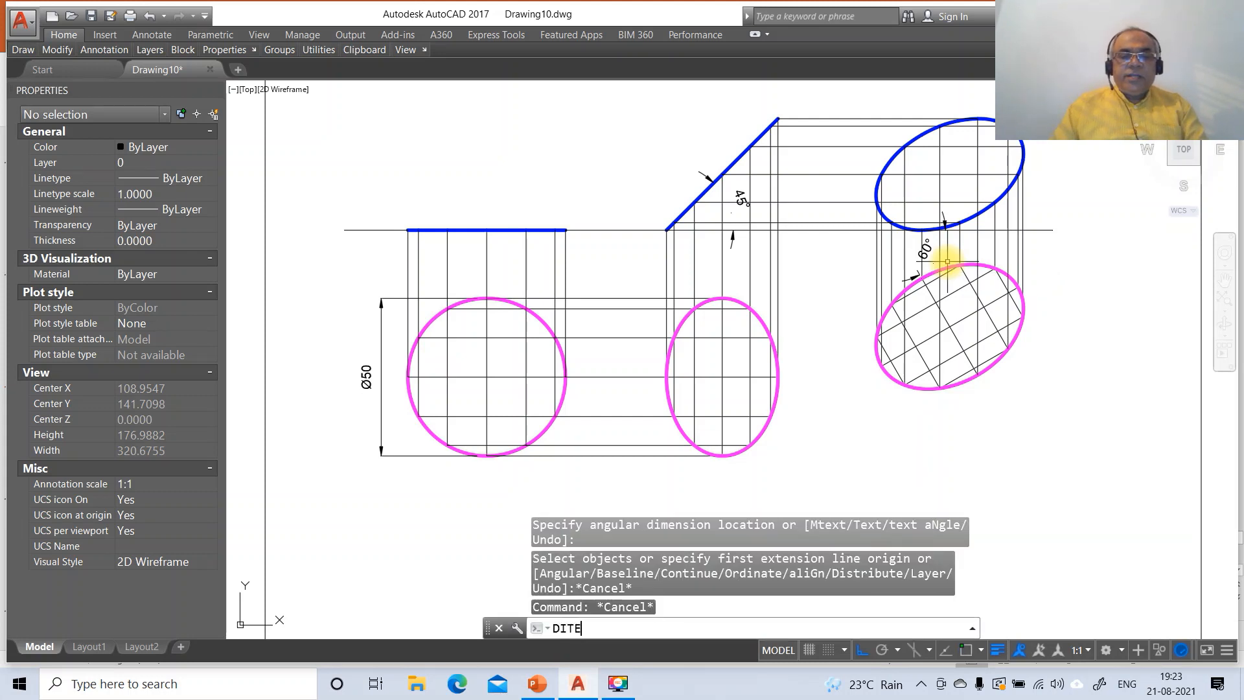
key(BackSpace)
key(BackSpace)
text(MTED)
key(Return)
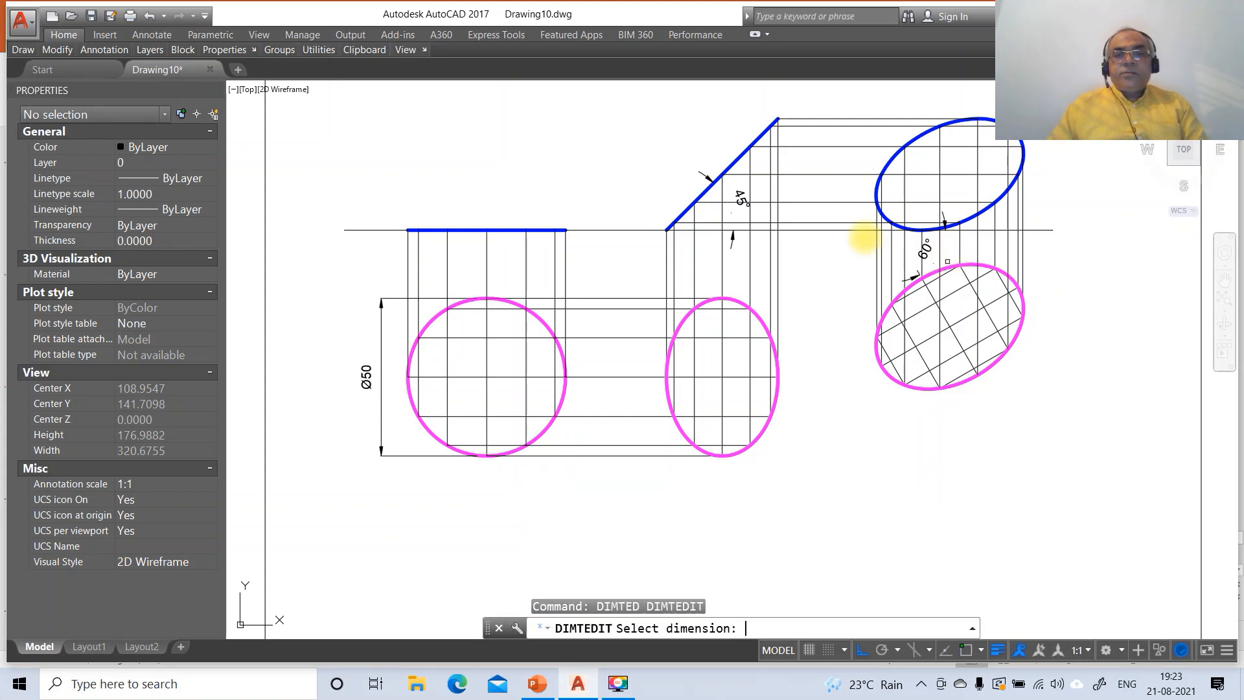
click(740, 198)
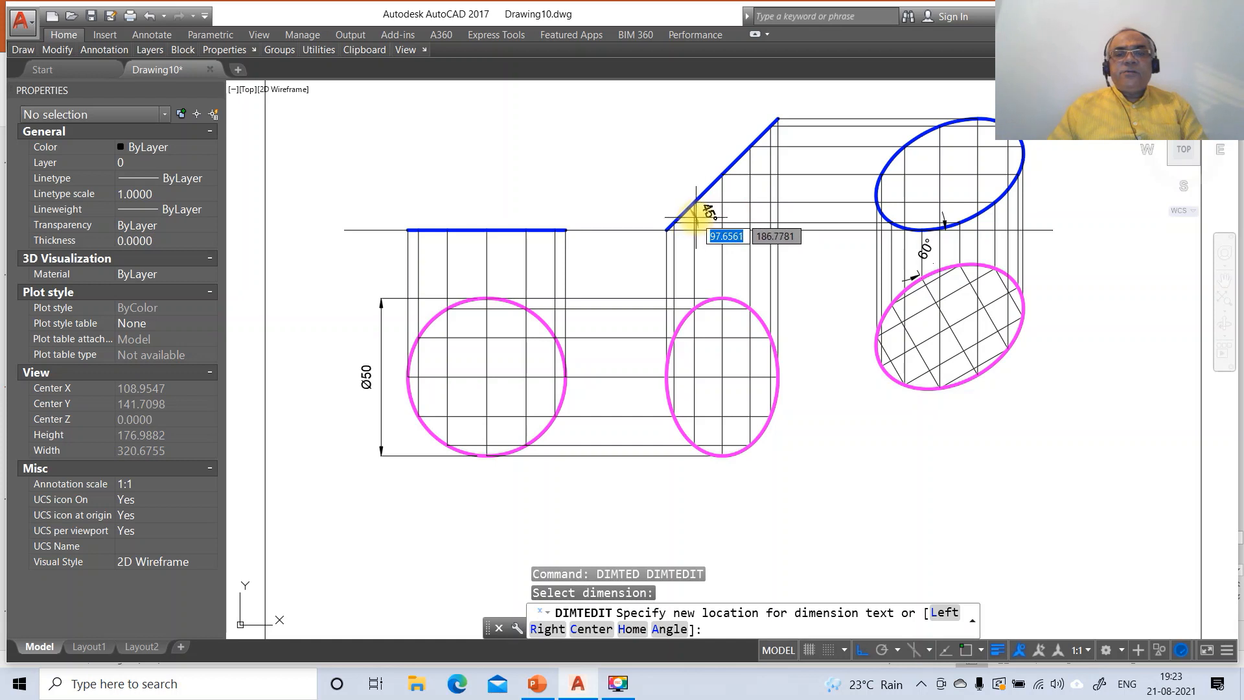
click(711, 211)
Reposition the 60° dimension text outside its arc, on the side away from the tilted top view's centre.
key(Return)
click(914, 250)
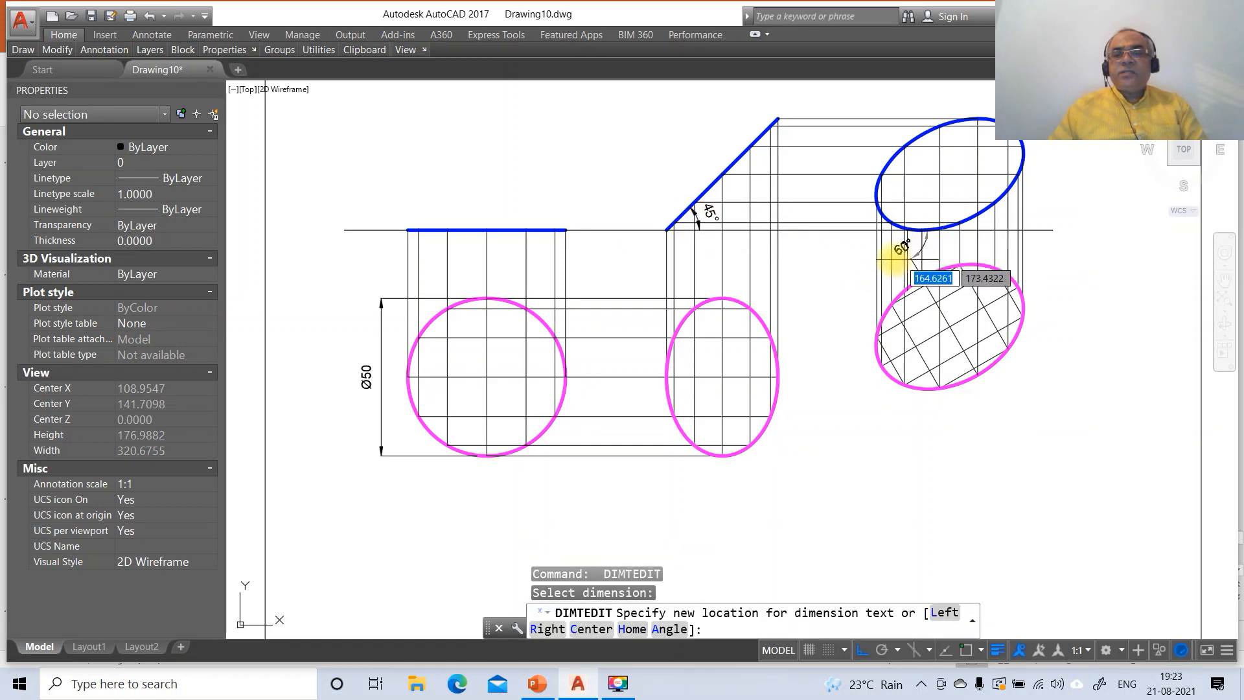
click(902, 254)
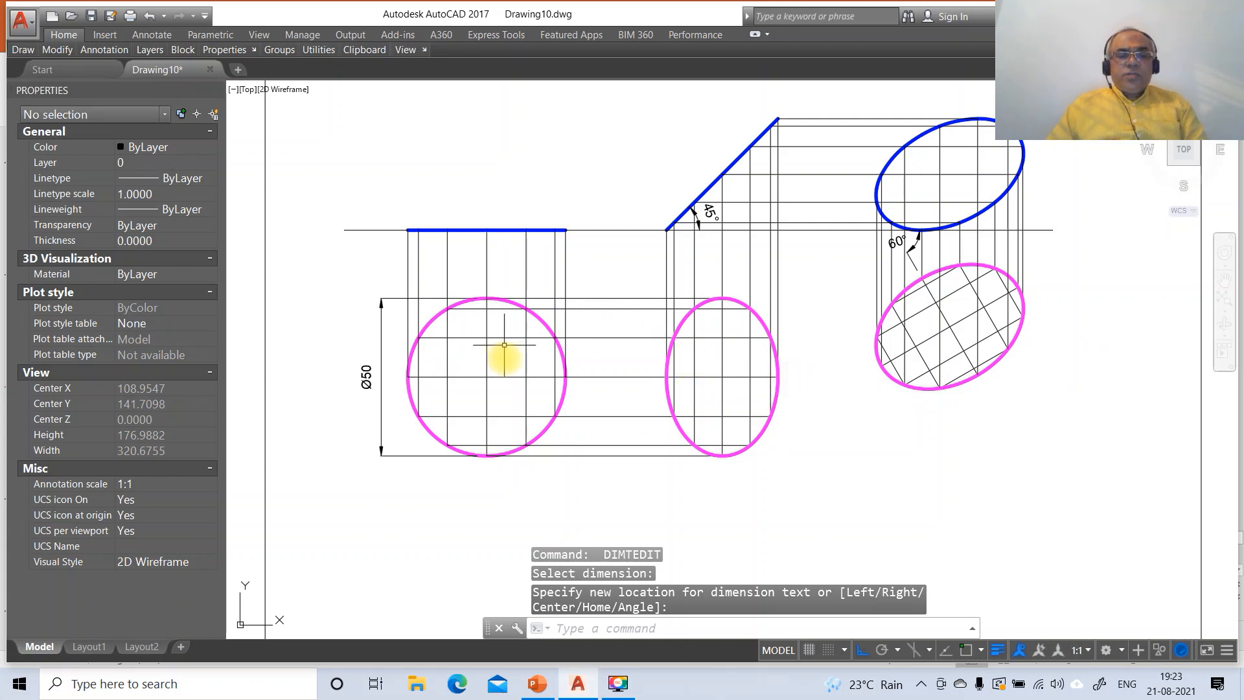
Label the left end of the XY line X with single-line text of height 3 and rotation 0.
text(DT)
key(Return)
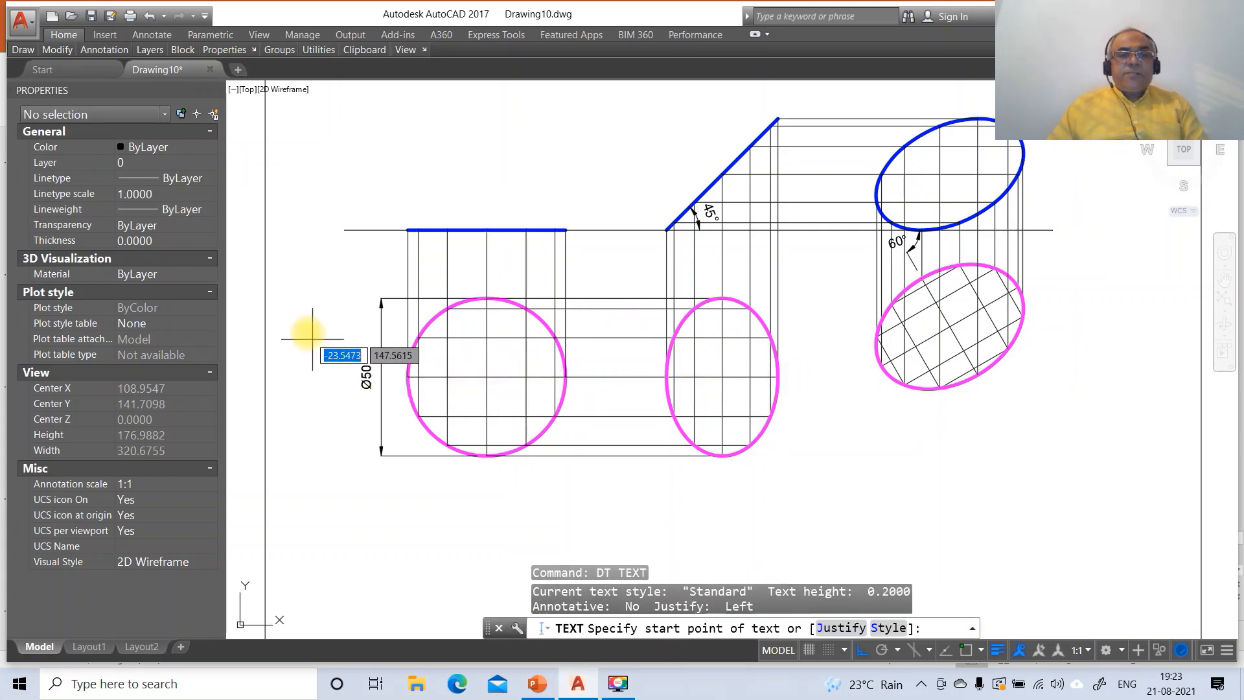
click(331, 230)
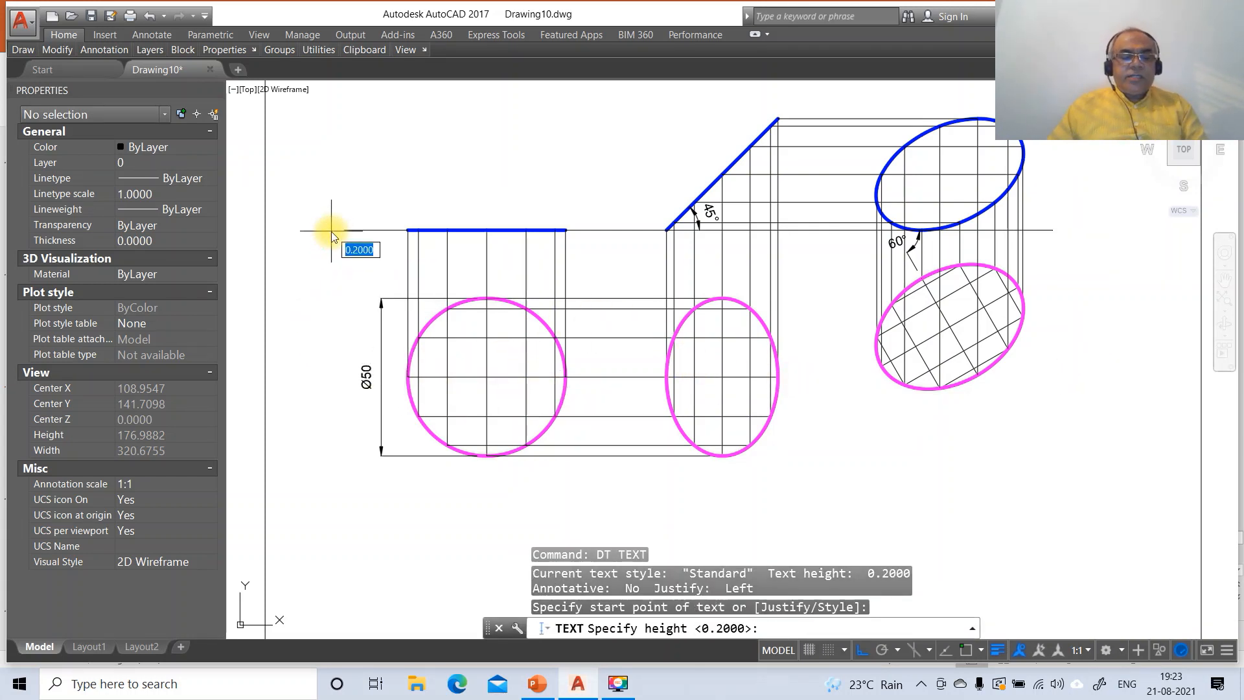
text(3)
key(Return)
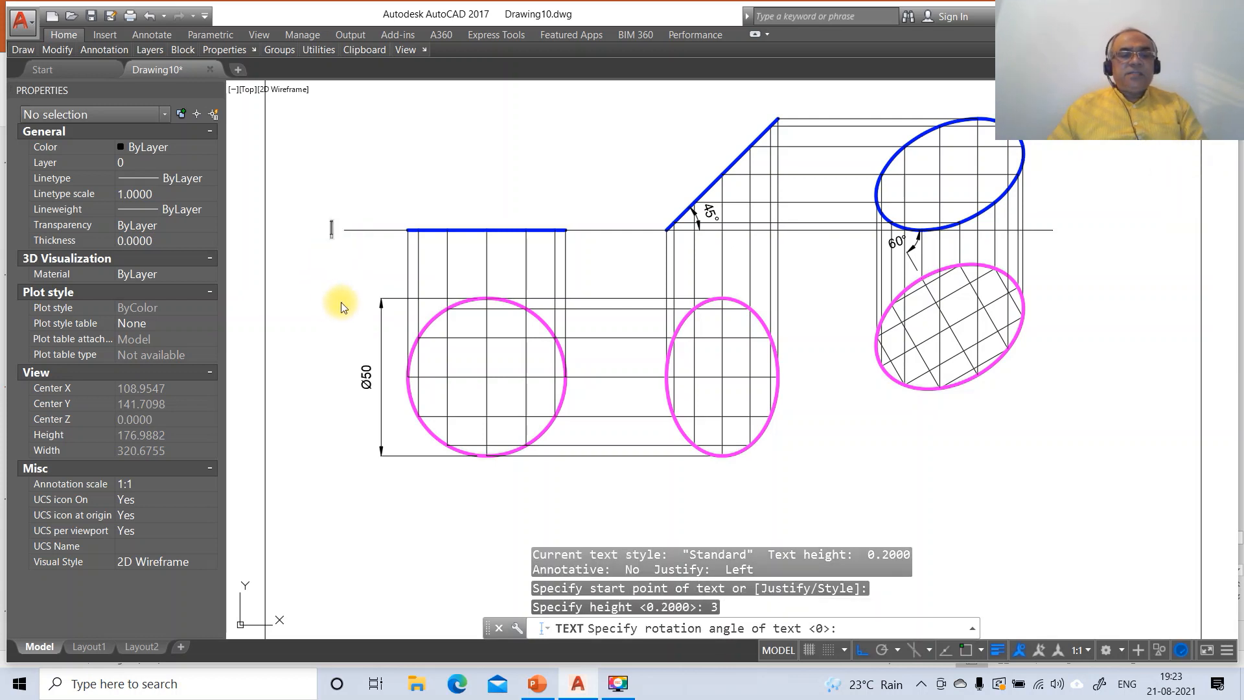
key(Return)
text(X)
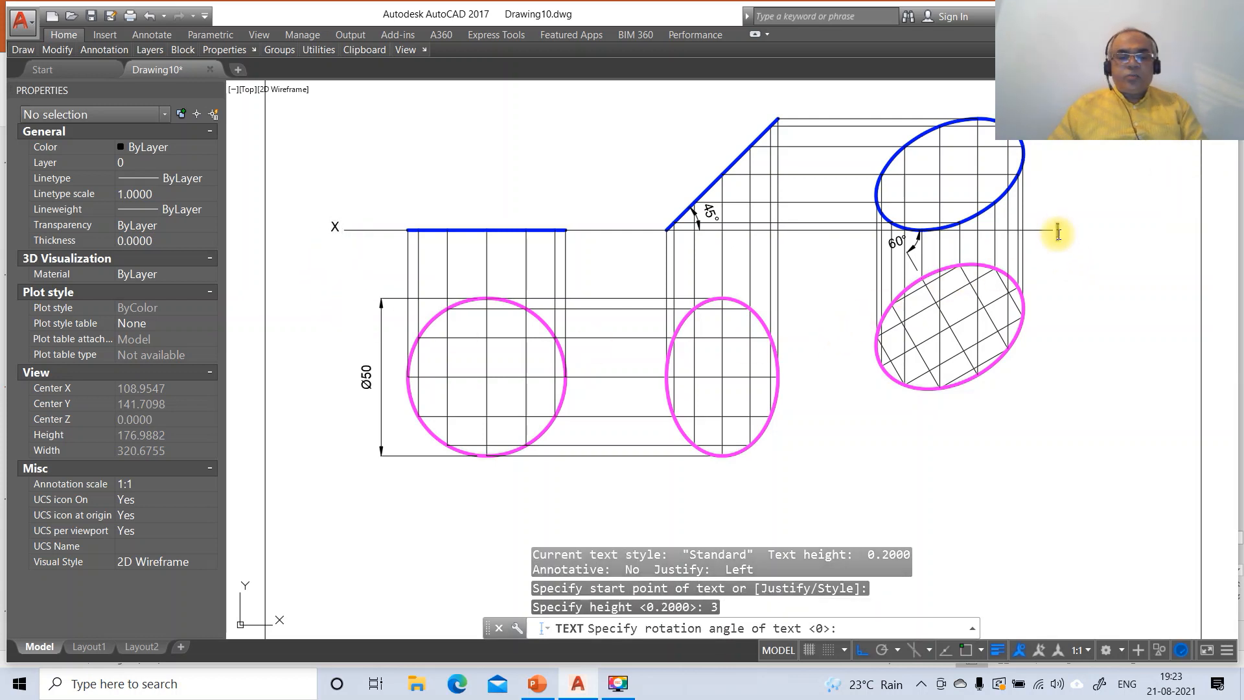
Label the right end of the XY line Y, and mark VP above and HP below its left end.
click(1057, 232)
text(Y)
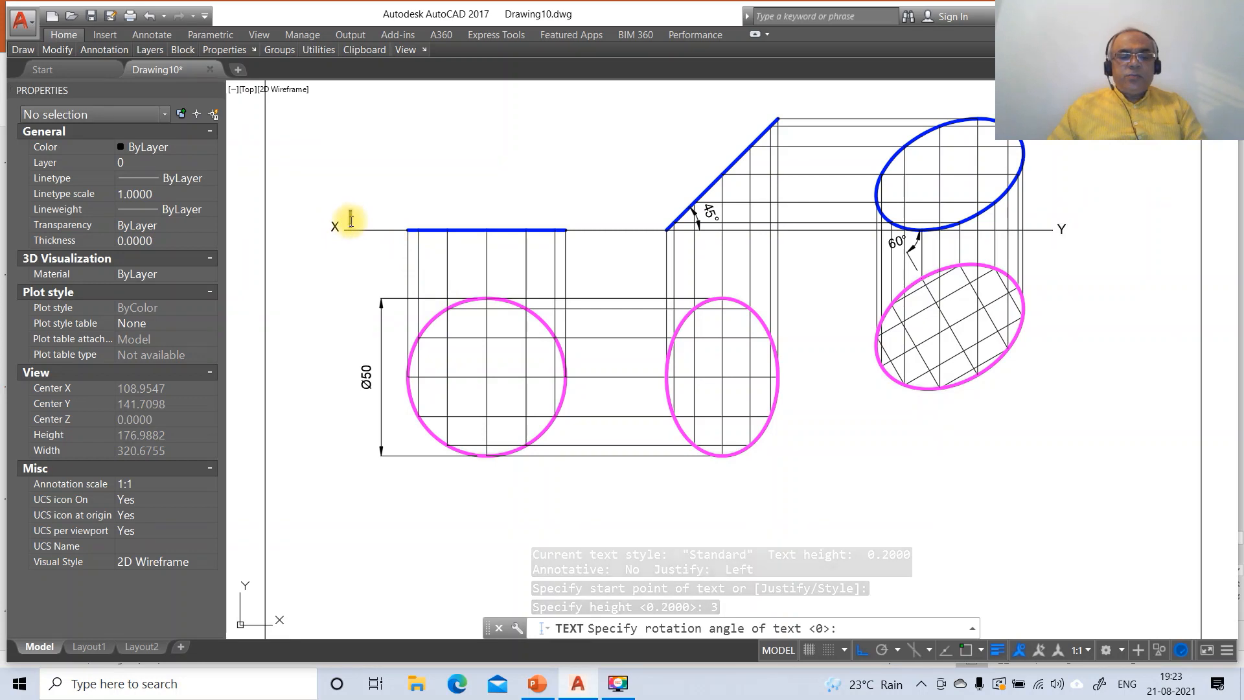
click(351, 219)
text(VP)
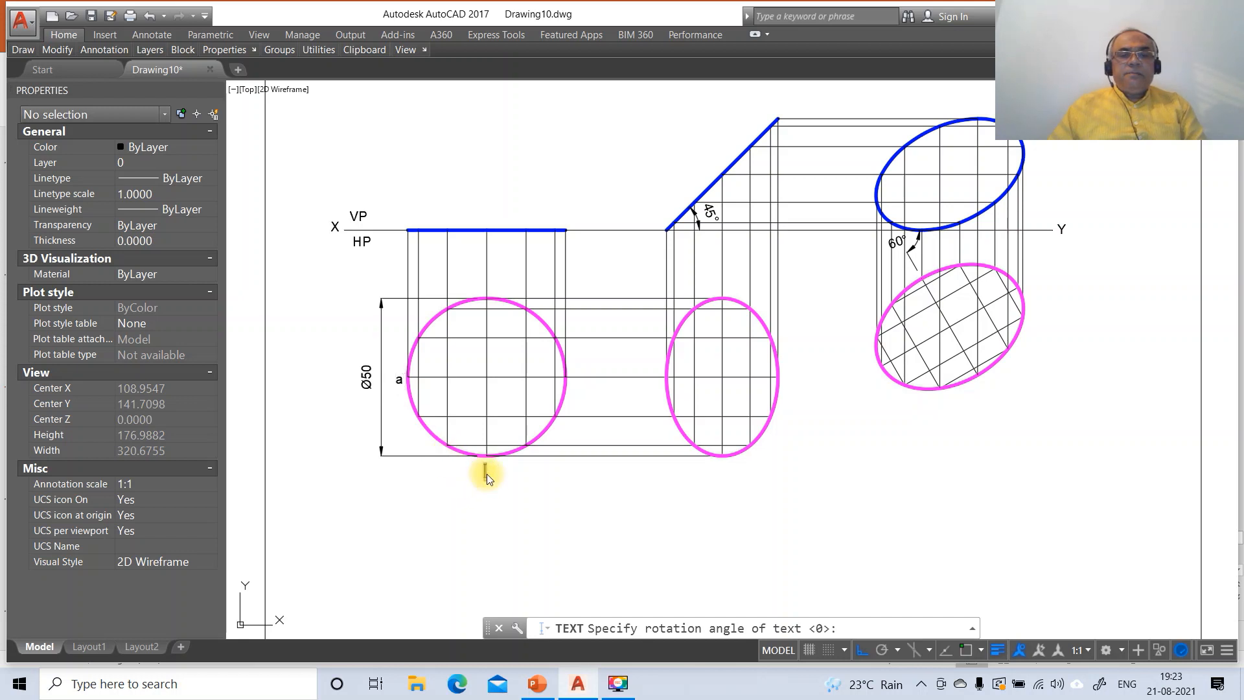
Label the circle's quadrant points a, d, g and k, and the flat front-view line's points a', d', (k') and g'.
text(d)
click(569, 380)
text(g)
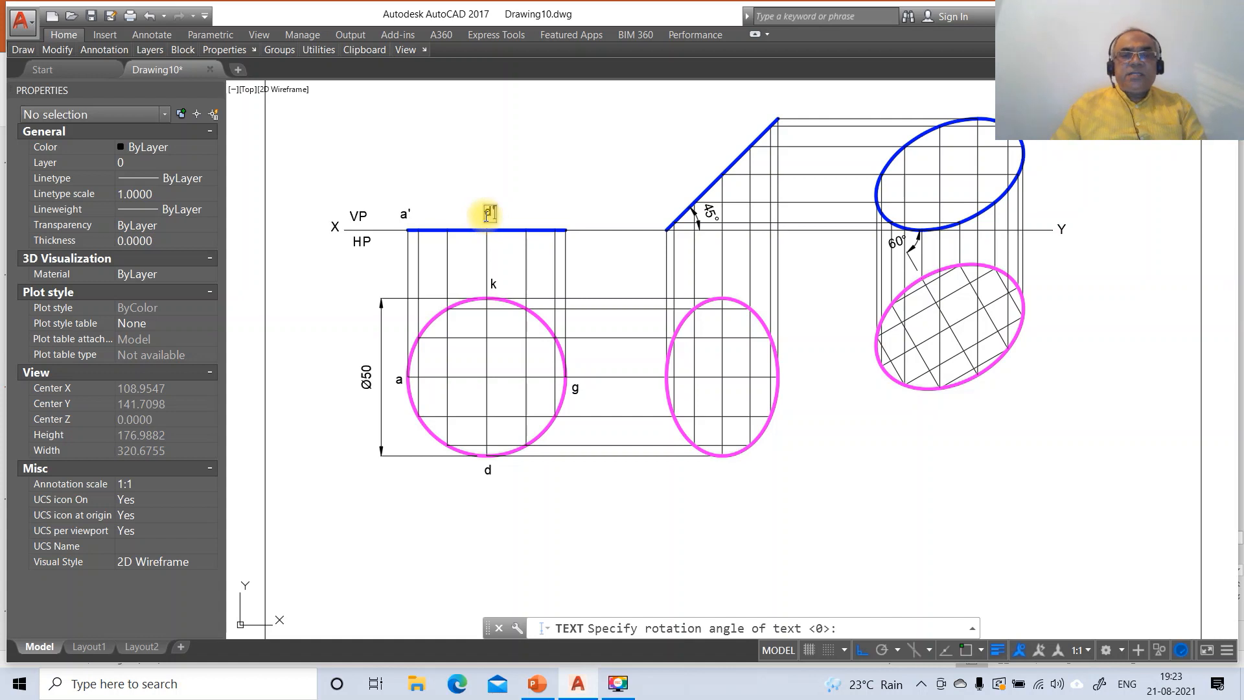
click(565, 217)
text(g')
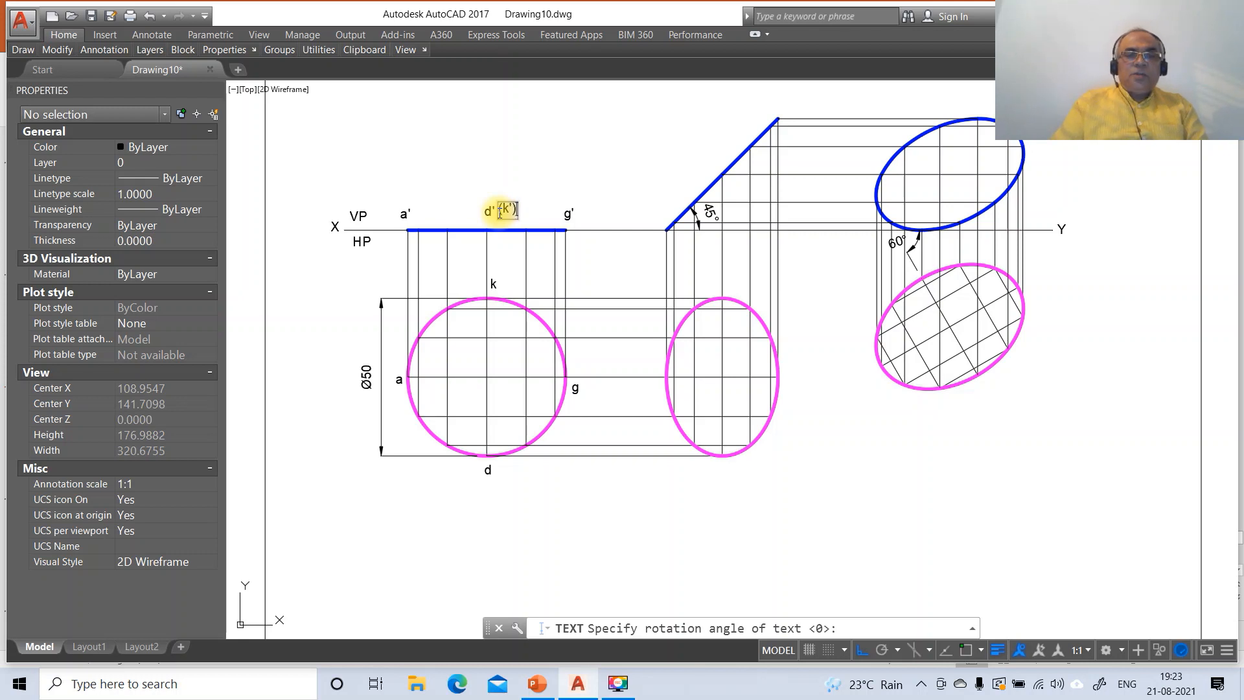
key(Escape)
Turn ortho off and move the X label into line with the left end of the XY line.
text(m)
key(Return)
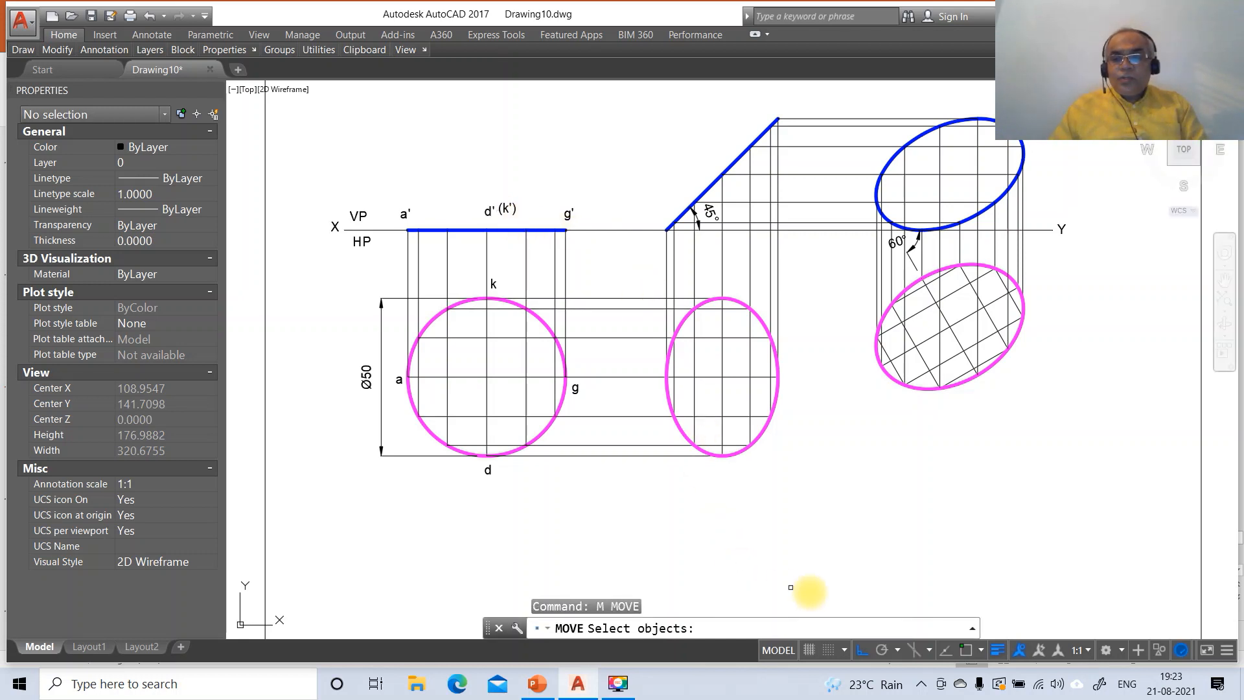
click(862, 649)
click(334, 226)
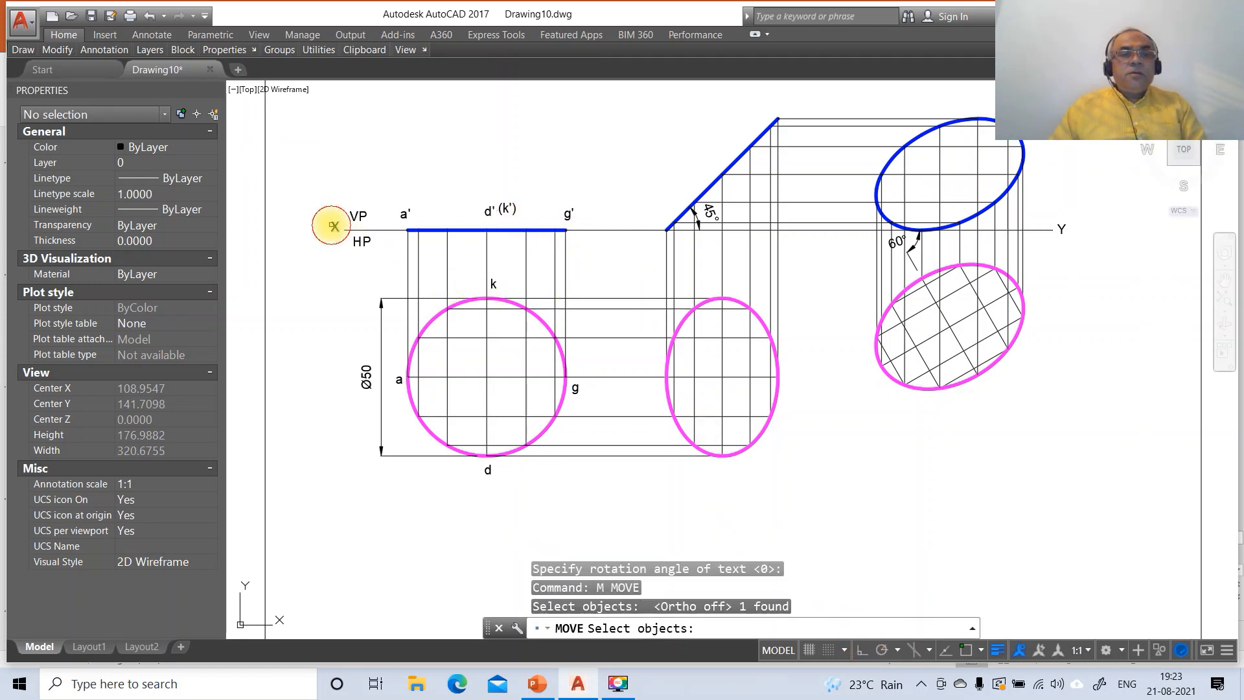
key(Return)
click(326, 288)
click(328, 293)
Move the VP and HP labels slightly left, with HP closer beneath the XY line.
key(Return)
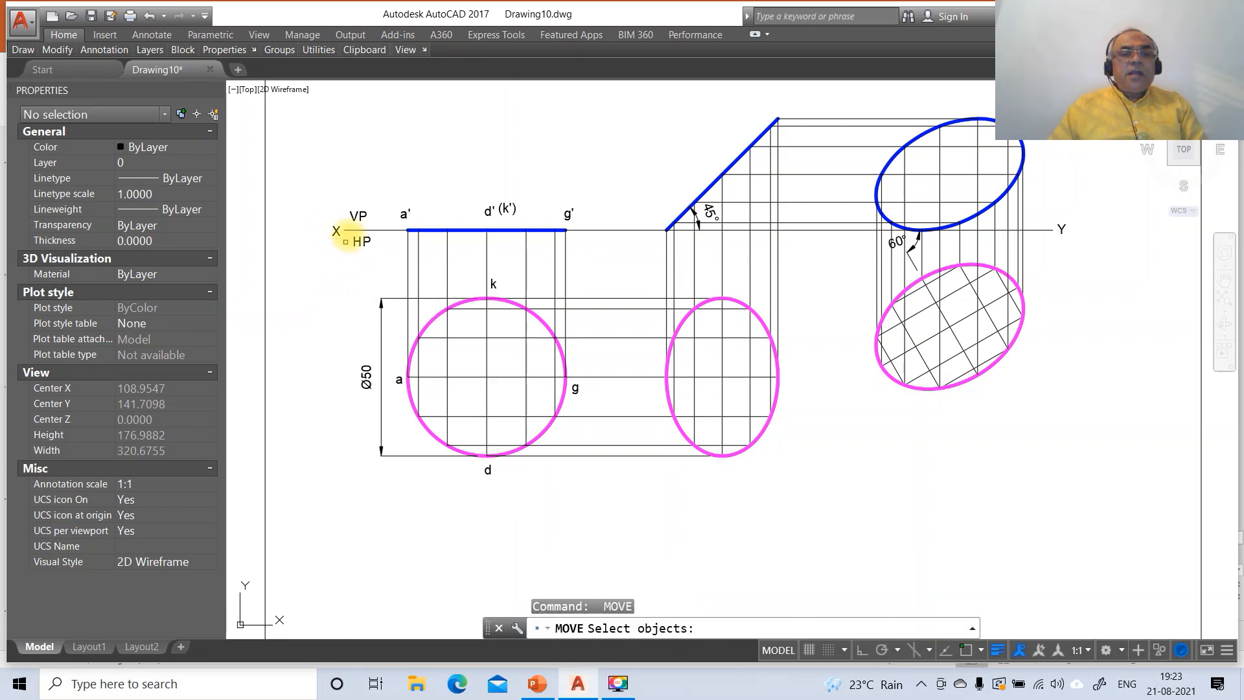
click(353, 217)
key(Return)
click(372, 243)
click(367, 246)
key(Return)
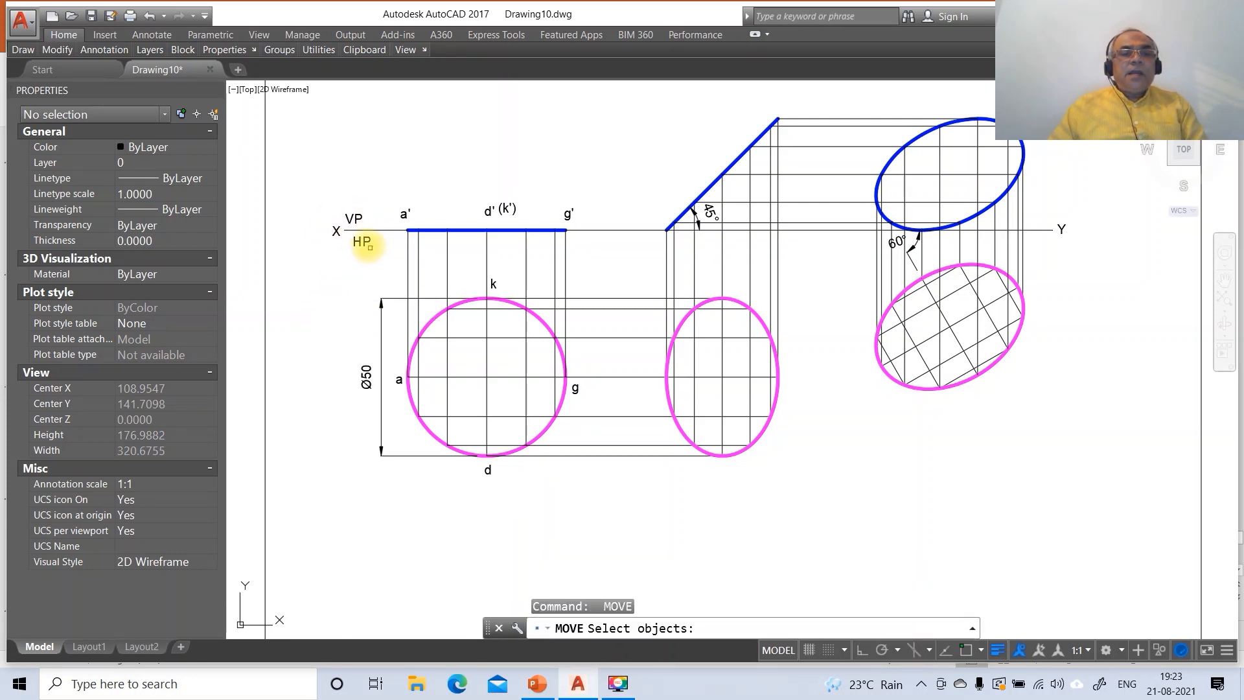
click(366, 245)
key(Return)
click(389, 271)
click(382, 267)
Move label a level with the circle's horizontal centreline and label d closer beneath the circle's lowest point.
key(Return)
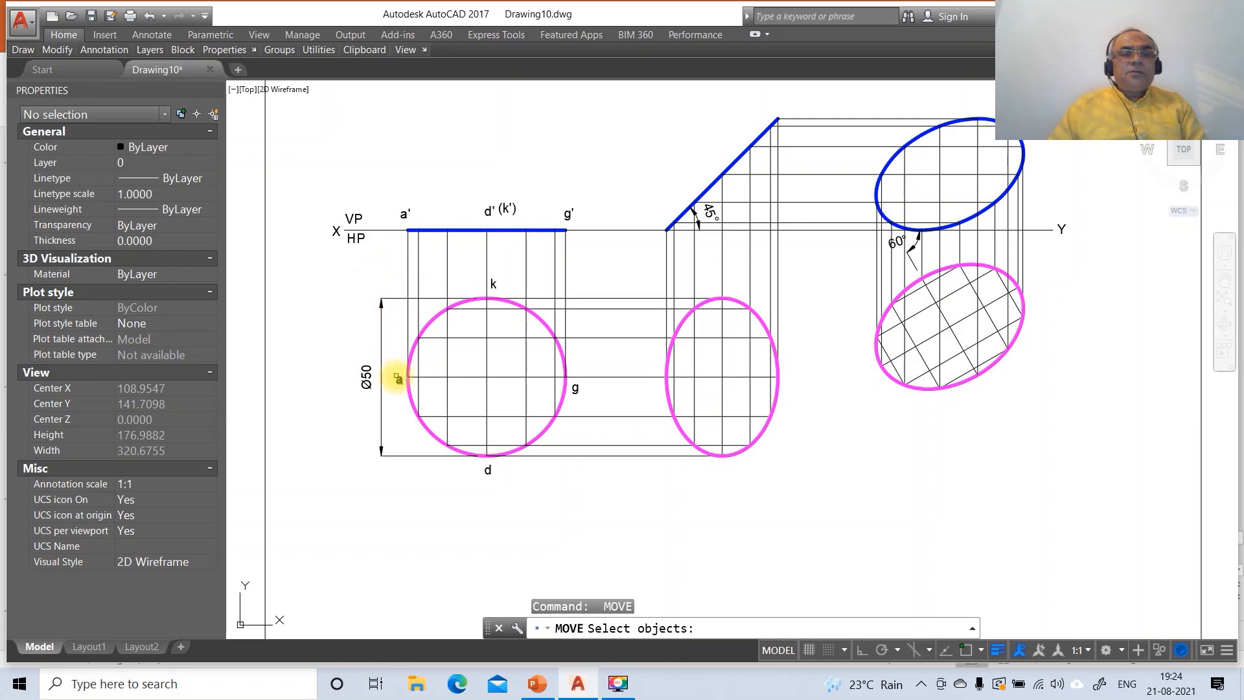
click(398, 379)
key(Return)
click(468, 412)
click(466, 409)
key(Return)
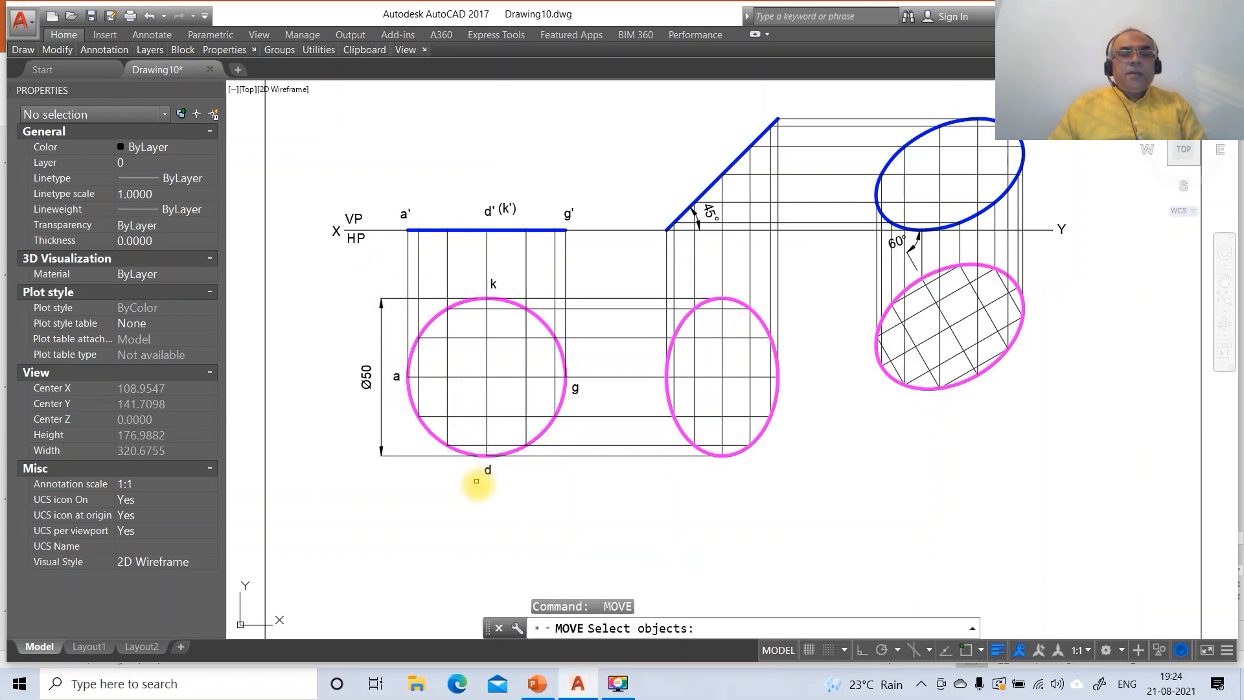
click(487, 477)
key(Return)
click(491, 476)
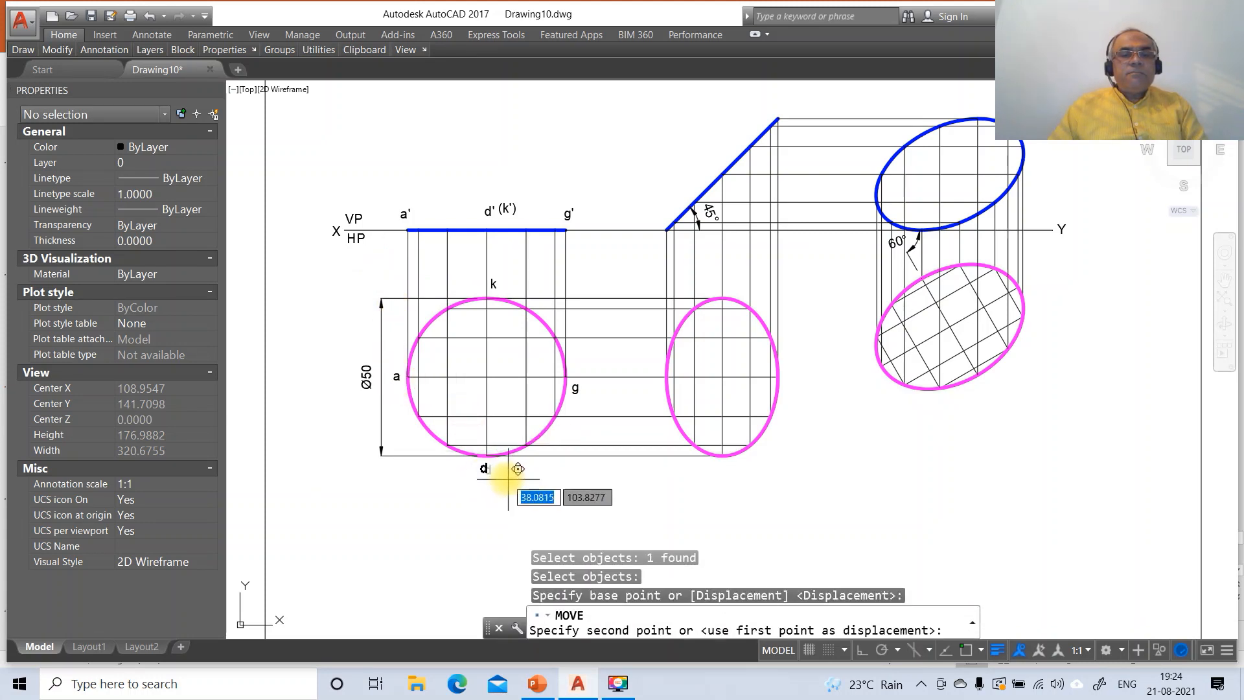
click(507, 477)
Move label g just above the horizontal centreline and label k to the left of the vertical centreline above the circle.
key(Return)
click(576, 389)
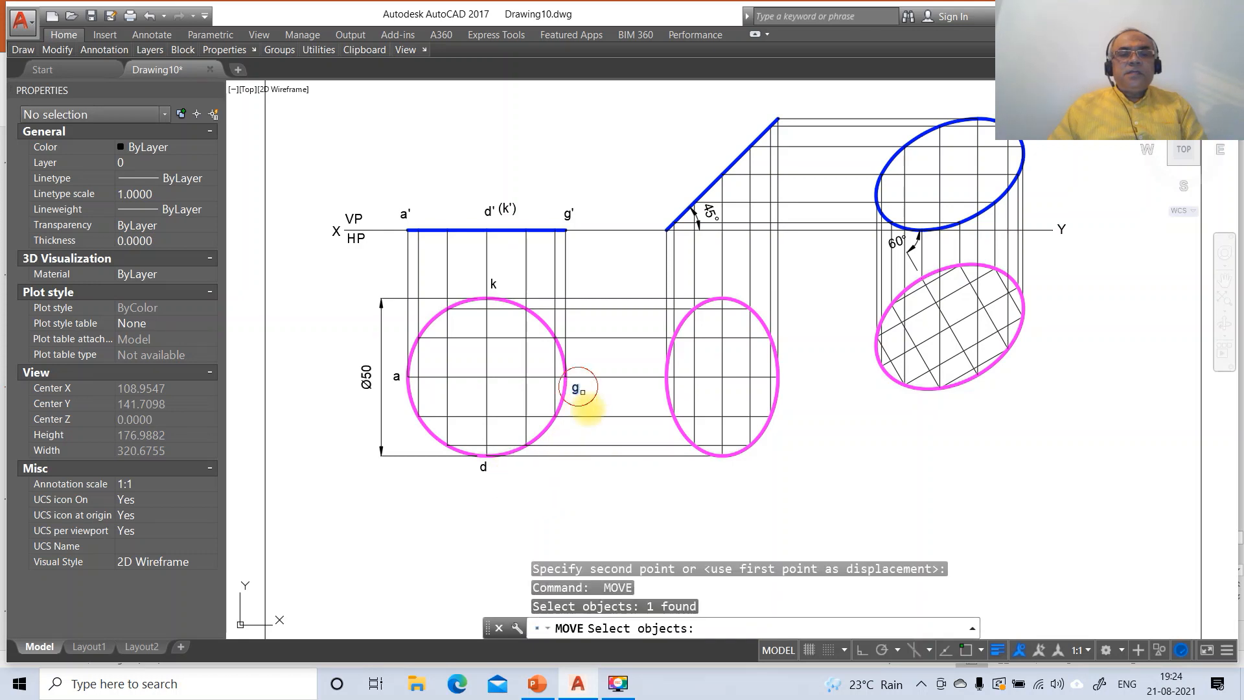
key(Return)
click(583, 391)
click(587, 400)
key(Return)
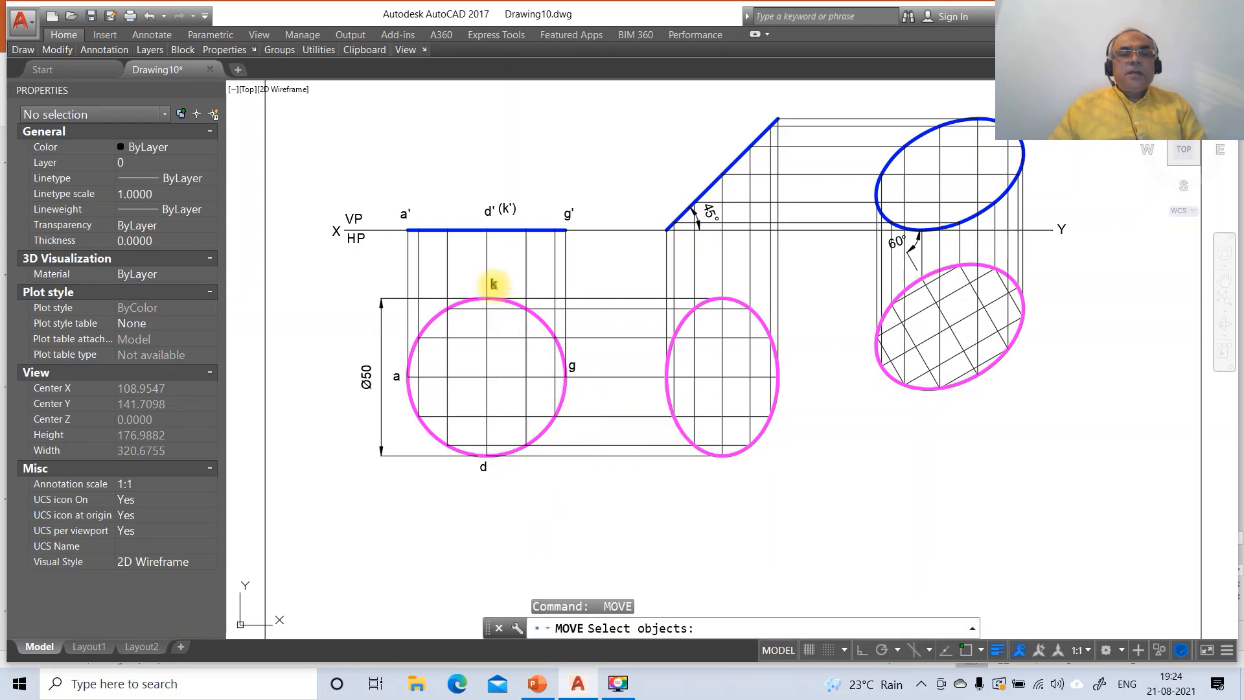
click(495, 285)
key(Return)
click(521, 315)
click(506, 319)
Move labels a' and d' down closer to the flat front-view line.
key(Return)
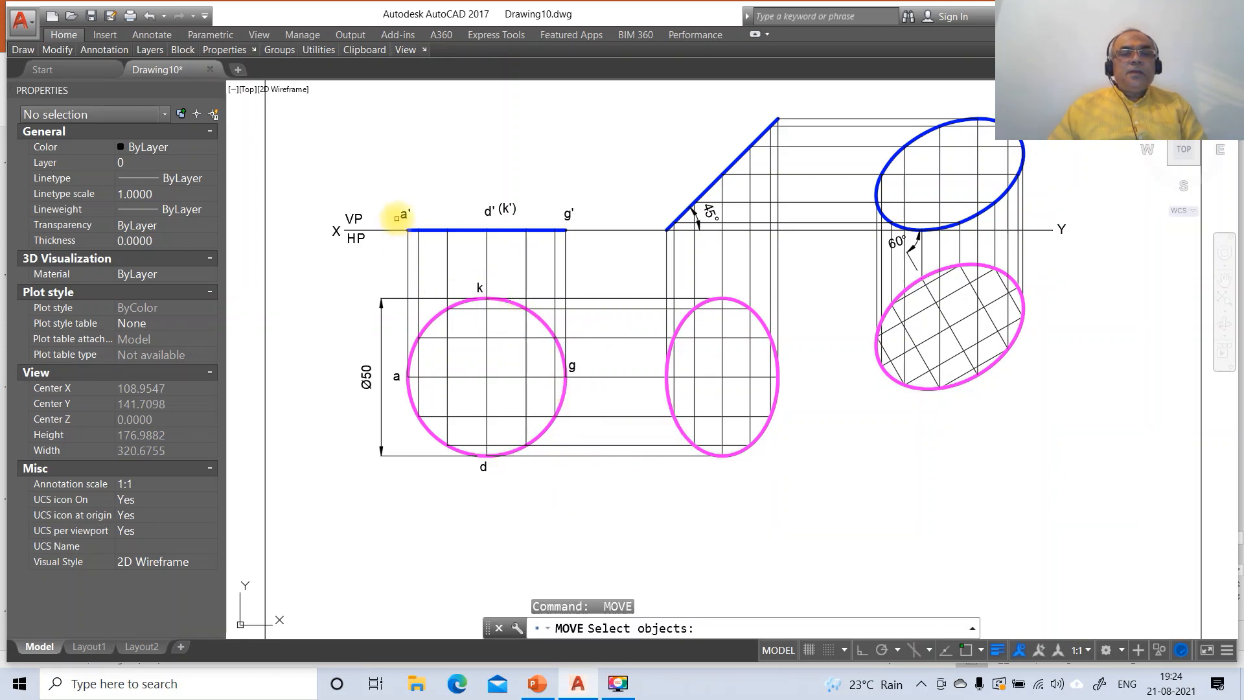
click(447, 263)
key(Return)
click(453, 264)
click(450, 271)
key(Return)
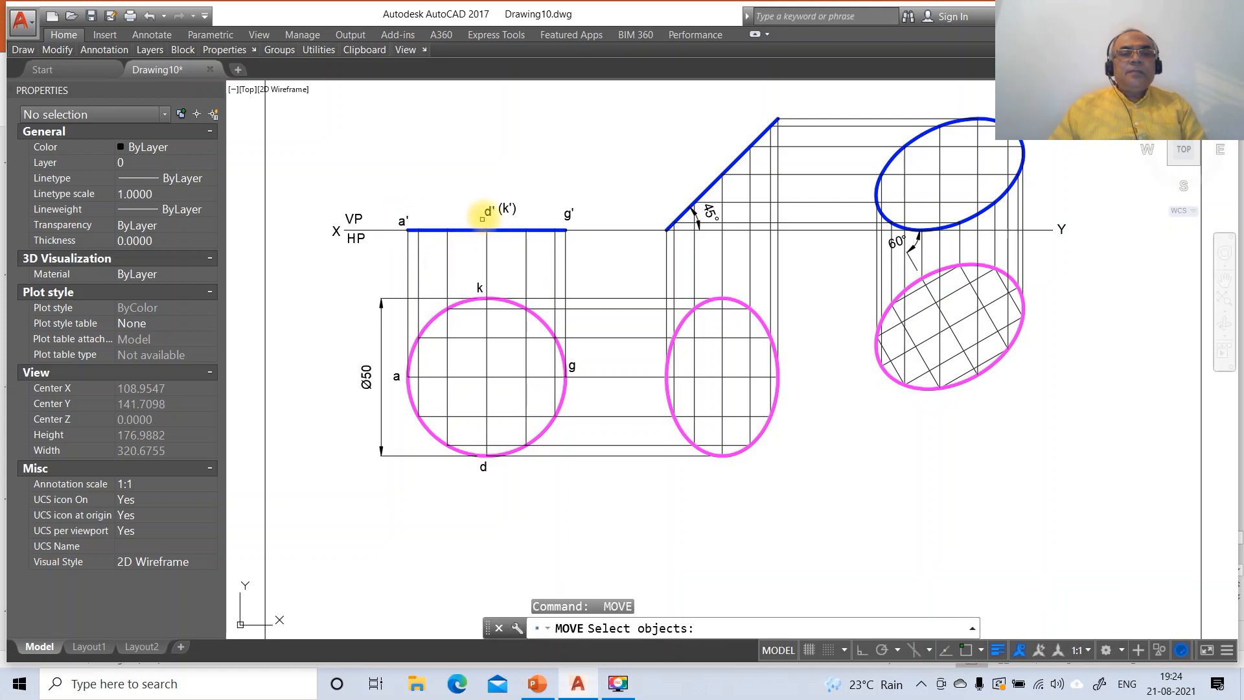
click(489, 211)
key(Return)
click(506, 239)
click(502, 245)
Move label (k') directly beside d' and bring label g' down closer to the front-view line.
key(Return)
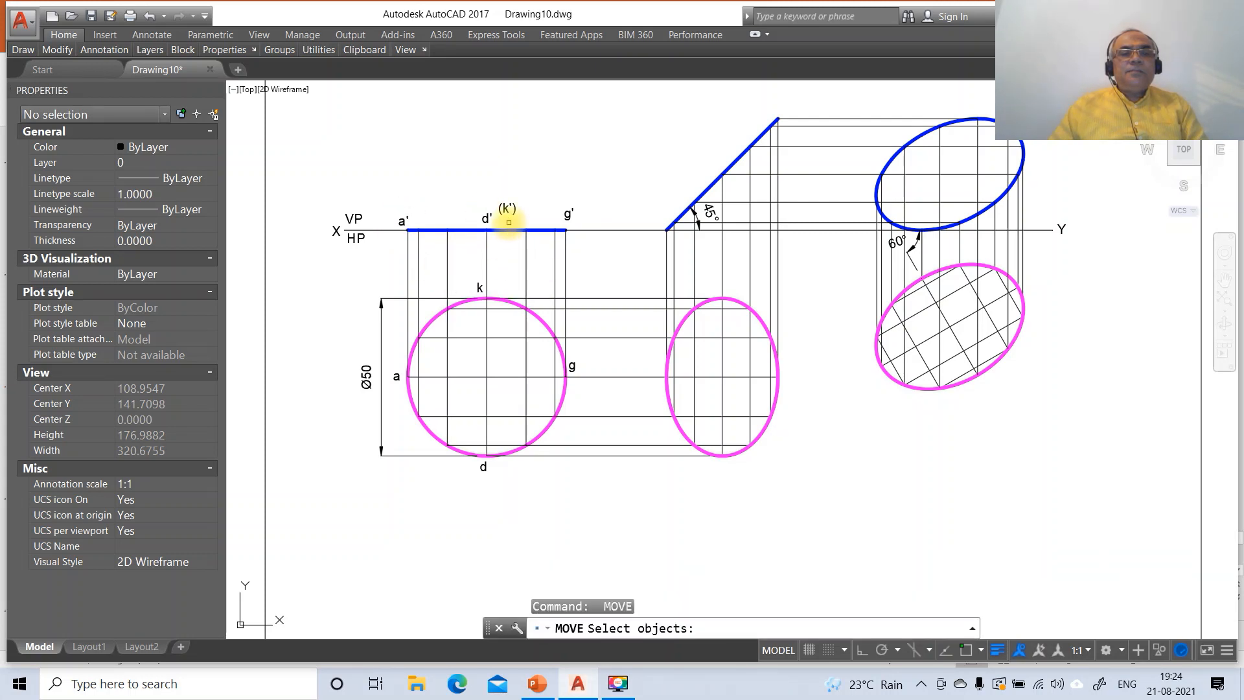
click(509, 210)
key(Return)
click(534, 242)
click(531, 250)
key(Return)
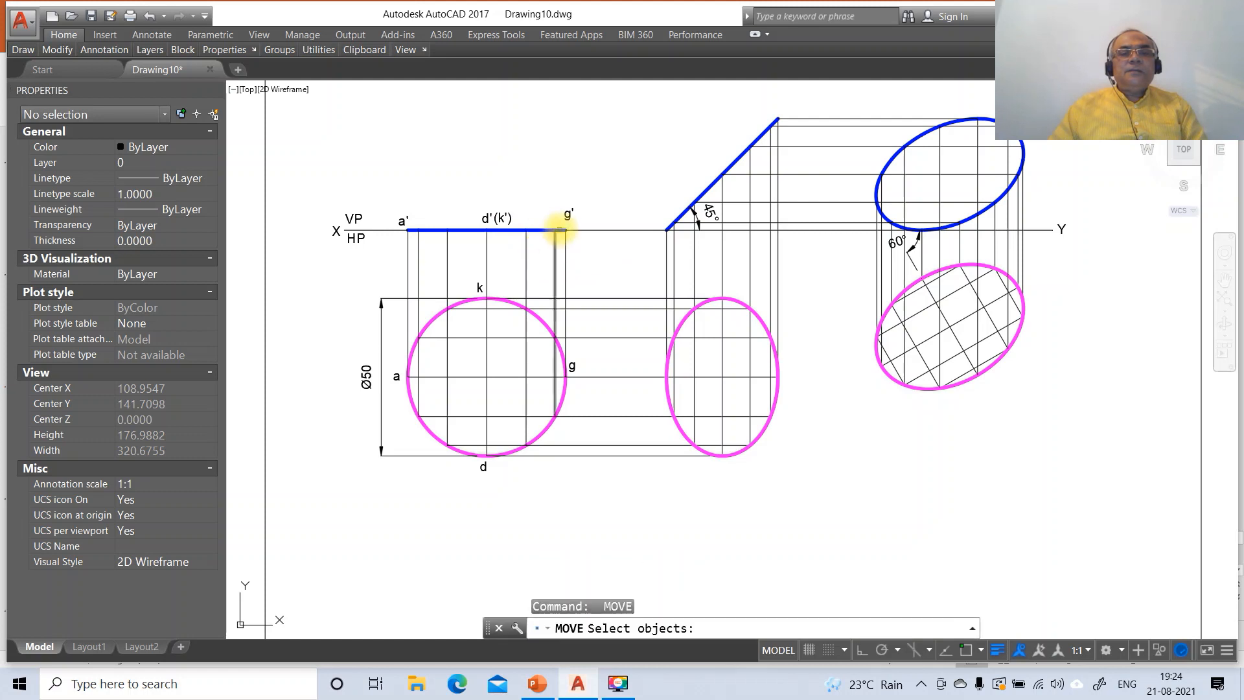
click(568, 214)
key(Return)
click(588, 244)
click(587, 247)
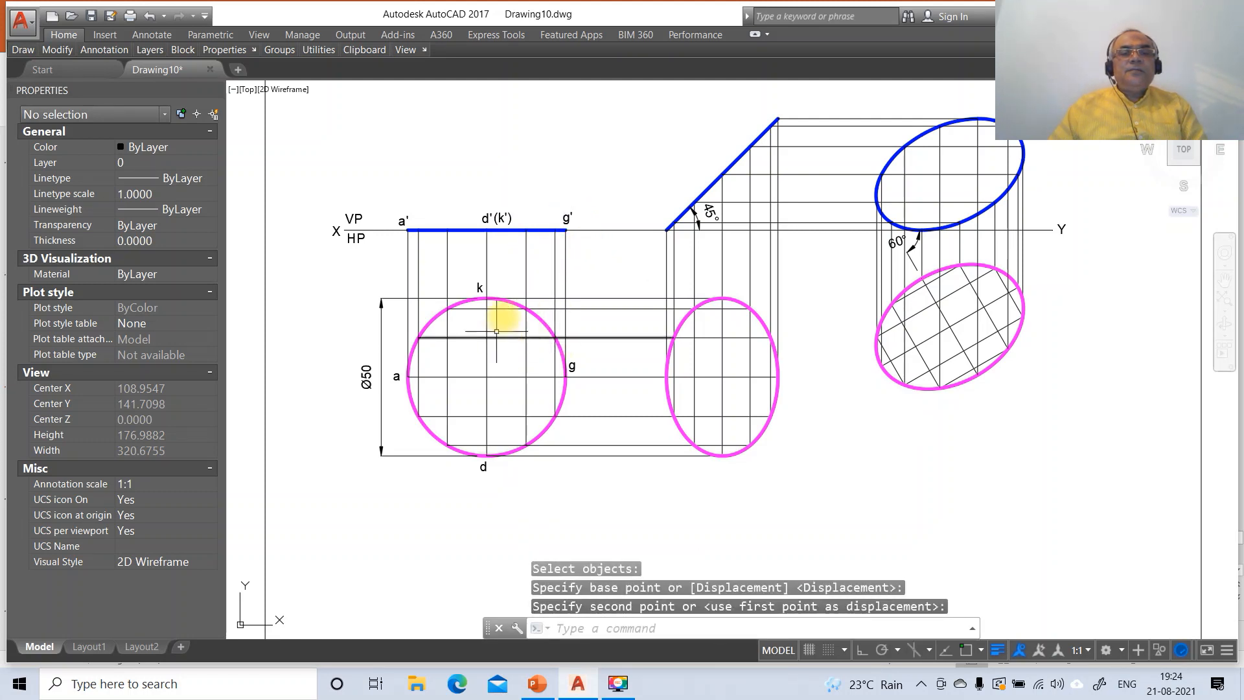
Assign the labels VP, a', d', (k') and g' to the FV layer.
click(595, 177)
click(351, 222)
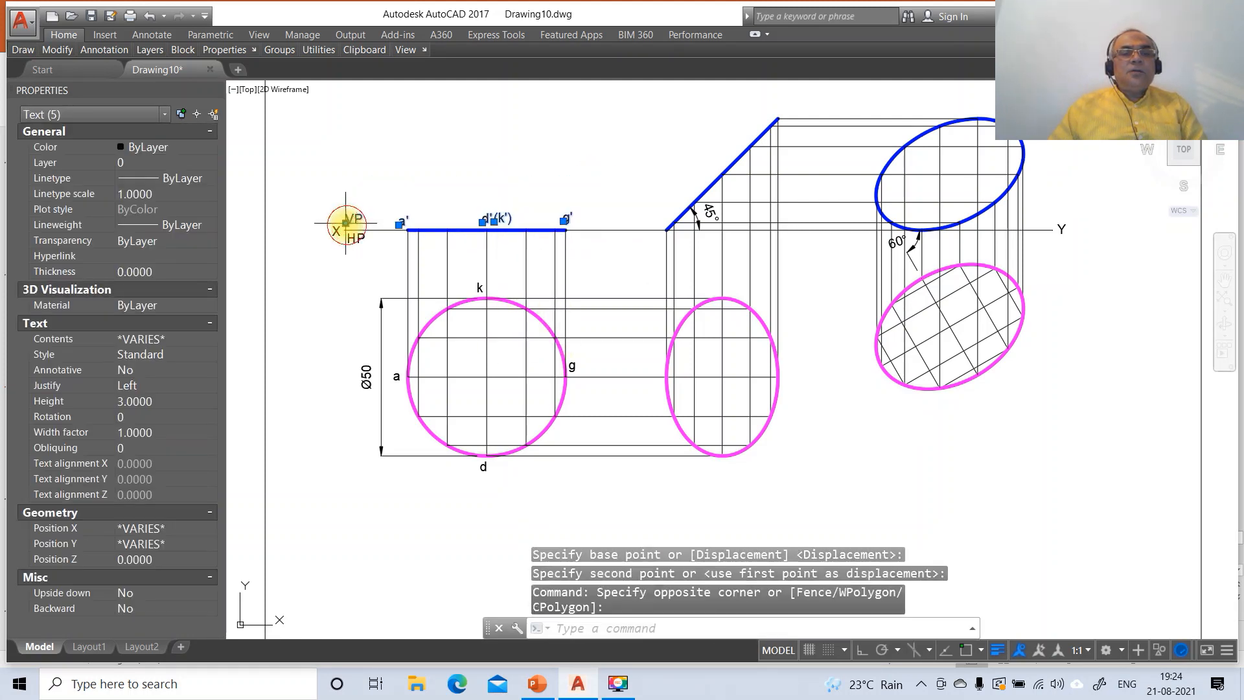
click(62, 163)
click(212, 163)
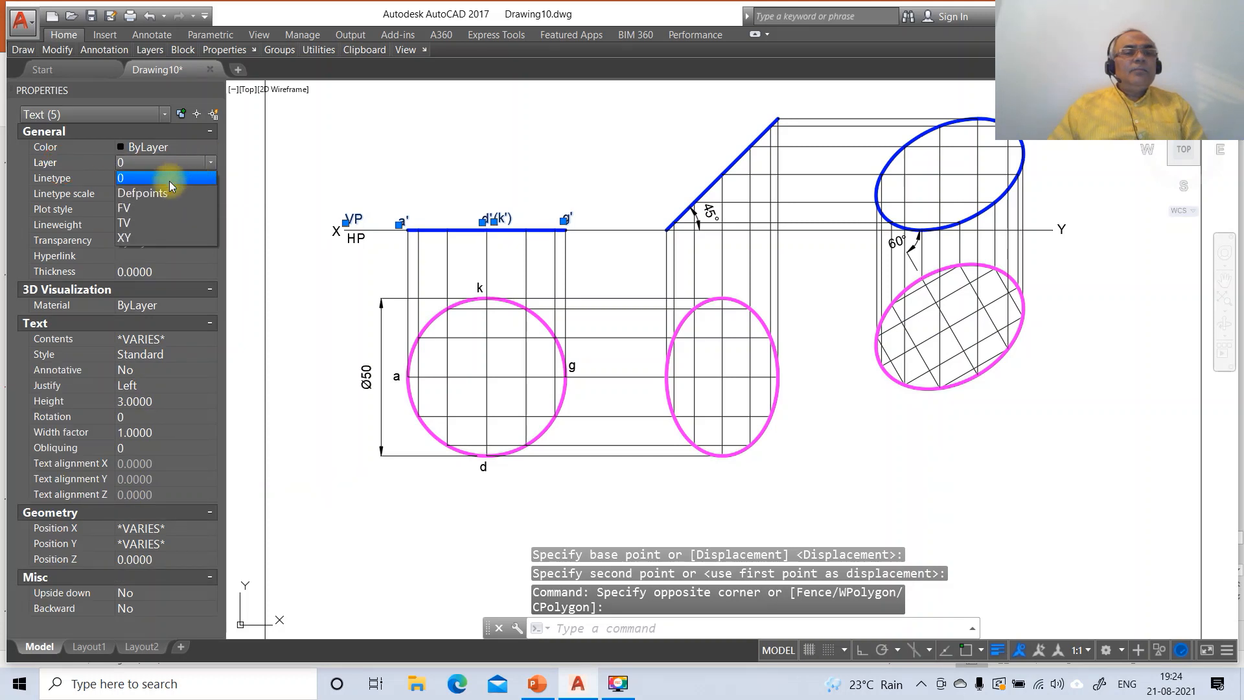
click(149, 208)
key(Escape)
key(Escape)
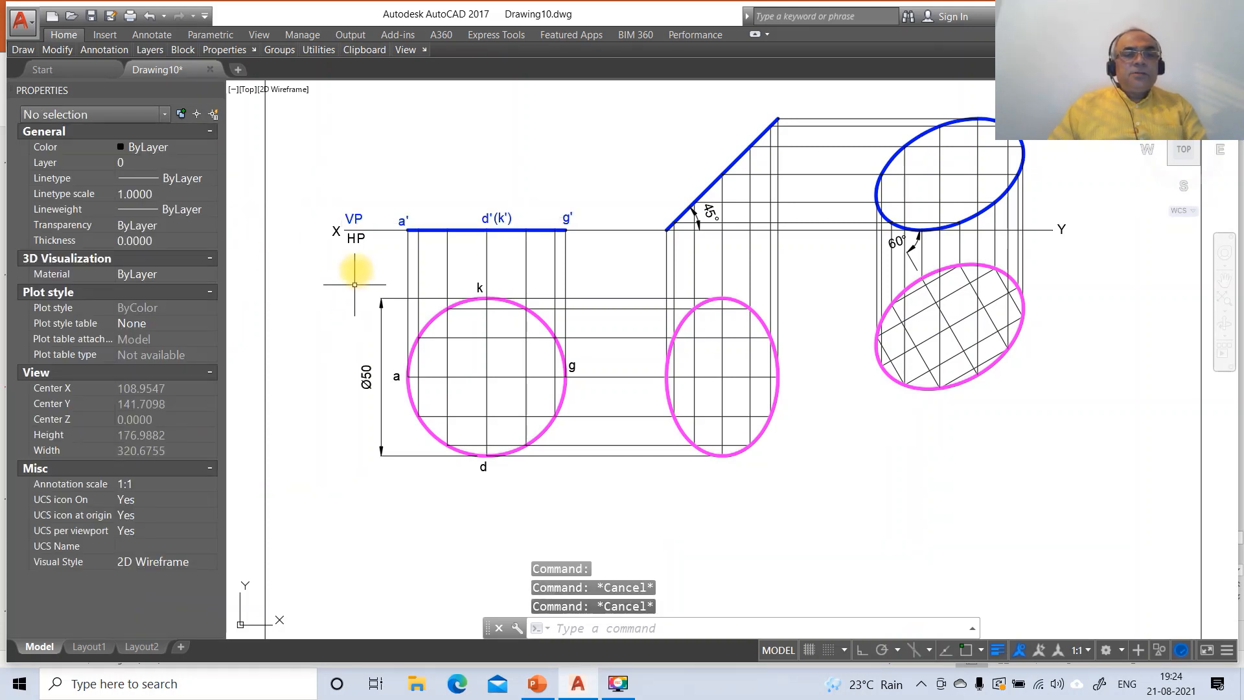
Assign the labels HP, a, d, k and g to the TV layer.
click(356, 239)
click(395, 378)
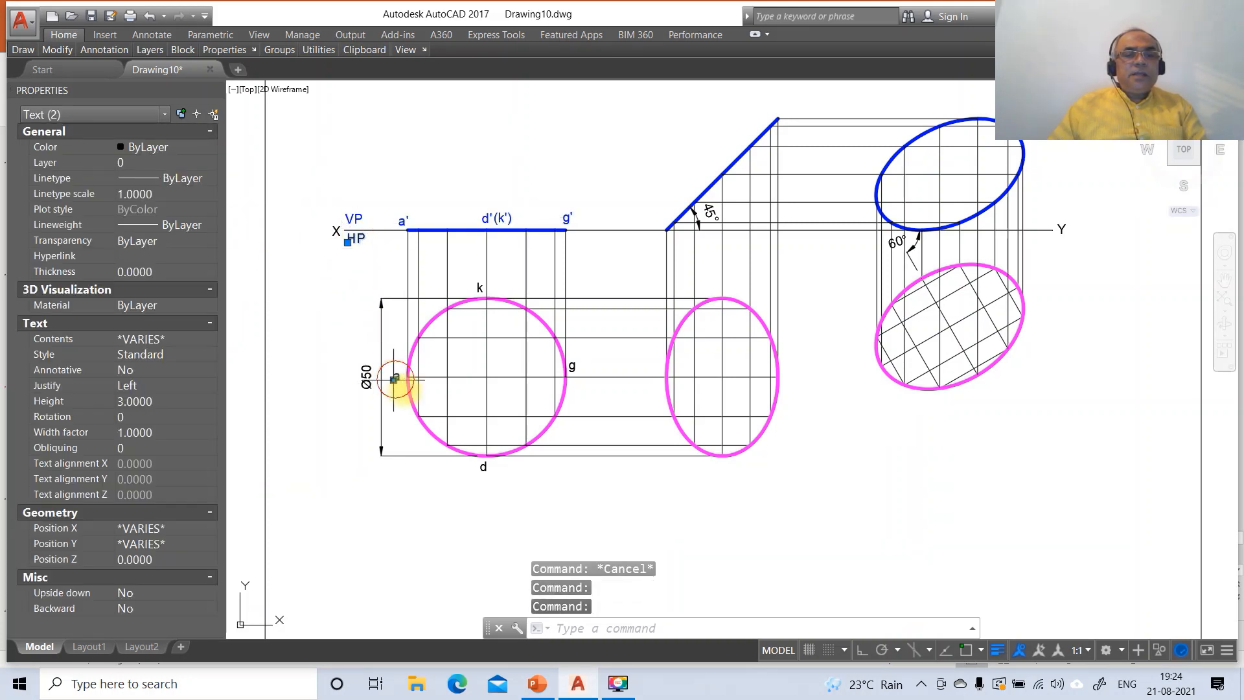
click(480, 466)
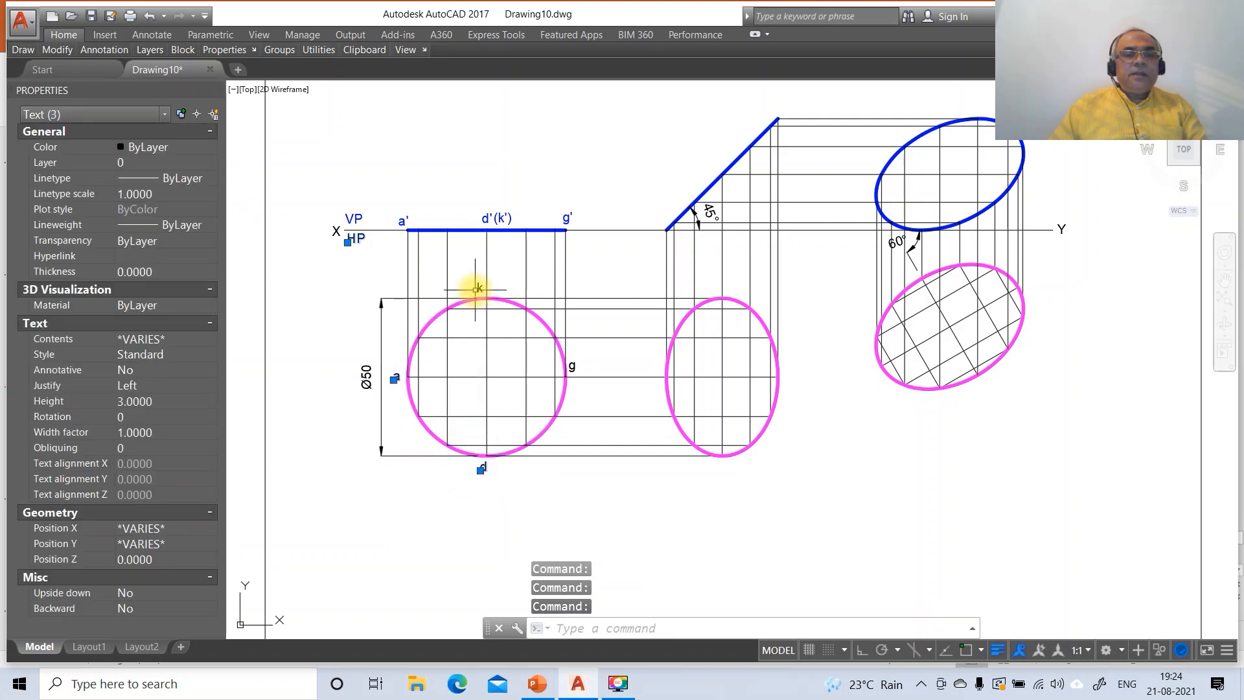
click(574, 366)
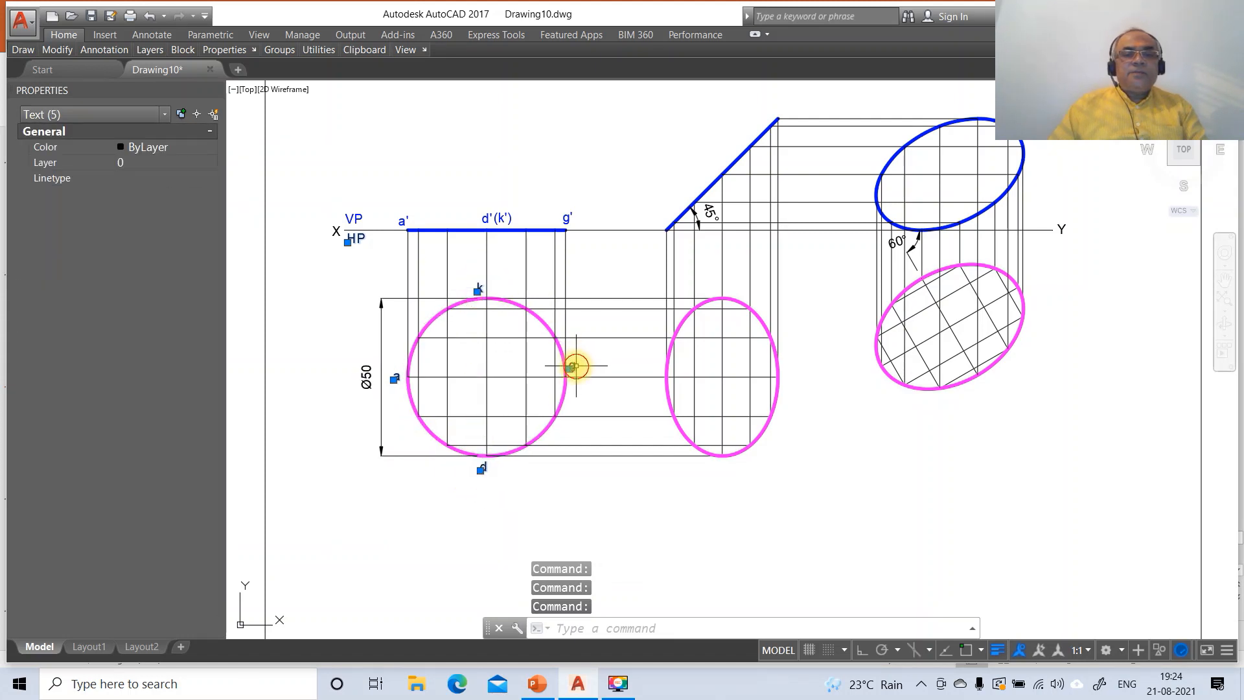
click(192, 162)
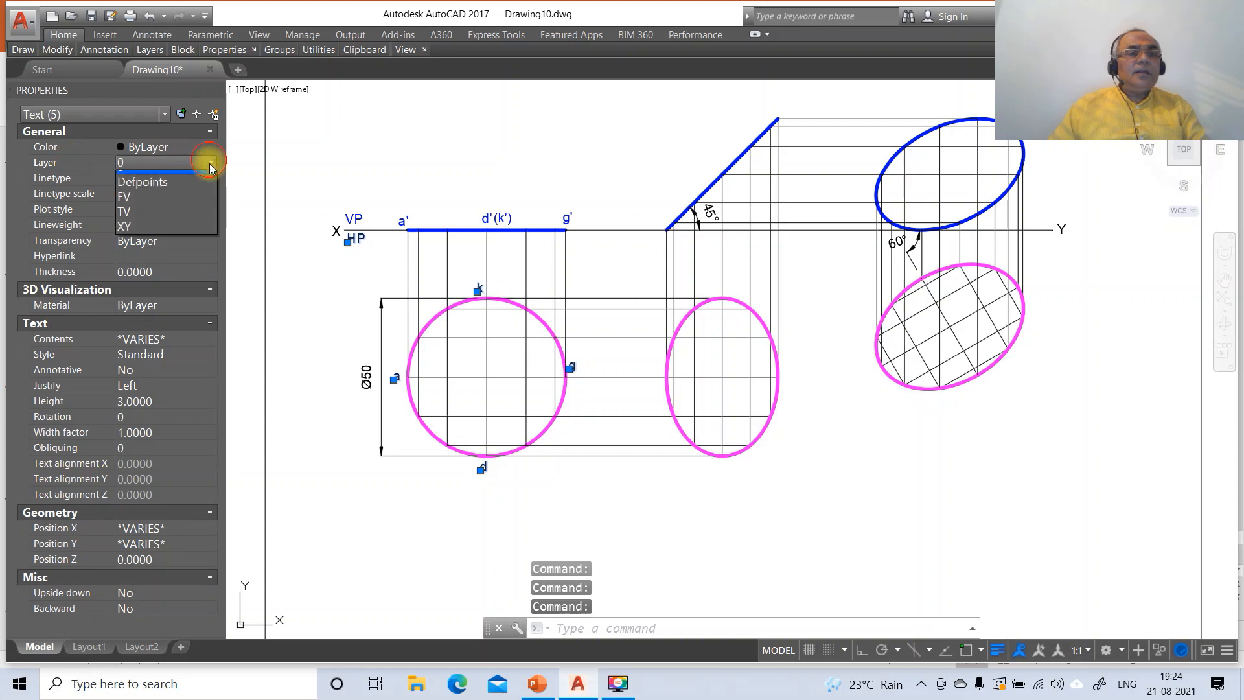
click(146, 215)
key(Escape)
key(Escape)
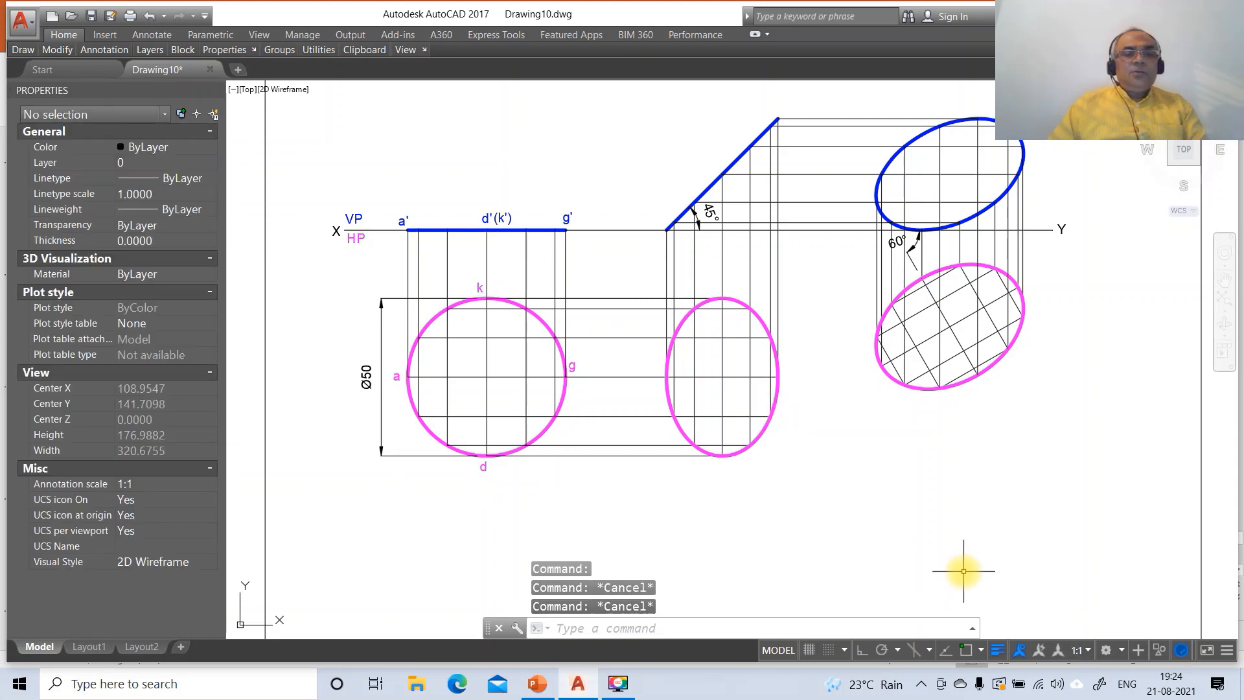
Check the reference slide in PowerPoint and, back in AutoCAD, copy label a' to the lower end of the inclined front-view line.
click(536, 683)
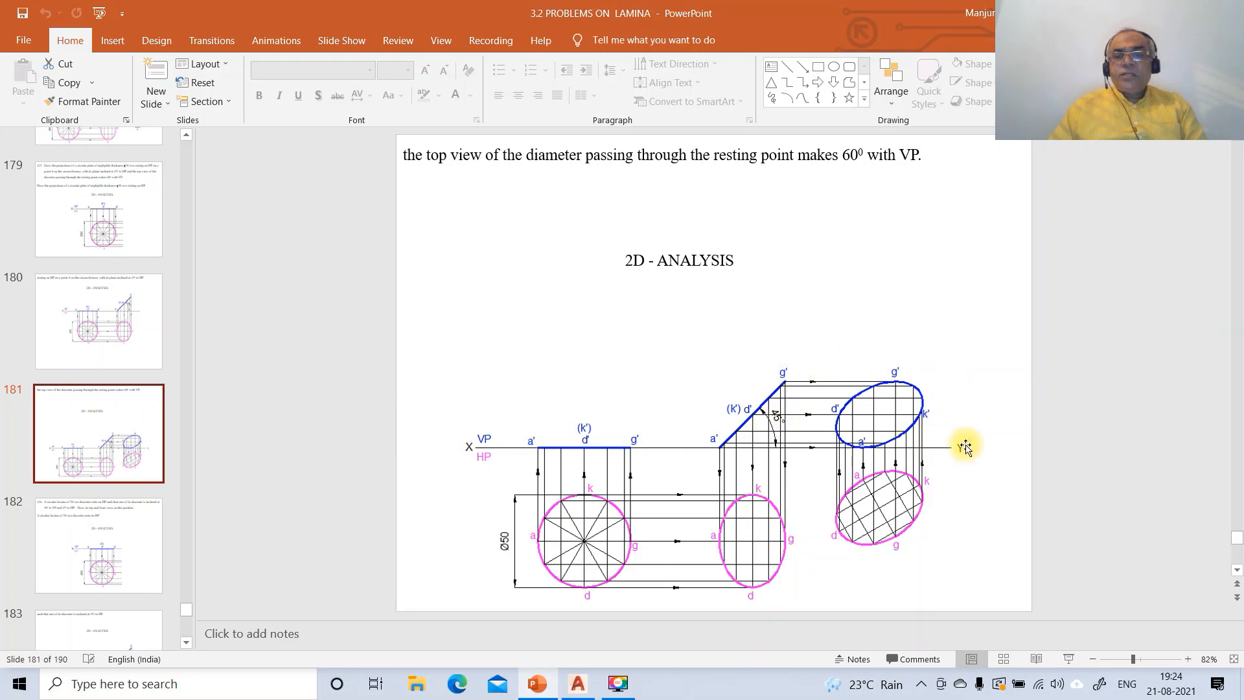
click(588, 680)
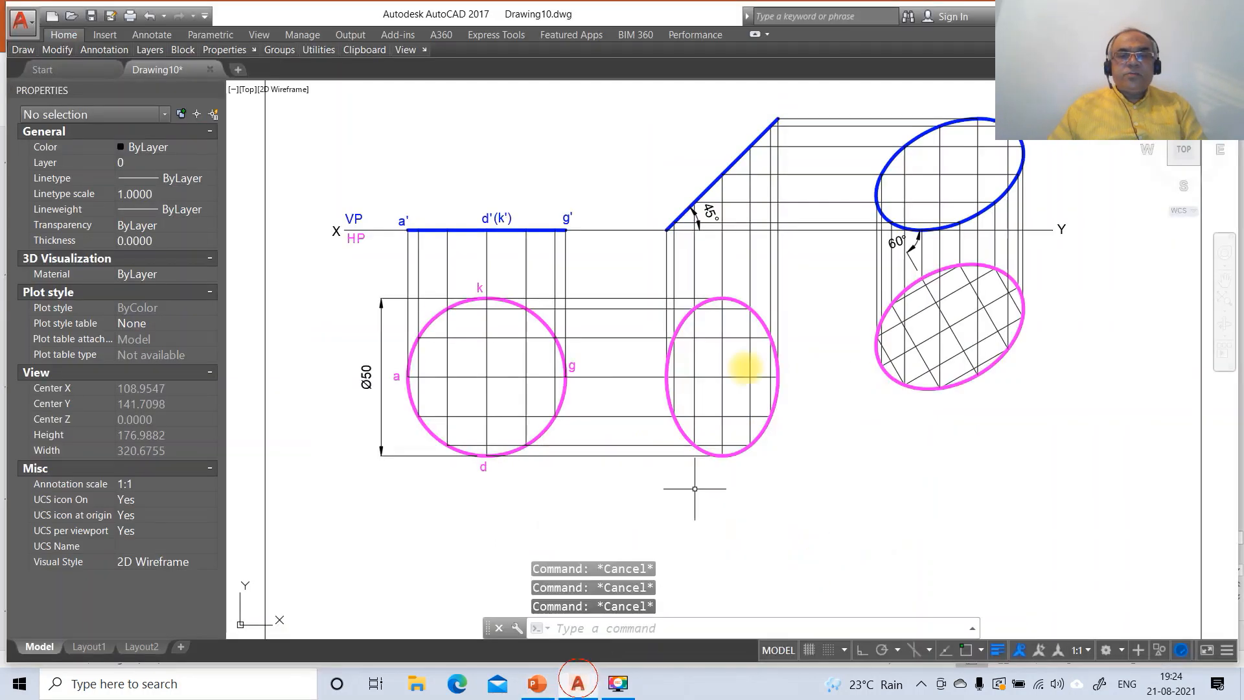
text(Co)
key(Return)
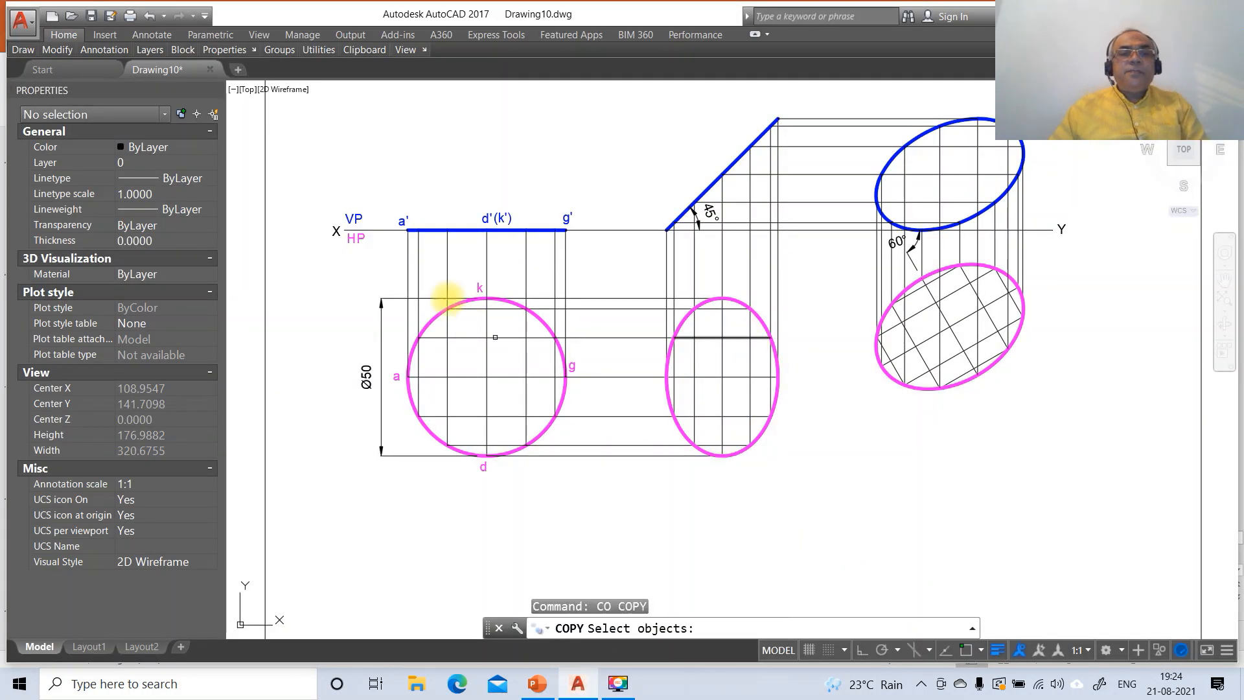
click(401, 221)
key(Return)
click(446, 287)
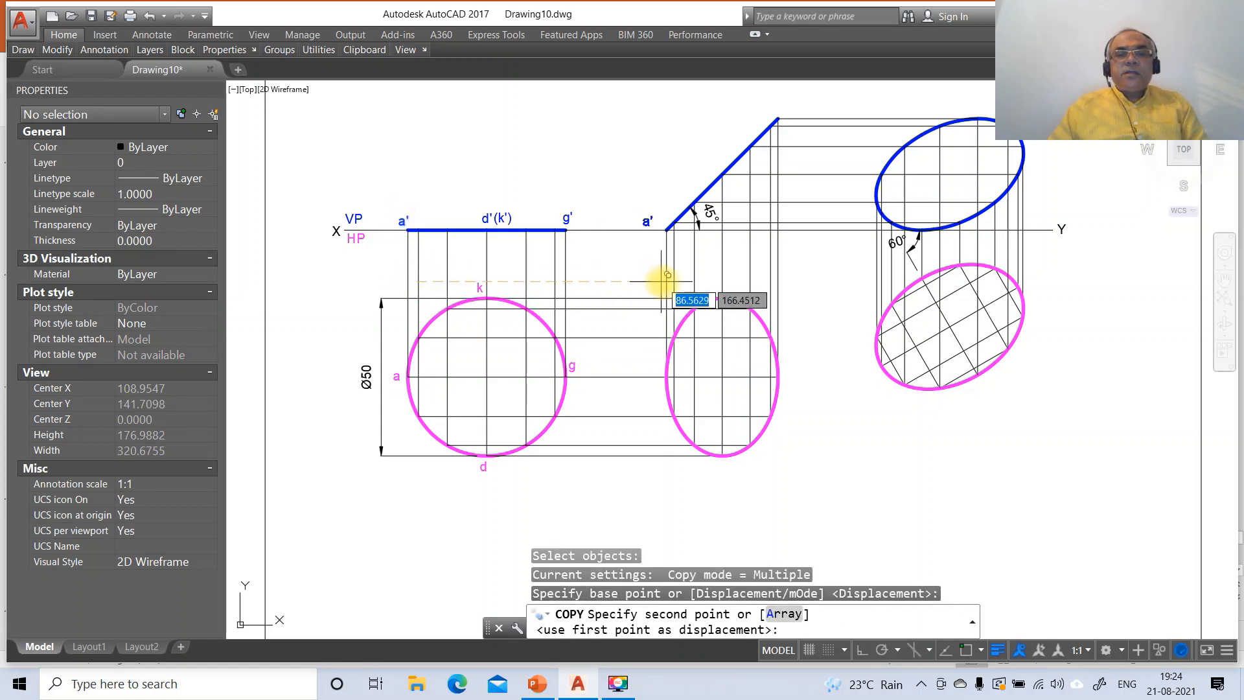
click(667, 278)
key(Return)
Copy label d' from the flat front-view line to just above the midpoint of the inclined line.
key(Return)
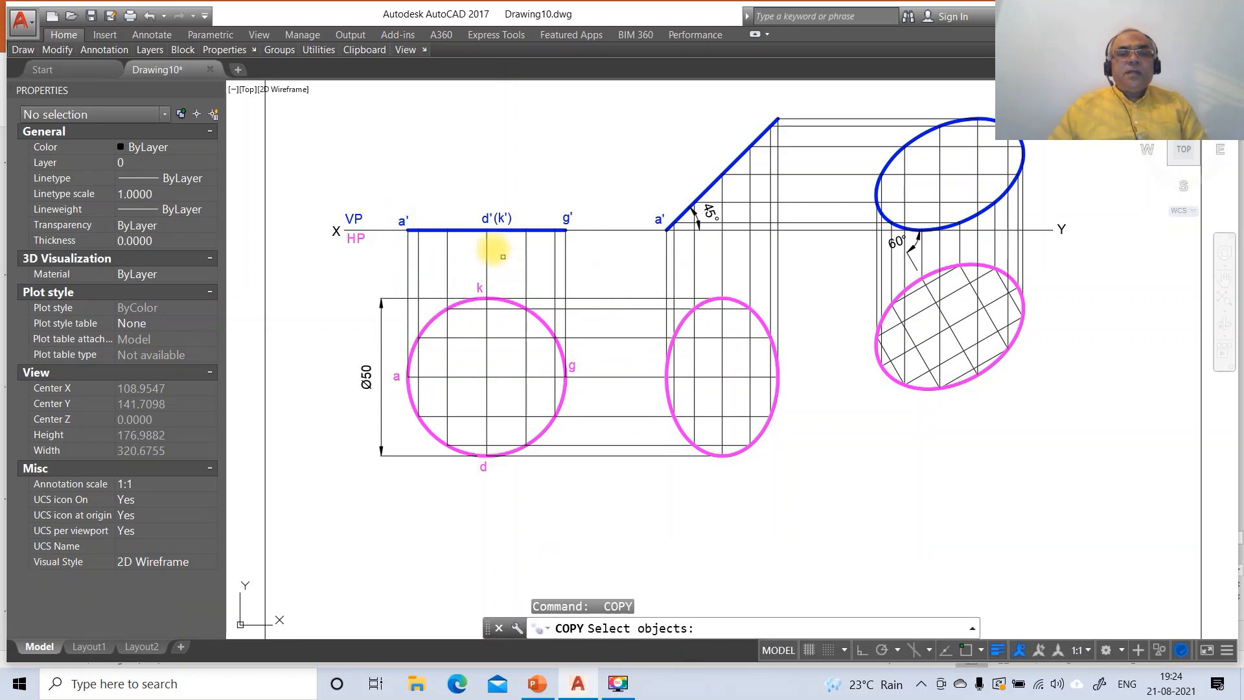
click(485, 219)
key(Return)
click(507, 264)
click(734, 216)
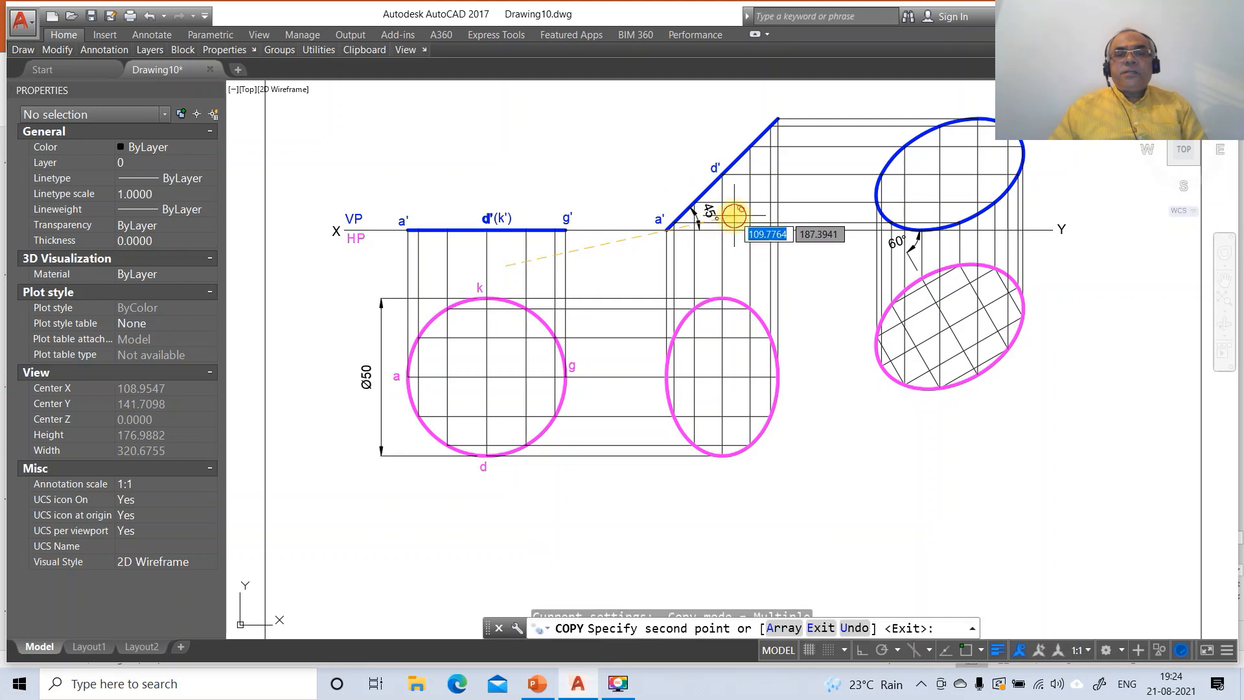
key(Return)
Copy label (k') from the flat front-view line to directly beside d' on the inclined line.
key(Return)
click(502, 218)
key(Return)
click(518, 266)
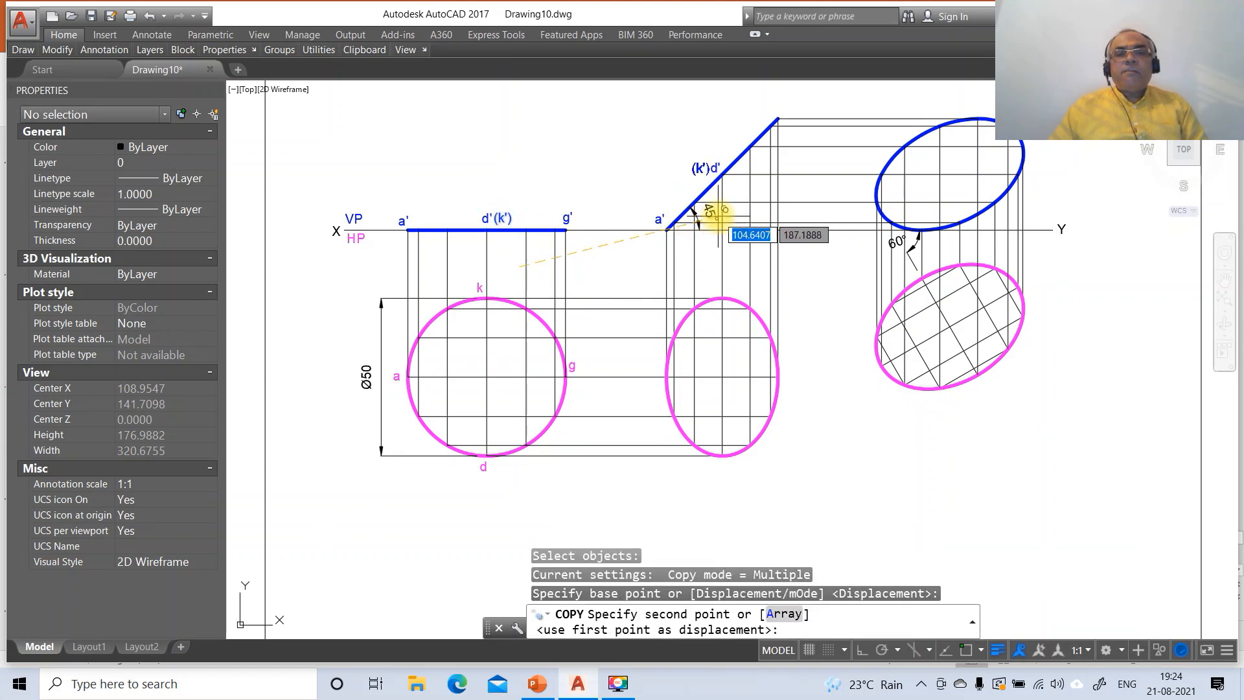
click(719, 215)
key(Return)
Copy label g' from the flat front-view line to the upper end of the inclined line.
key(Return)
click(567, 217)
key(Return)
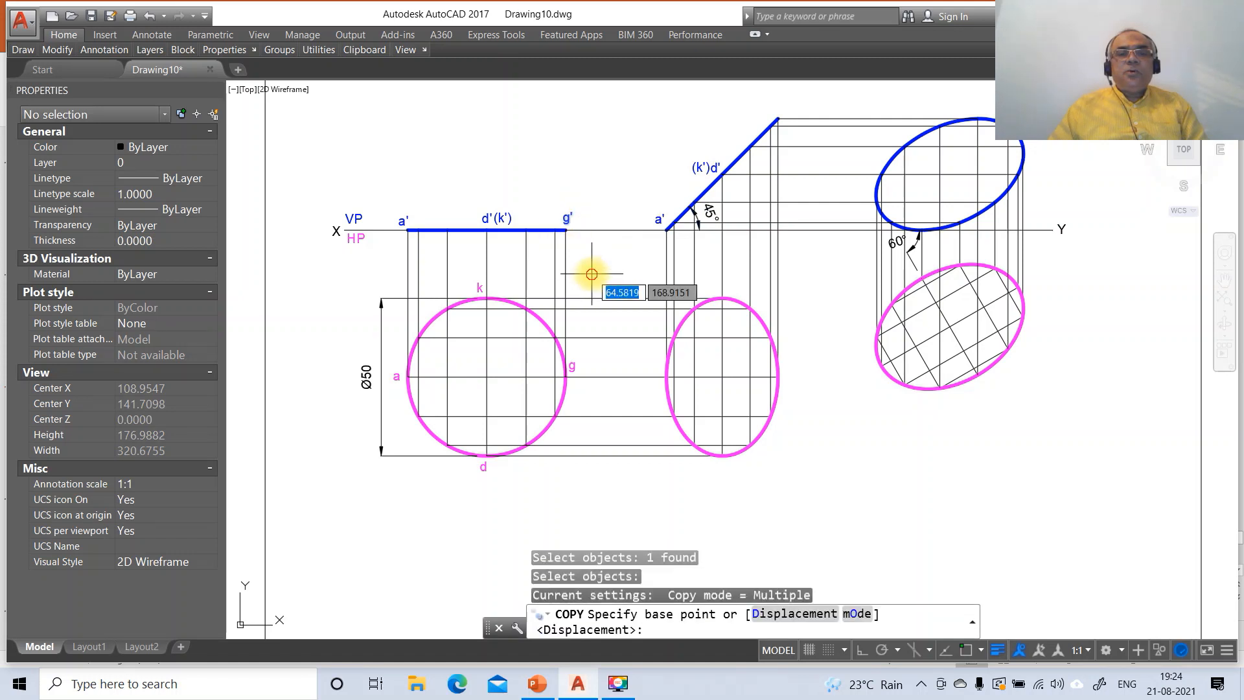
click(592, 271)
click(802, 160)
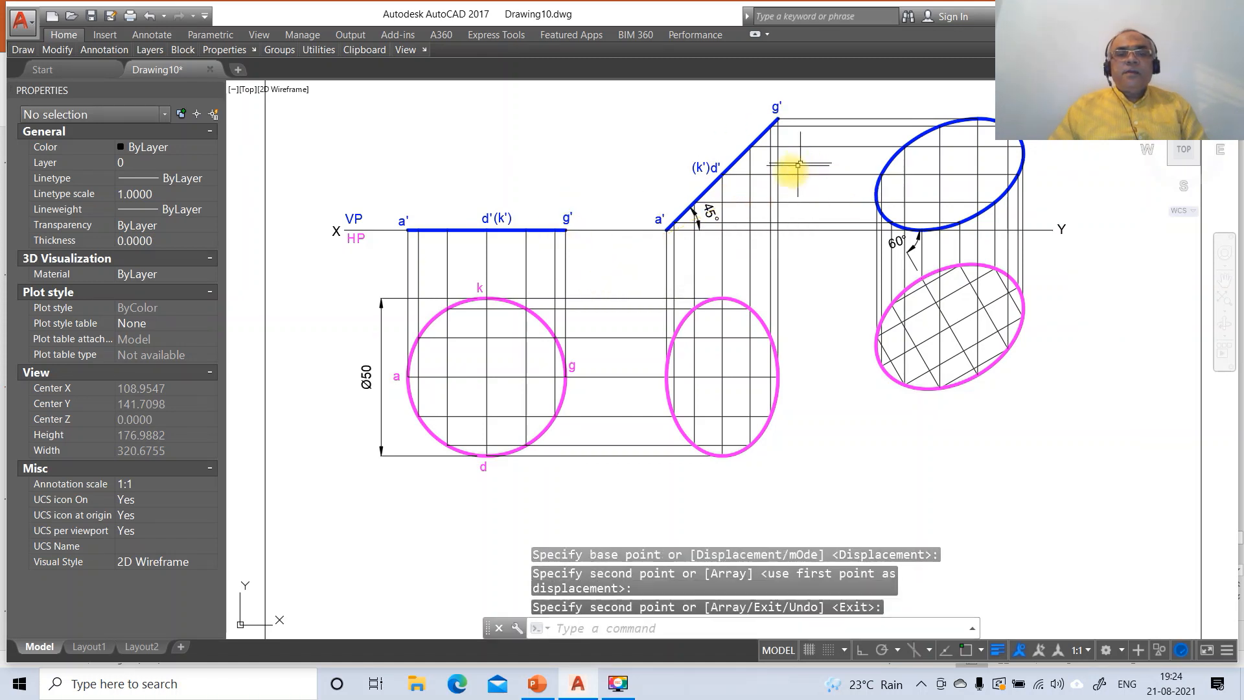
key(Return)
Copy label a from the circle to the left end of the upright top-view ellipse and the upper-left edge of the rotated one.
key(Return)
click(397, 379)
key(Return)
click(435, 418)
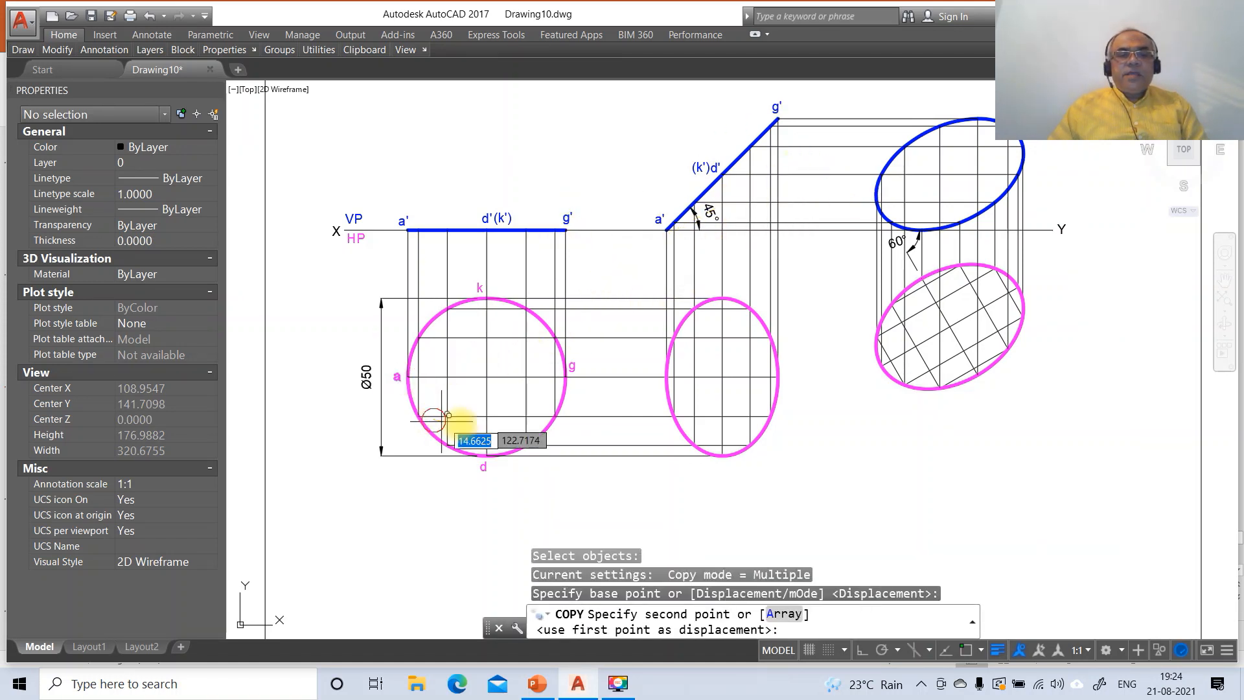
click(703, 422)
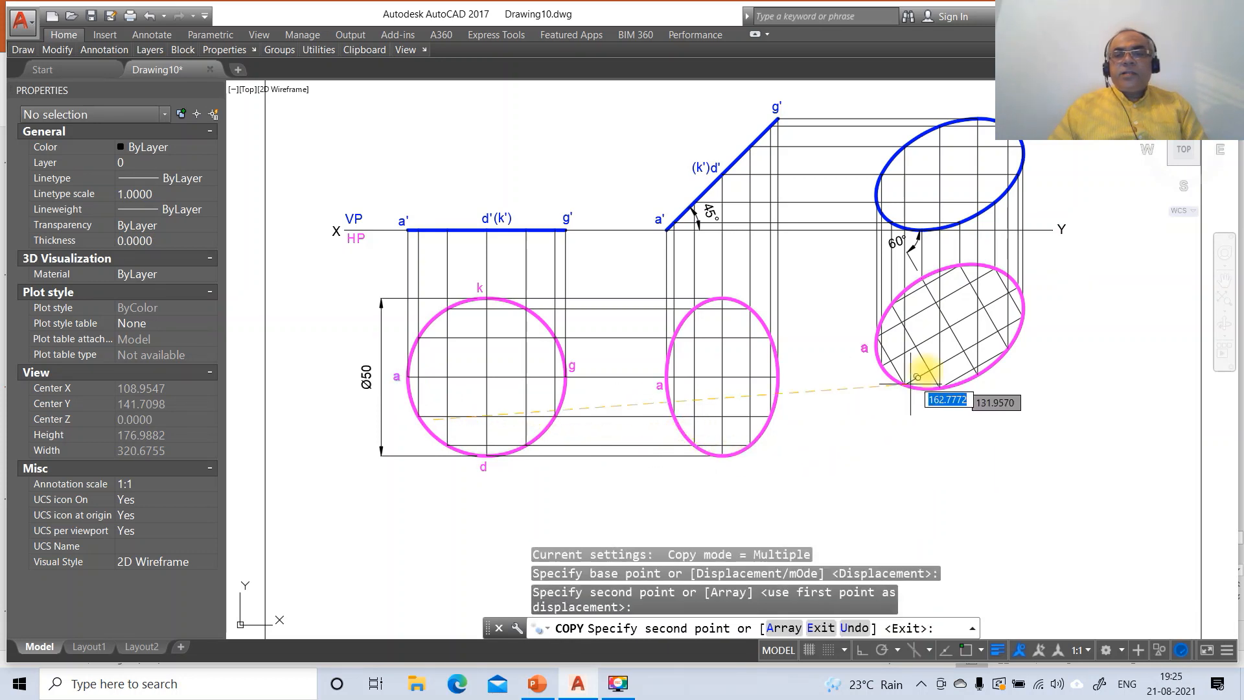
click(966, 309)
key(Return)
Copy label d from the circle to below the upright top-view ellipse and to the lower-left edge of the rotated ellipse.
key(Return)
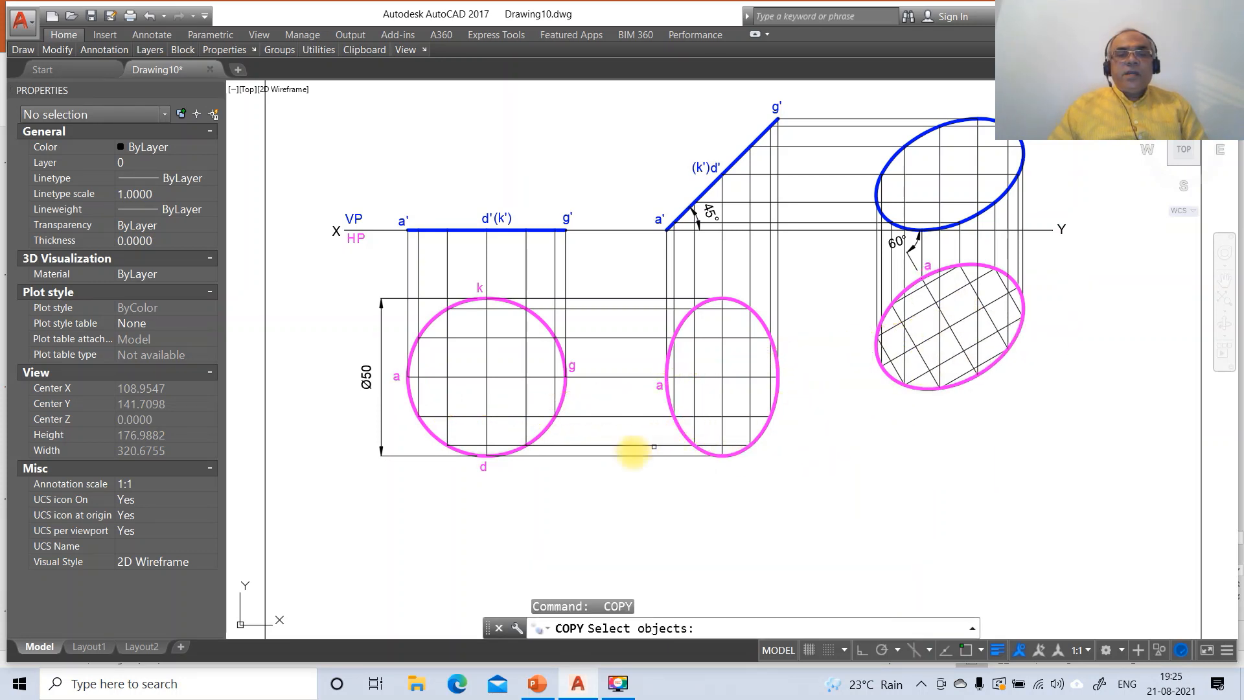
click(482, 467)
key(Return)
click(482, 488)
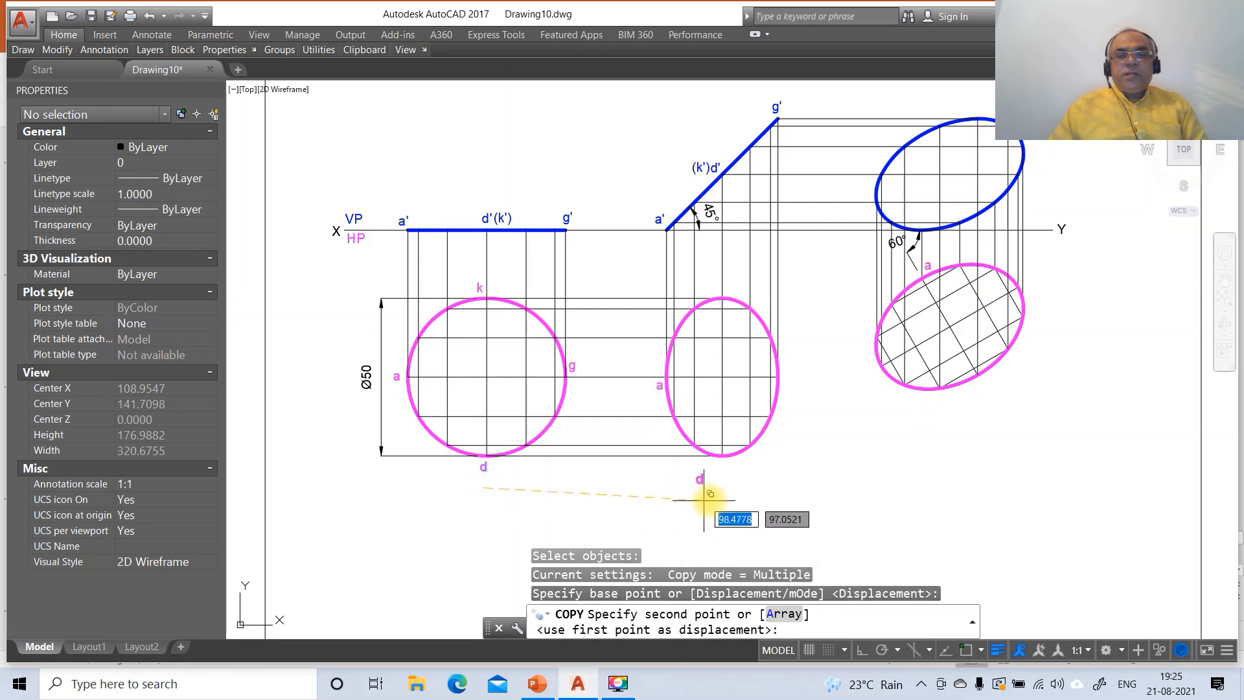
click(724, 489)
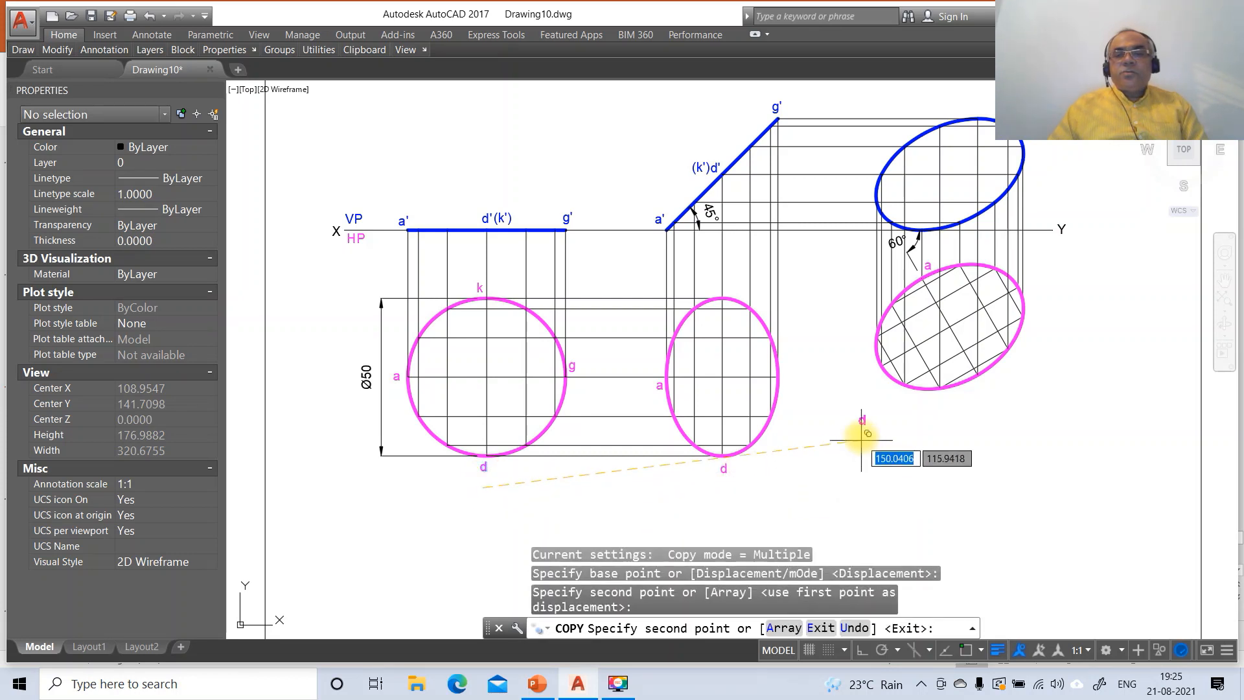
click(878, 383)
key(Return)
Copy label g from the circle to the right end of the upright top-view ellipse and below the rotated ellipse.
key(Return)
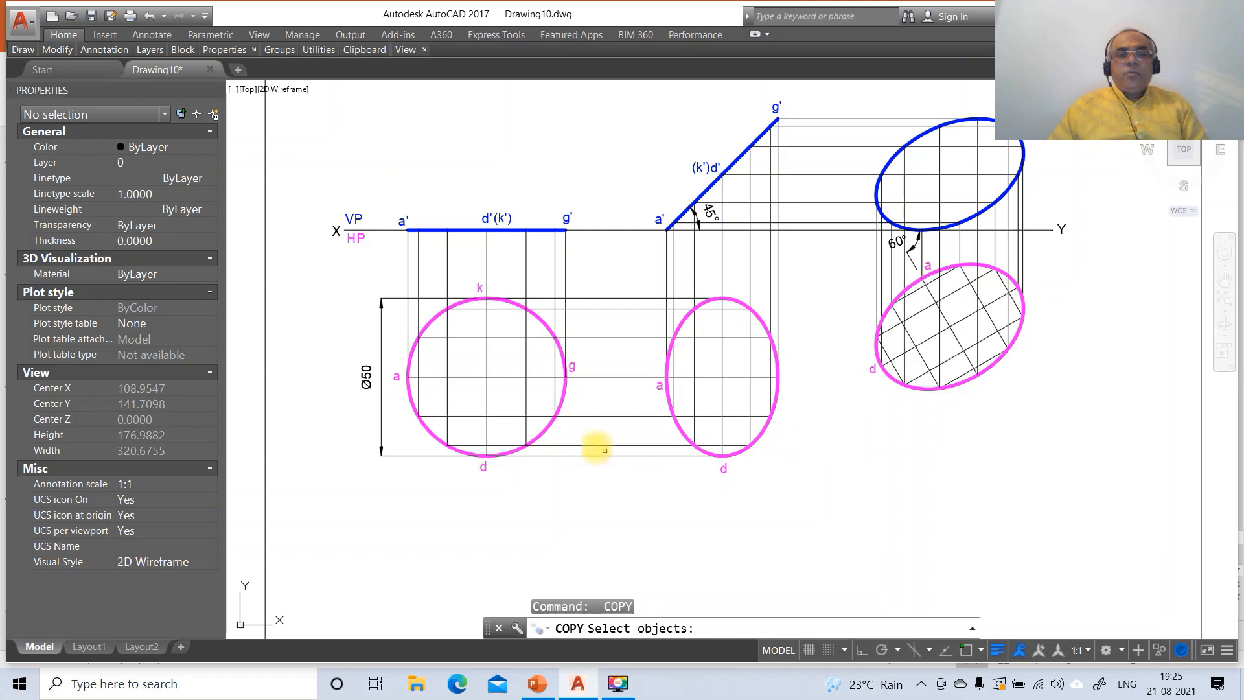
click(572, 371)
key(Return)
click(579, 391)
click(792, 403)
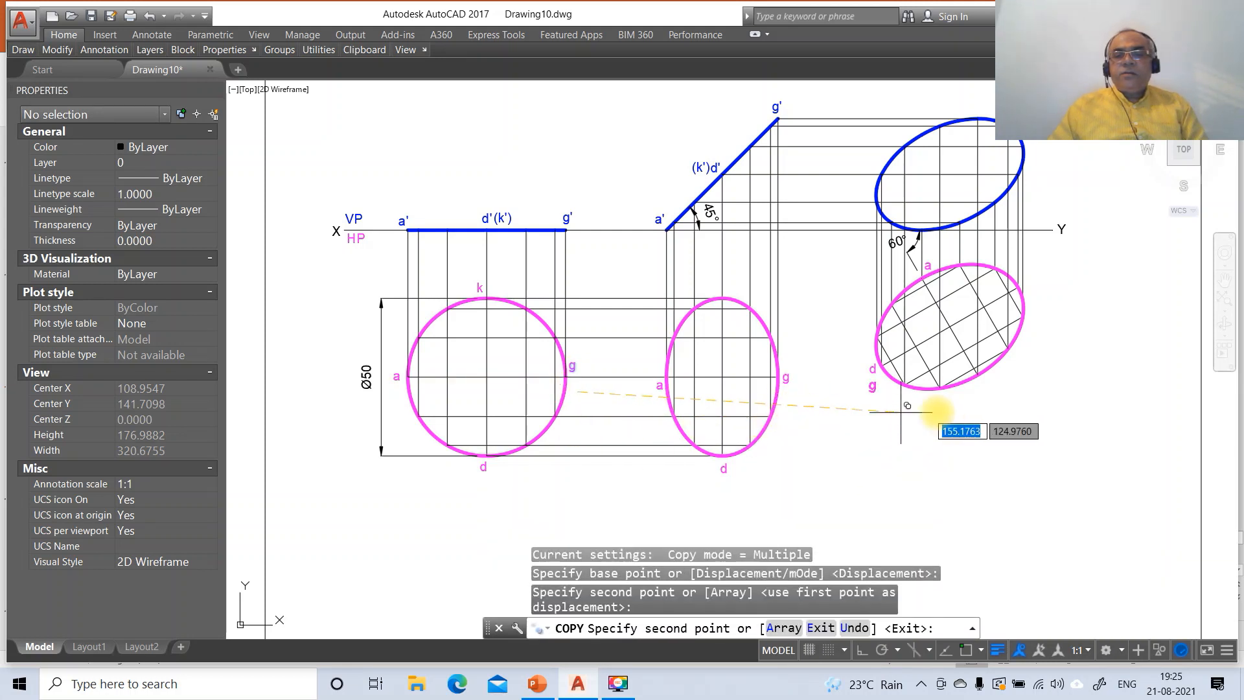
click(982, 413)
key(Return)
Copy label k from the circle to above the upright top-view ellipse and to the upper-right edge of the rotated ellipse.
key(Return)
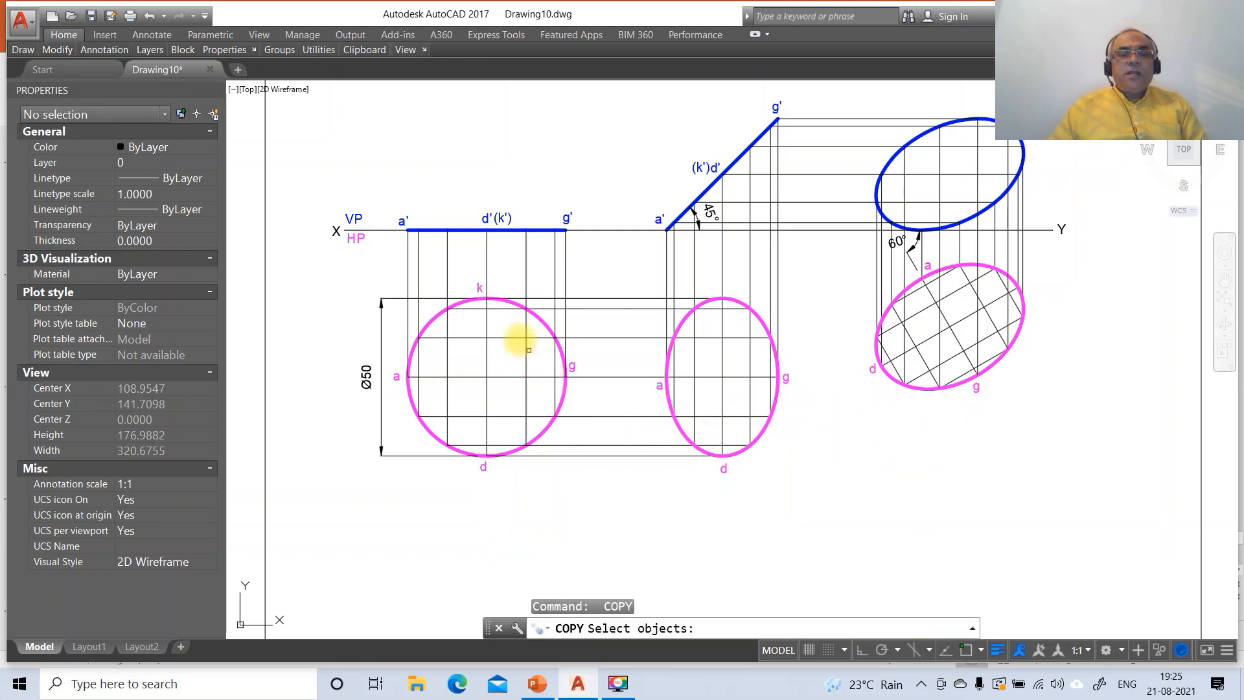
click(481, 289)
key(Return)
click(496, 353)
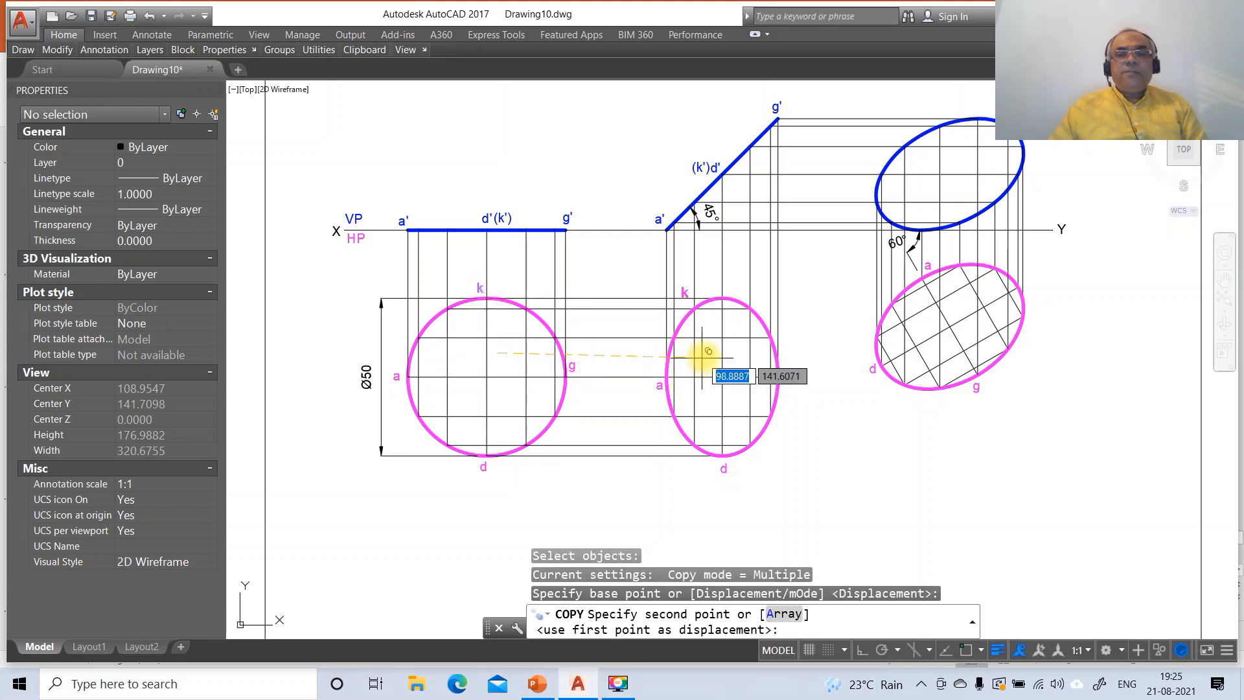
click(741, 344)
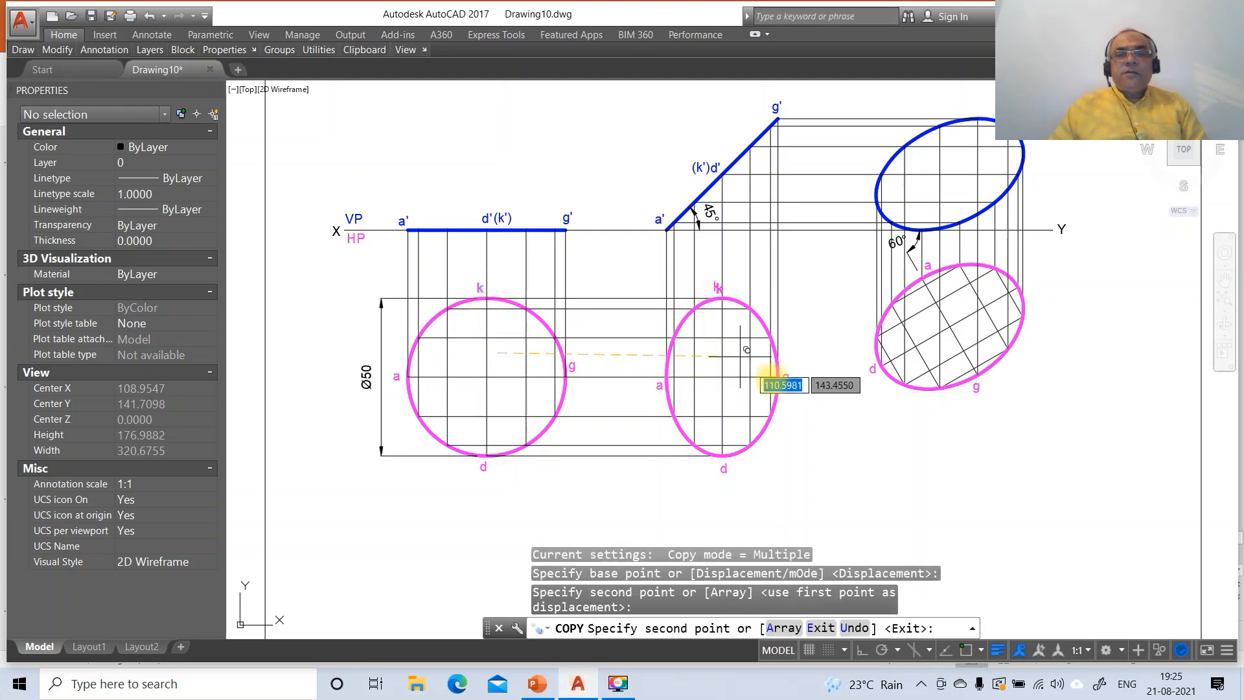
click(1047, 346)
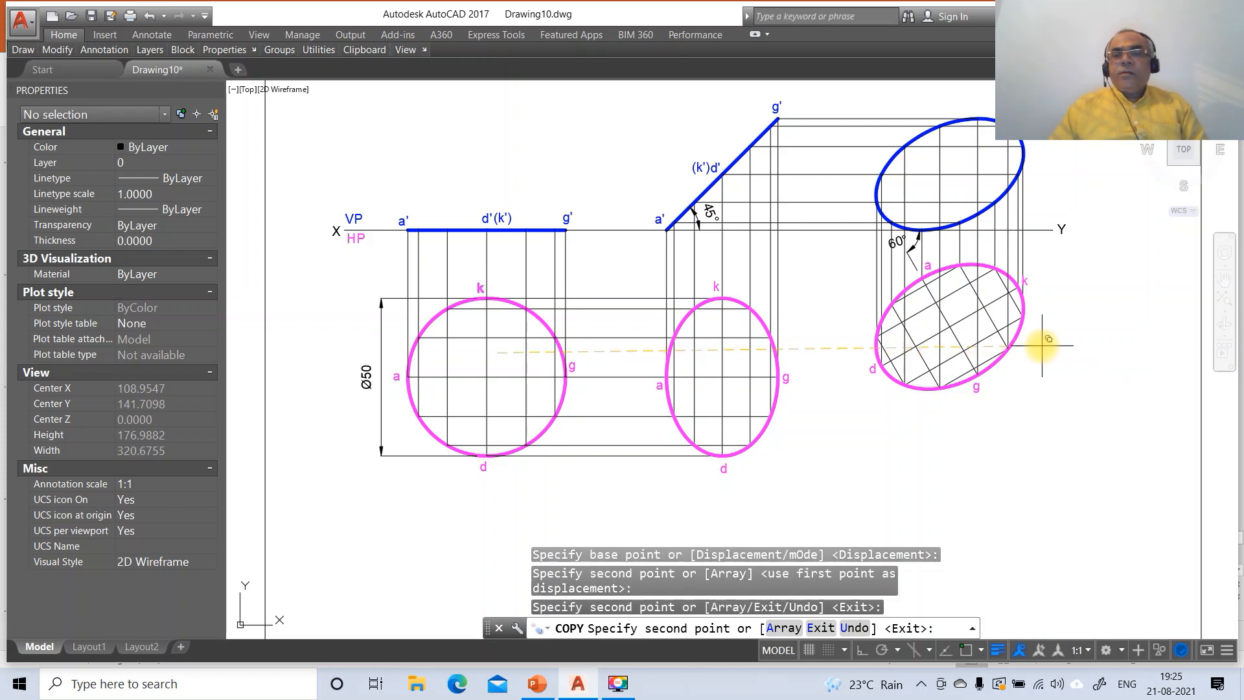
key(Return)
Add single-line text labels a', d', g' and k' around the final front-view ellipse, with height 3 and rotation 0.
text(dt)
key(Return)
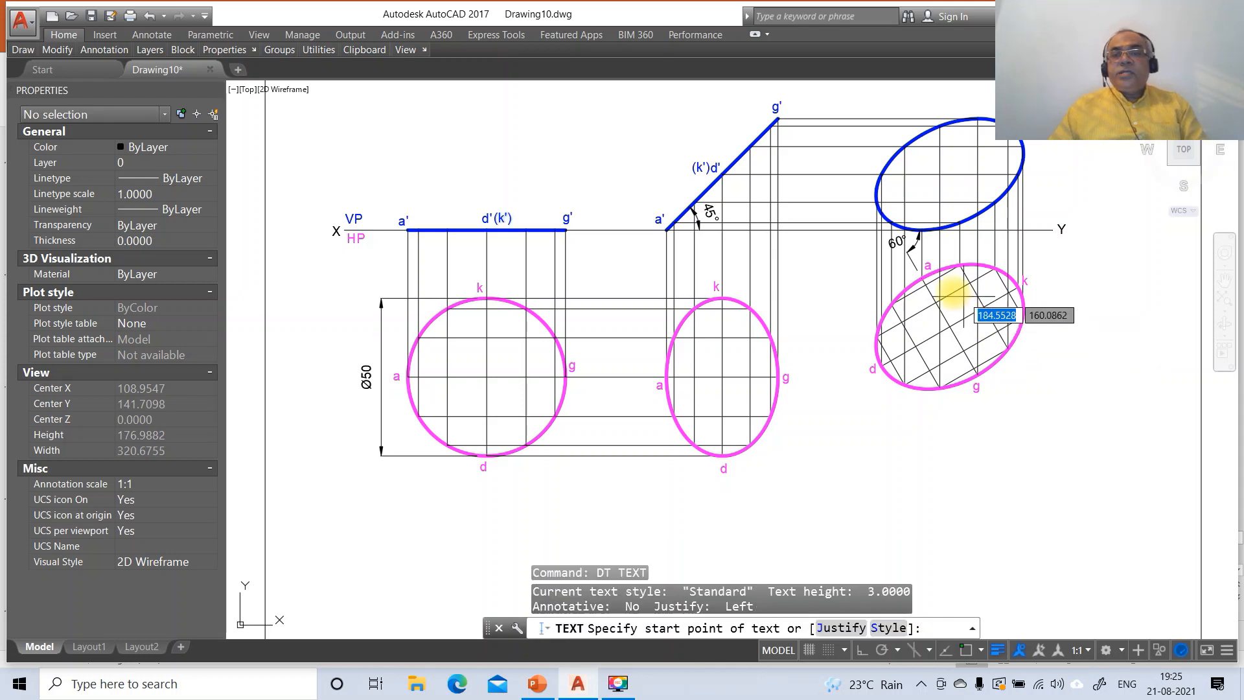
click(916, 233)
key(Return)
key(Return)
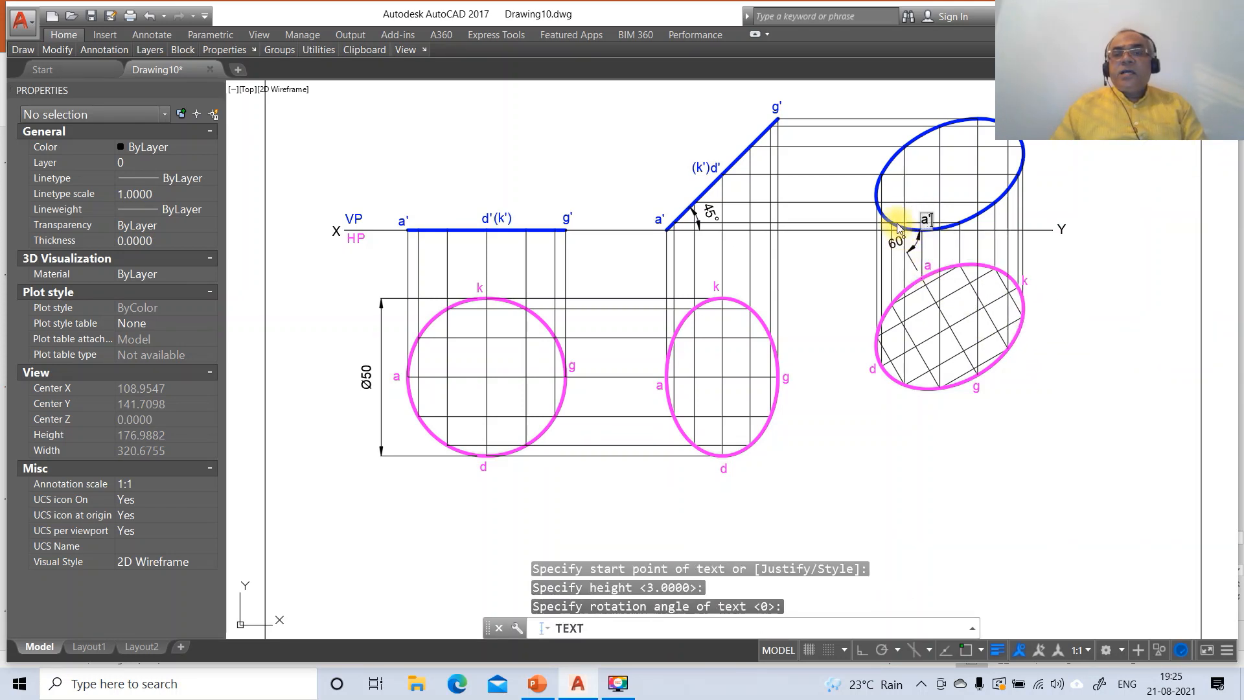
click(874, 172)
text(d')
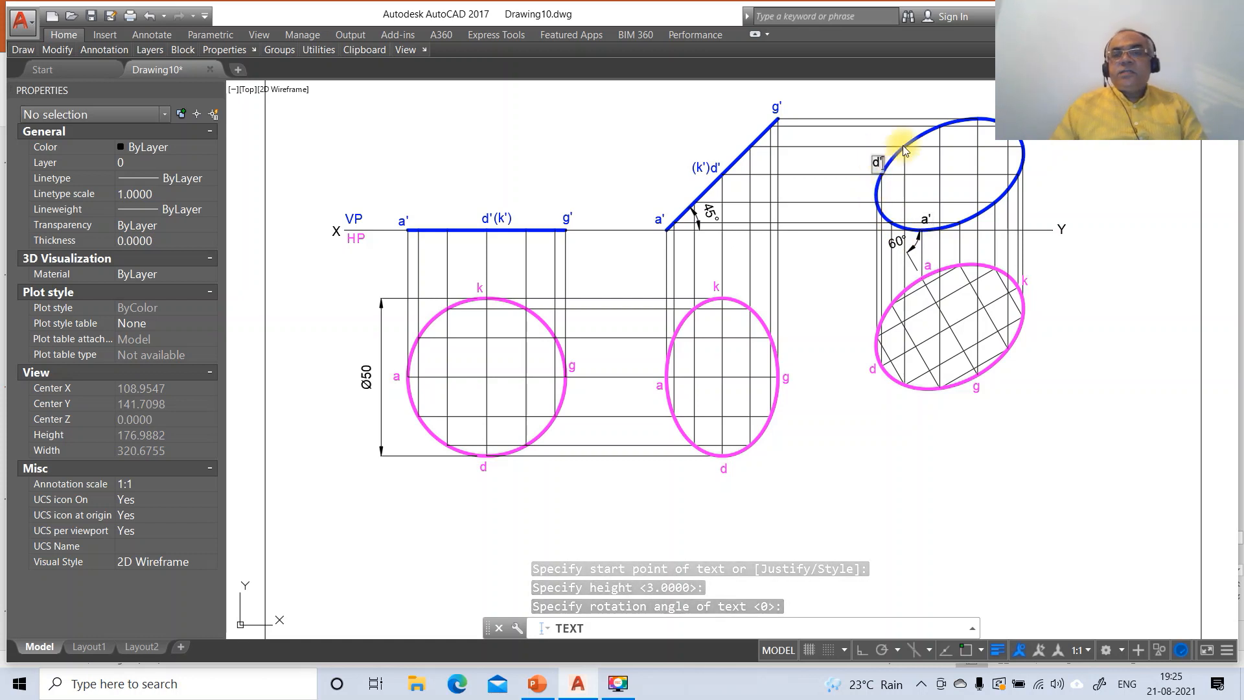
click(983, 111)
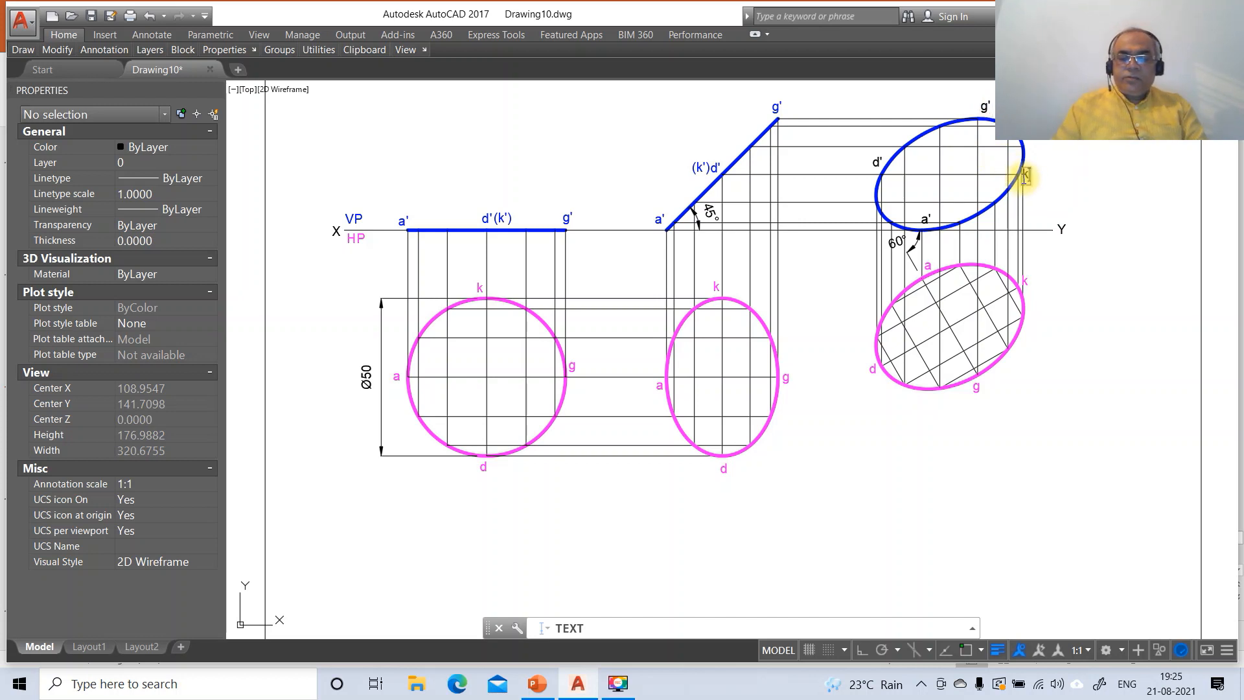
text(k')
key(Return)
key(Return)
Move labels d' and a' slightly so they sit beside their points on the final front-view ellipse.
text(m)
key(Return)
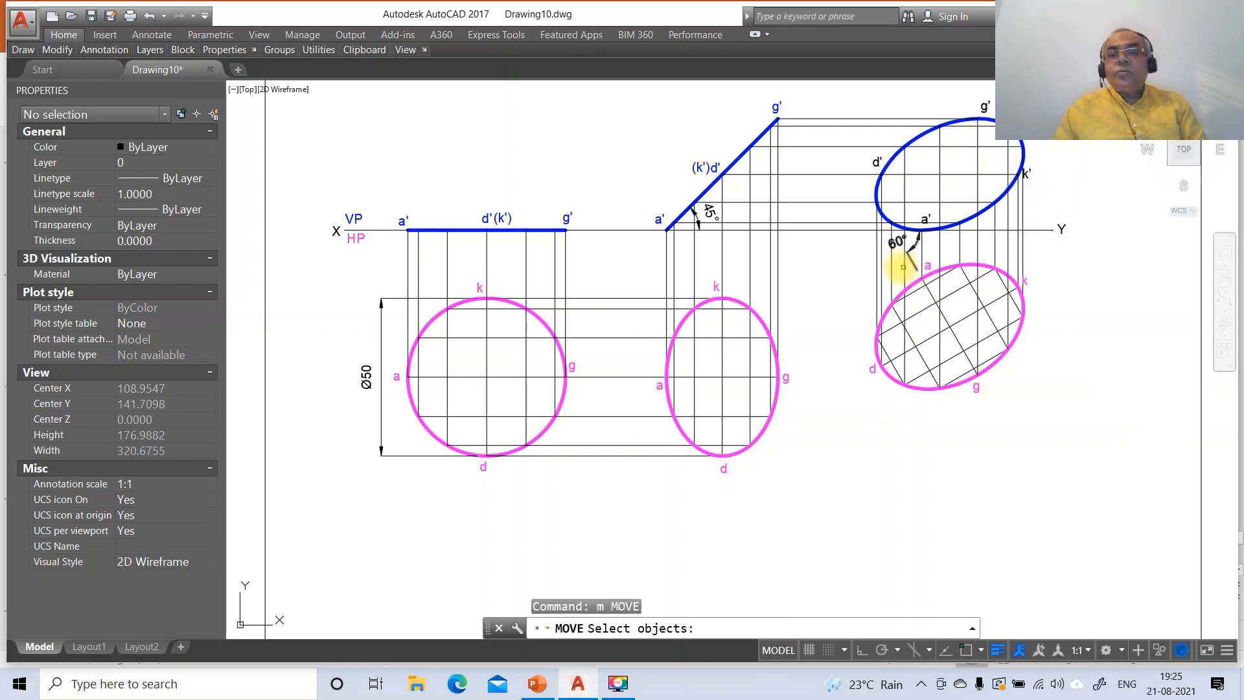
click(876, 166)
key(Return)
click(912, 200)
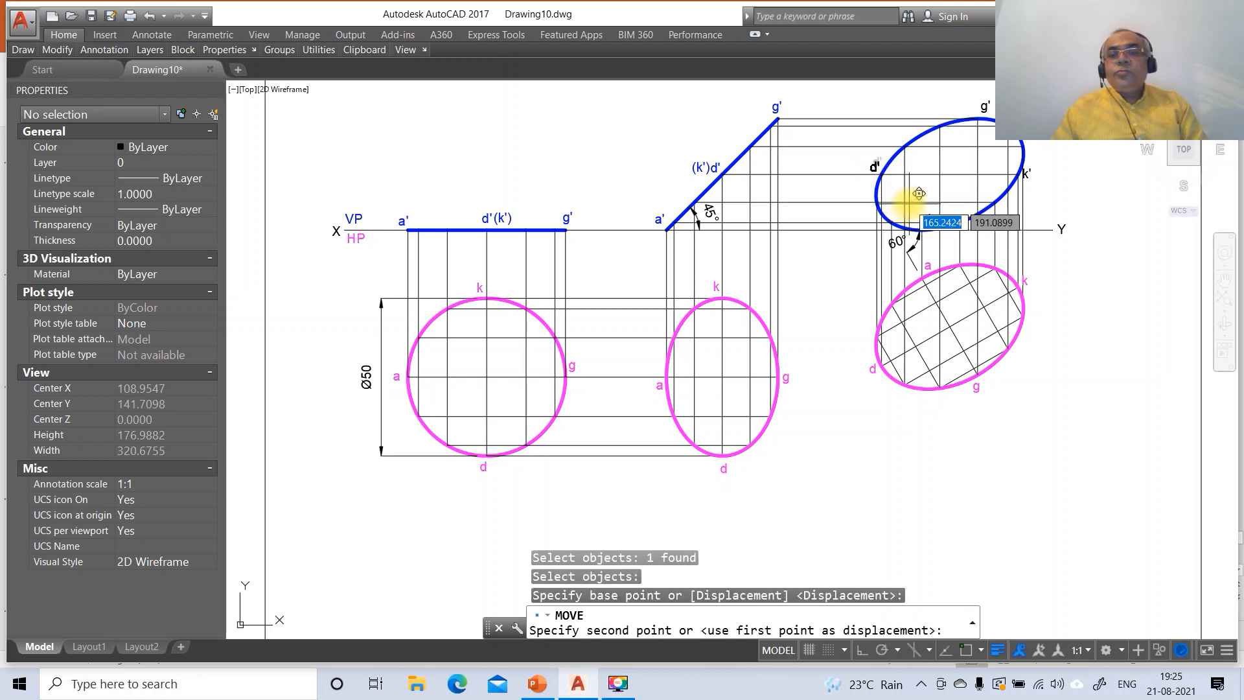
click(911, 202)
key(Return)
click(926, 219)
key(Return)
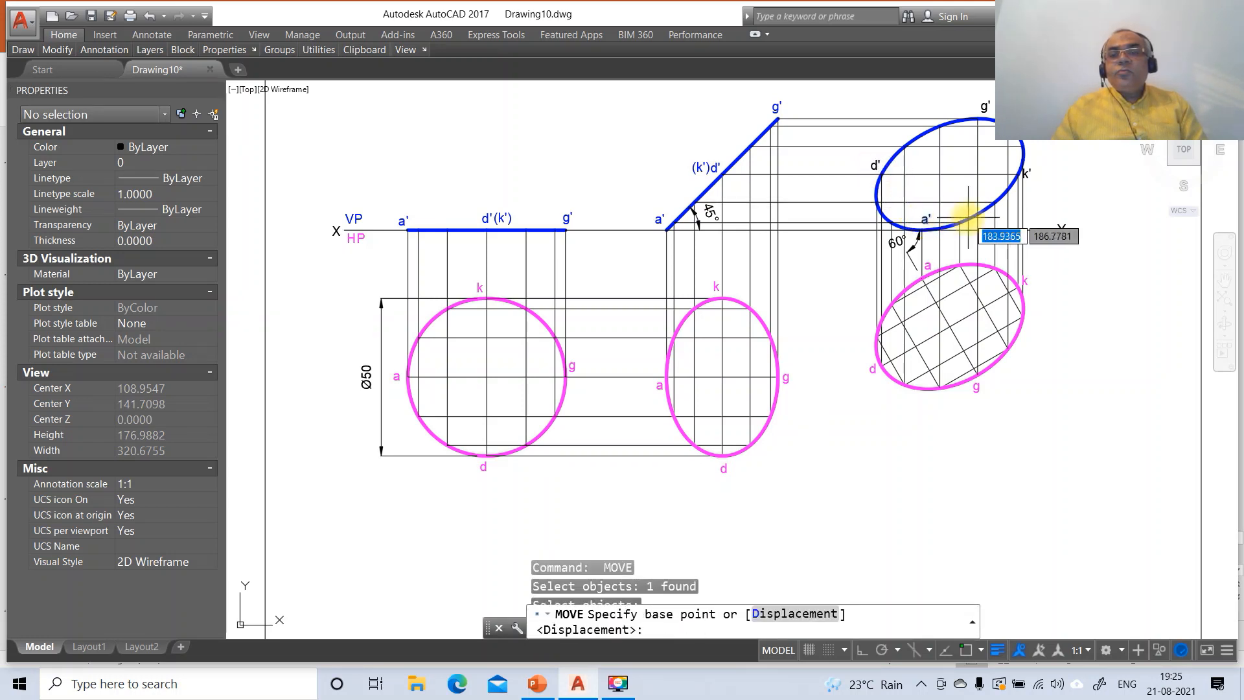
click(979, 215)
click(974, 217)
Move label k' clear of the final front-view ellipse's right edge and label g' directly above its highest point.
key(Return)
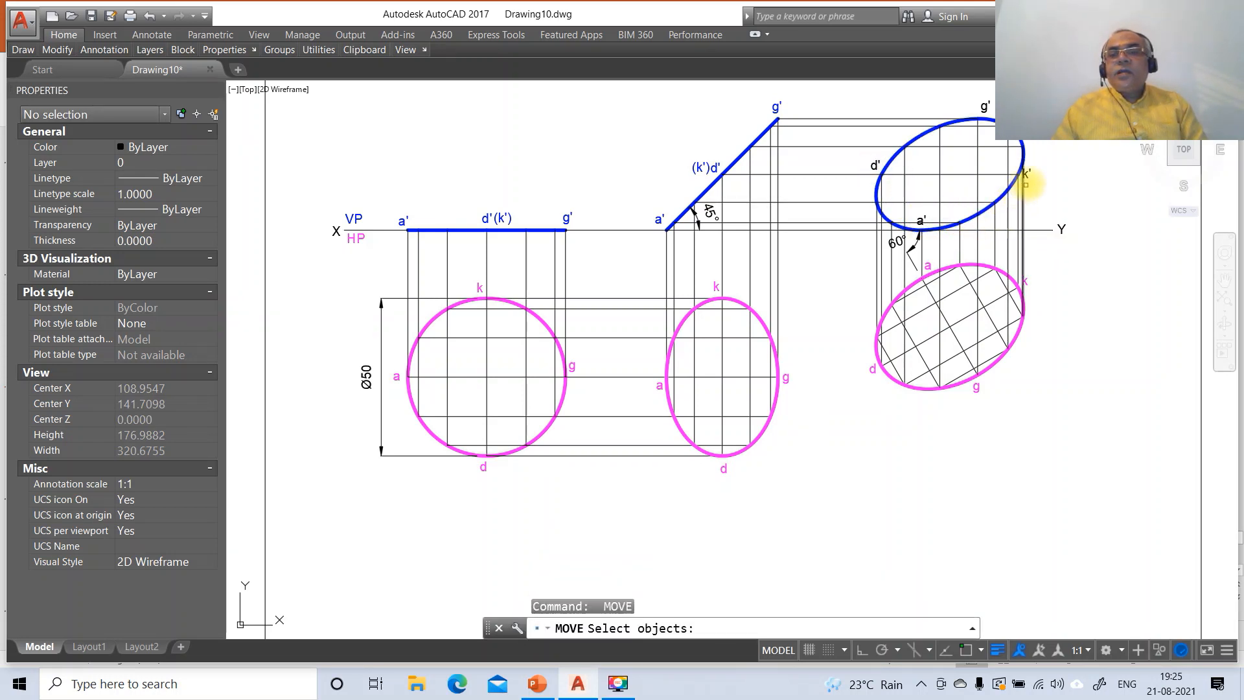
click(1026, 173)
key(Return)
click(1037, 187)
click(1041, 192)
key(Return)
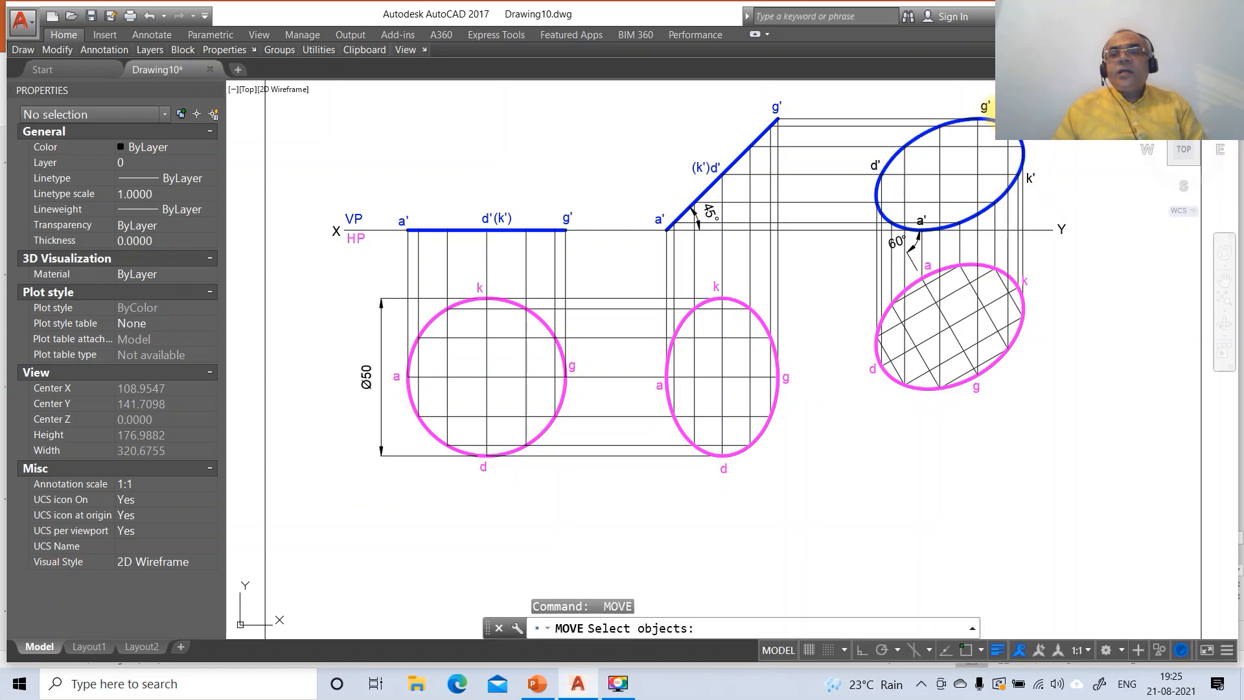
click(985, 105)
key(Return)
click(984, 107)
click(988, 110)
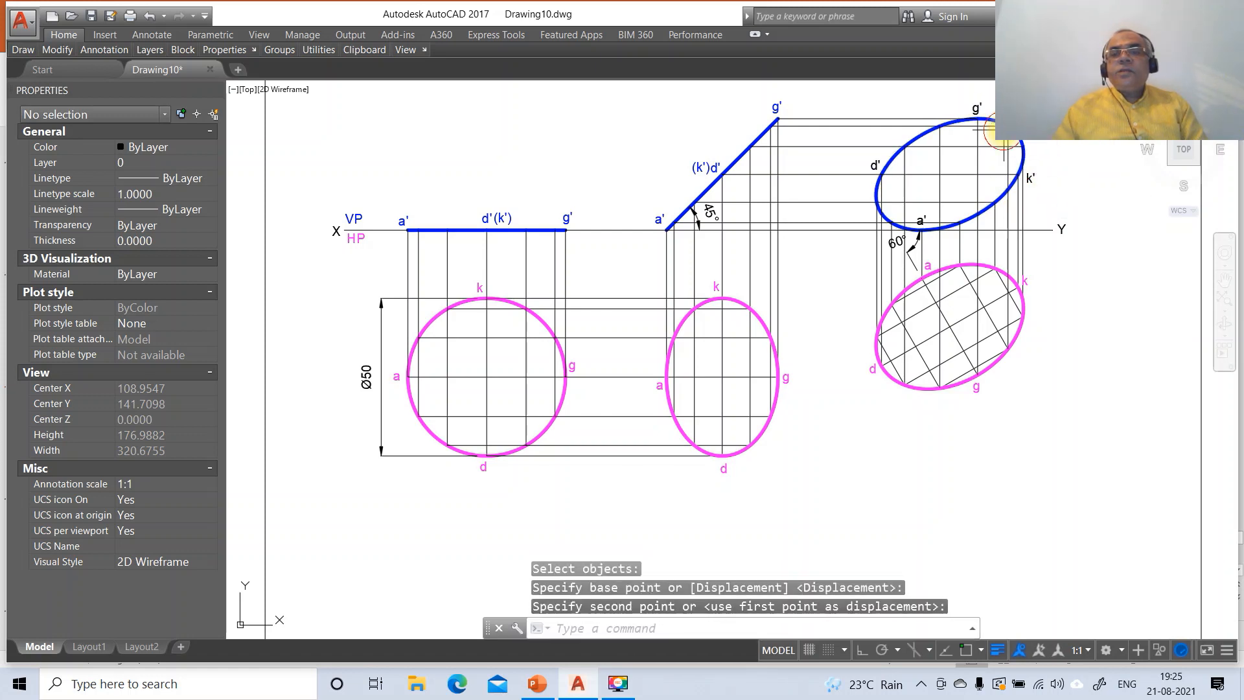
Assign the labels g', d', a' and k' around the final front-view ellipse to the FV layer.
click(985, 110)
click(971, 101)
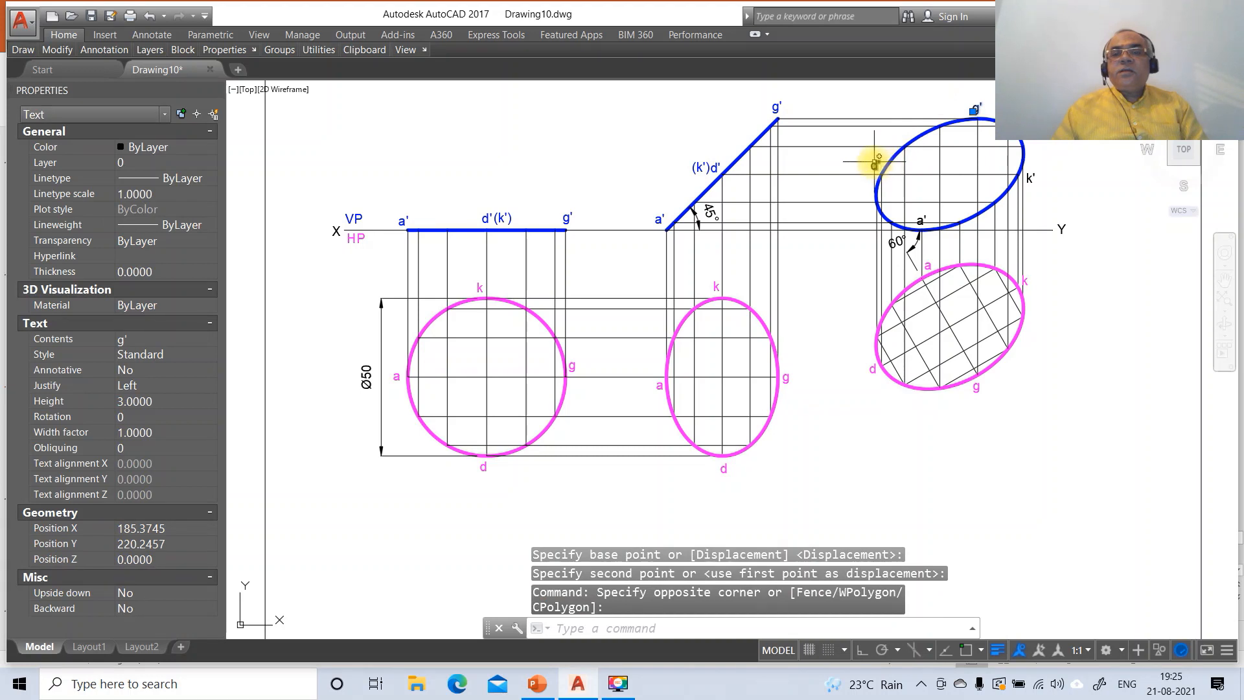
click(875, 164)
click(923, 215)
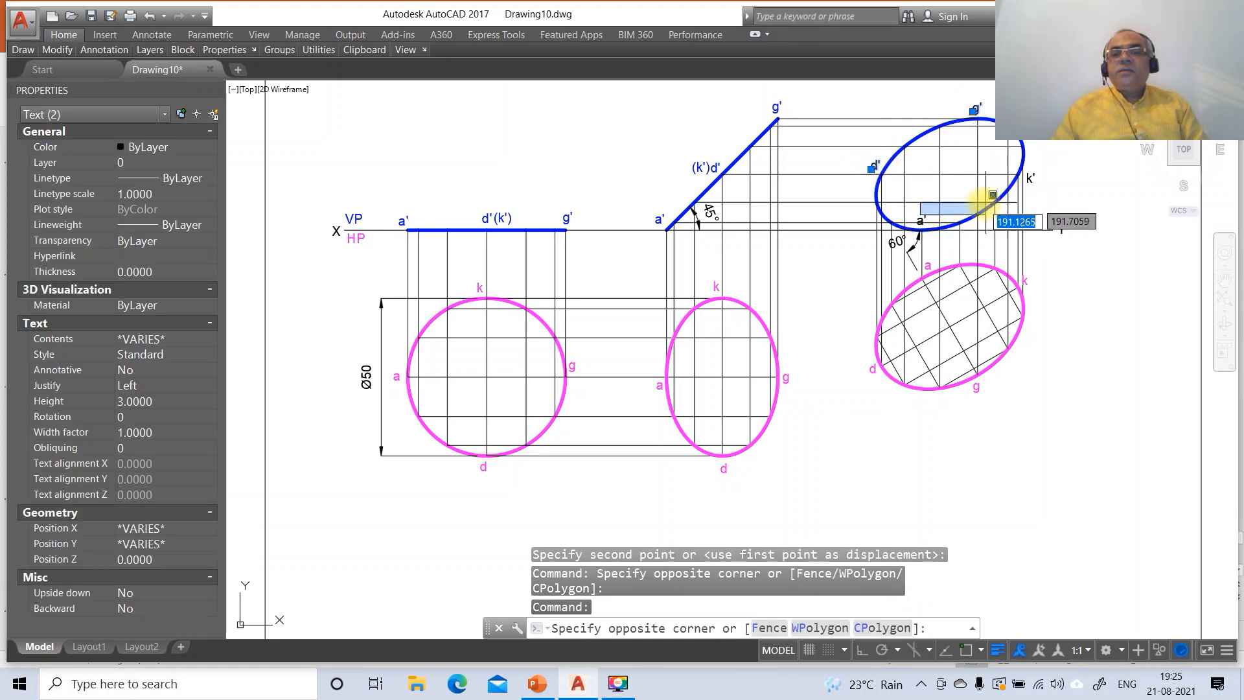
click(992, 200)
click(923, 219)
click(1029, 178)
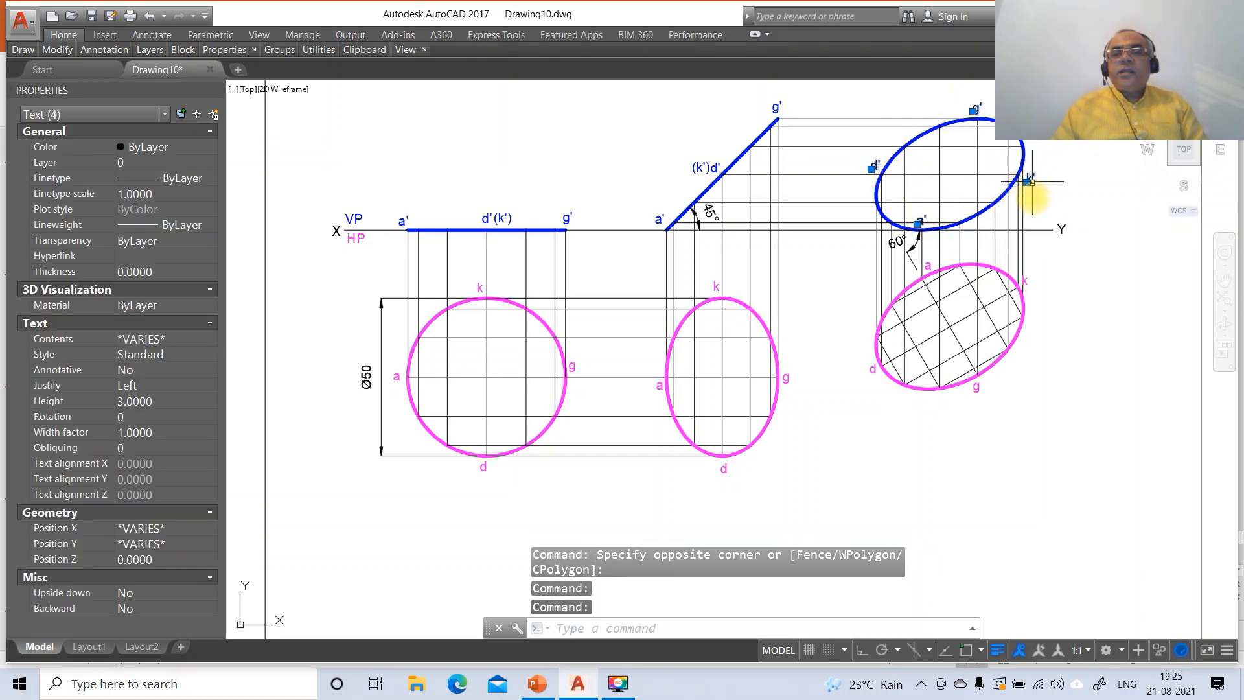
click(164, 164)
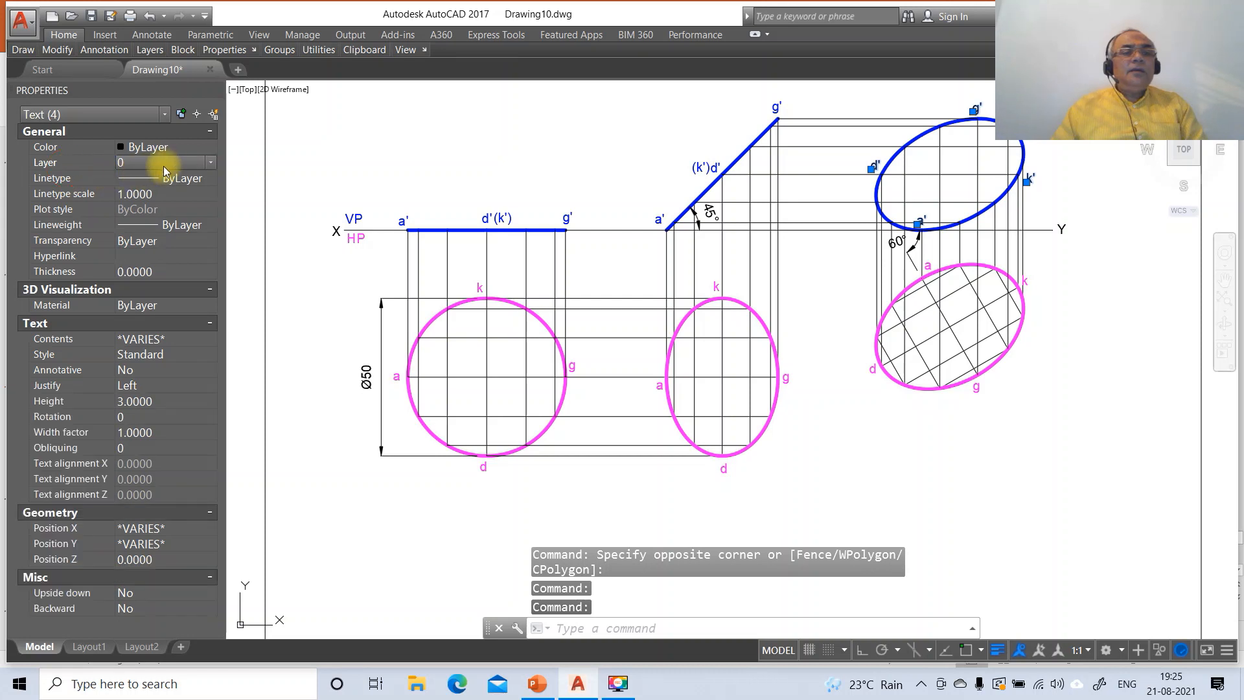
click(209, 163)
click(136, 205)
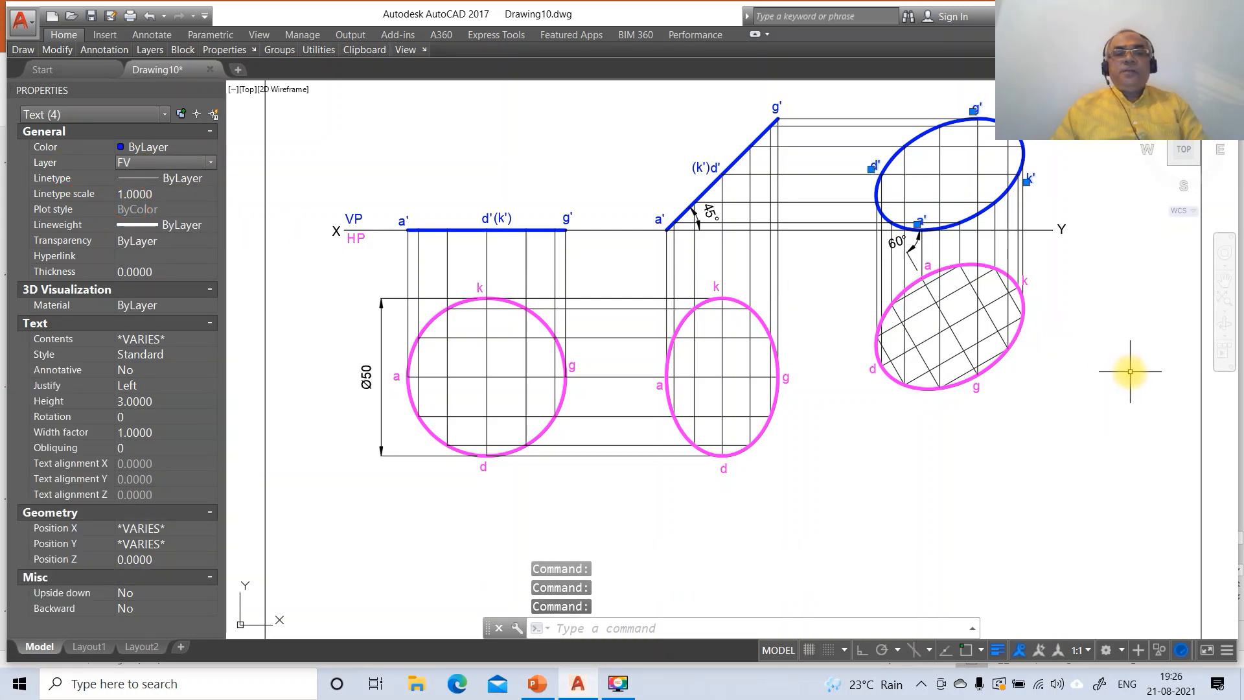
Move the entire projection drawing, including labels and dimensions, slightly right to centre it horizontally within the sheet border.
key(Escape)
key(Escape)
text(z)
key(Return)
text(p)
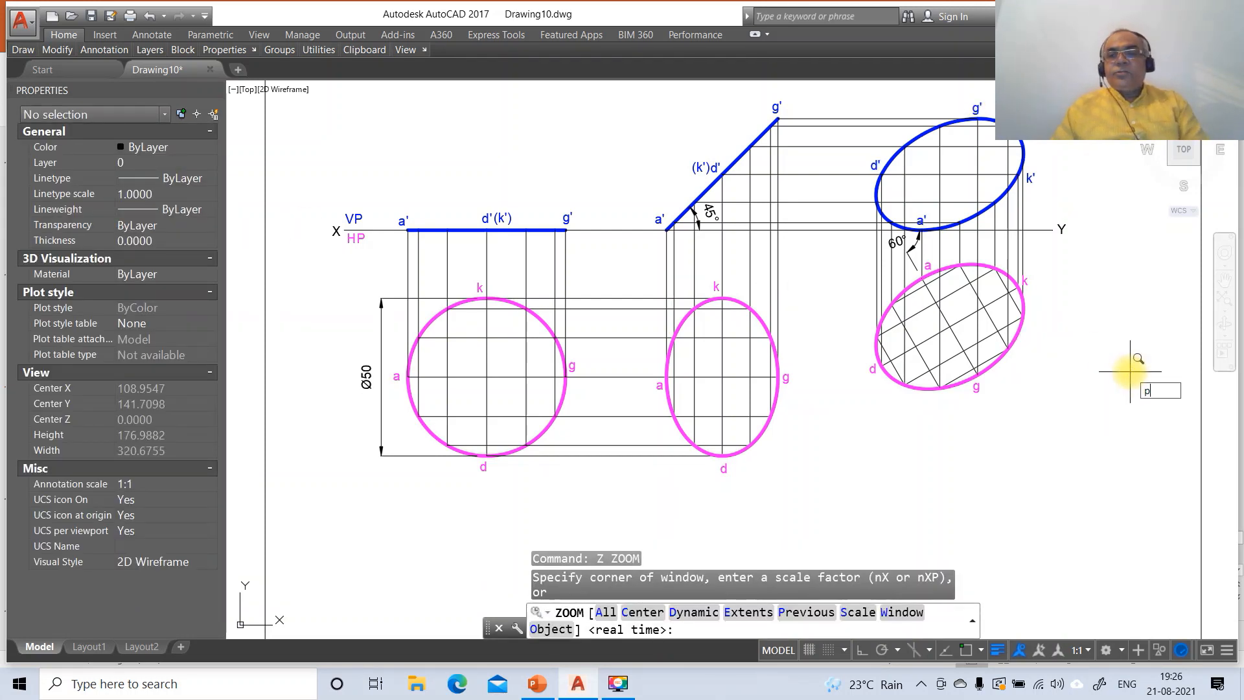
key(Return)
text(m)
key(Return)
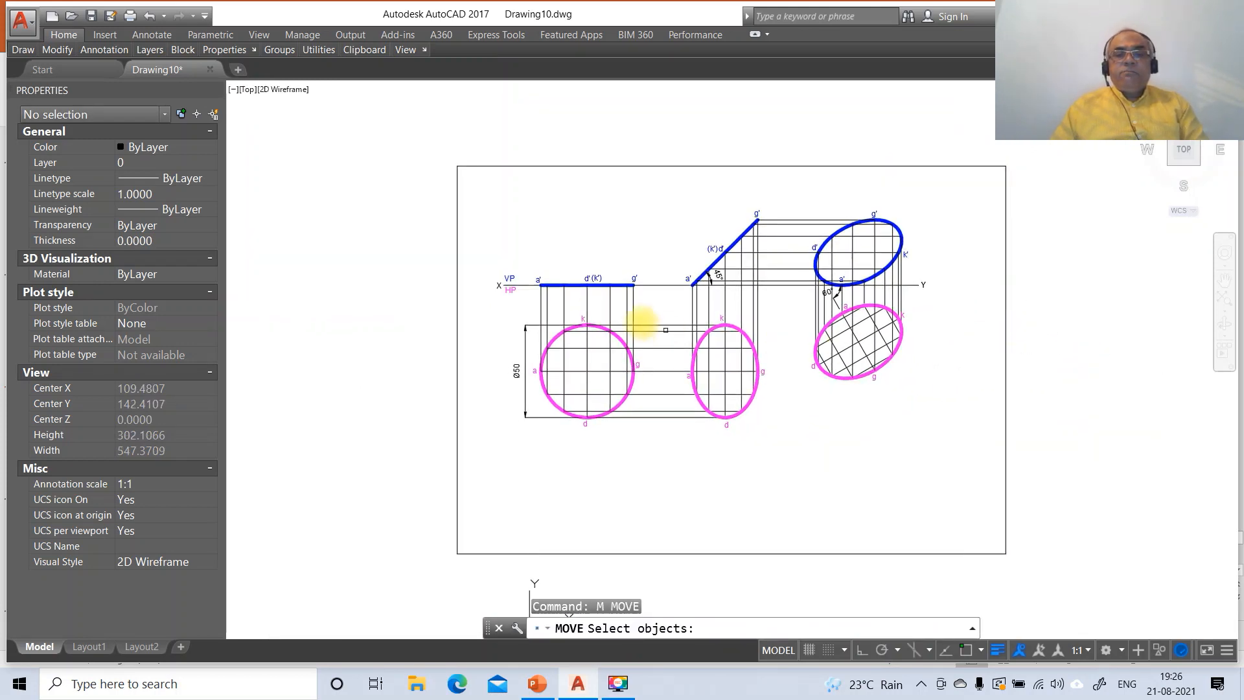
text(c)
key(Return)
click(477, 208)
click(965, 453)
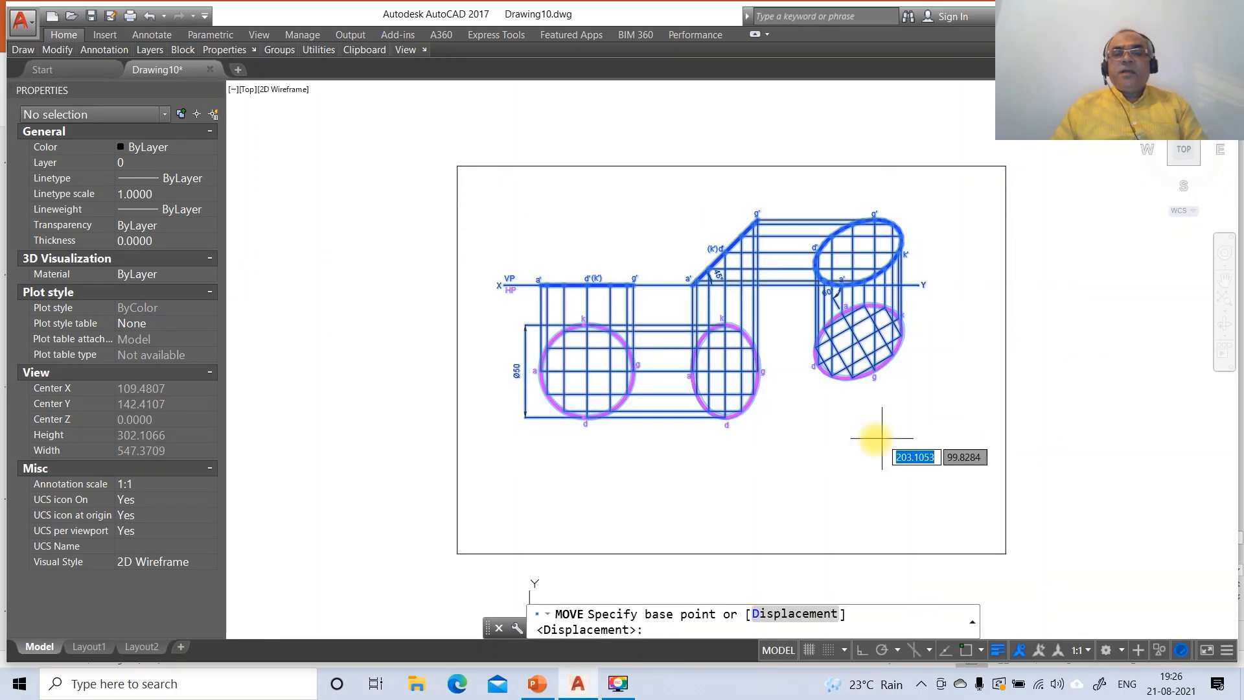
click(874, 441)
click(902, 442)
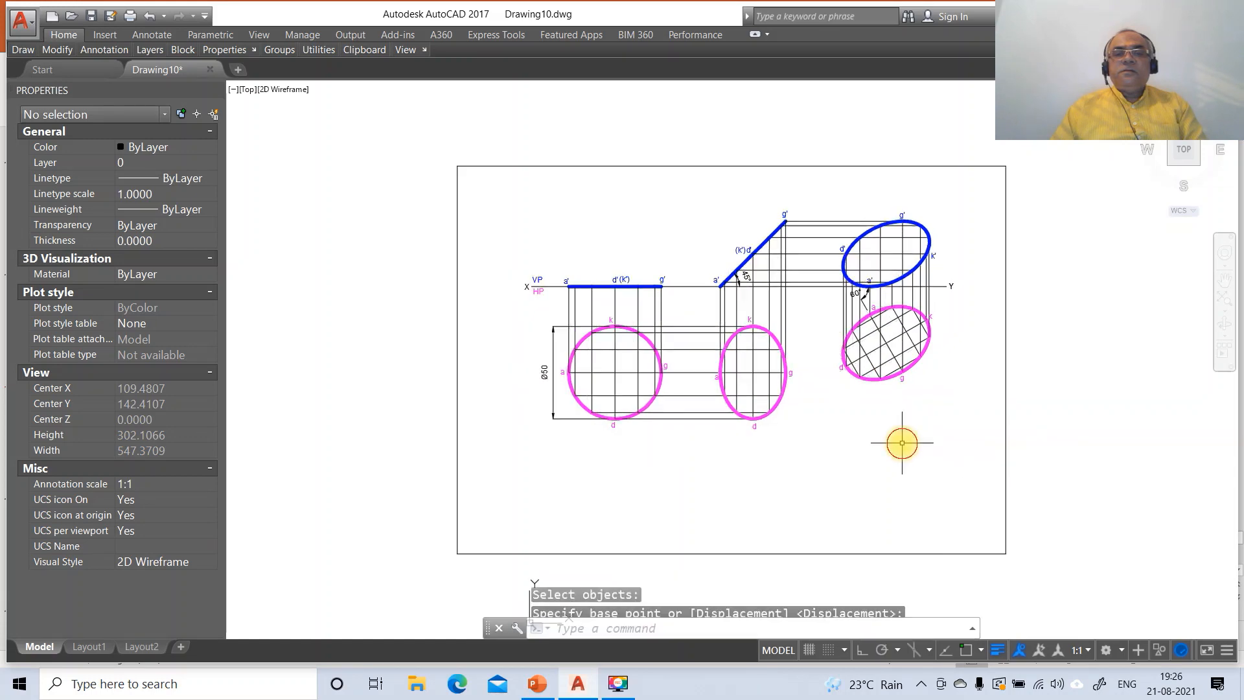
Examine all the labelled views closely and compare them with the 2D analysis slide in PowerPoint, returning to AutoCAD.
text(z)
key(Return)
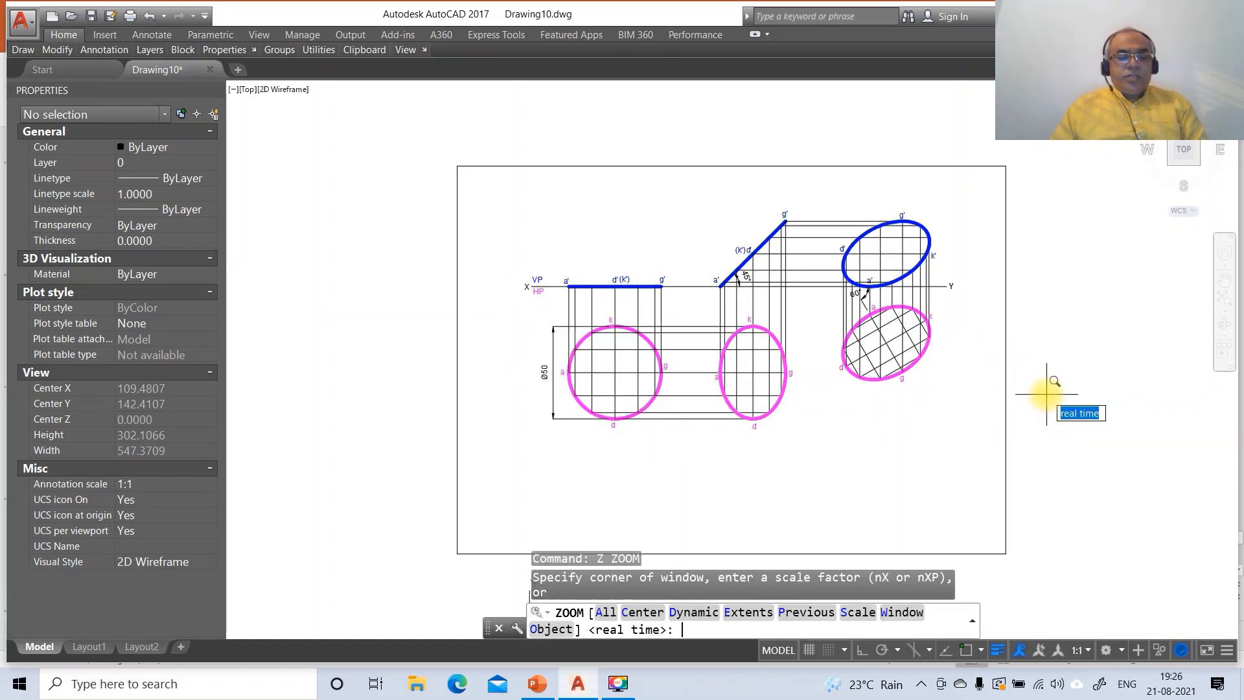
text(w)
key(Return)
click(508, 193)
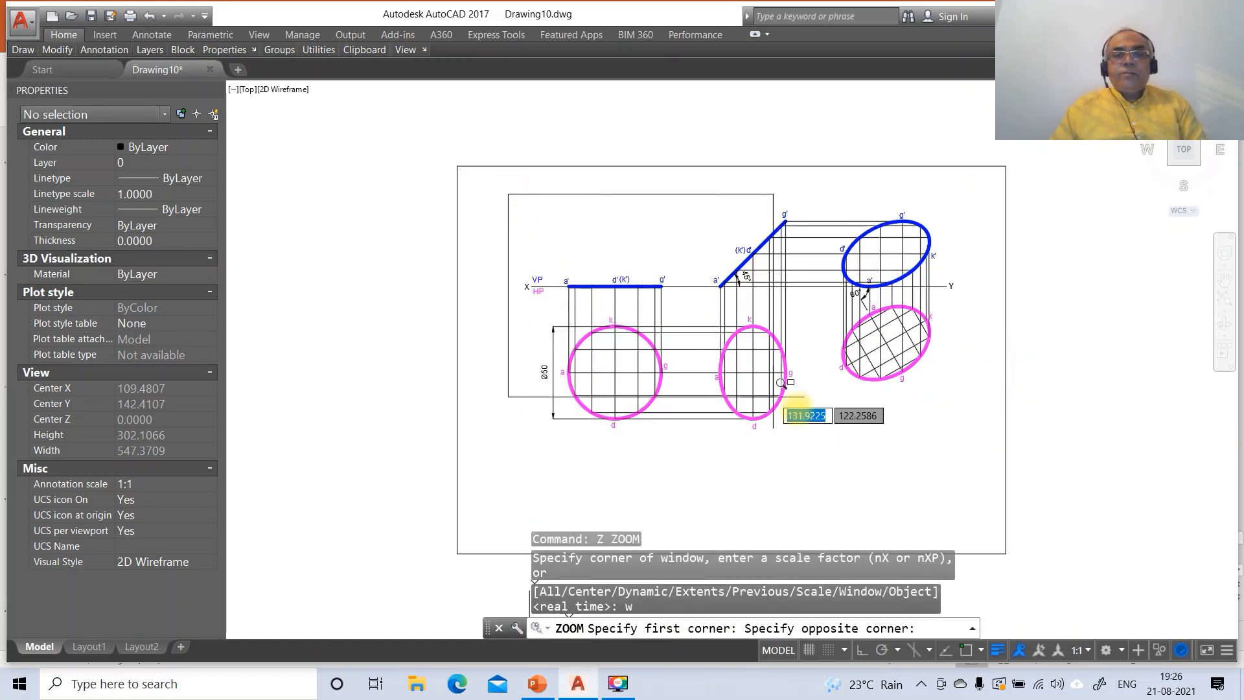
click(983, 510)
key(Escape)
key(Escape)
key(Escape)
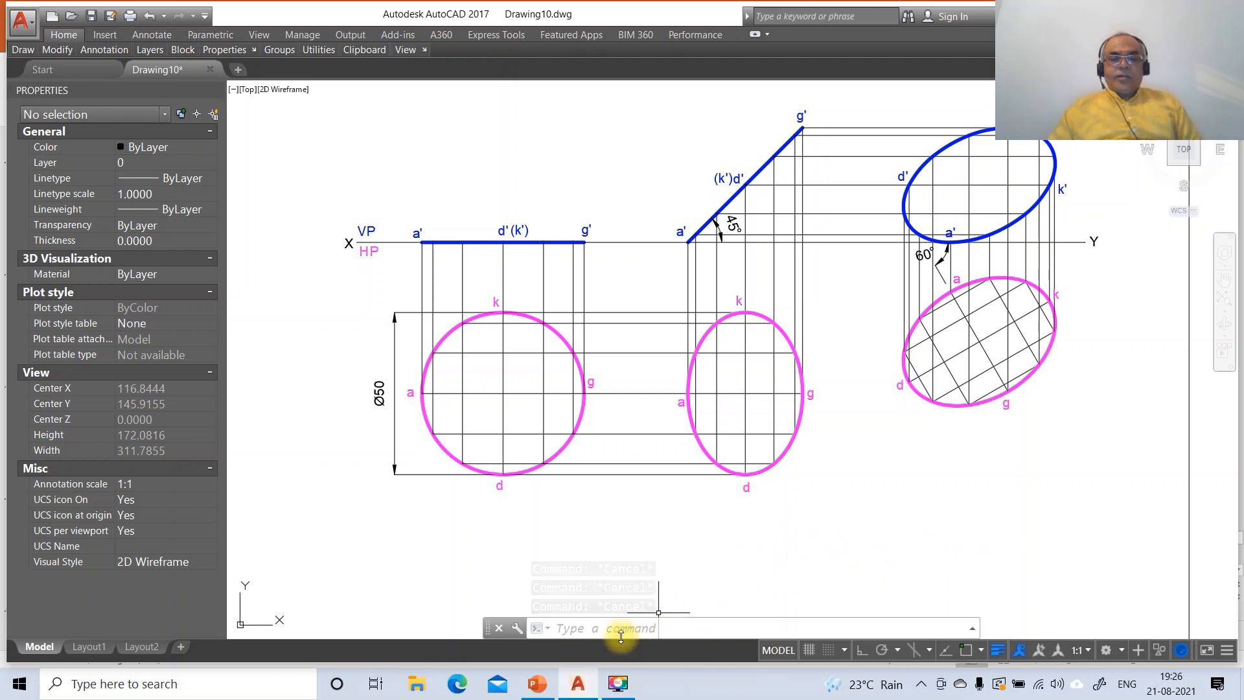
click(546, 680)
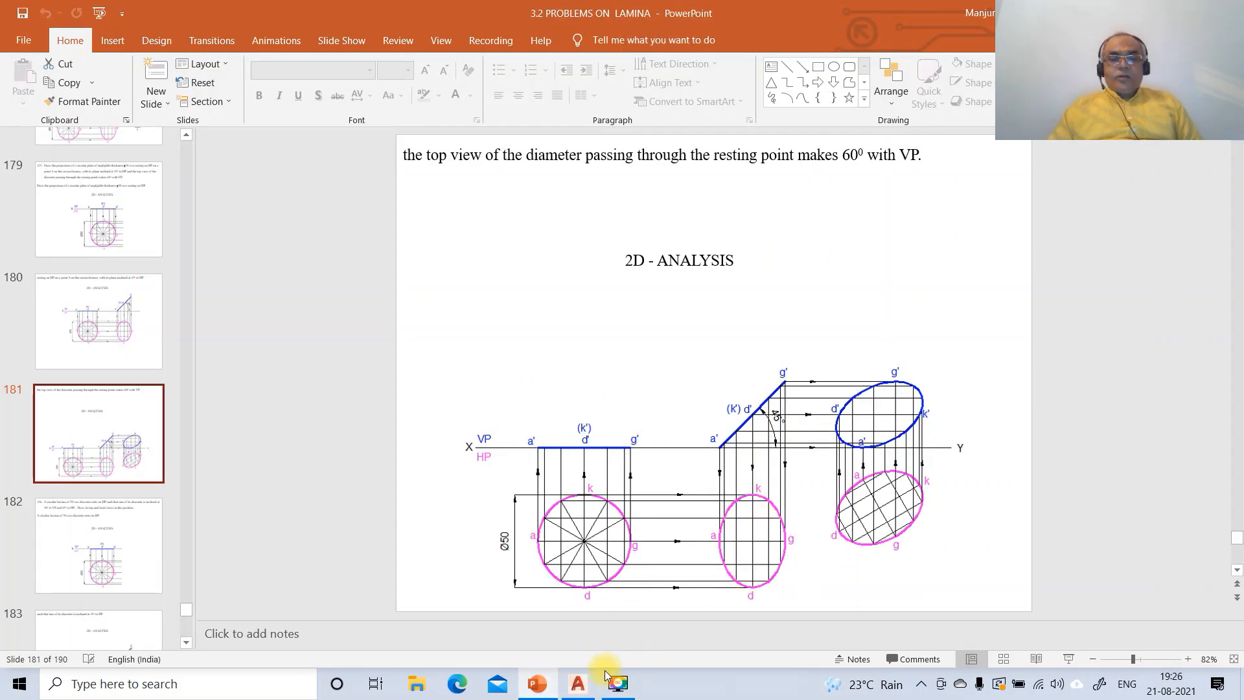
click(587, 682)
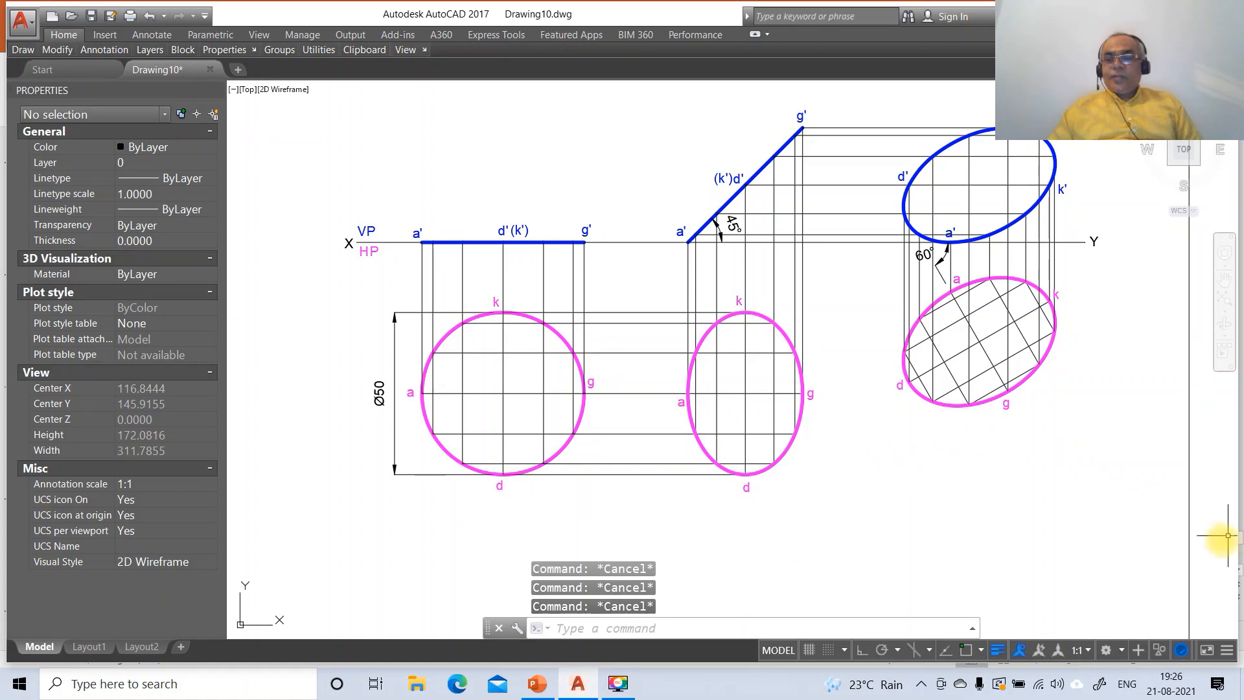